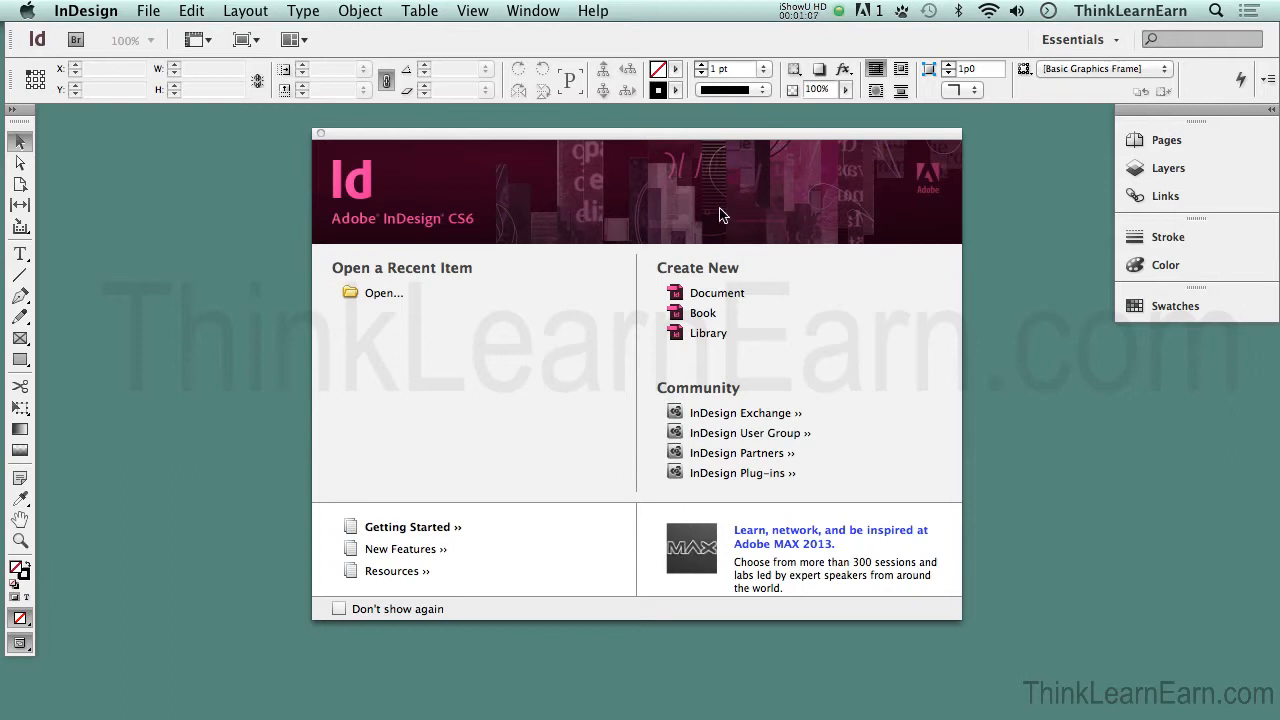
Open the settings for a new document and select its page width for editing.
click(150, 11)
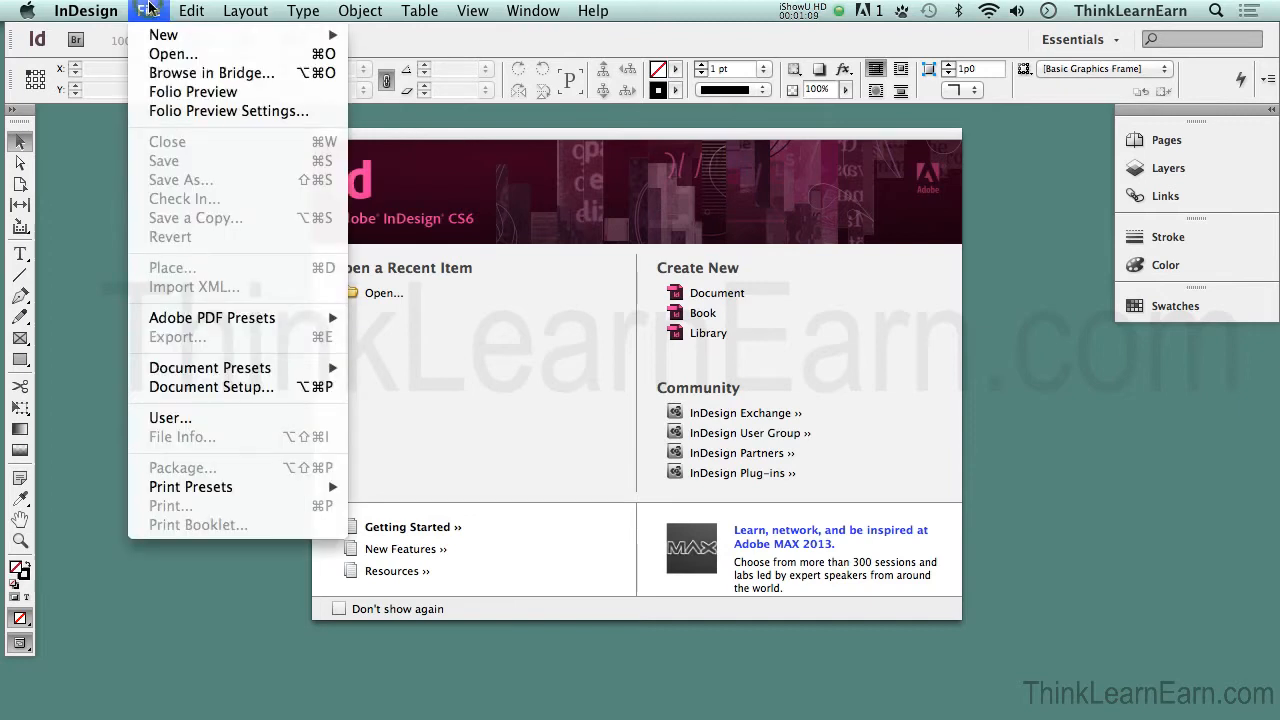
mouse_move(157, 37)
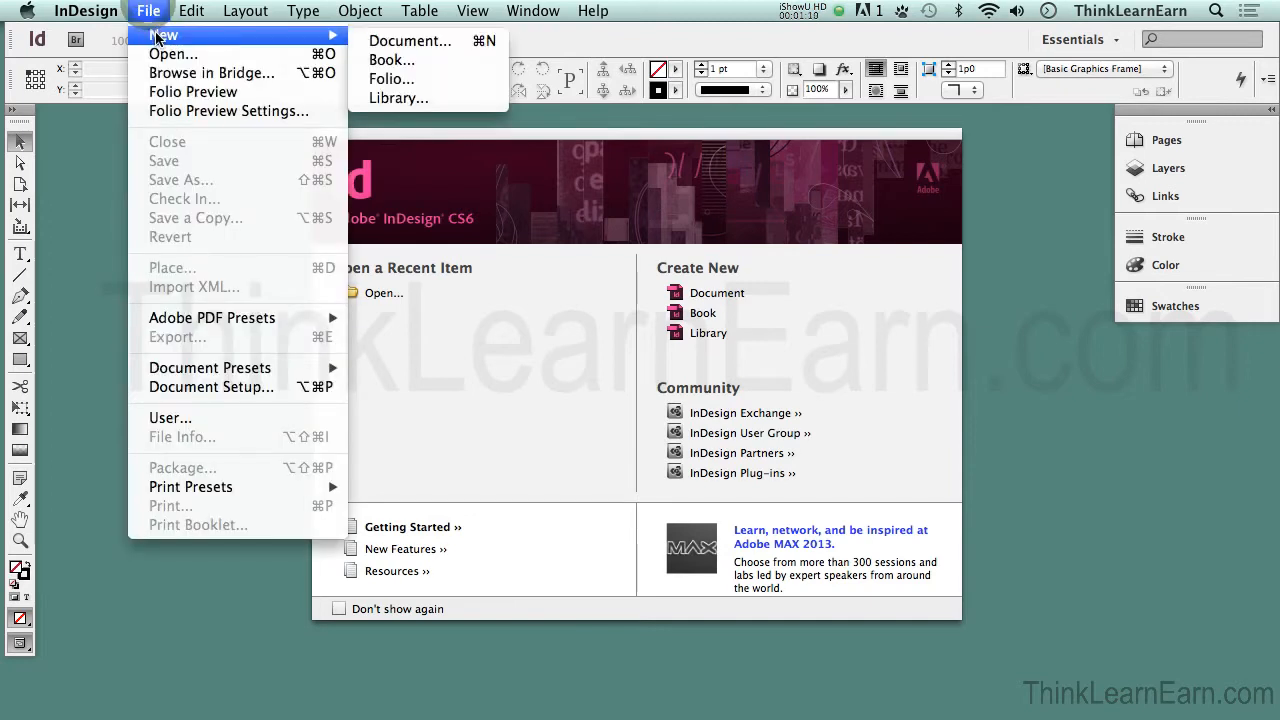
click(387, 42)
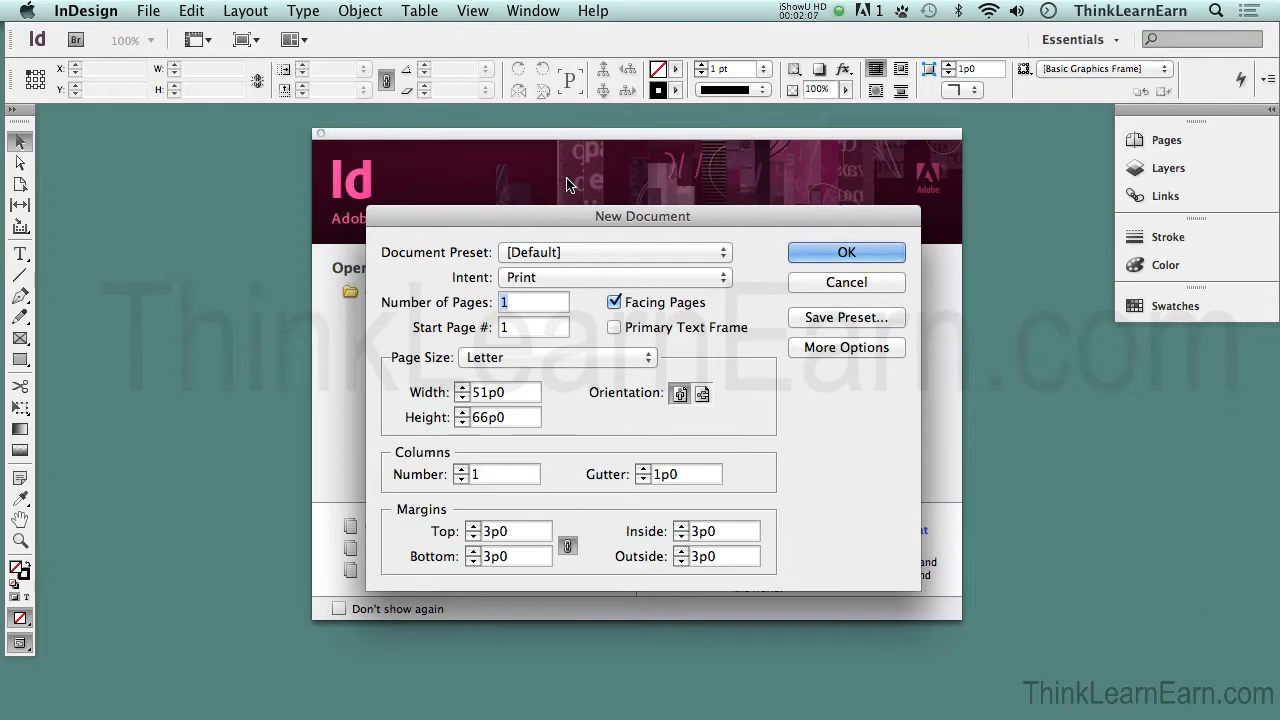
drag(513, 391, 455, 393)
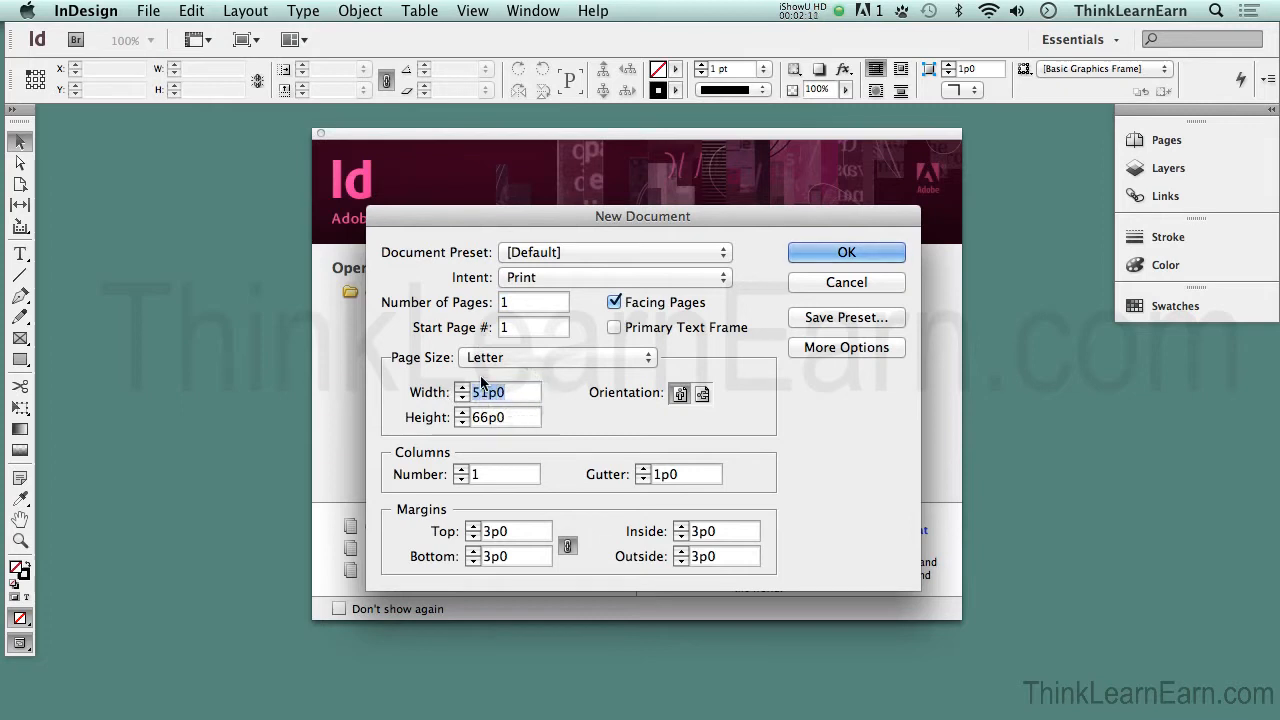
text(2)
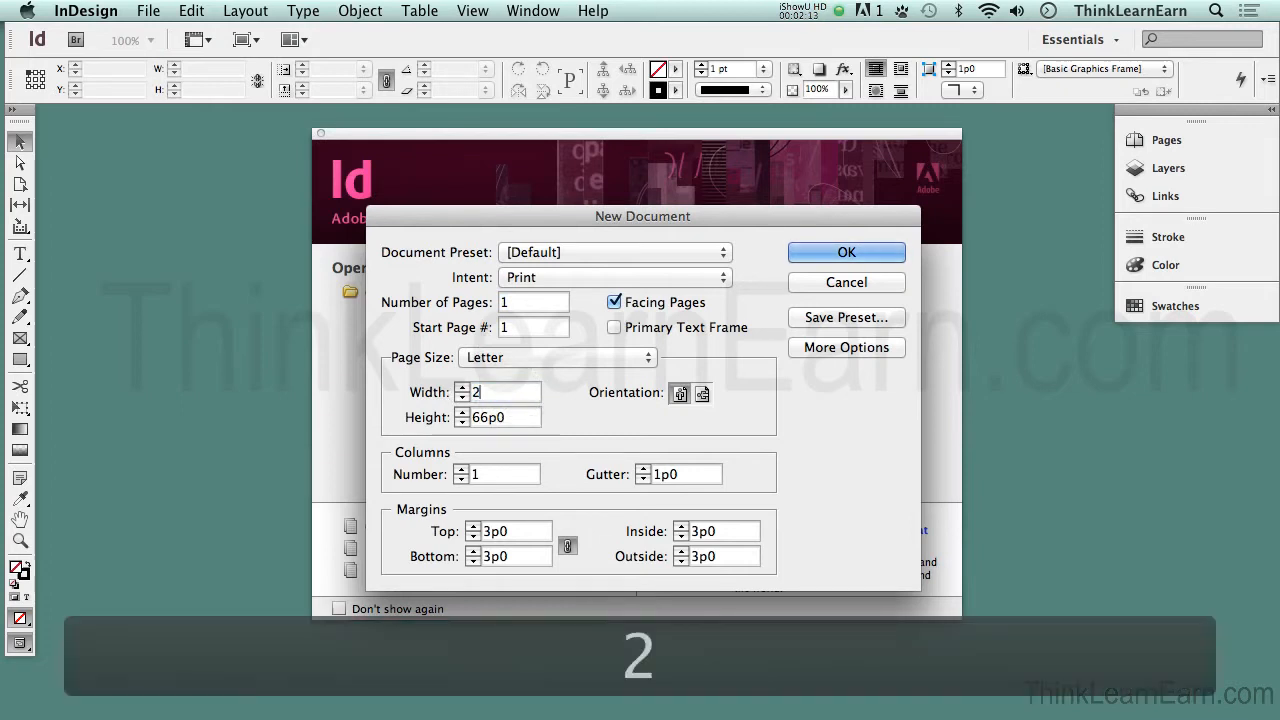
text(5in)
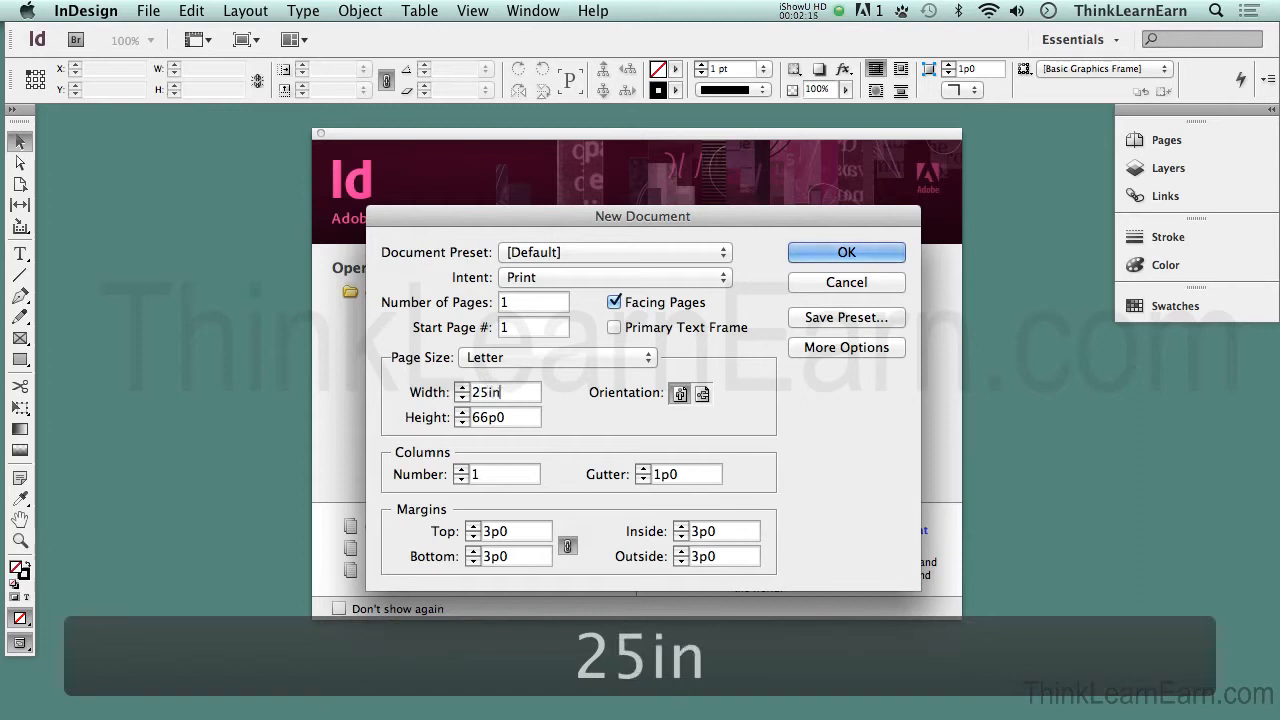
key(BackSpace)
key(BackSpace)
text(")
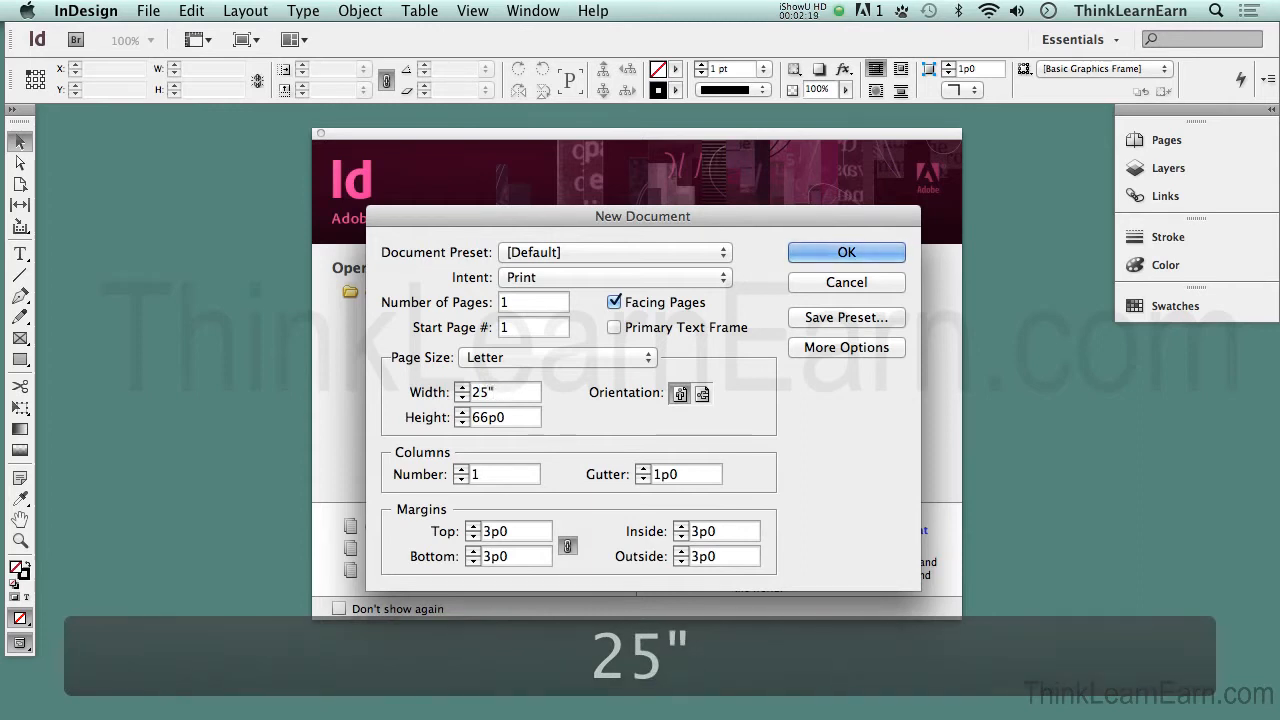
key(BackSpace)
key(BackSpace)
key(BackSpace)
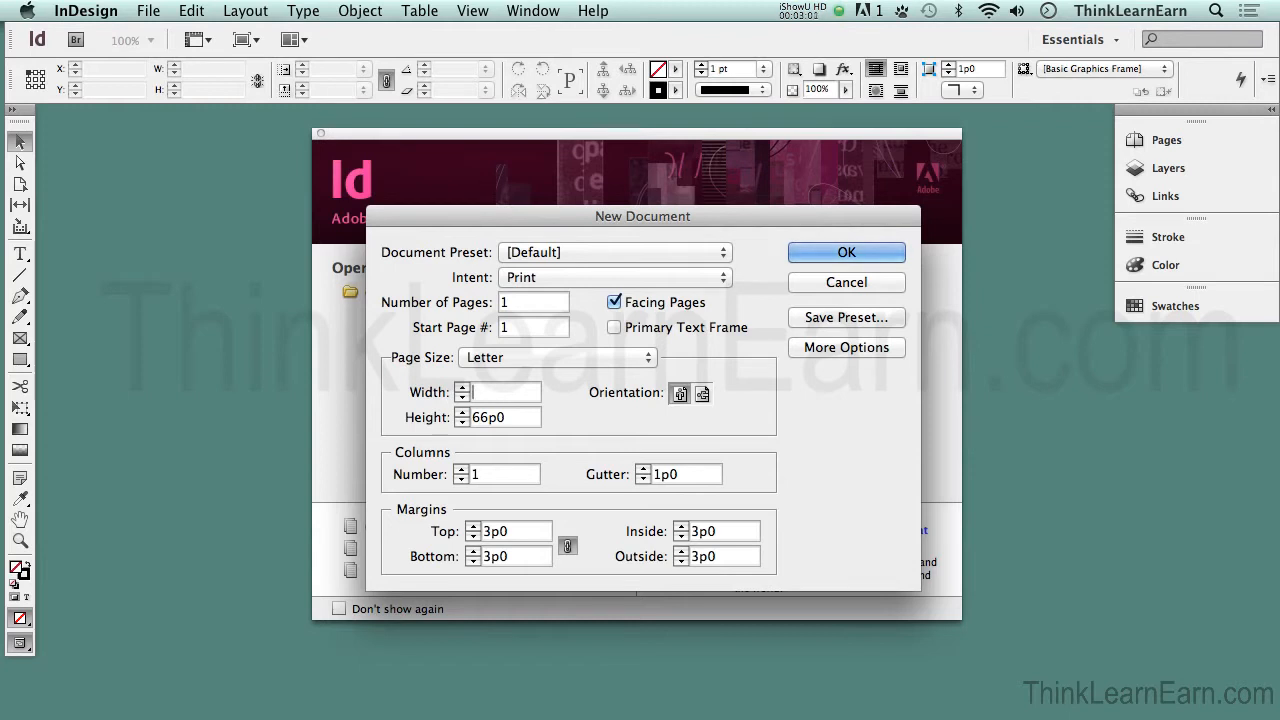
Set the page width to 6*25.5 picas and the height to 6*11 picas, with facing pages turned off.
text(6)
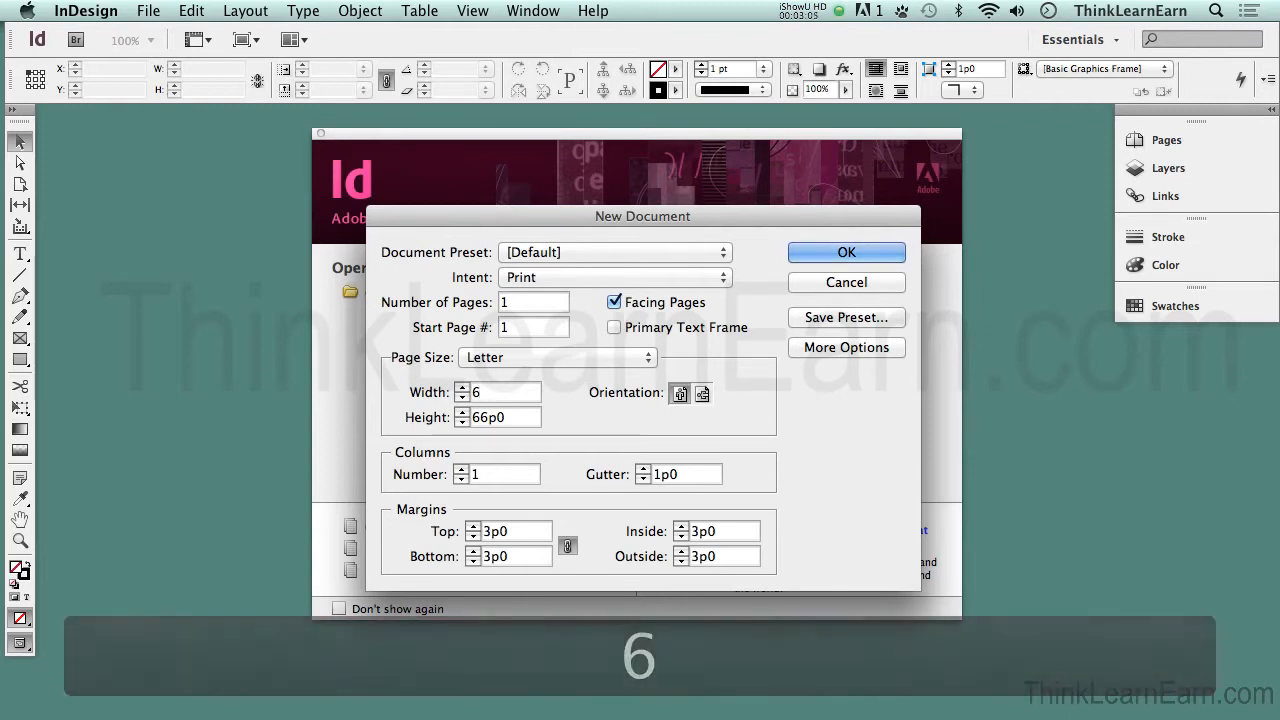
text(*)
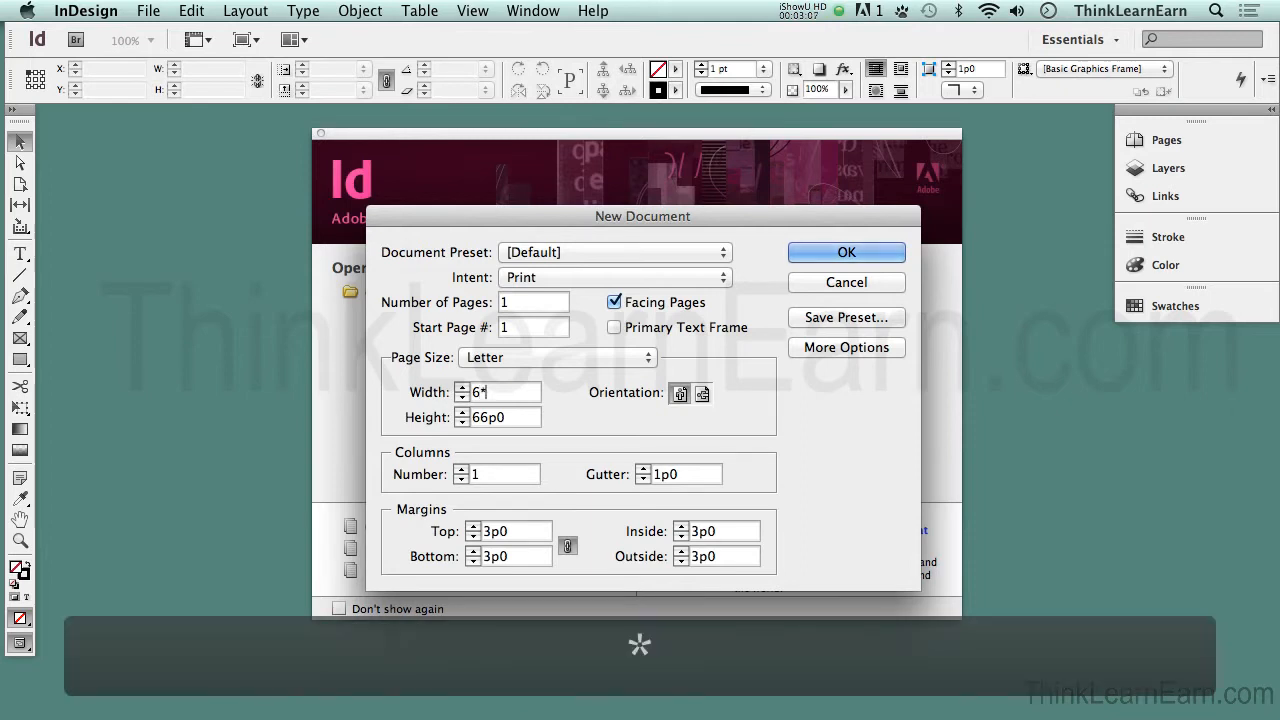
text(25.5)
key(Tab)
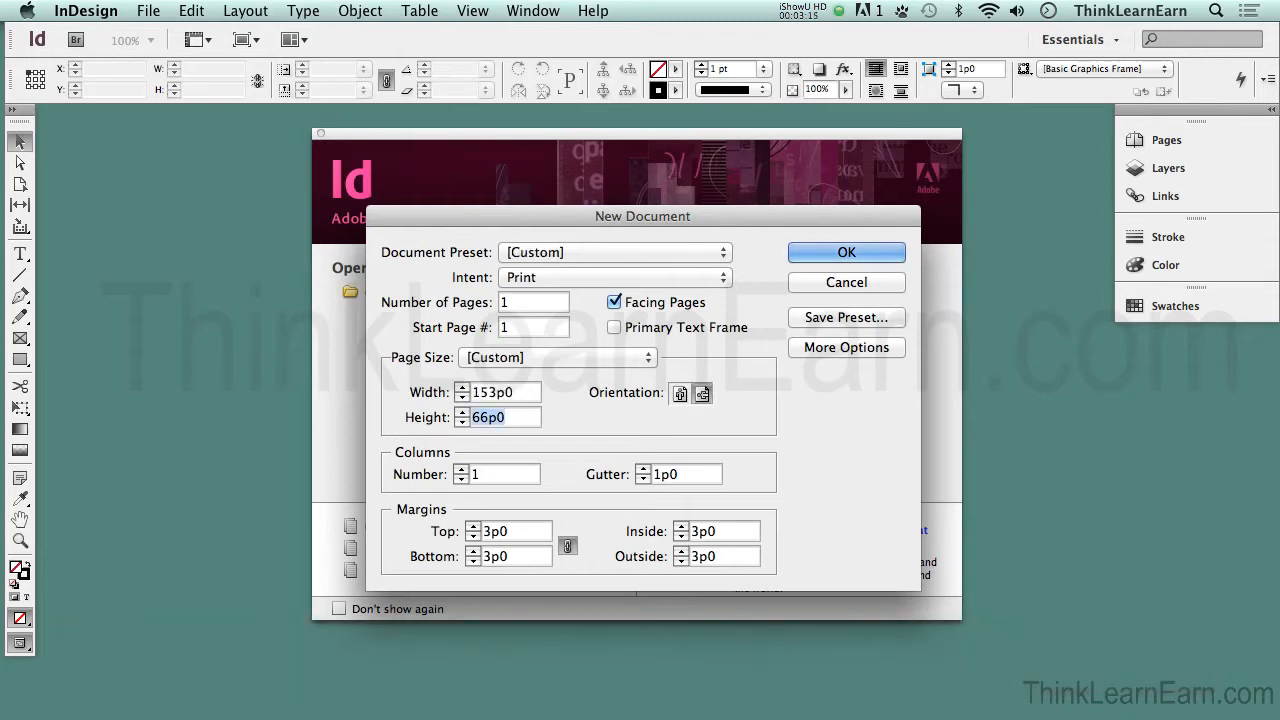
text(6*11)
key(Tab)
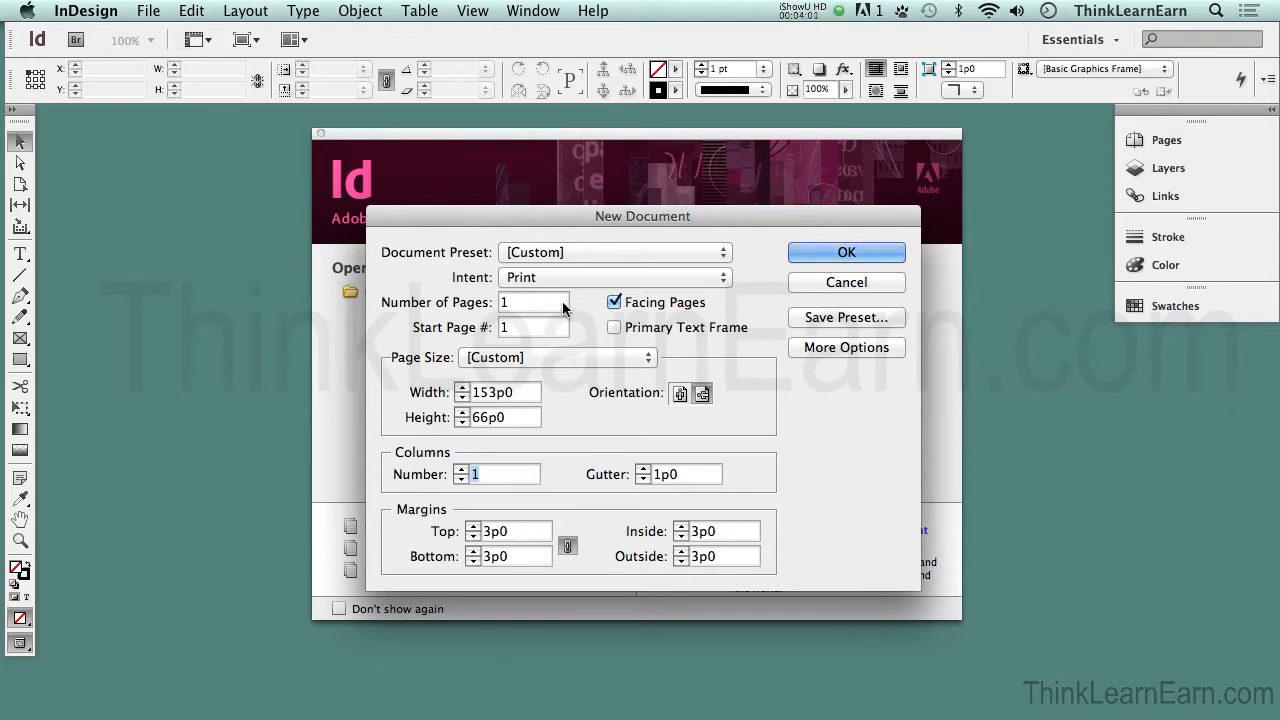
click(615, 303)
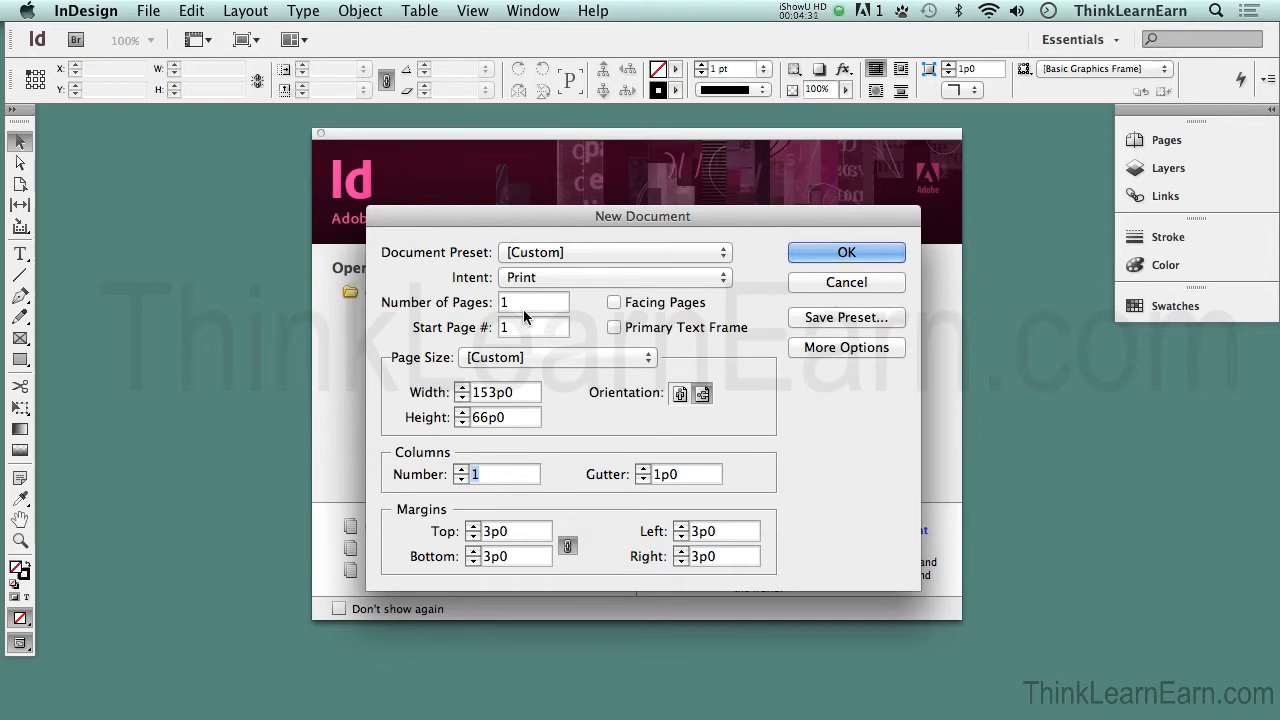
click(811, 319)
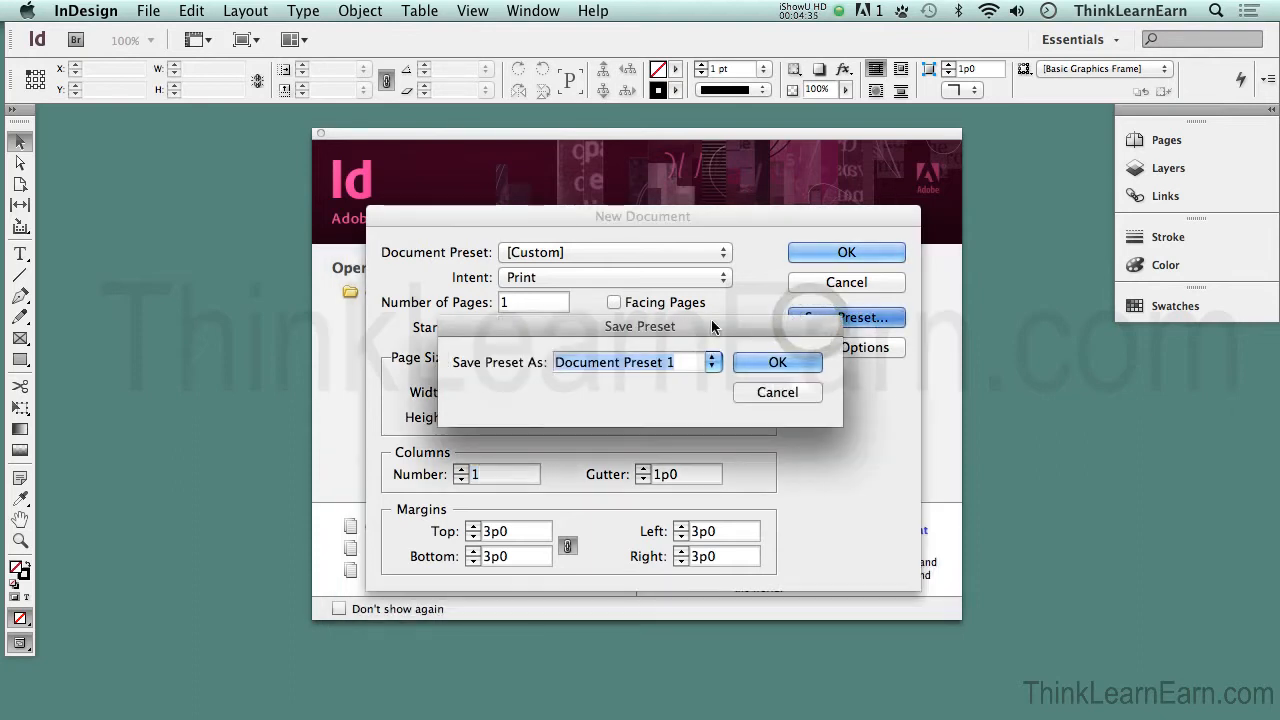
drag(692, 320, 775, 466)
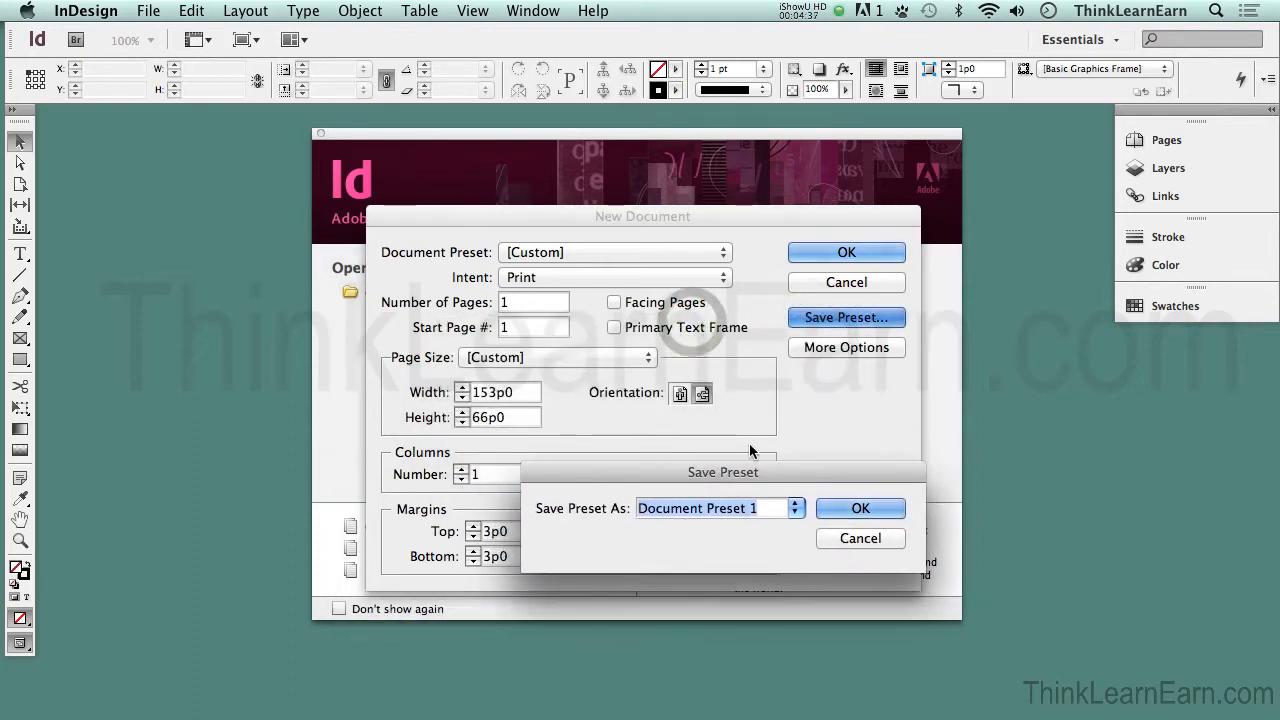
click(866, 539)
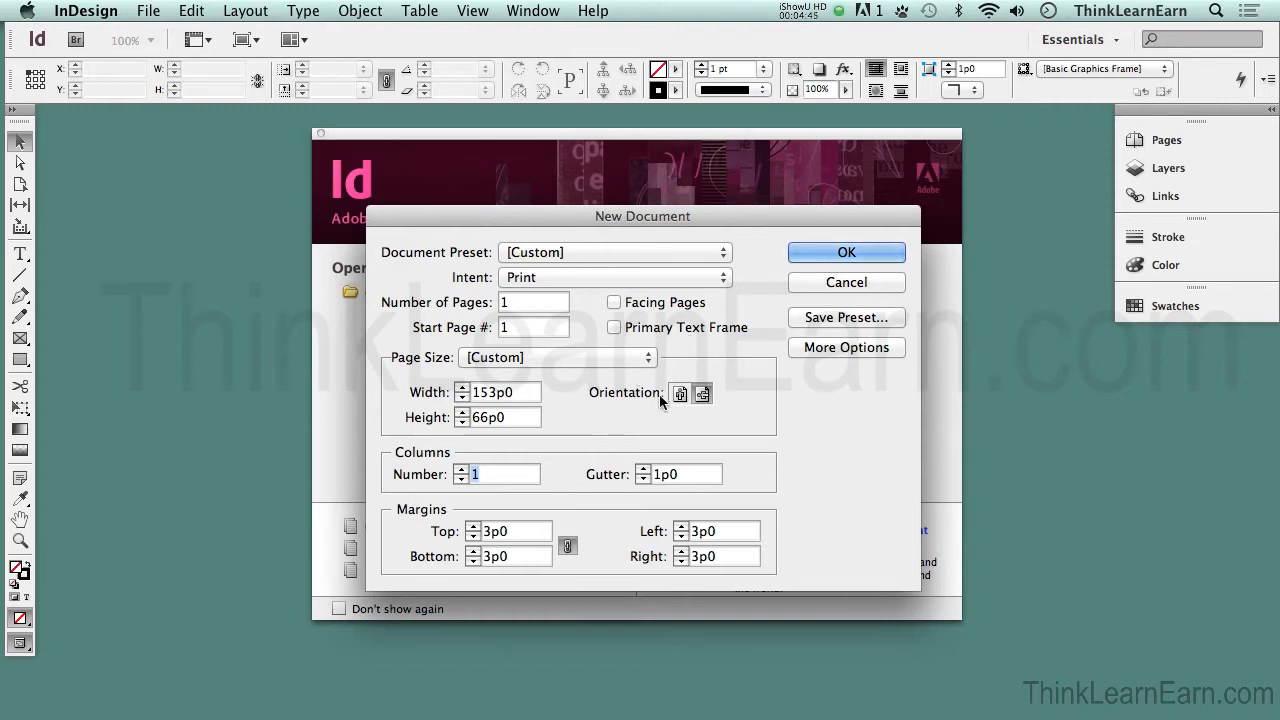
Enable the primary text frame and save the settings as preset "25.5 x 11 tri fold", then close the setup without creating a document.
click(614, 328)
click(826, 319)
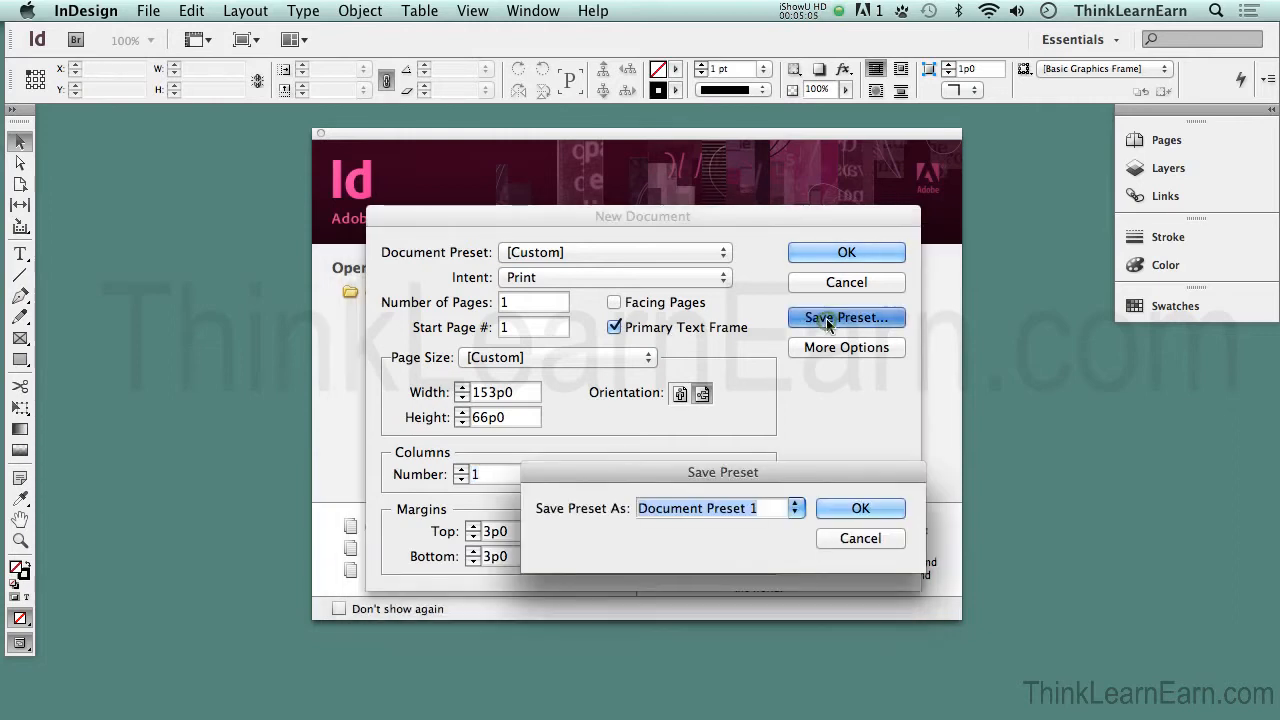
text(25)
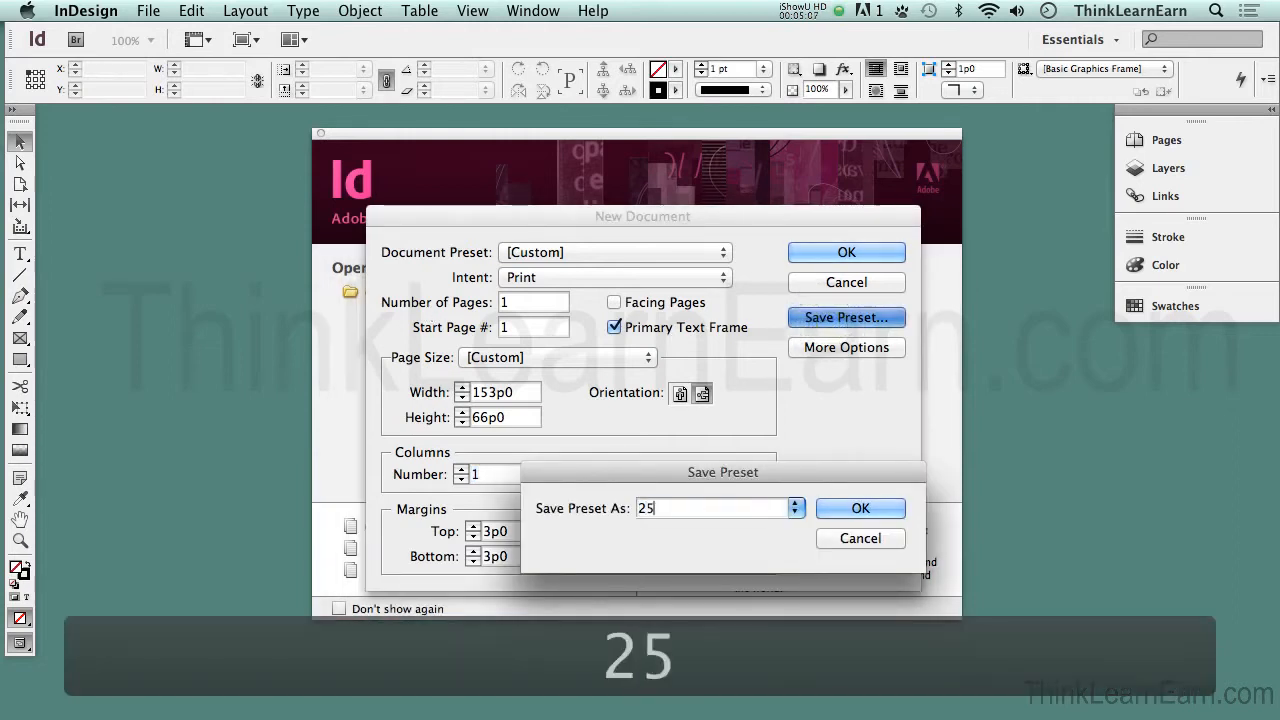
text(,5 x 11 tri)
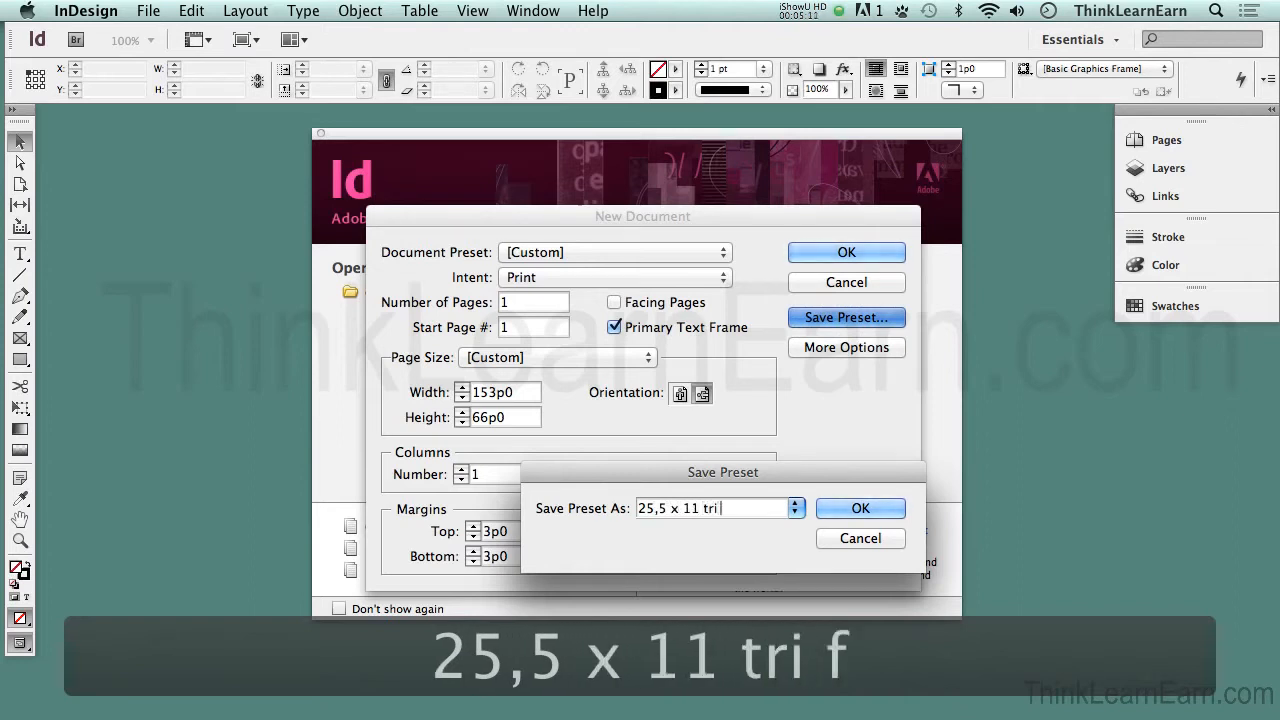
text( fold)
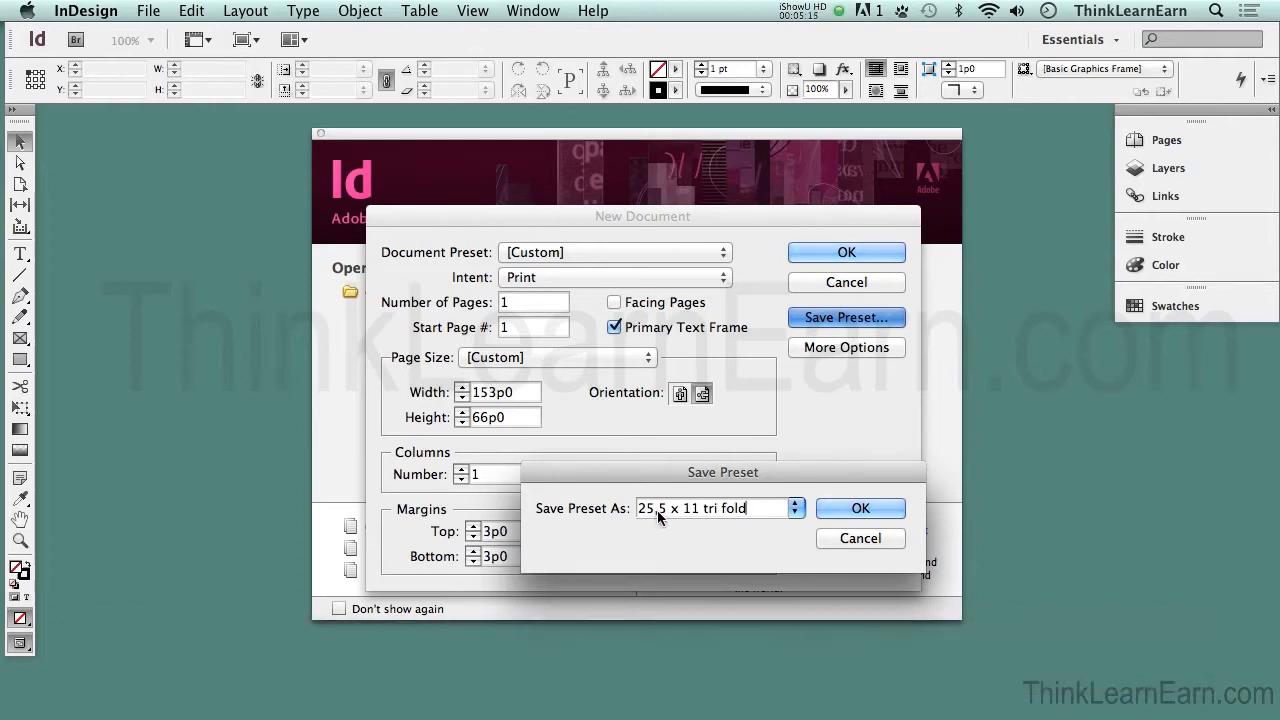
click(657, 510)
key(BackSpace)
text(.)
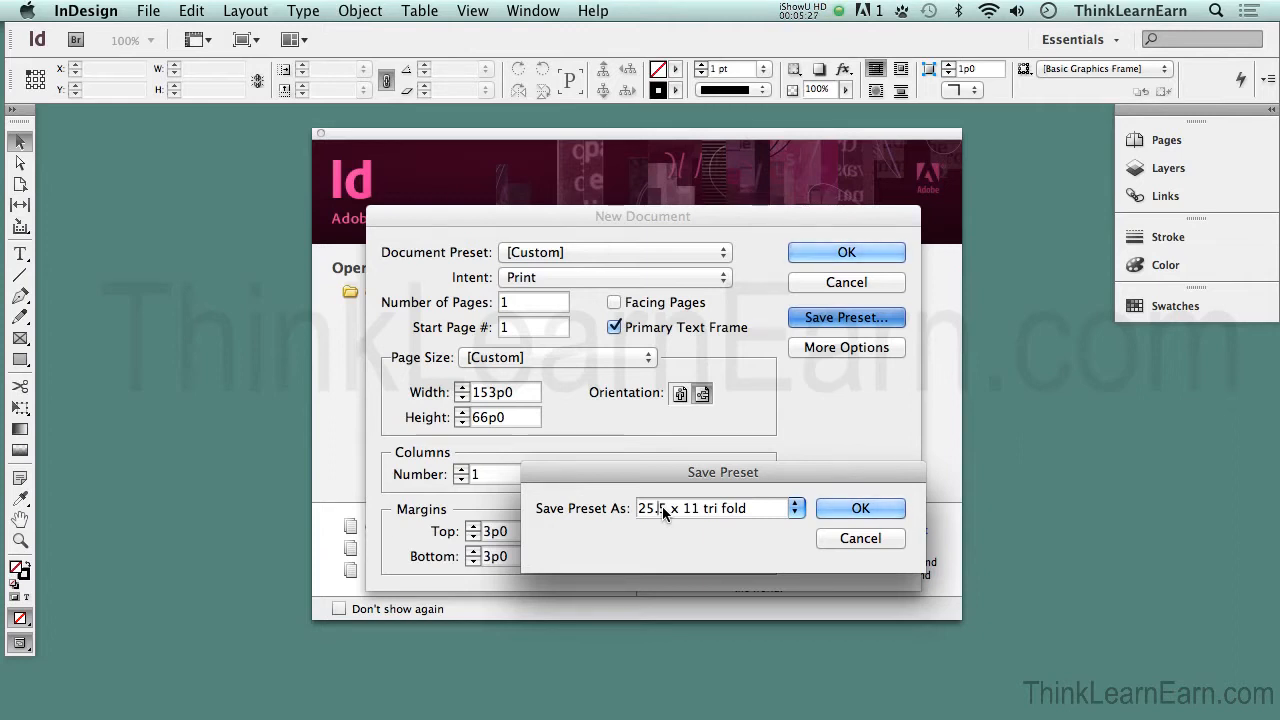
click(860, 510)
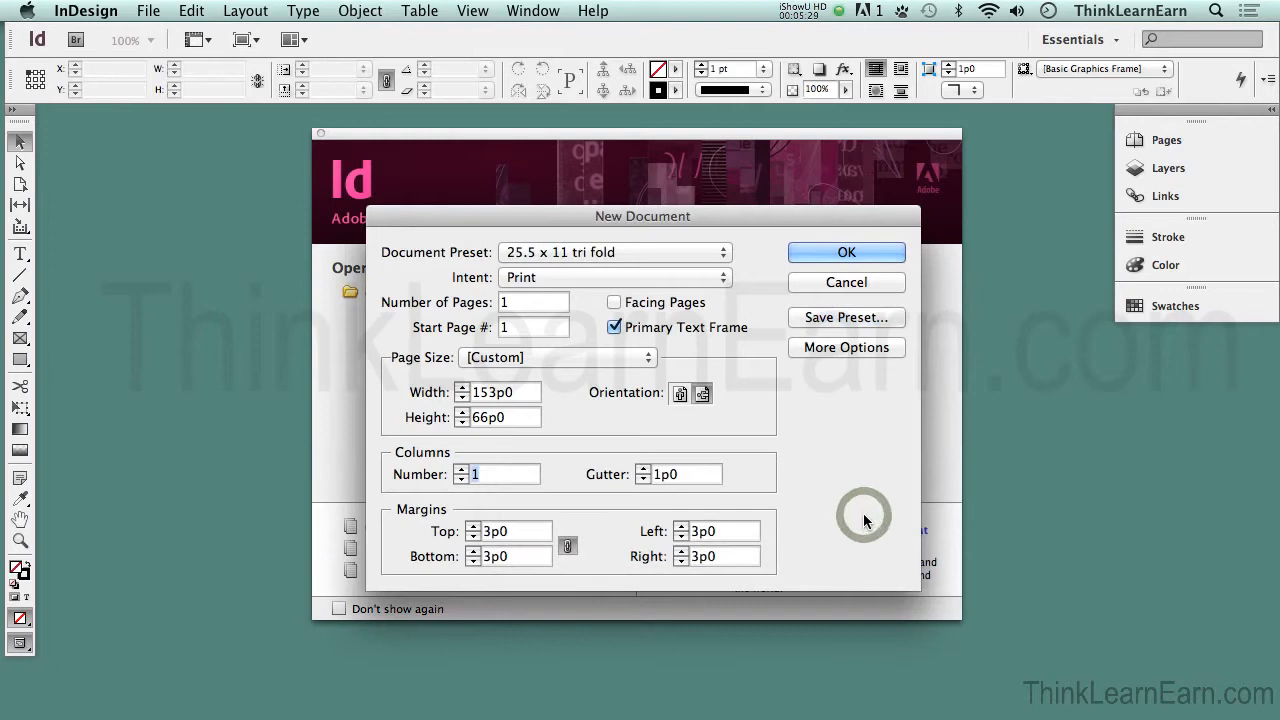
click(852, 283)
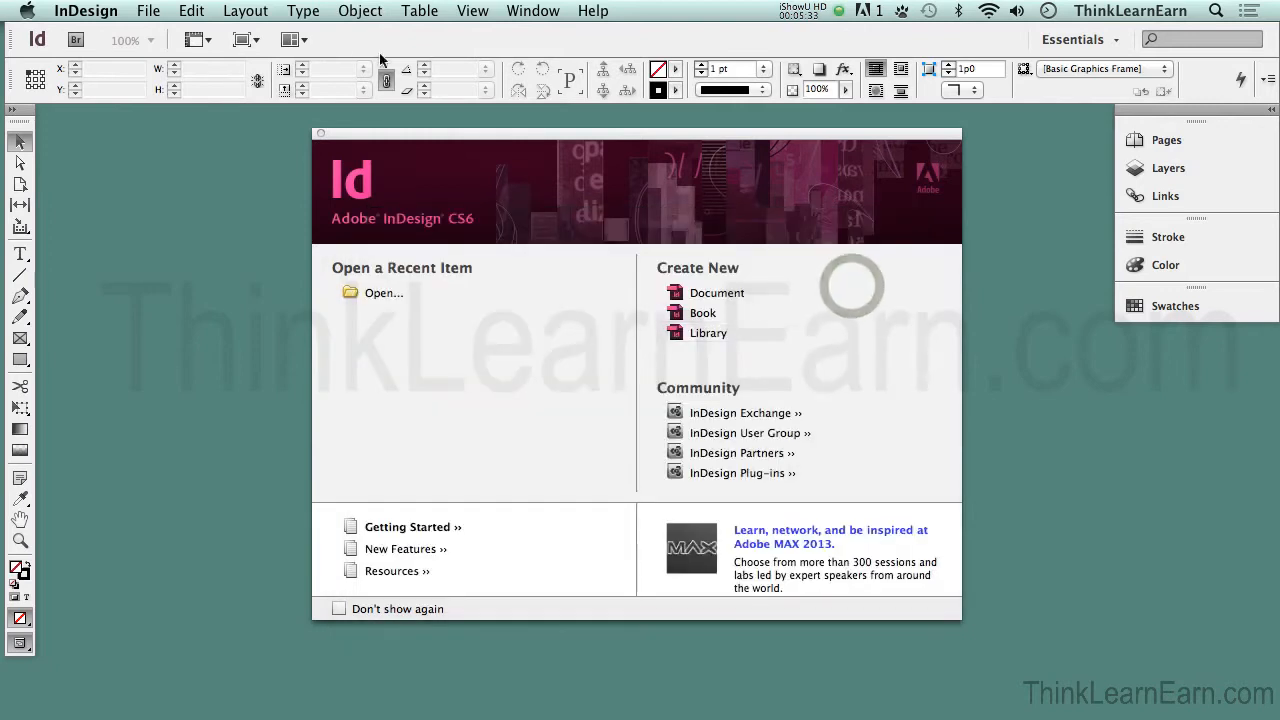
Create a new document from the "25.5 x 11 tri fold" preset.
click(163, 9)
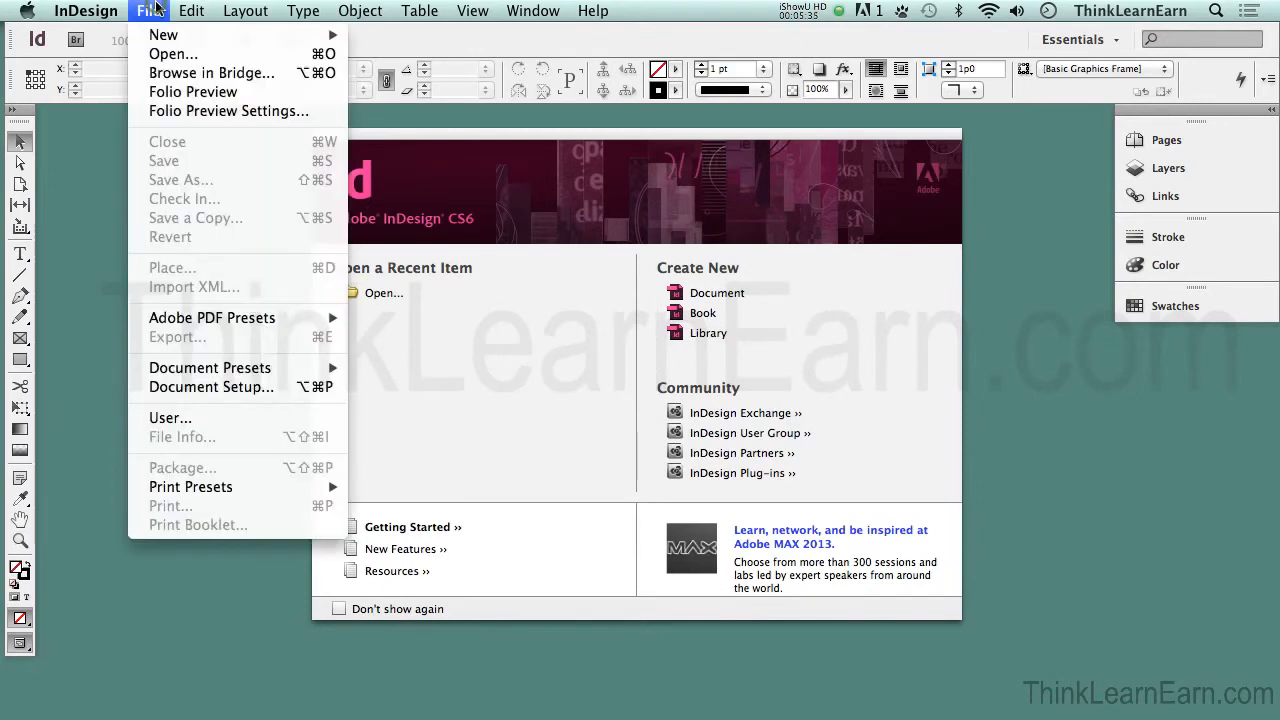
mouse_move(330, 35)
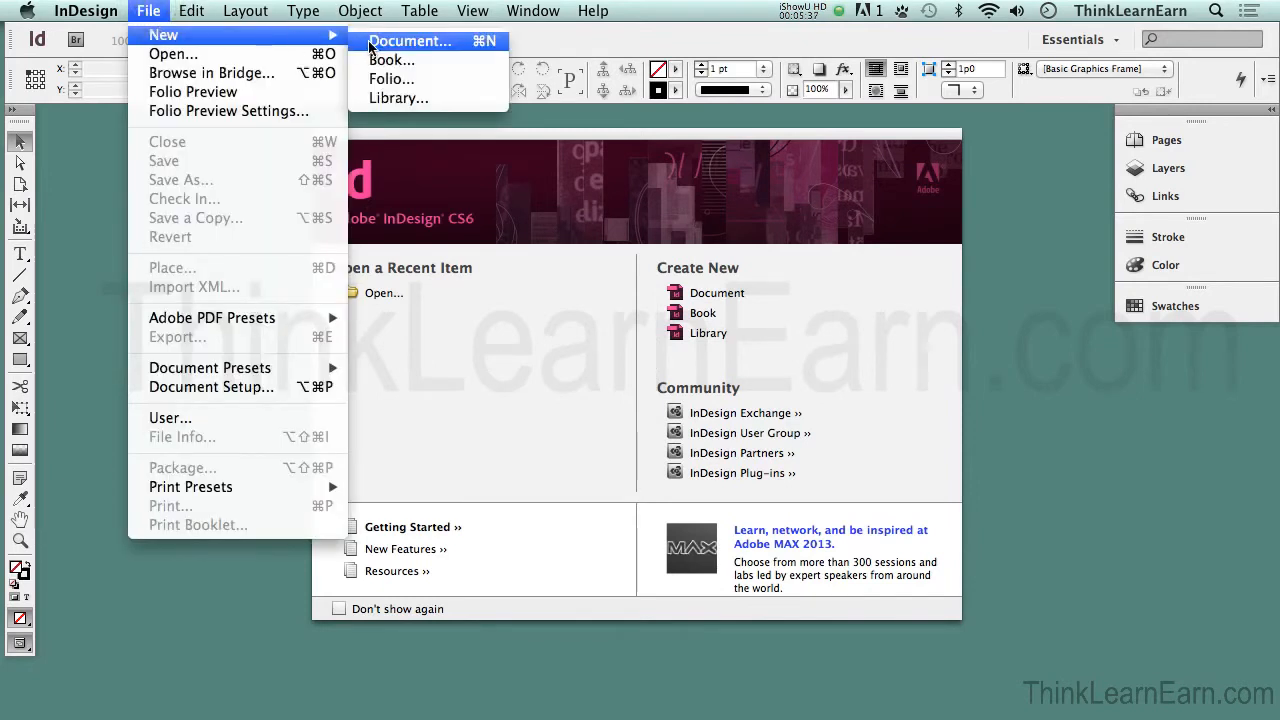
click(370, 42)
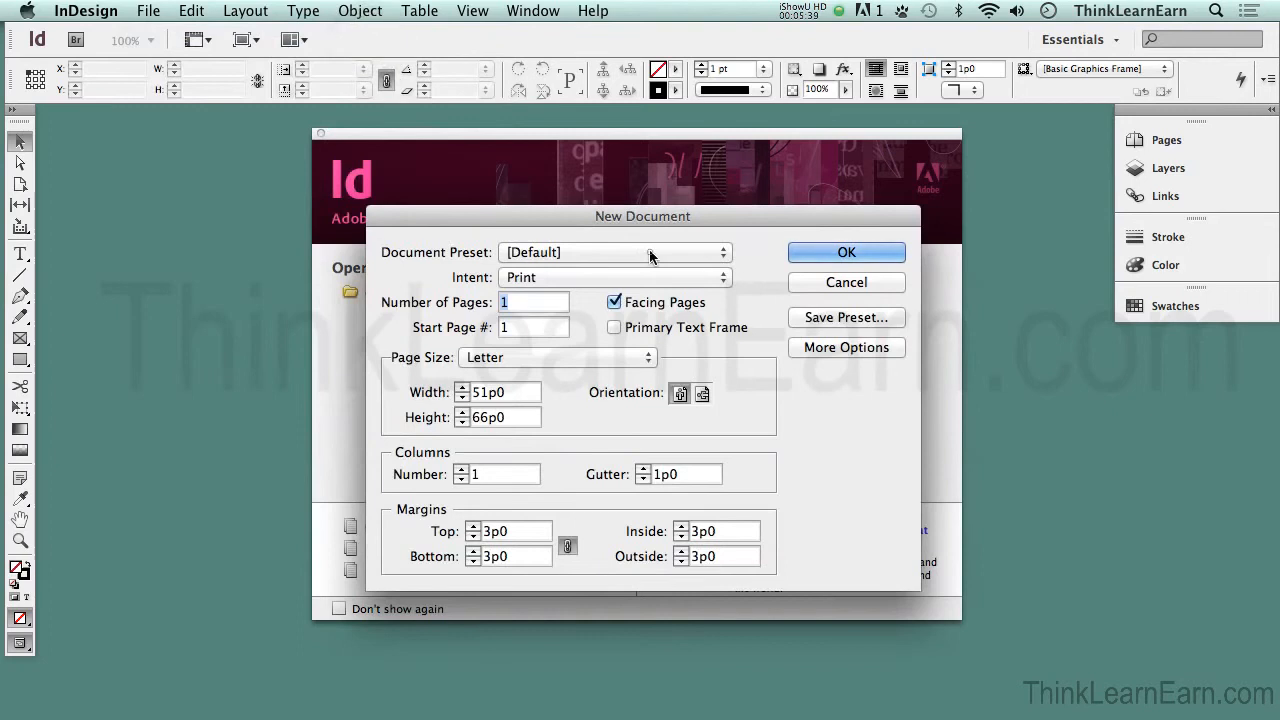
click(649, 251)
click(640, 270)
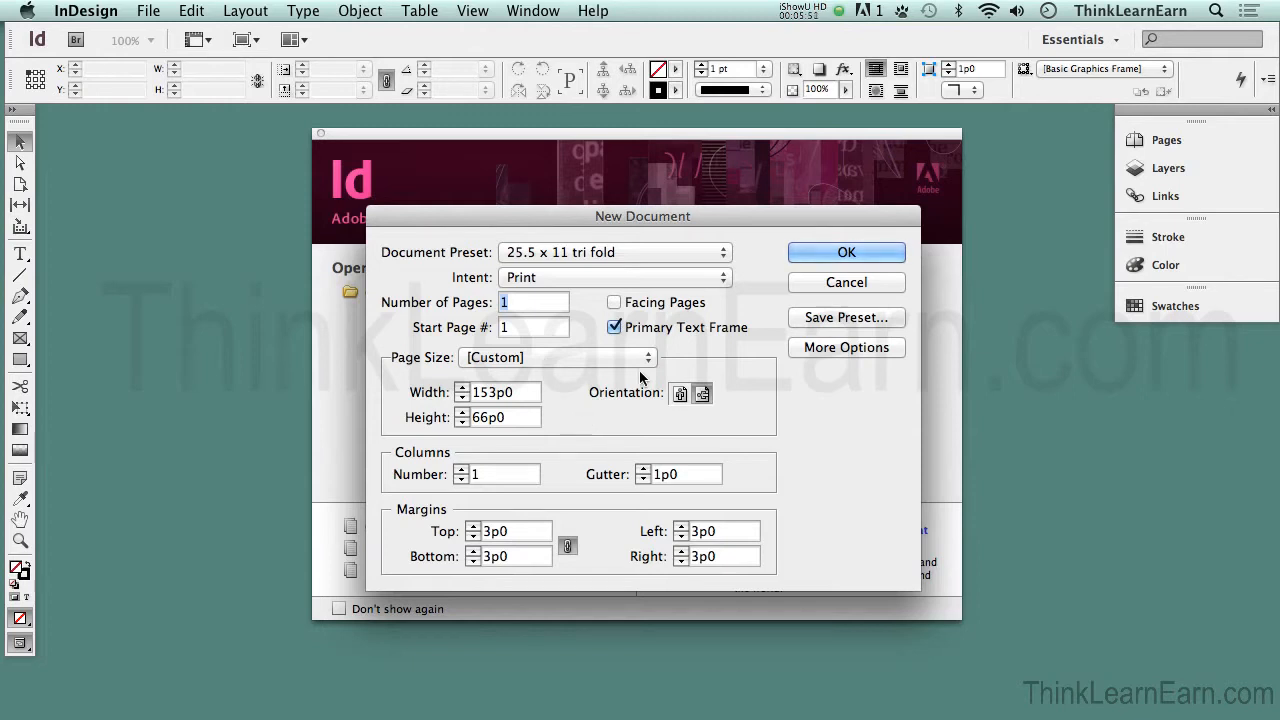
click(846, 252)
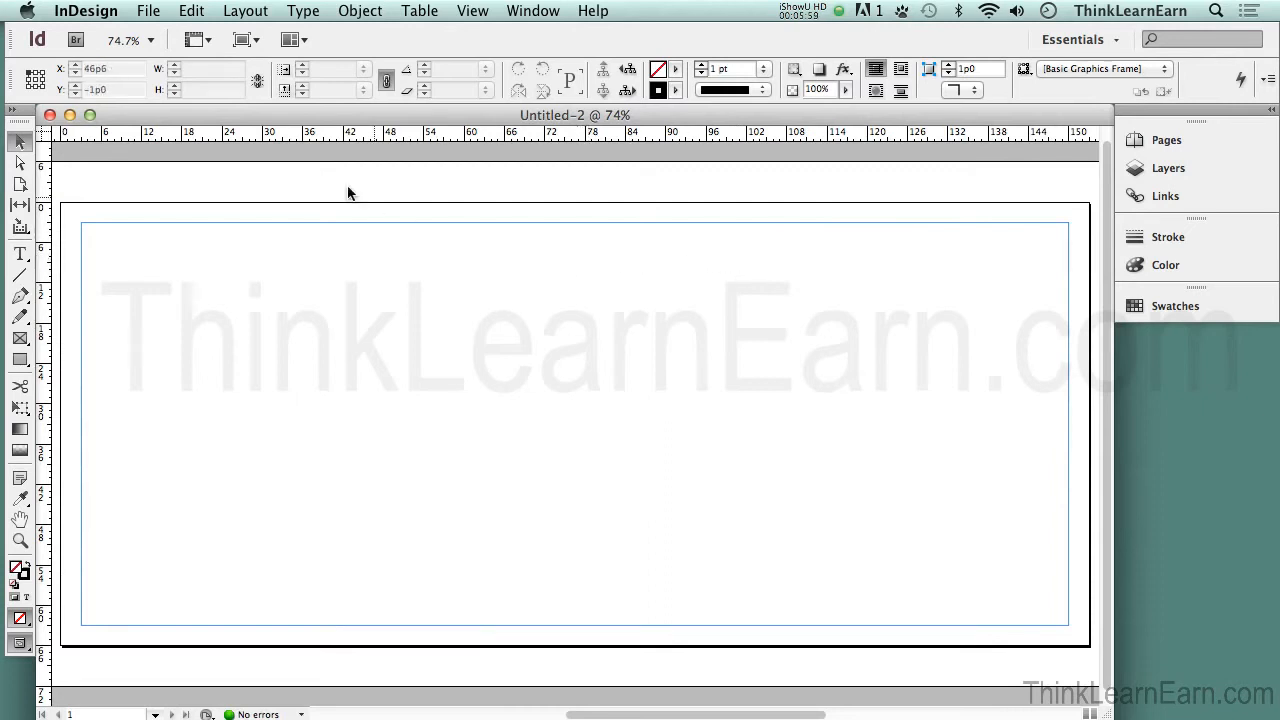
Start saving the document and create a folder named print-projects on the Desktop as its location.
click(148, 10)
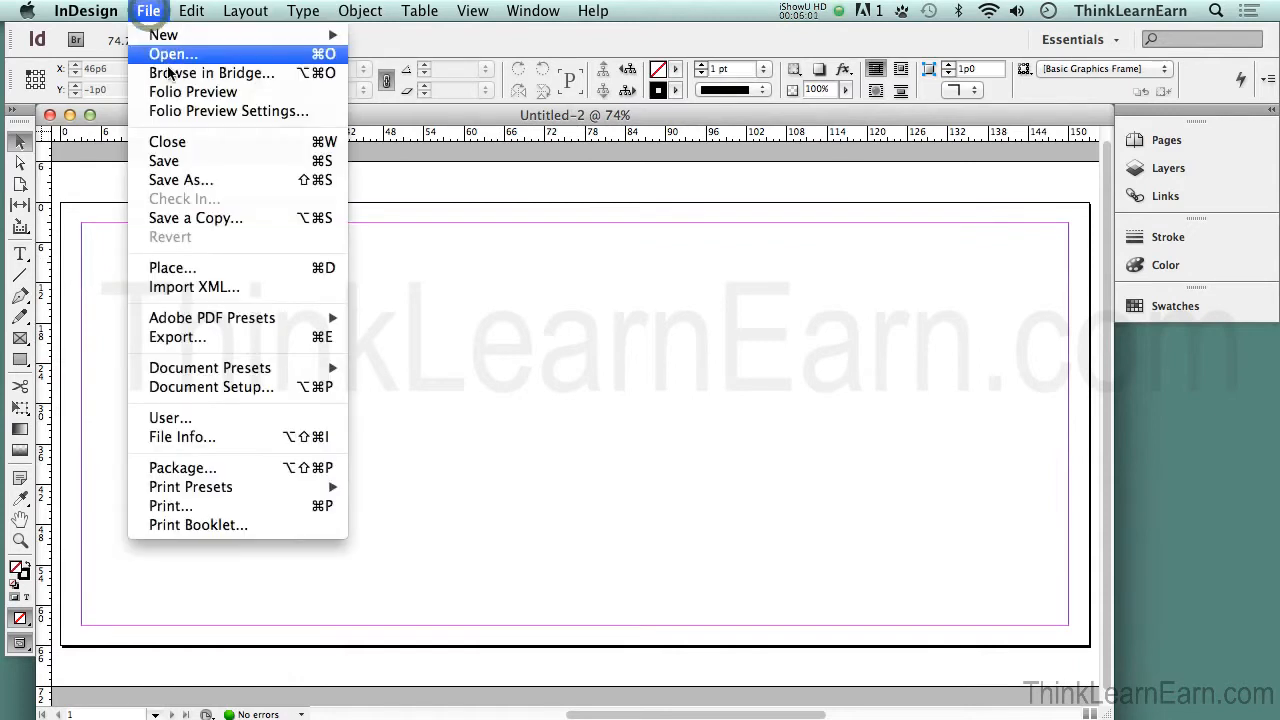
click(207, 166)
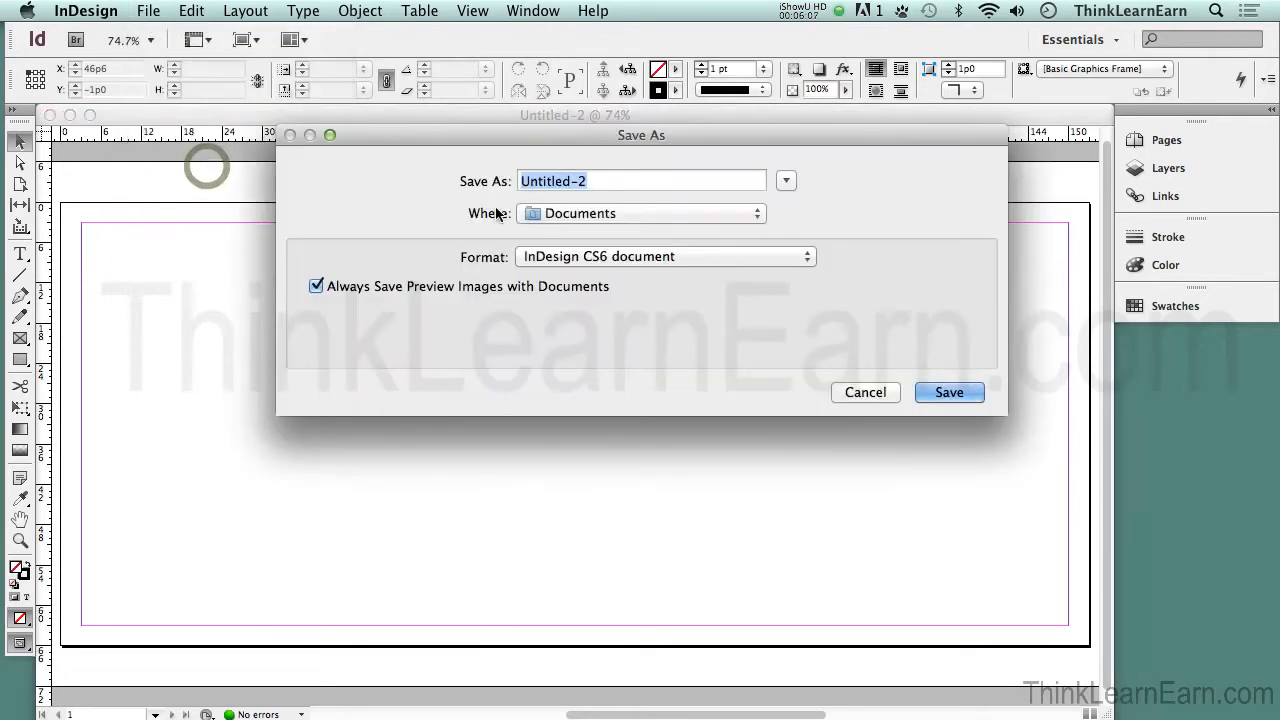
click(786, 182)
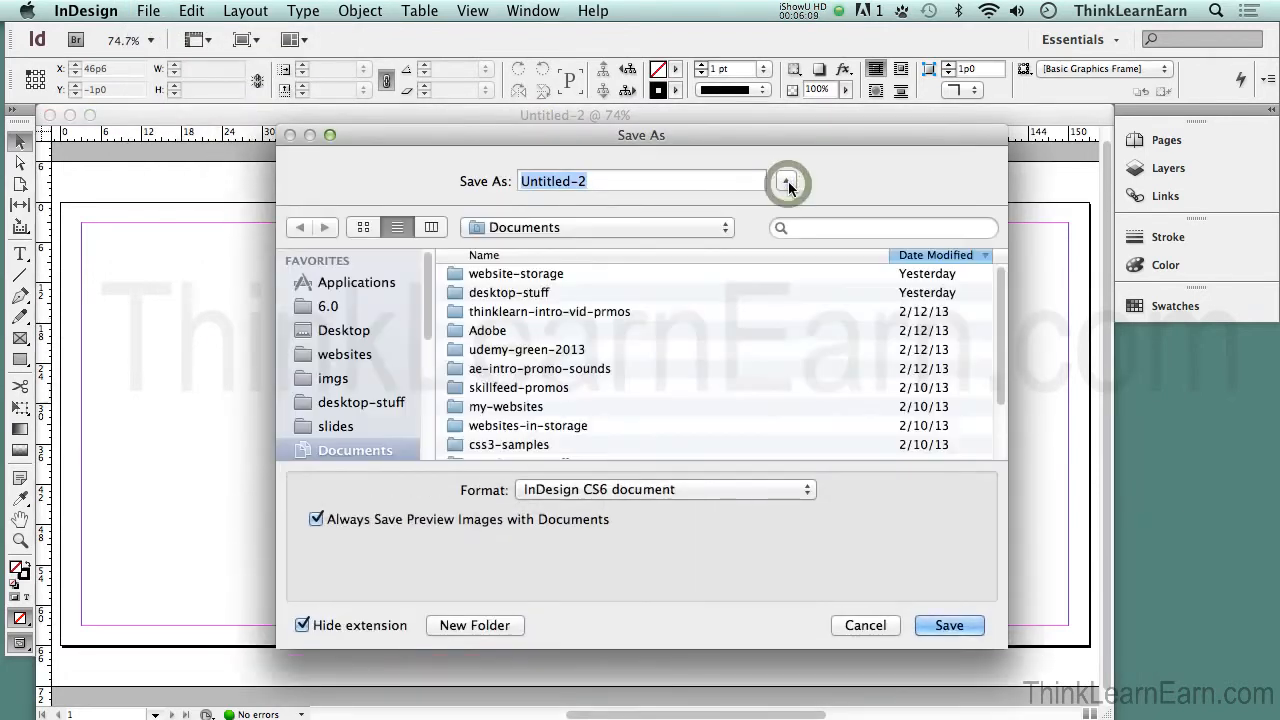
key(super+d)
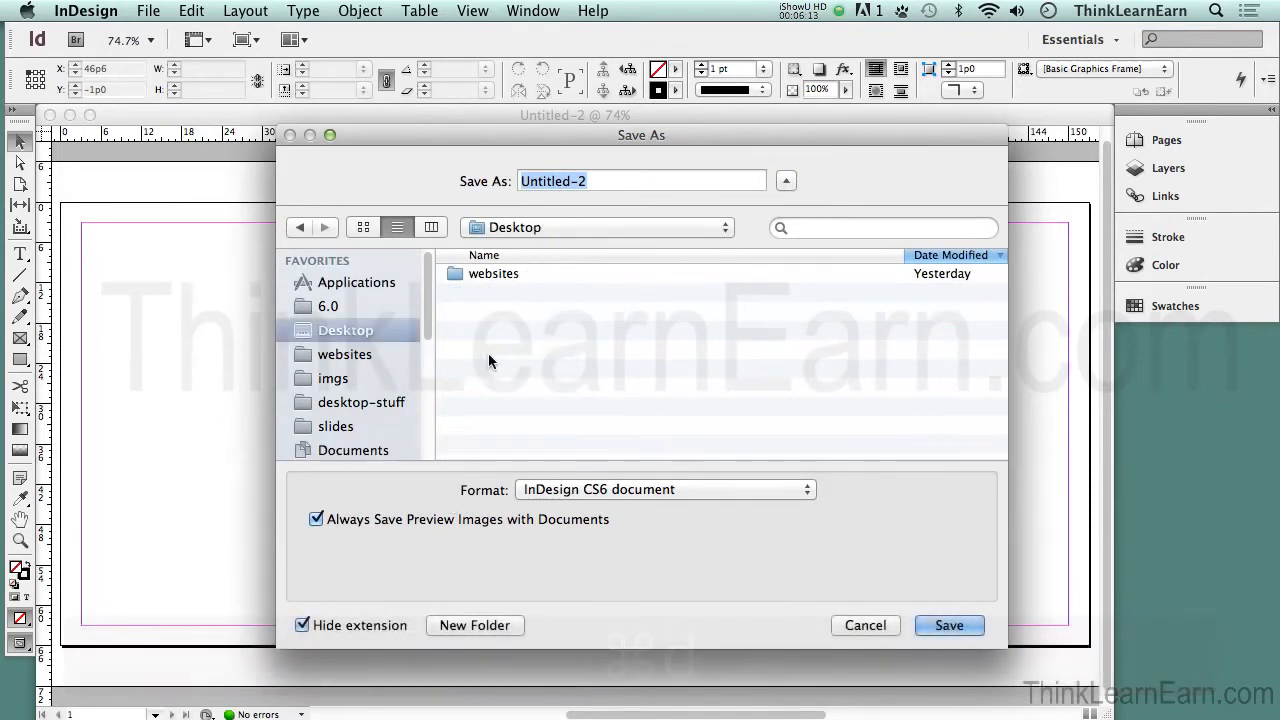
click(476, 627)
text(pri)
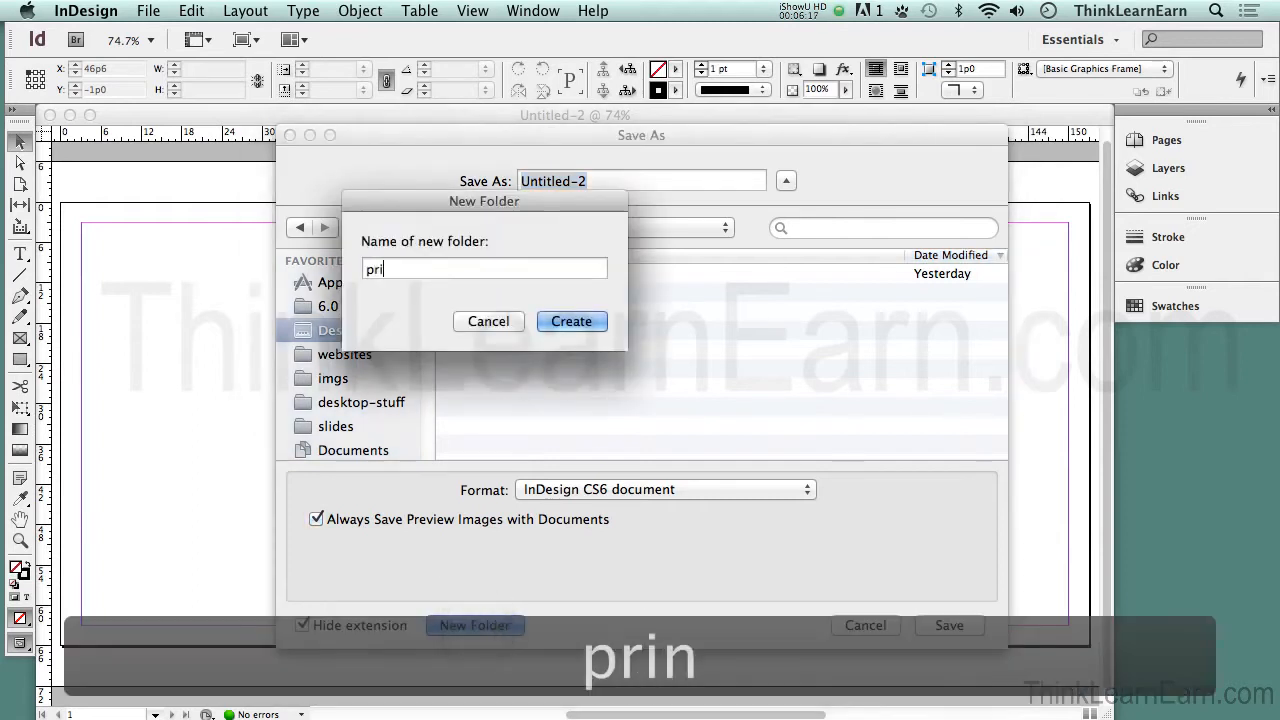
text(nt-pro)
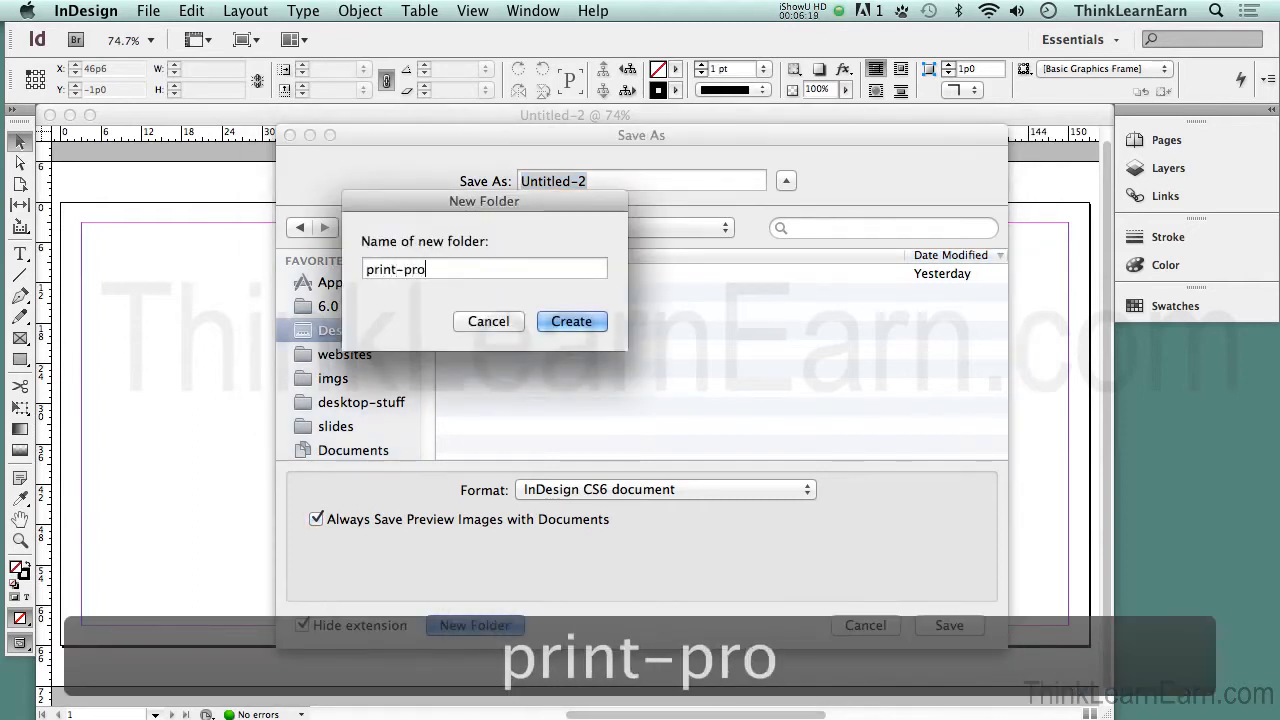
text(jects)
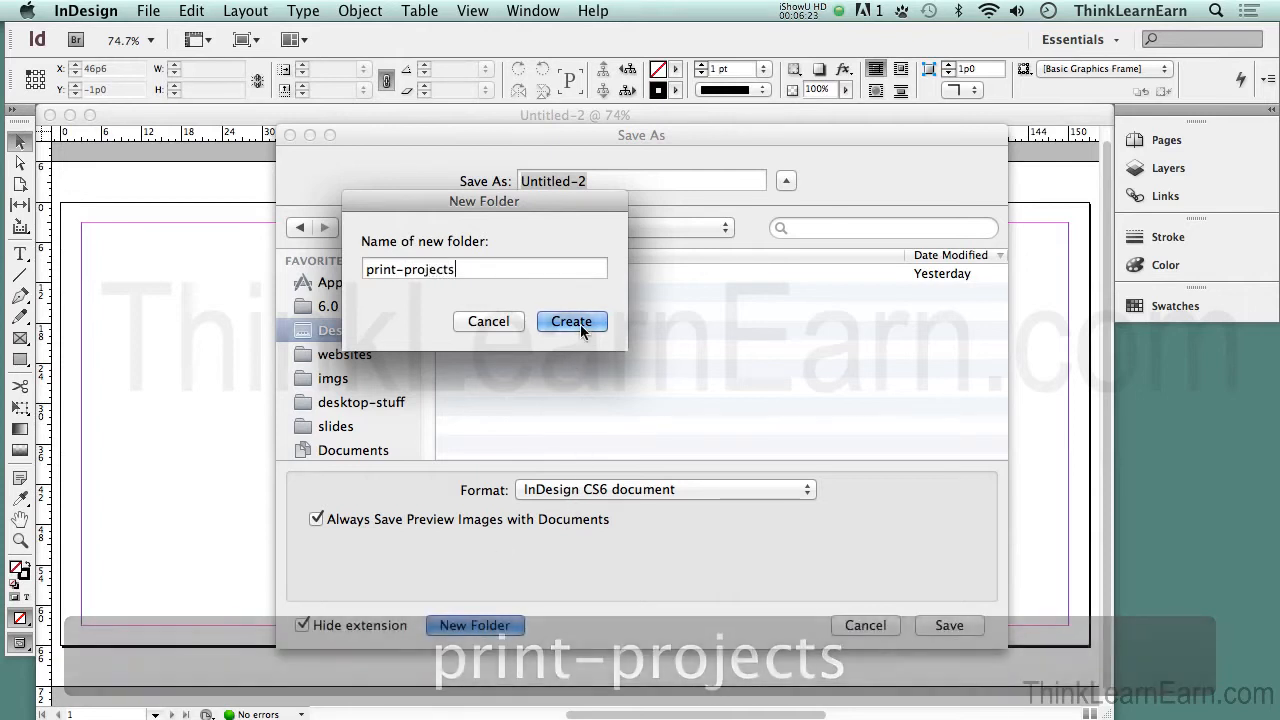
click(580, 325)
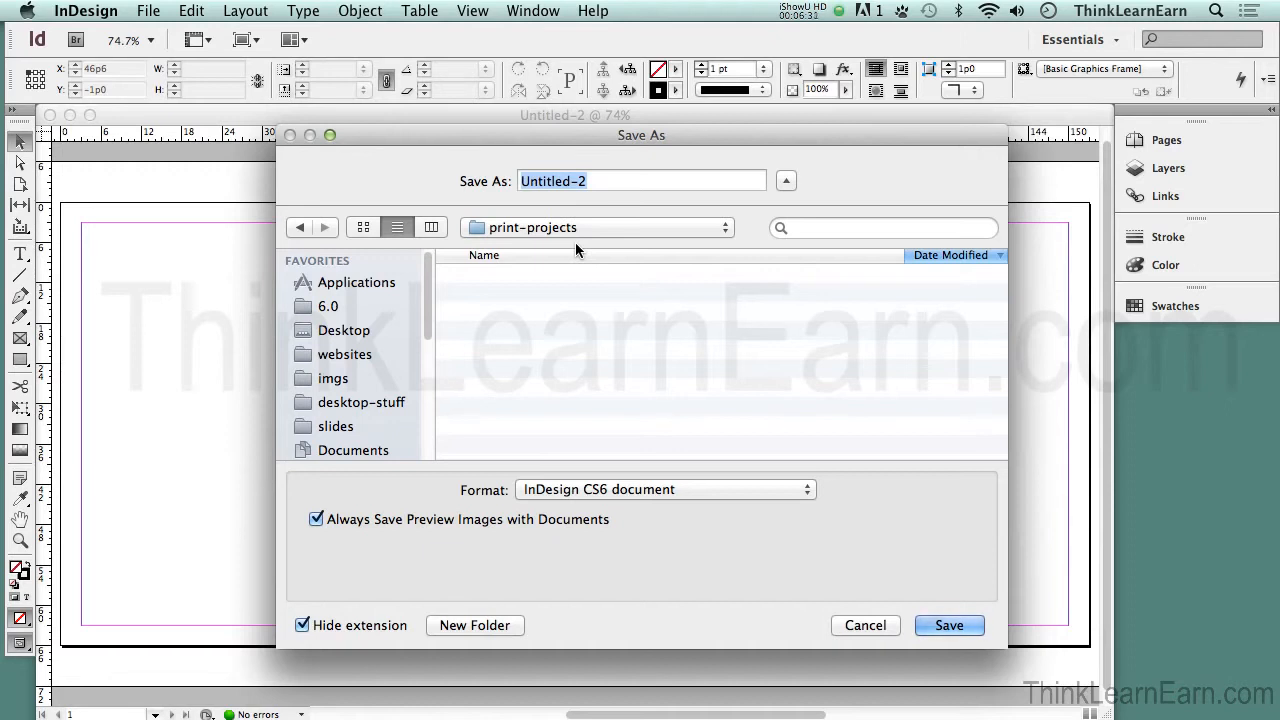
Name the file 25.5x11-tri-fold-v1 and save it in the print-projects folder as an InDesign CS6 document.
text(25)
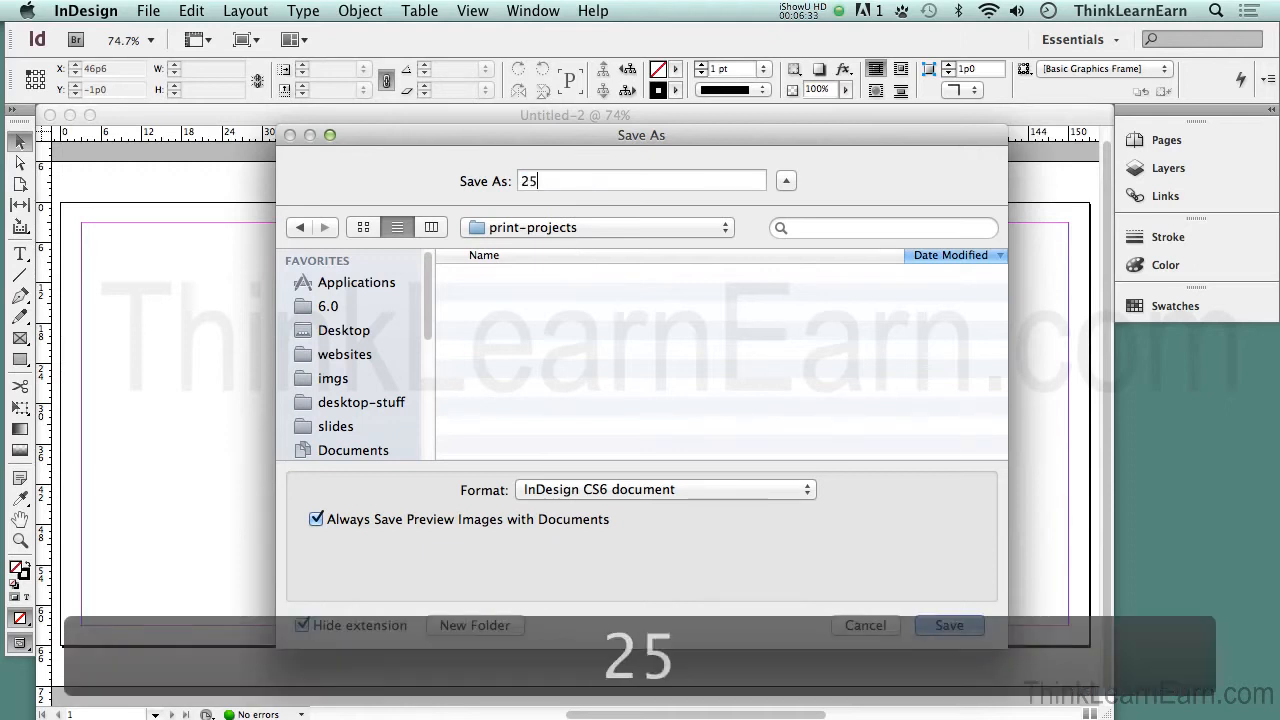
text(x11)
key(BackSpace)
key(BackSpace)
key(BackSpace)
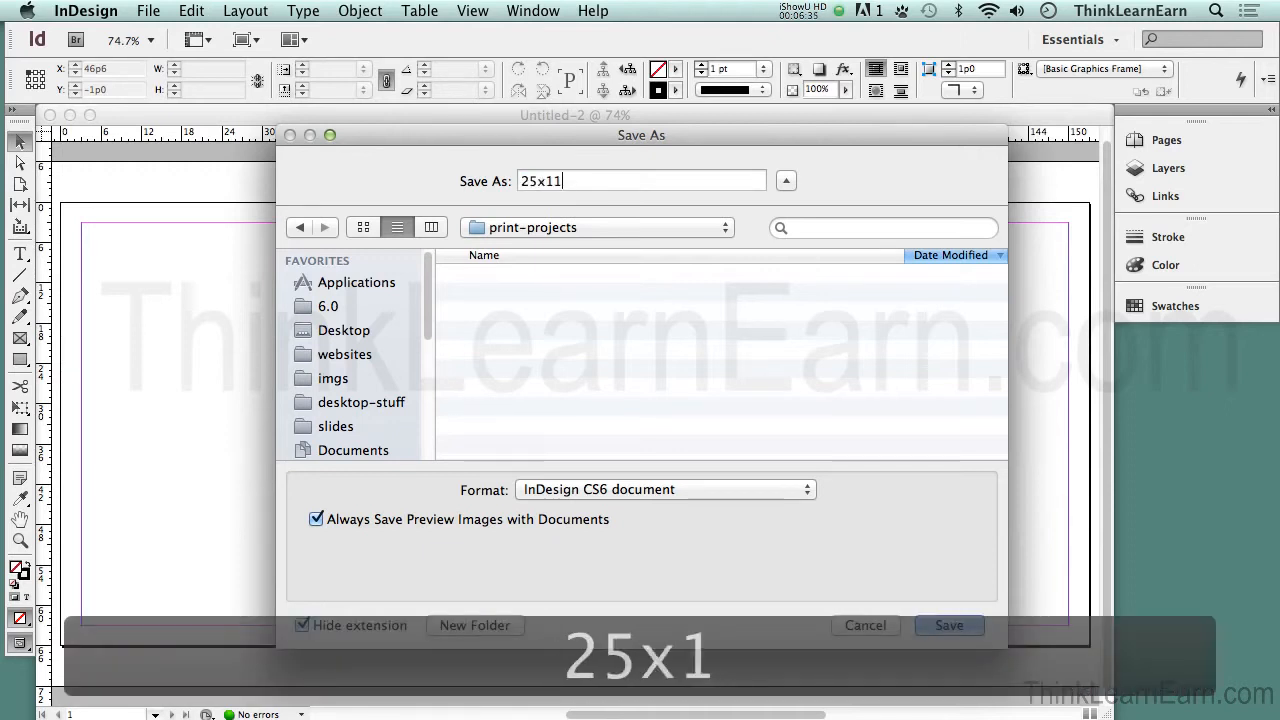
text(.)
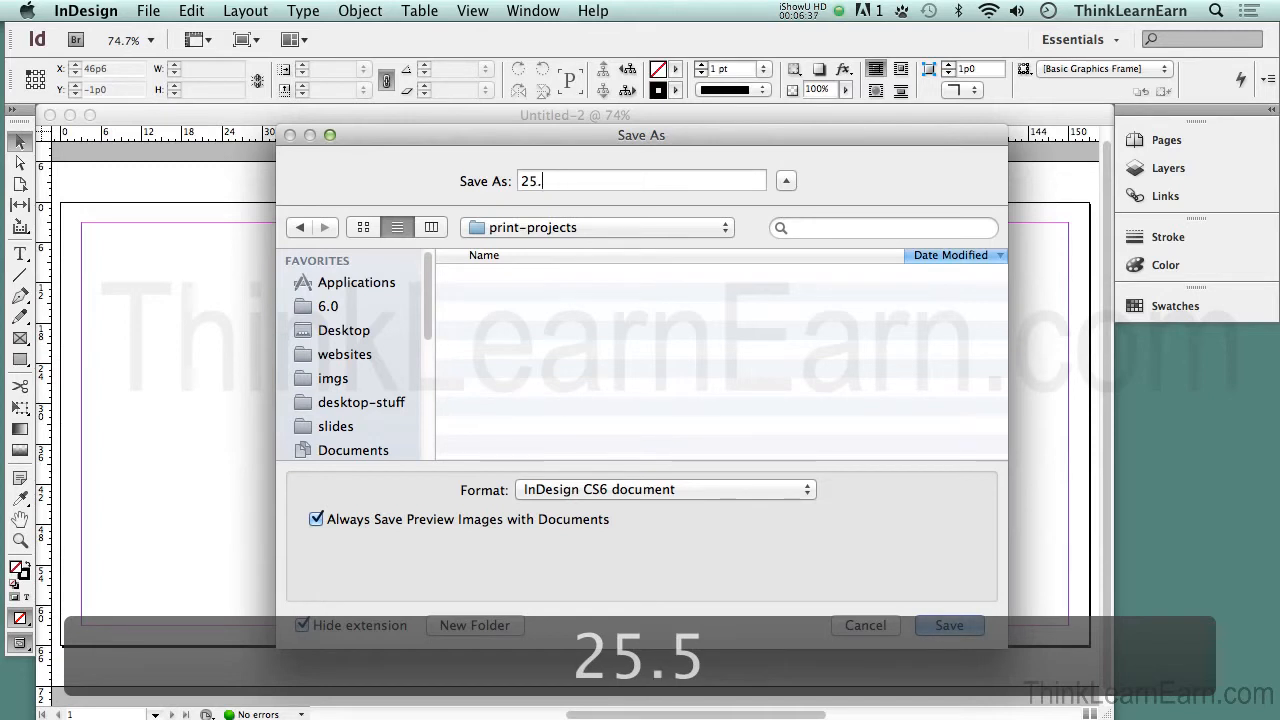
text(5x11-)
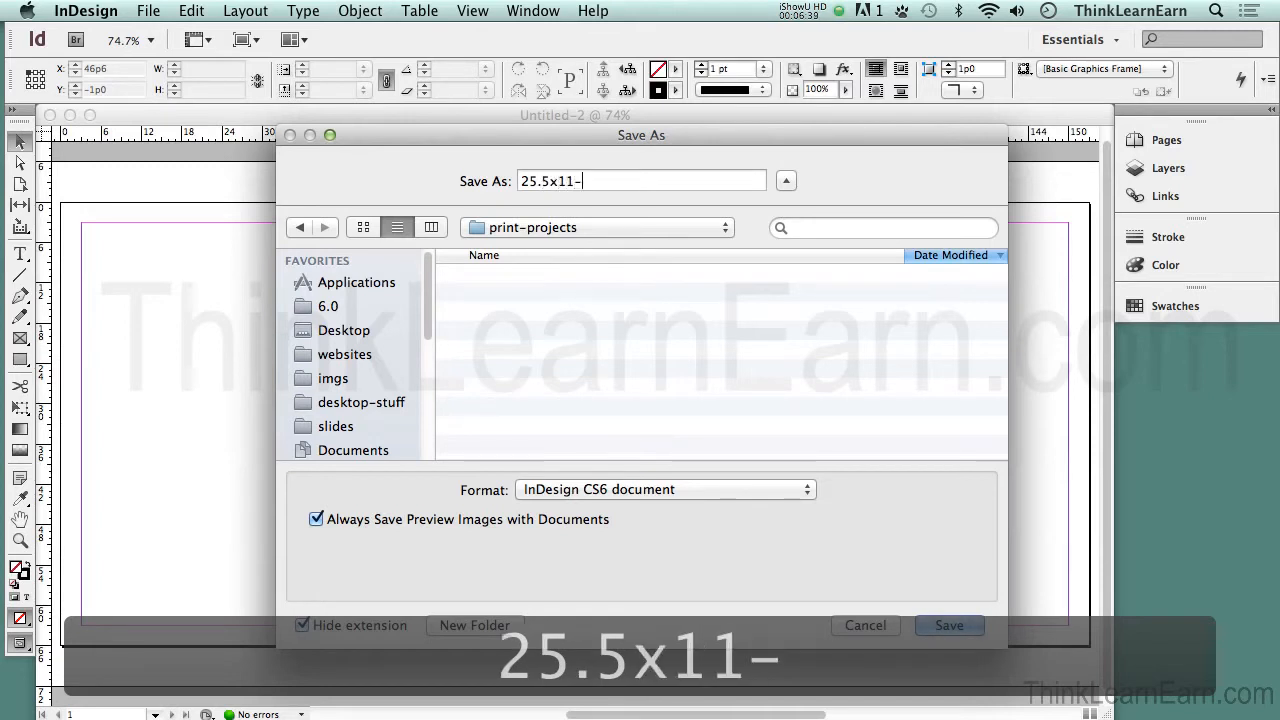
text(tri-fold)
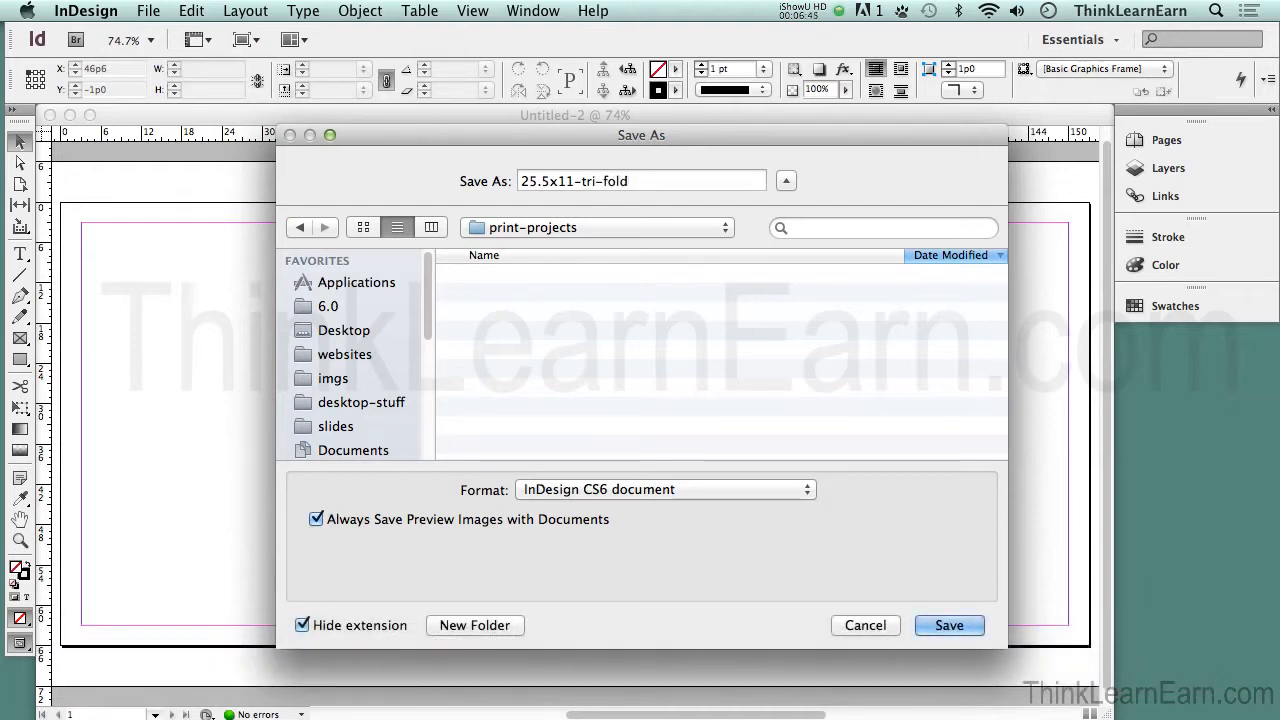
text(-)
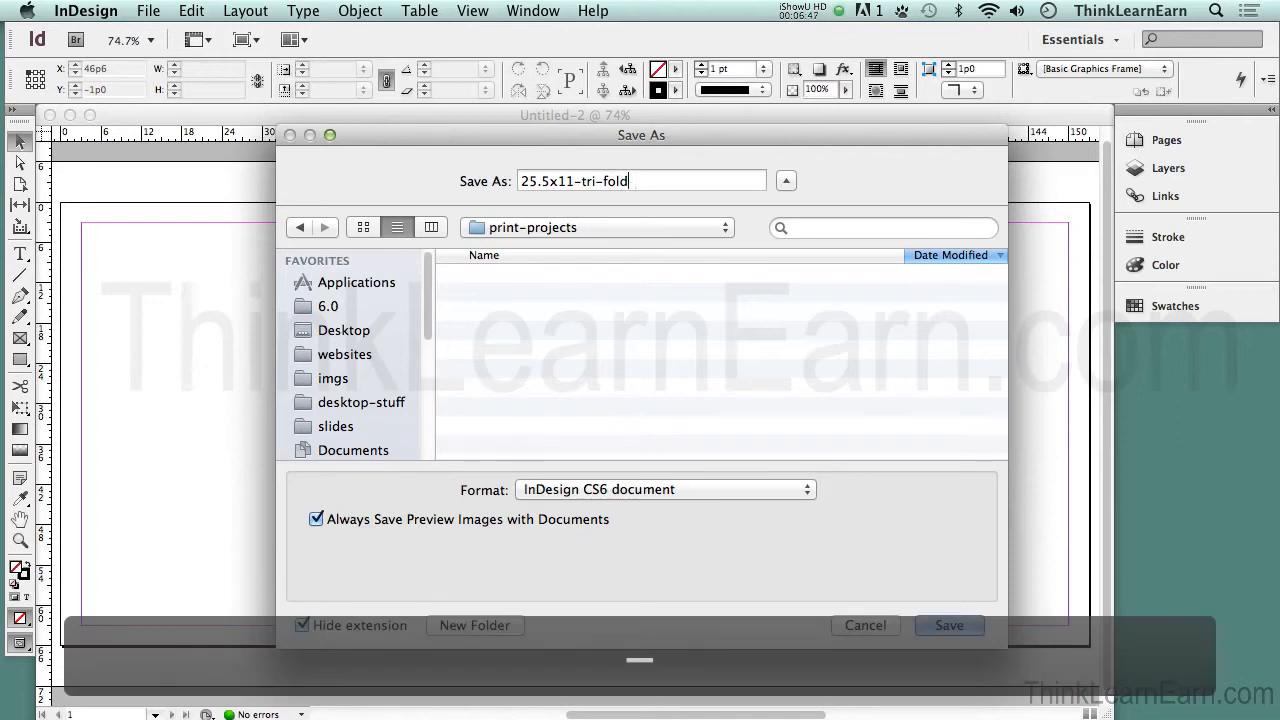
text(v1)
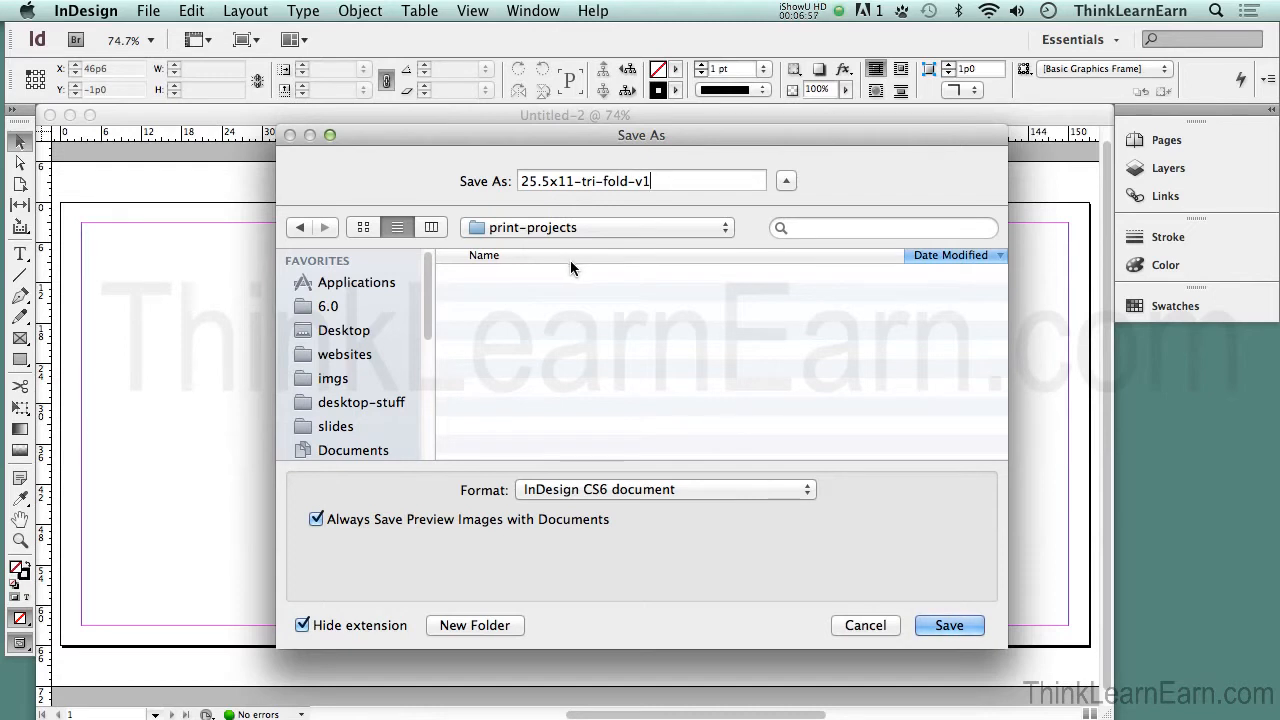
click(970, 628)
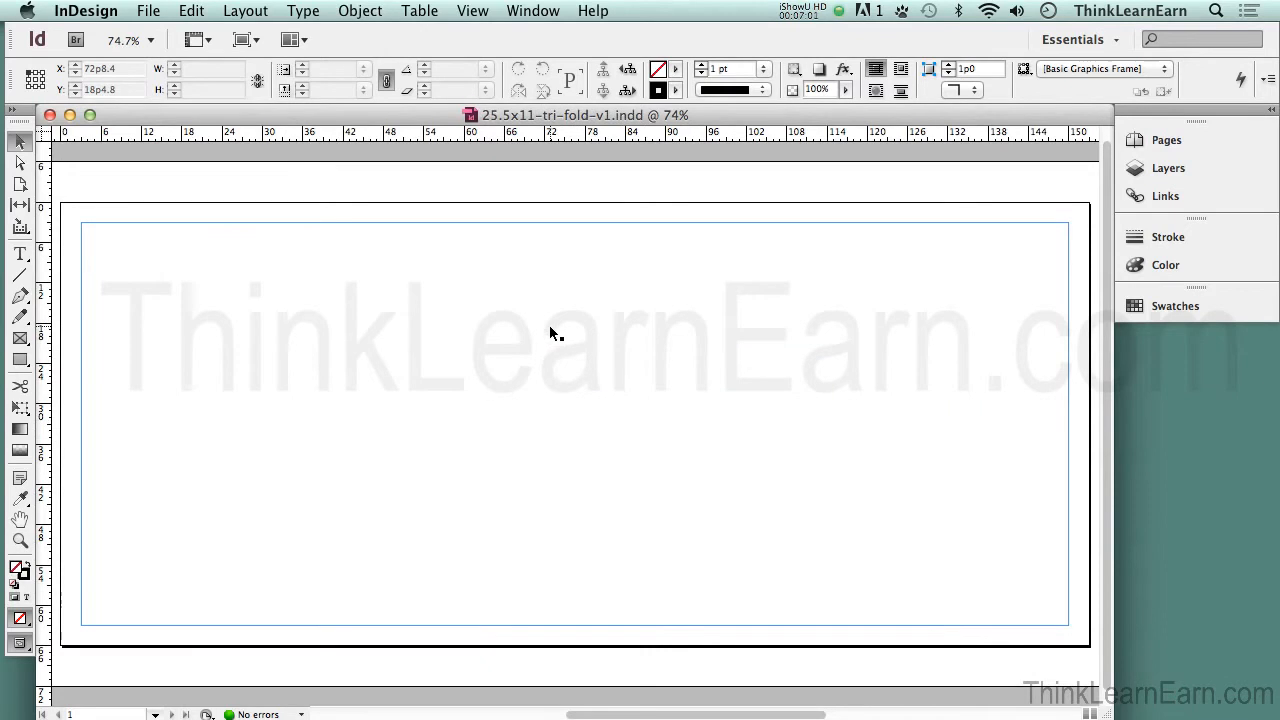
Review the primary text frame option in the new-document settings without creating a document, and inspect the text frame on page 1.
key(super+n)
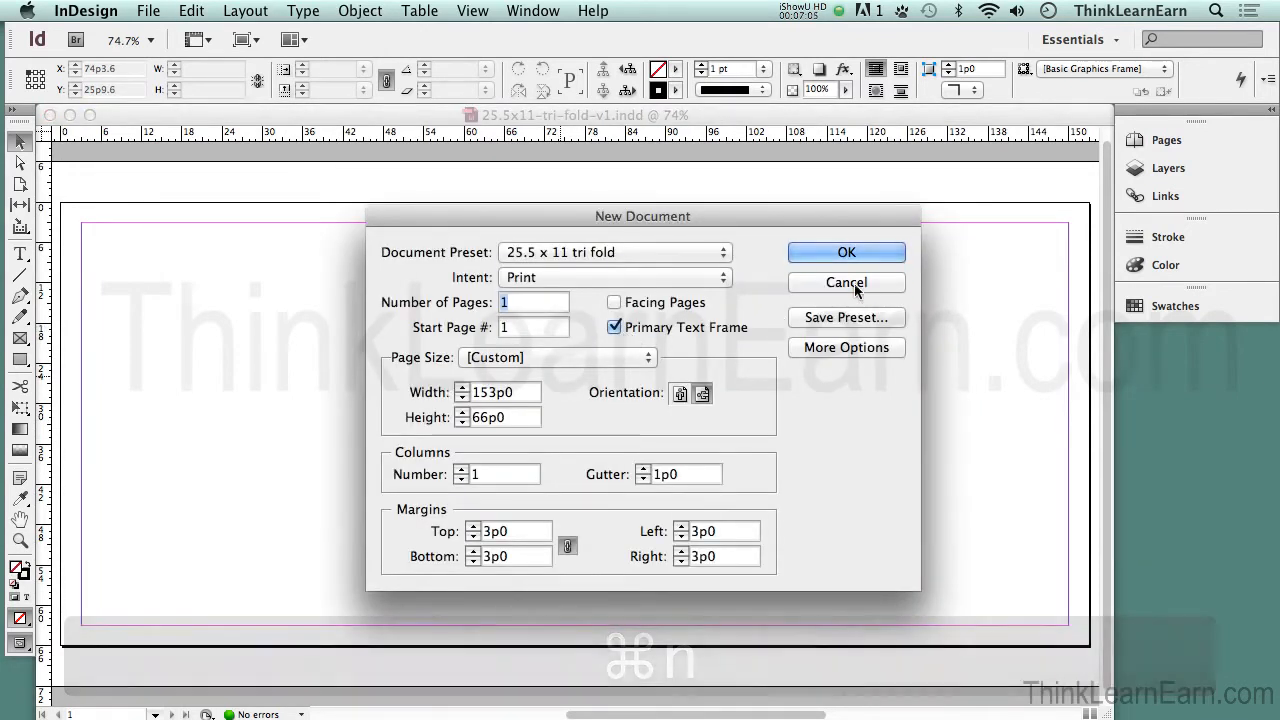
click(852, 283)
click(423, 298)
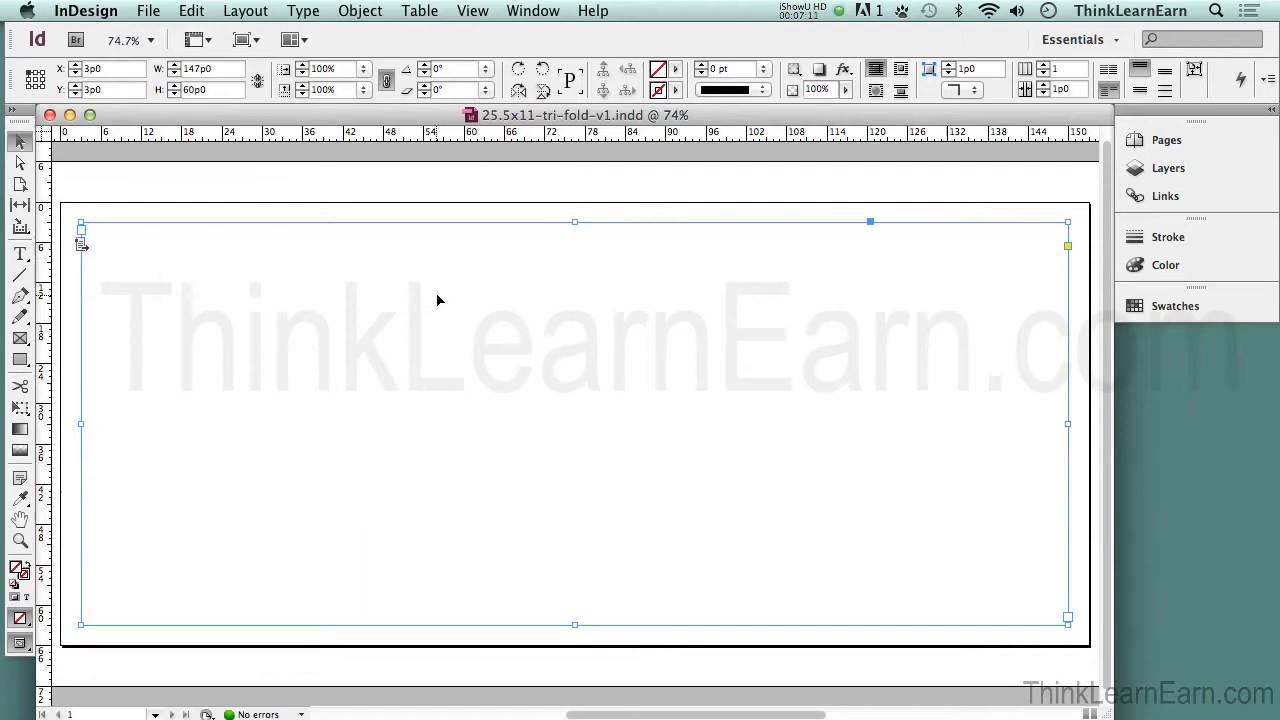
click(479, 193)
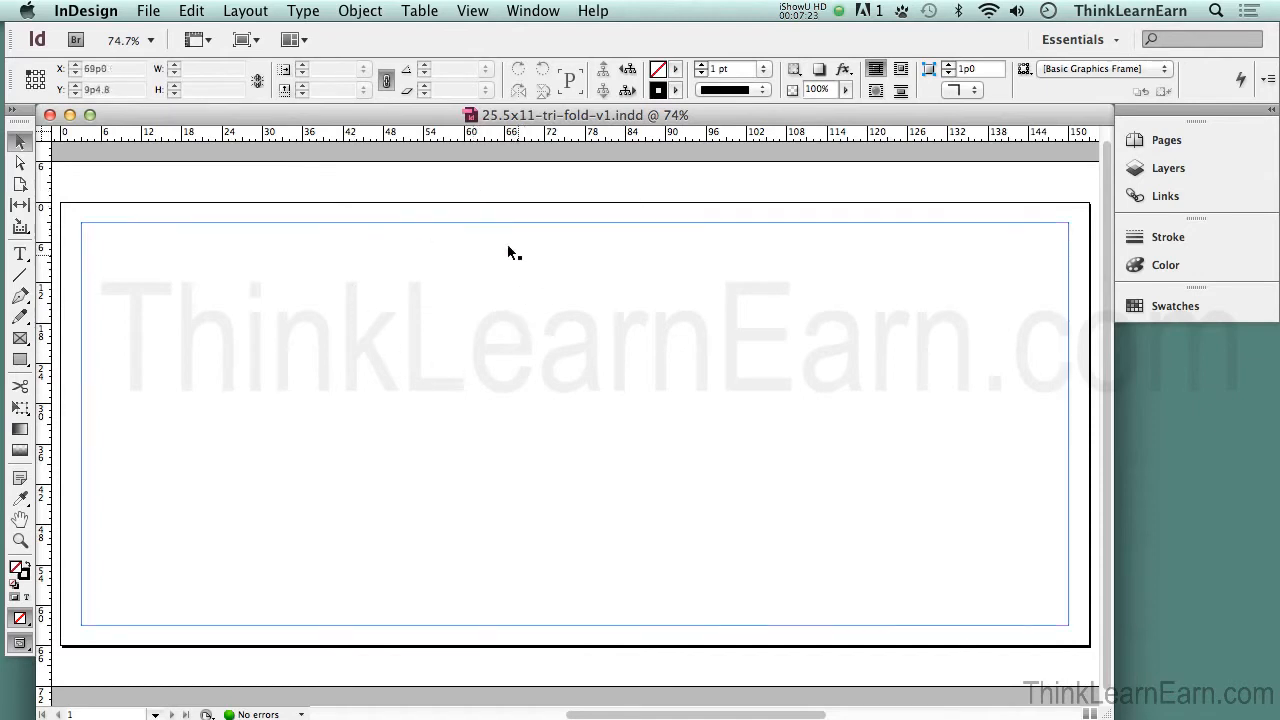
click(509, 366)
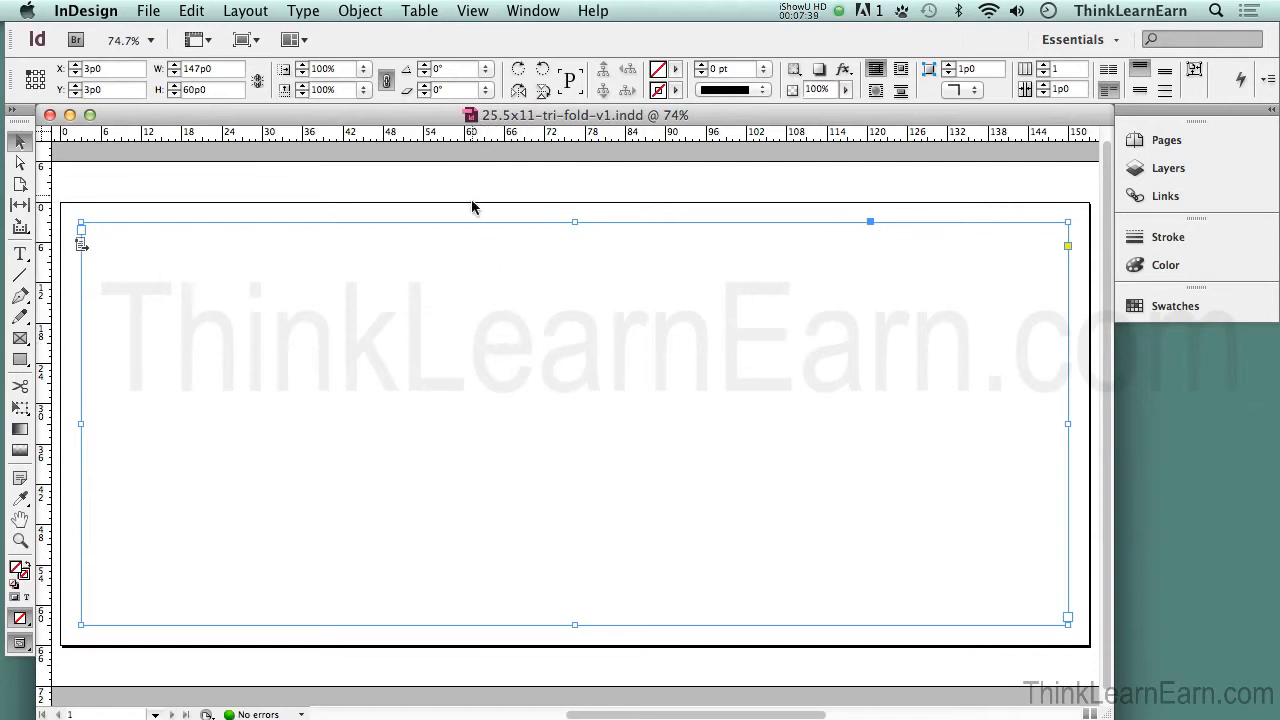
key(super+n)
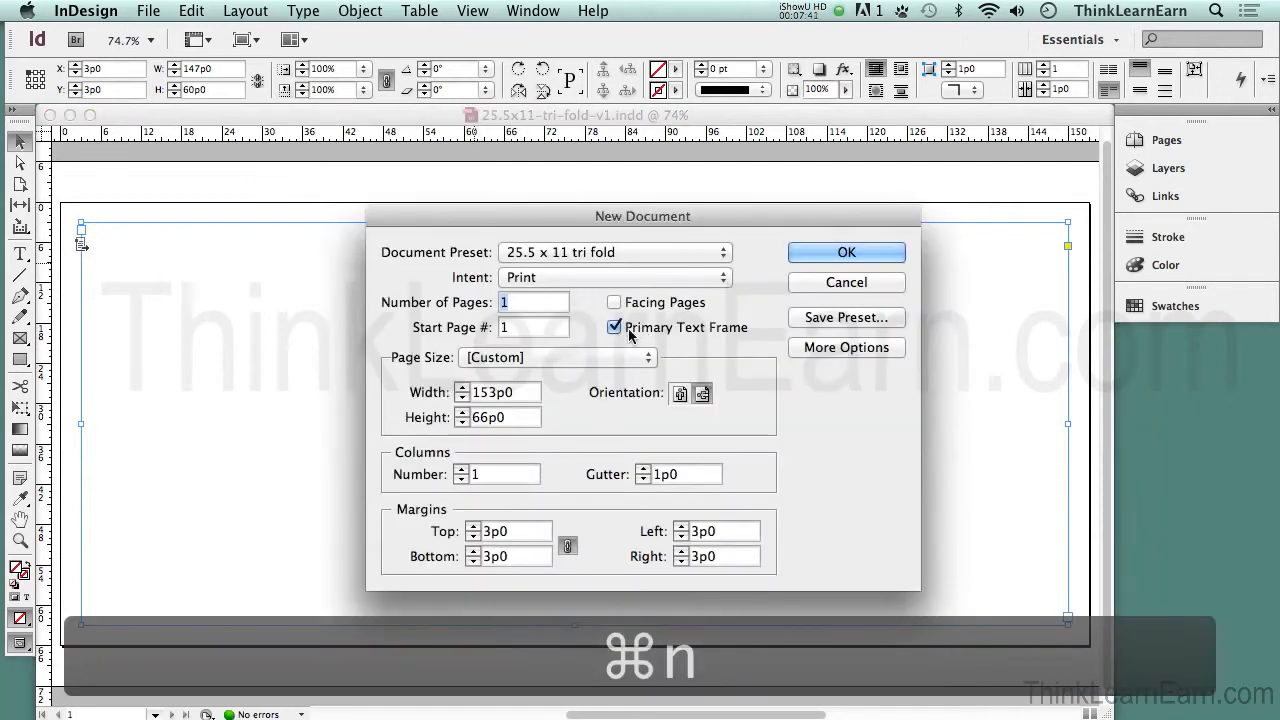
click(845, 283)
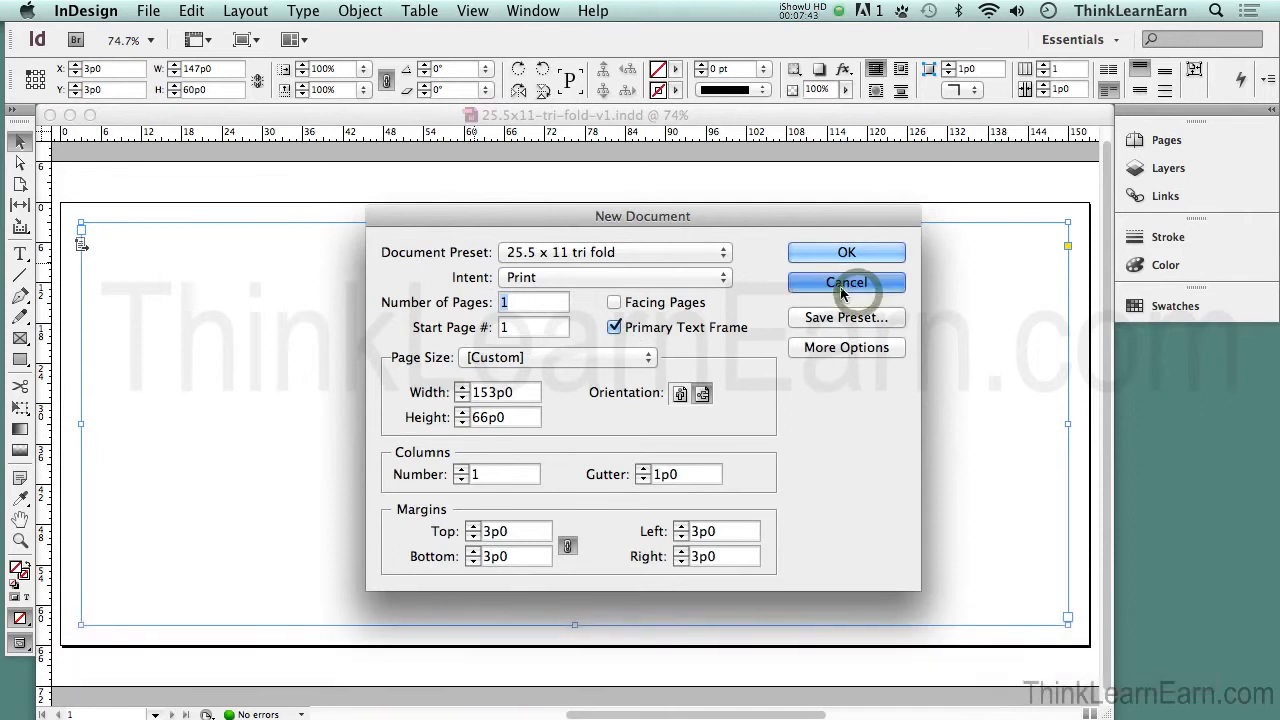
click(640, 183)
click(791, 104)
click(697, 252)
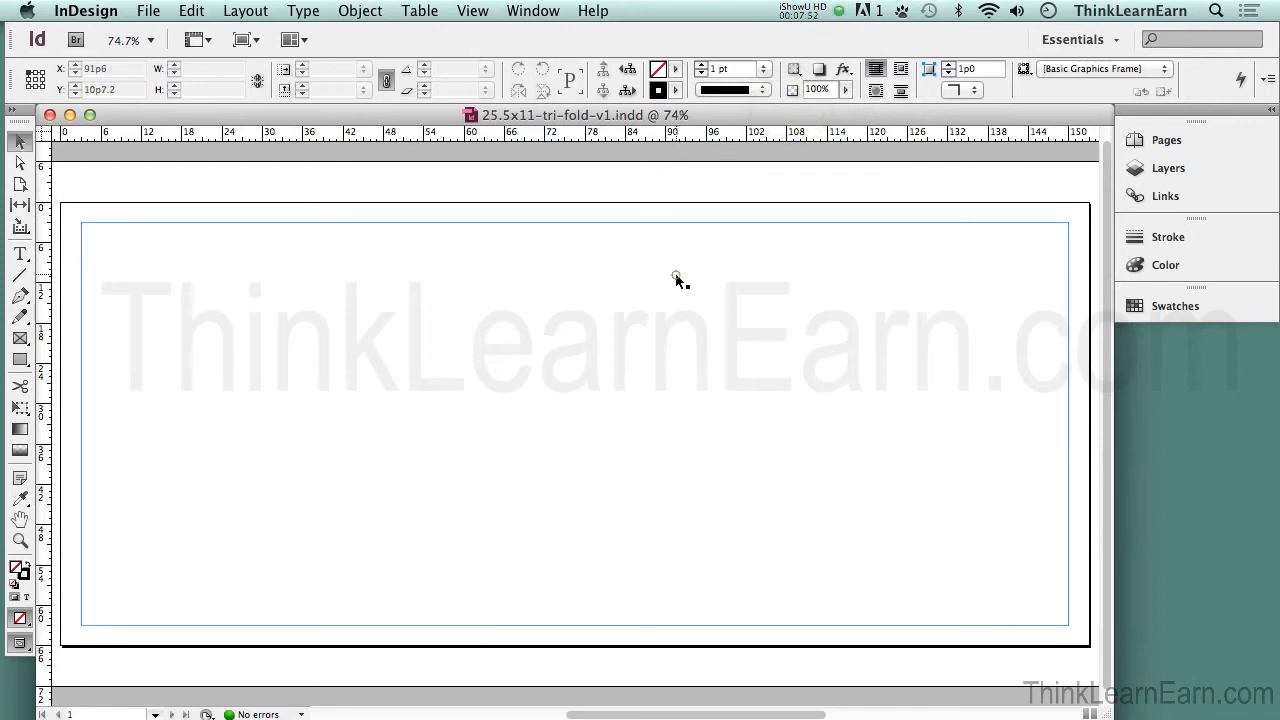
click(676, 281)
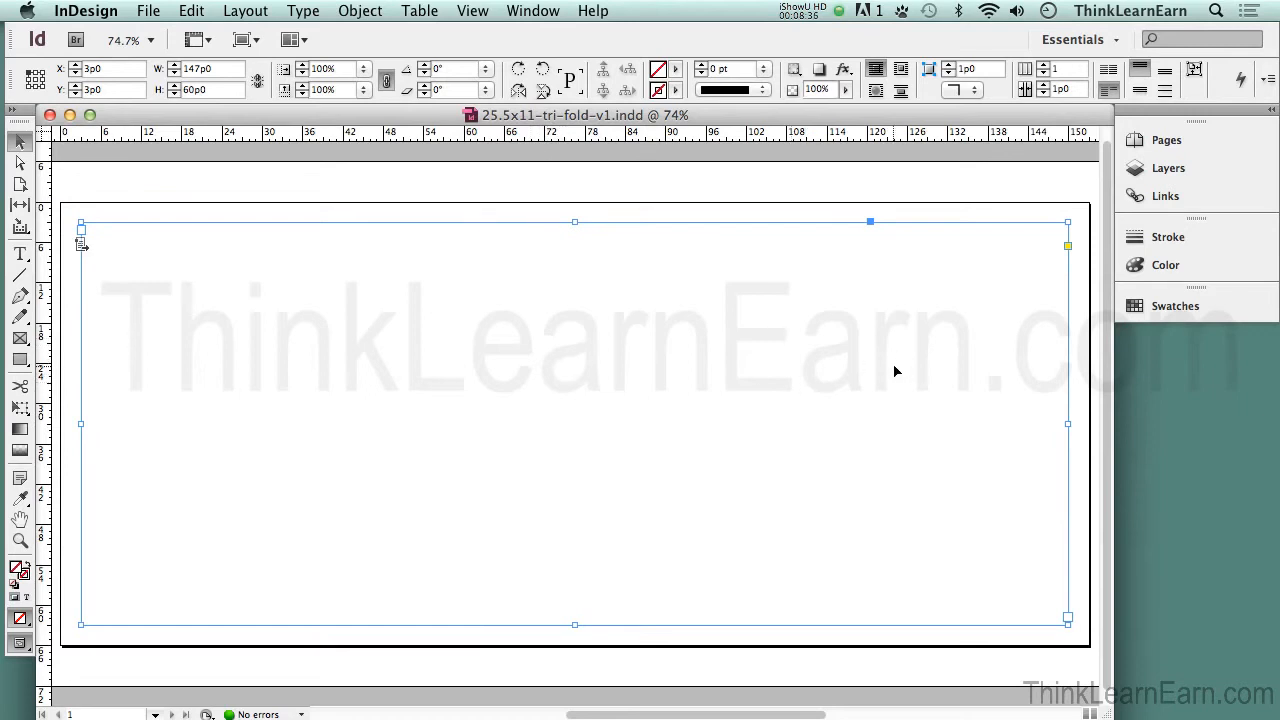
Reset the Essentials workspace to its default layout.
click(1117, 39)
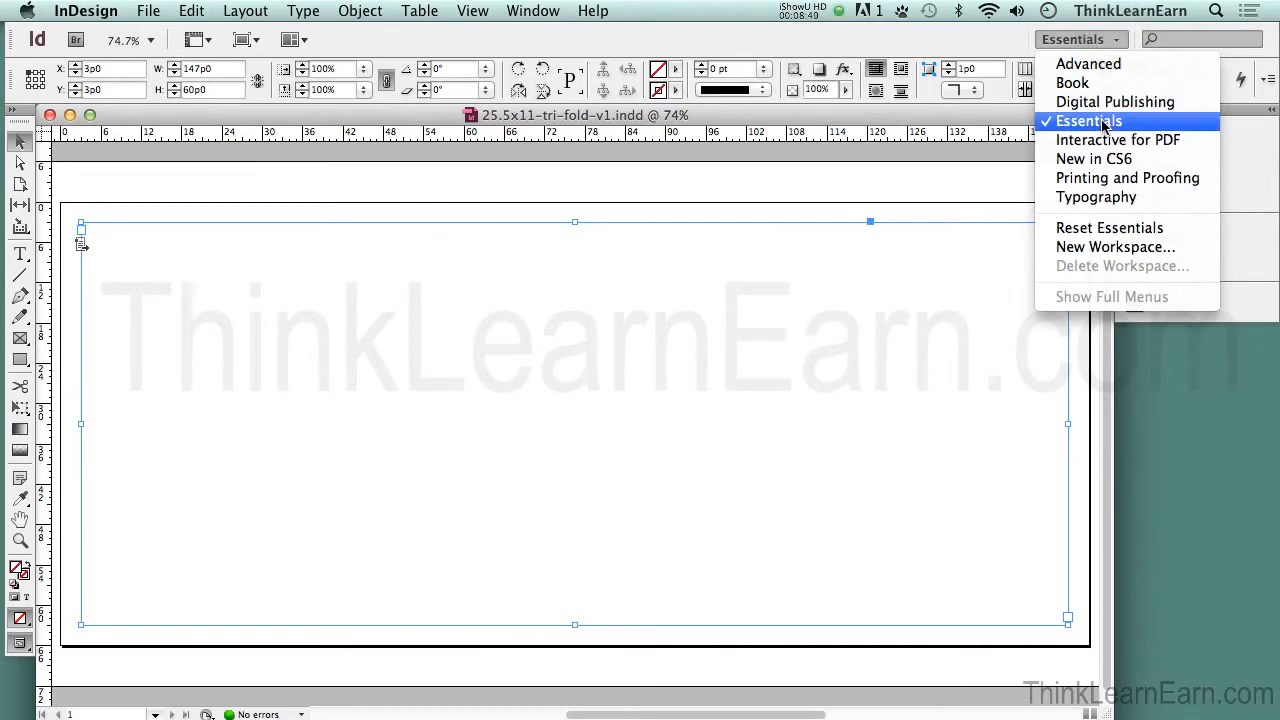
click(1110, 228)
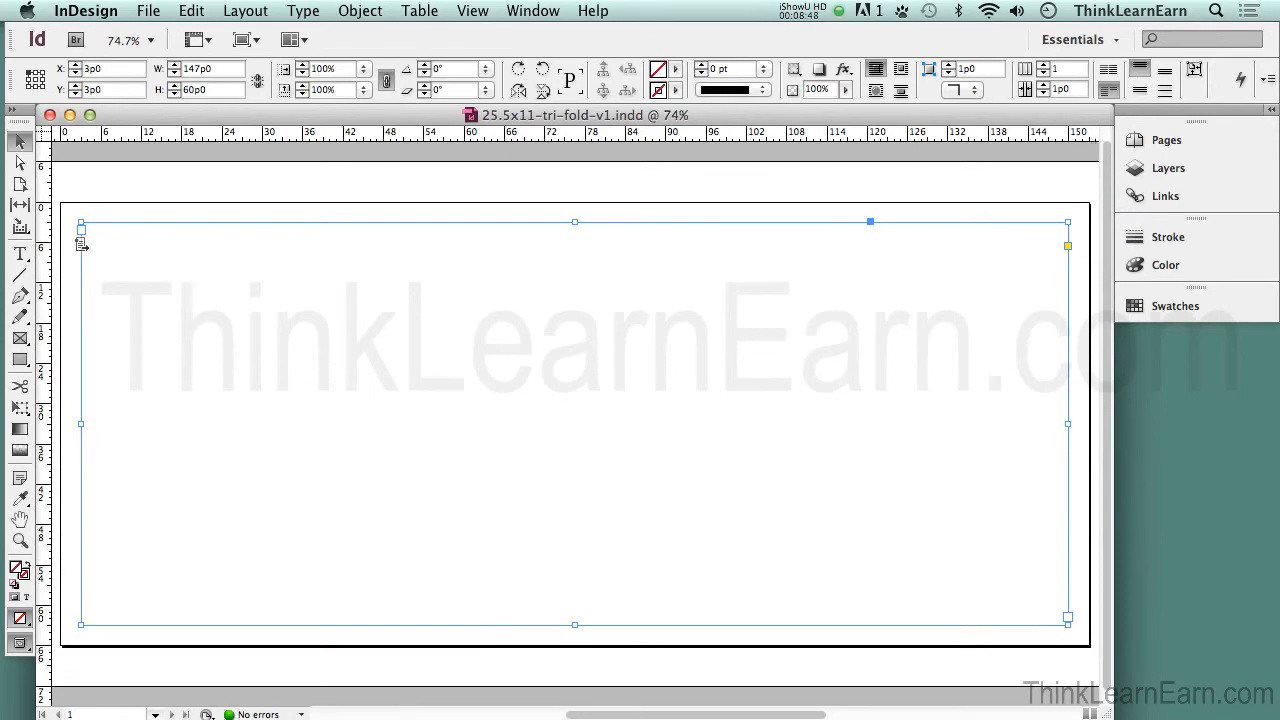
Switch back and forth between the A-Master page and page 1 to compare them.
click(1170, 141)
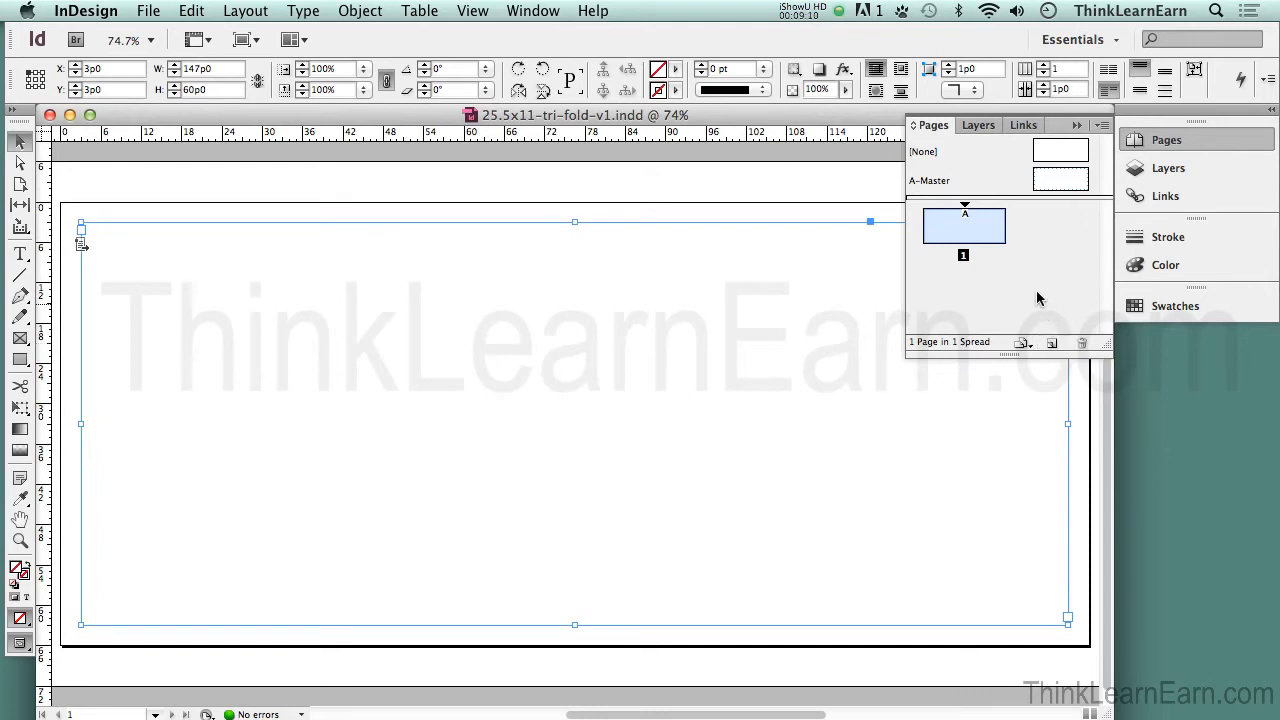
double_click(1047, 178)
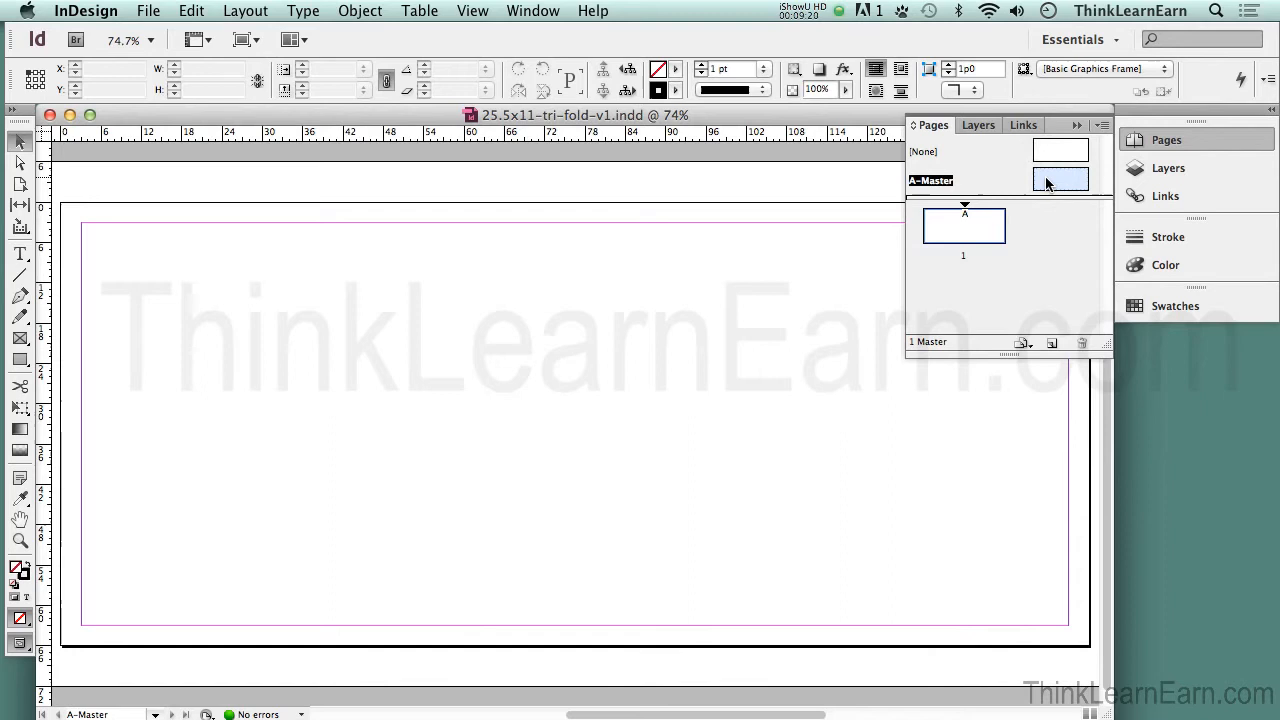
click(980, 229)
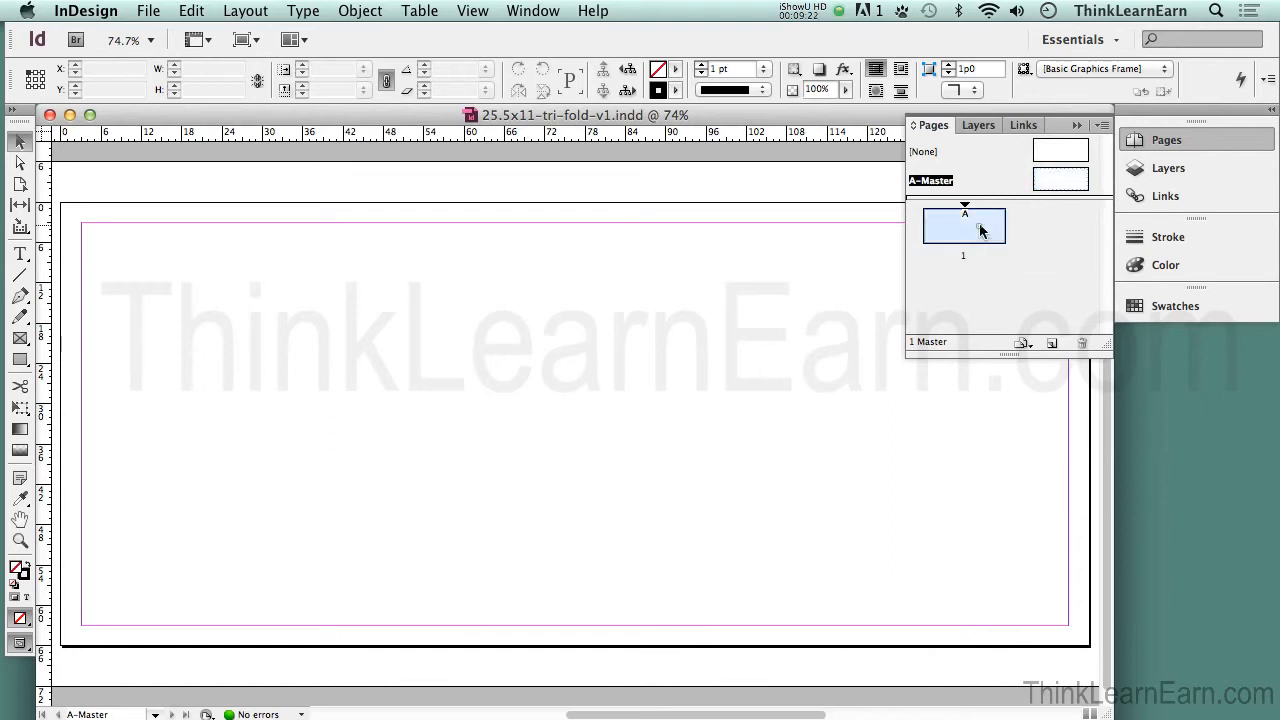
double_click(980, 229)
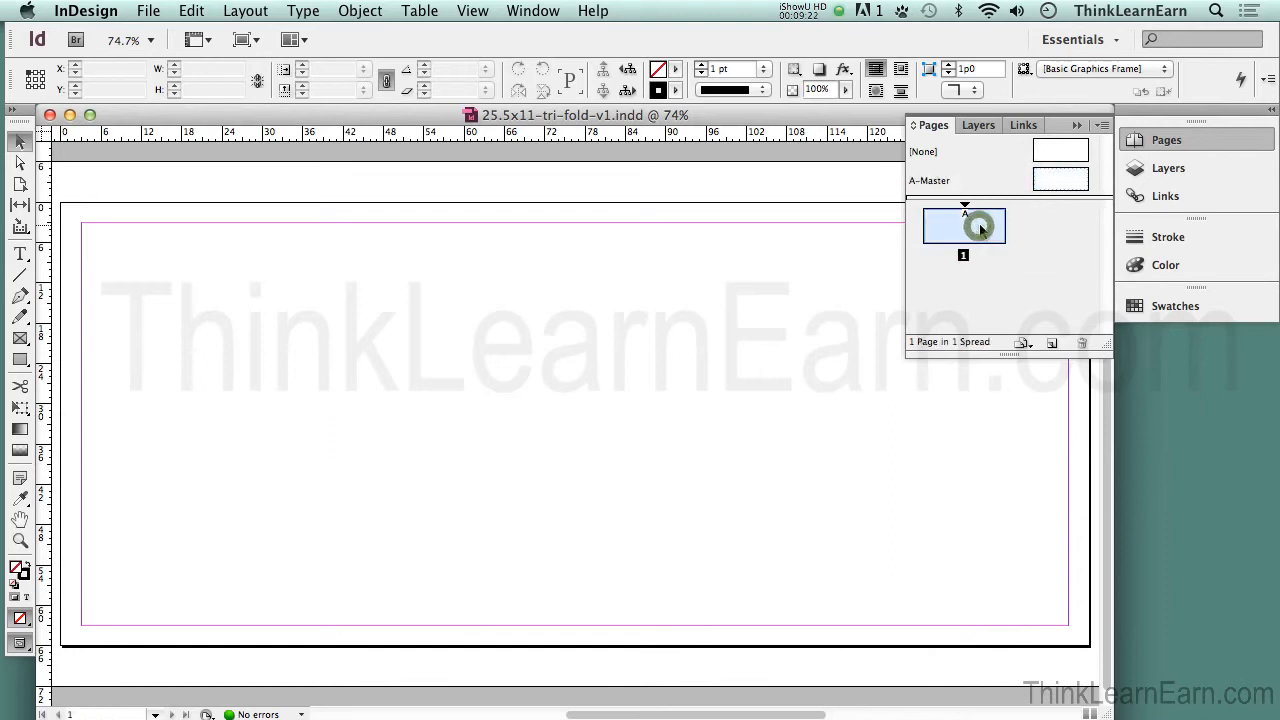
double_click(1050, 190)
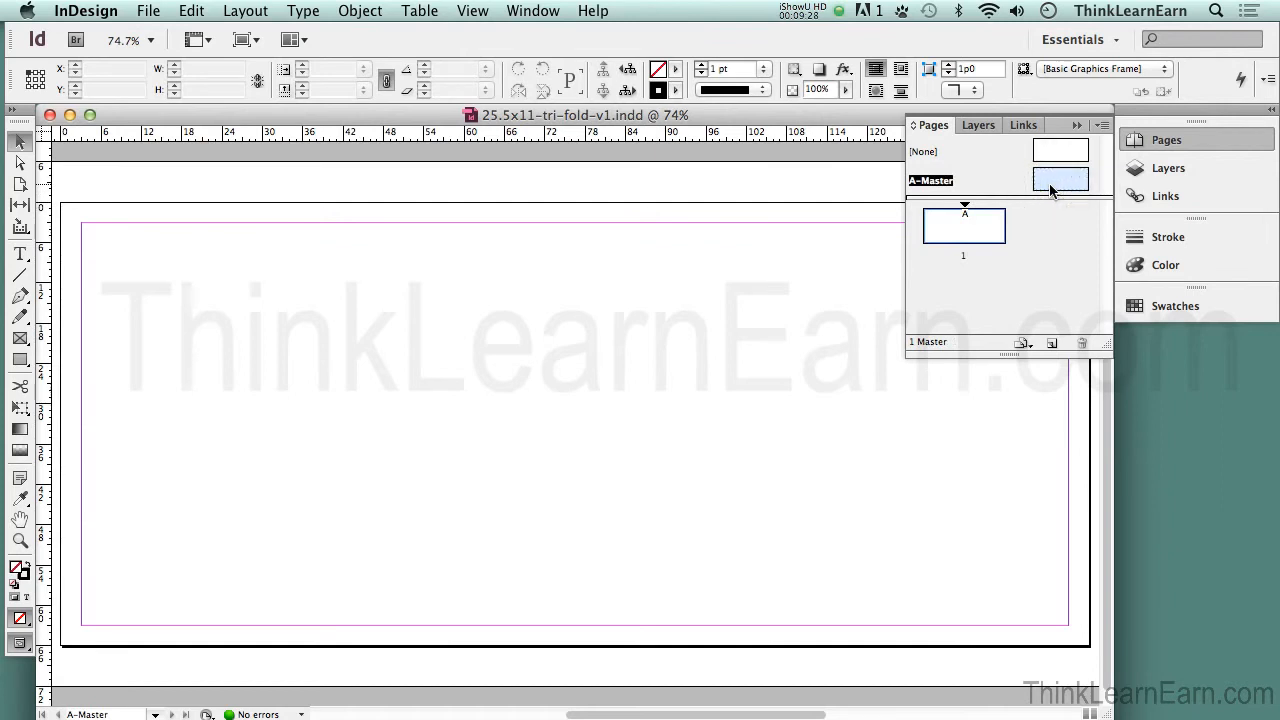
double_click(978, 235)
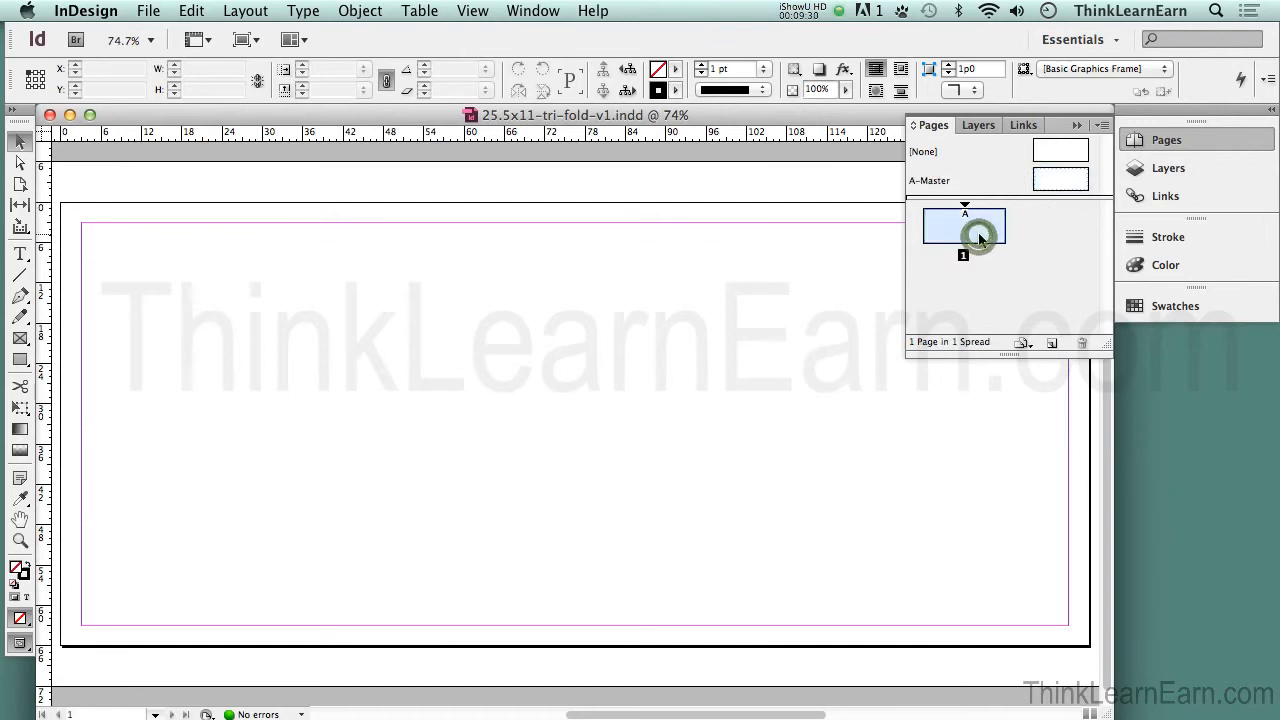
Open the A-Master page for editing and select its primary text frame.
double_click(1050, 181)
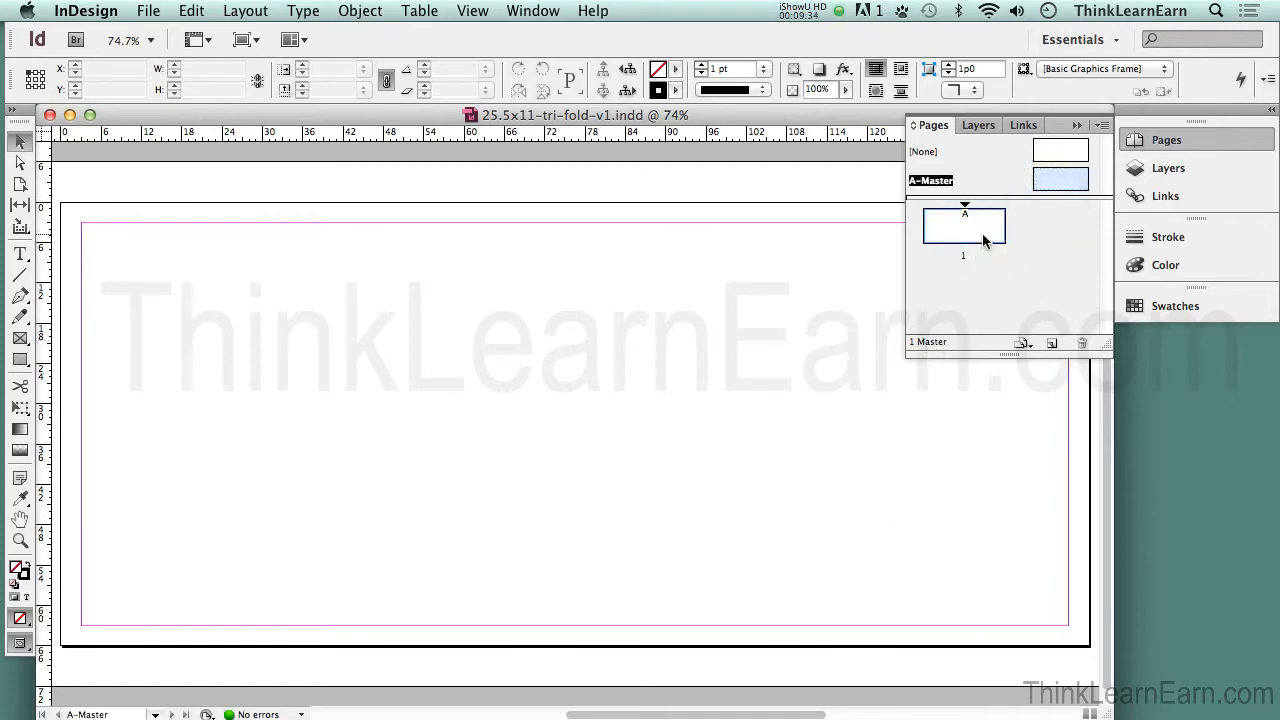
click(1140, 142)
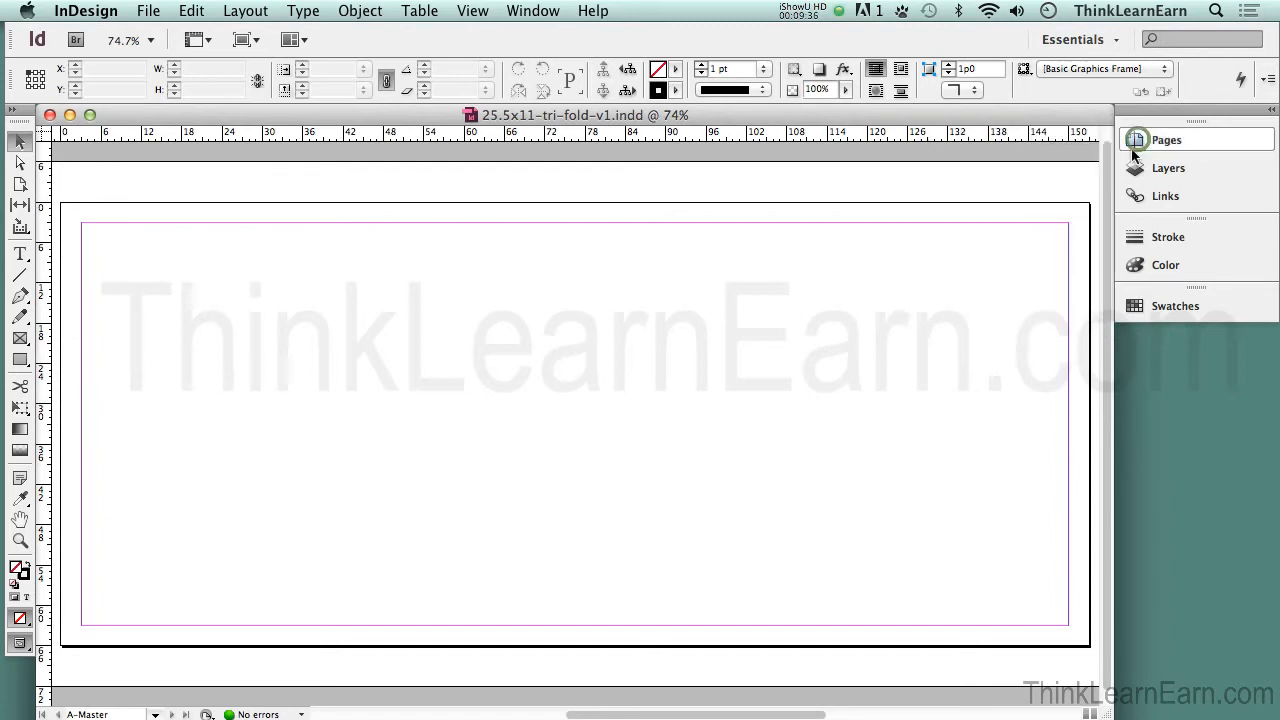
click(705, 321)
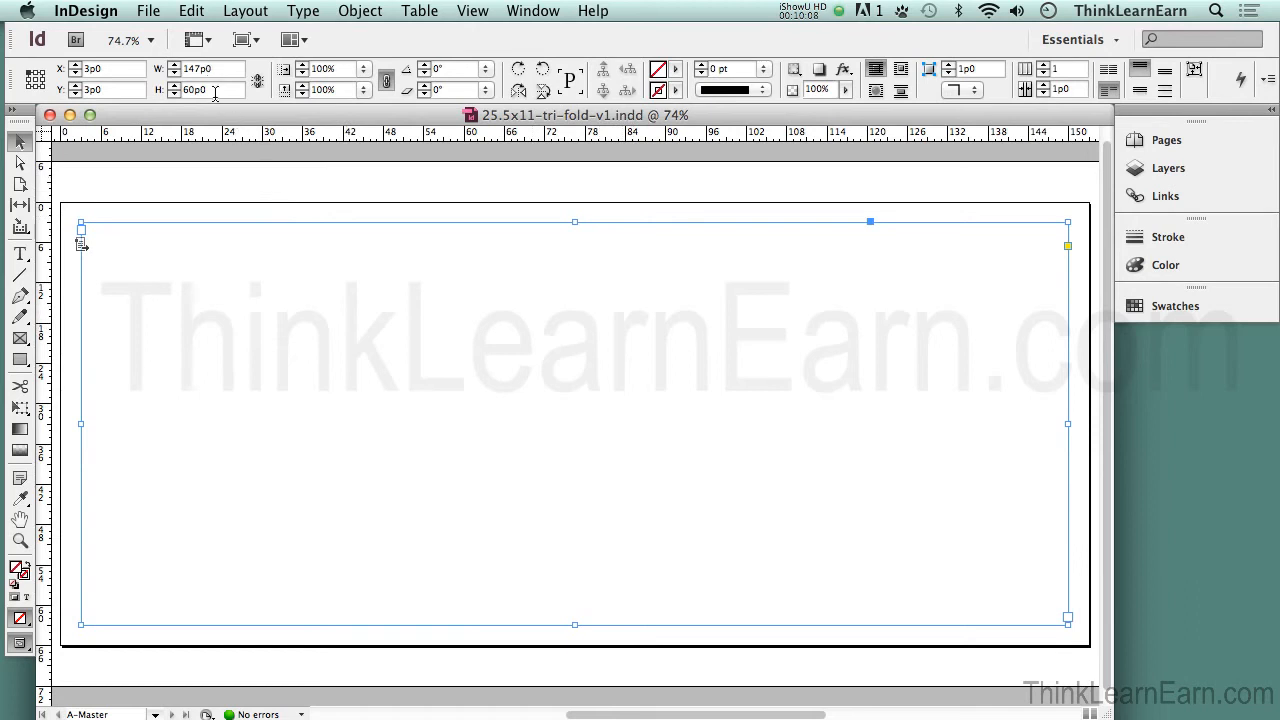
Compare the Object commands offered with the A-Master text frame selected and with nothing selected, and reselect the frame.
click(248, 176)
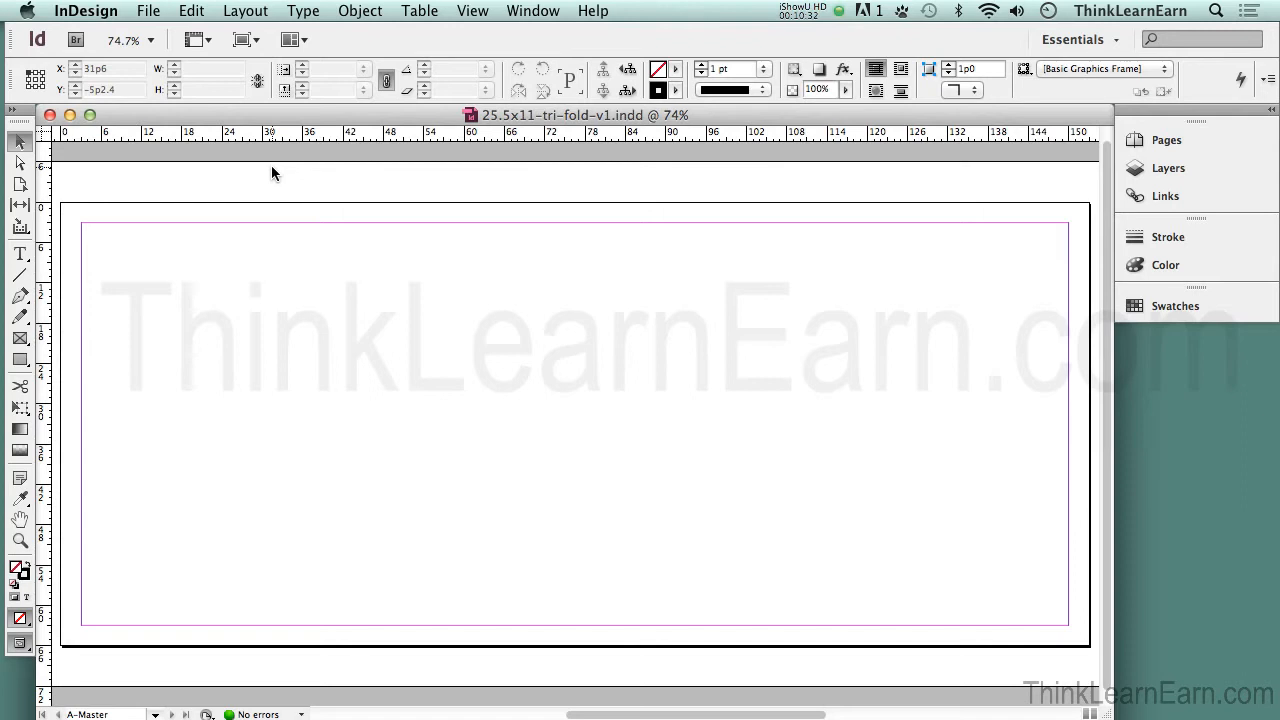
click(305, 186)
click(303, 260)
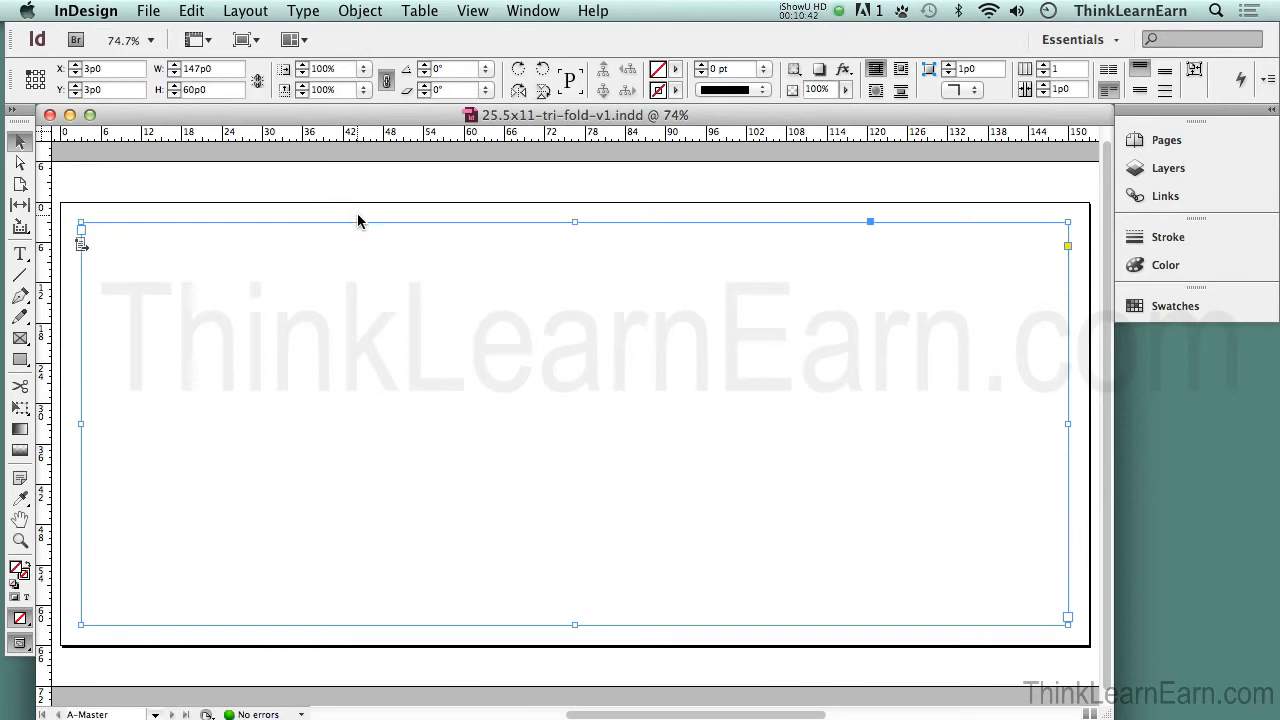
click(361, 11)
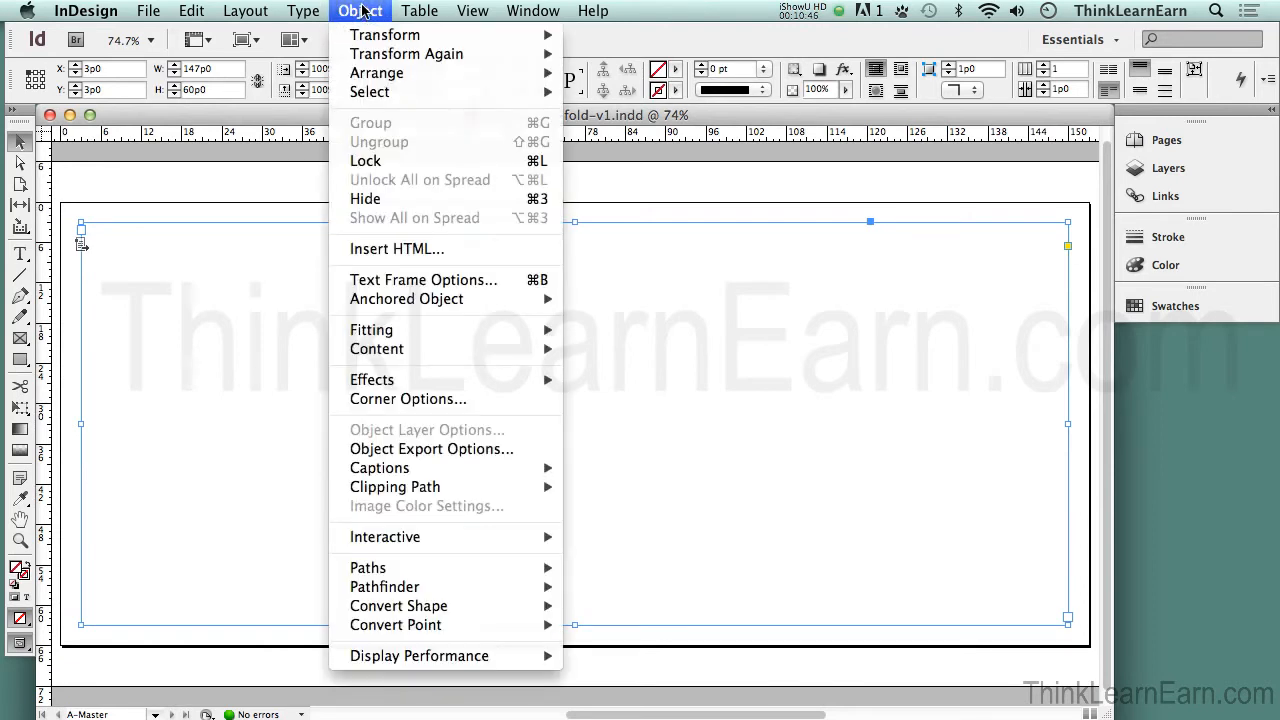
click(361, 11)
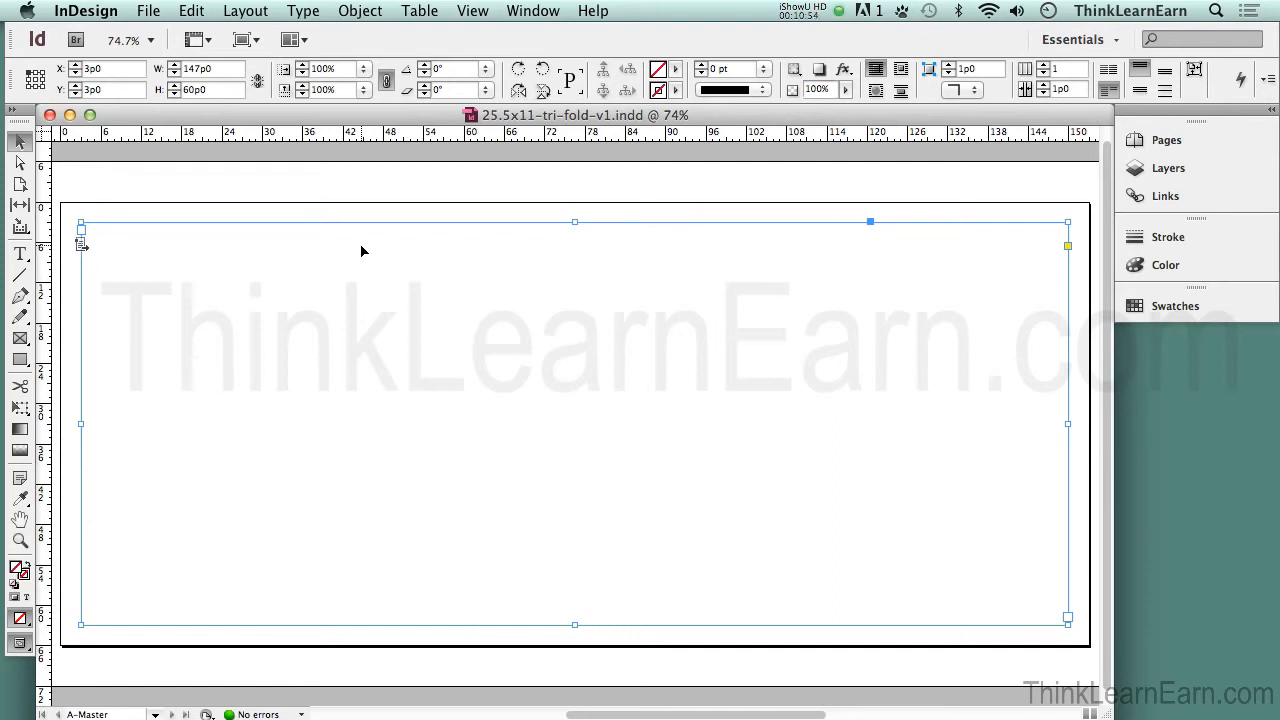
click(356, 187)
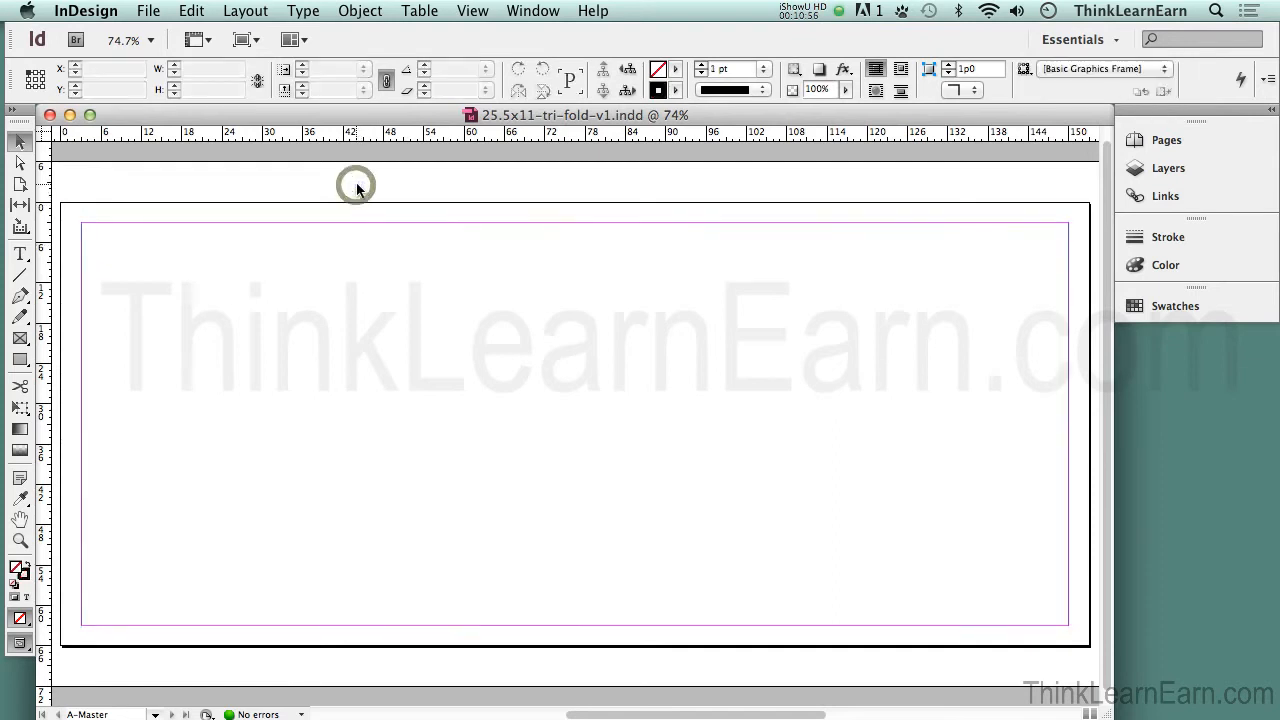
click(360, 11)
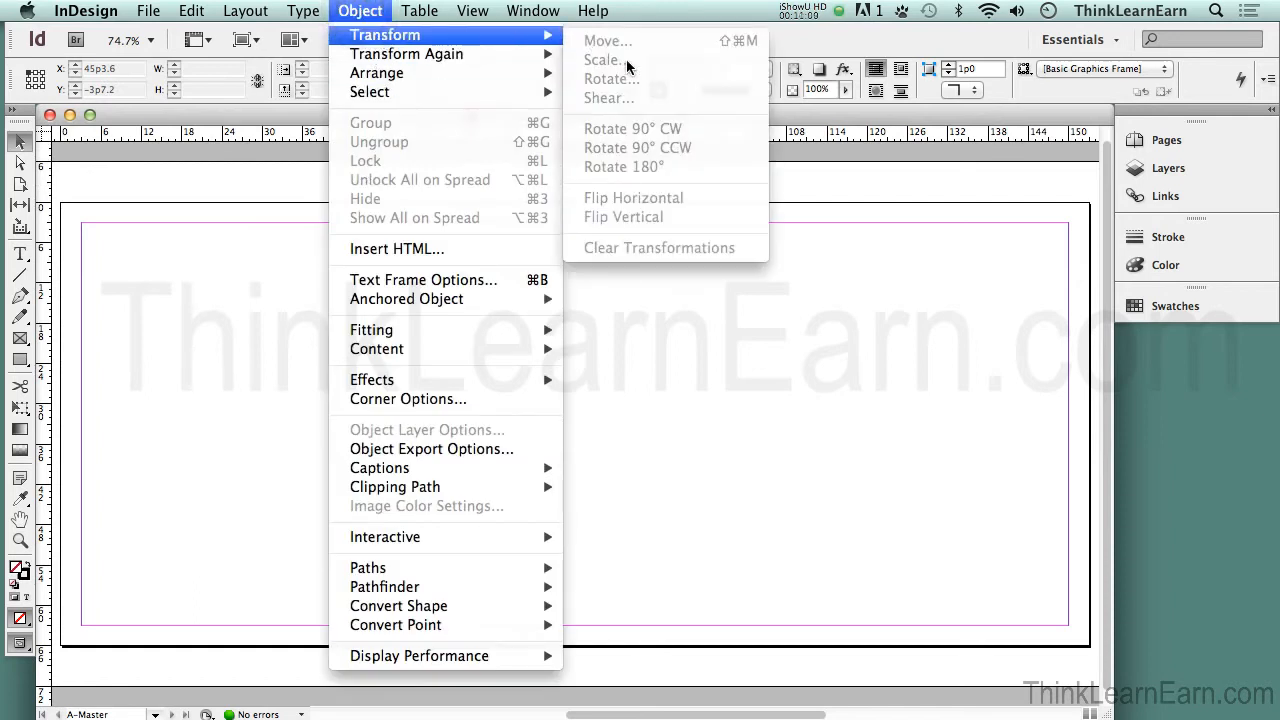
mouse_move(458, 63)
mouse_move(416, 100)
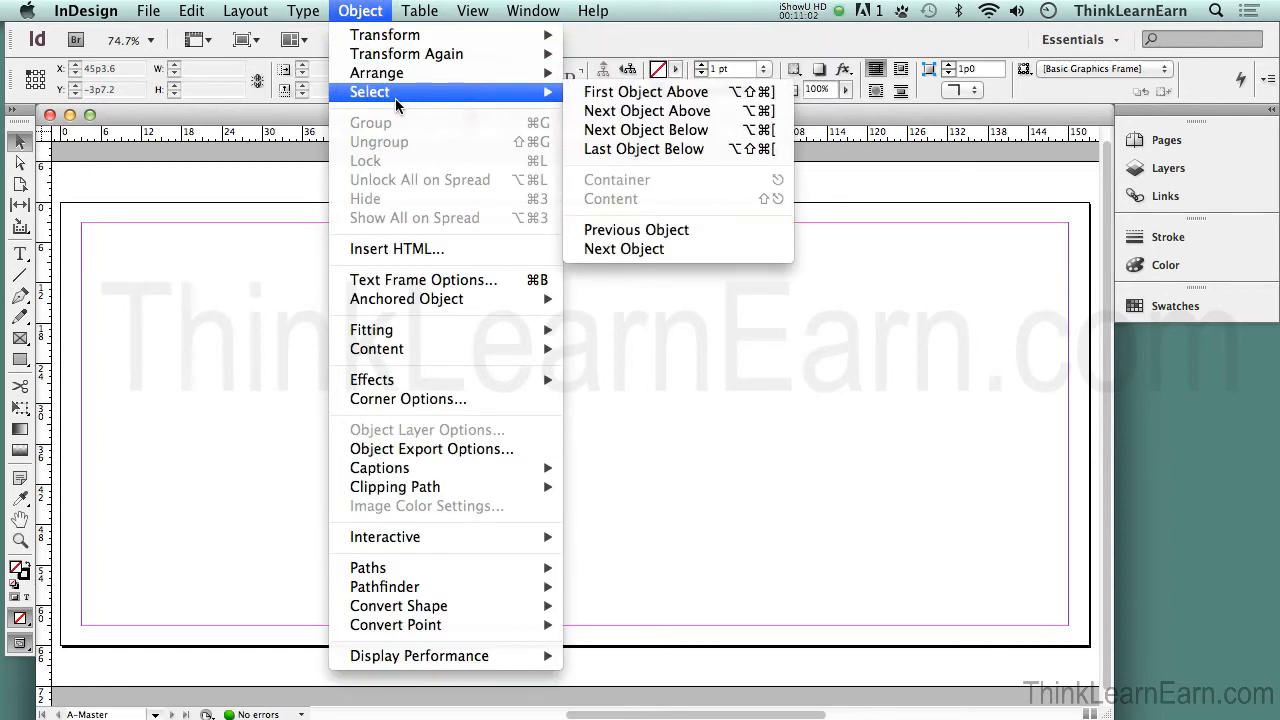
click(287, 180)
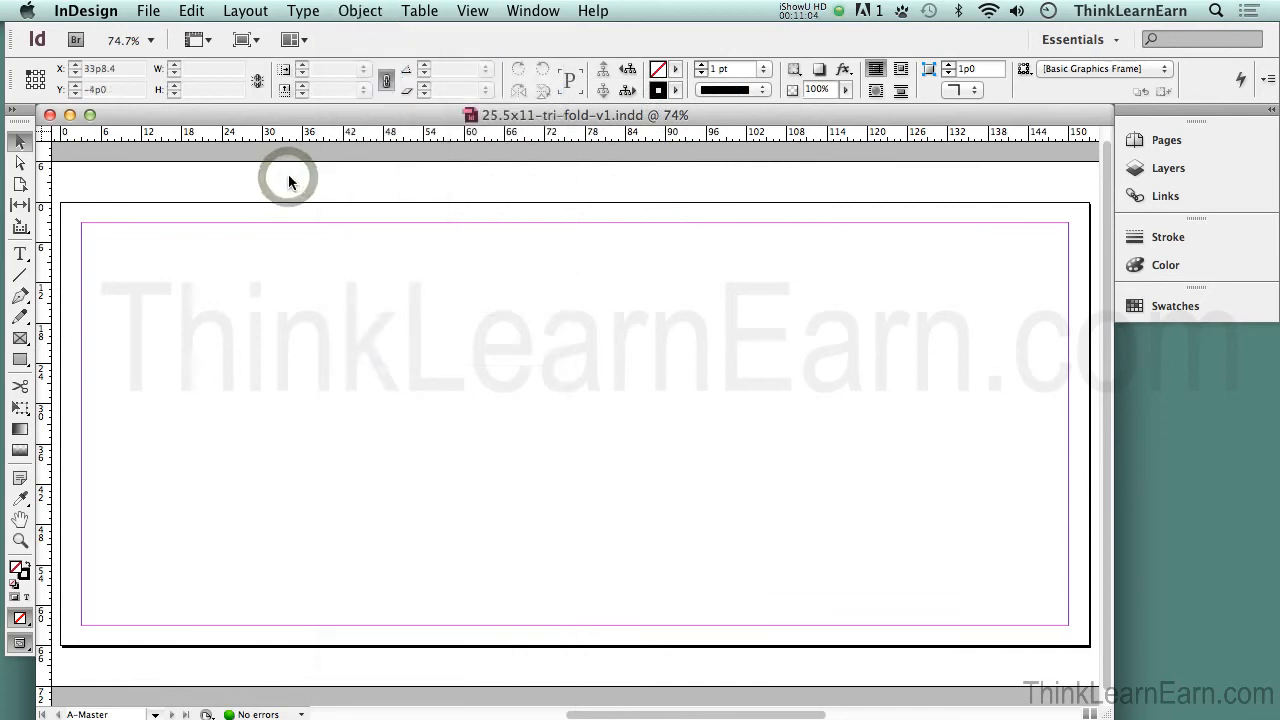
click(330, 279)
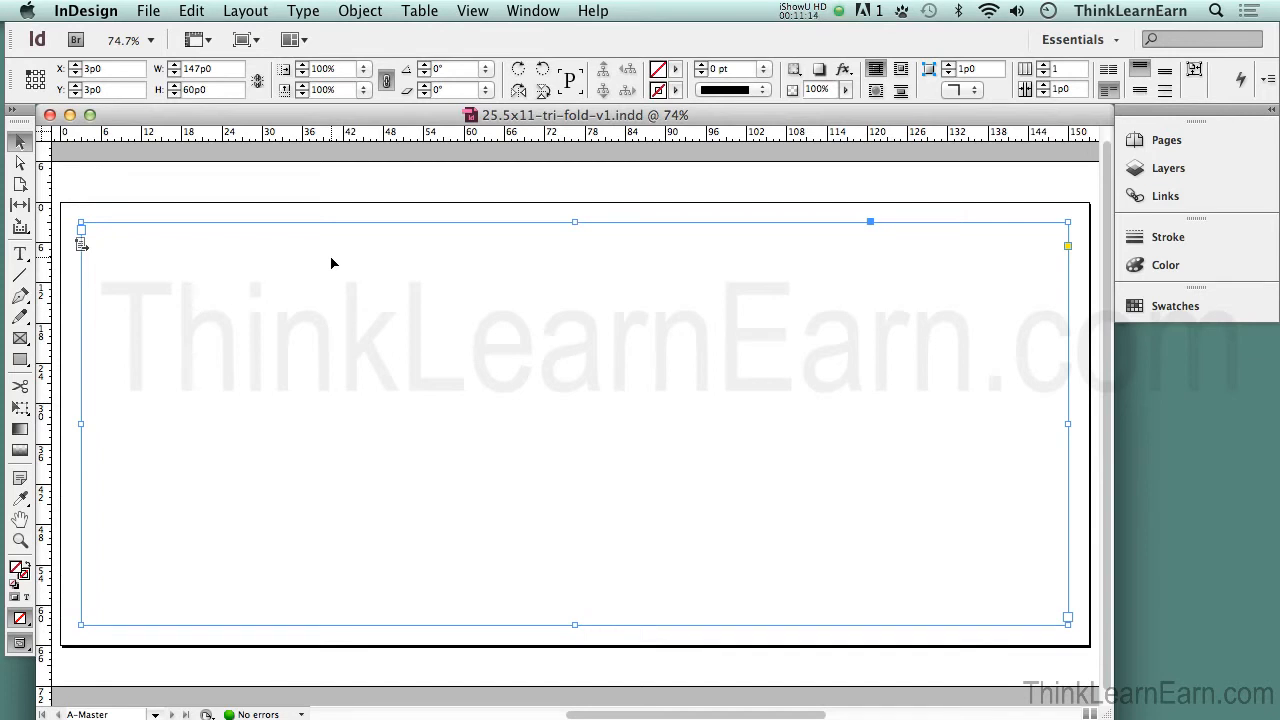
Review the primary text frame option and page size of the 25.5 x 11 tri fold preset without creating a document.
key(super+n)
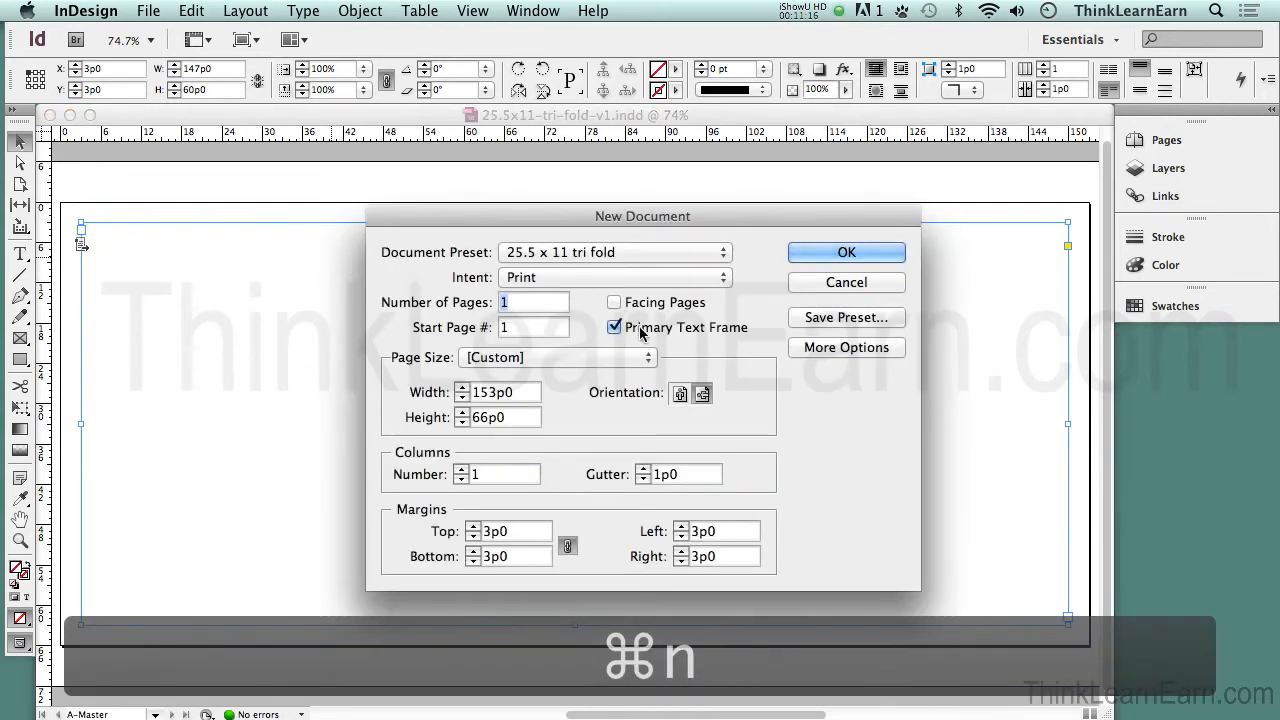
click(803, 288)
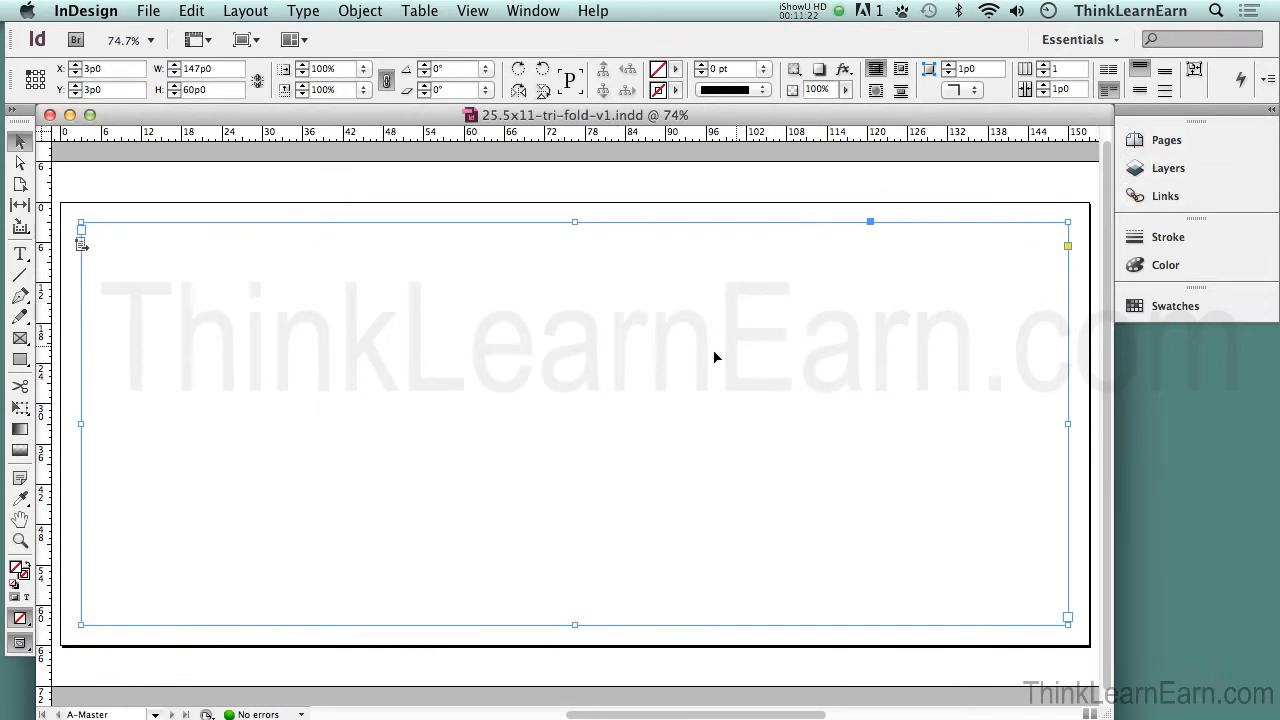
key(super+n)
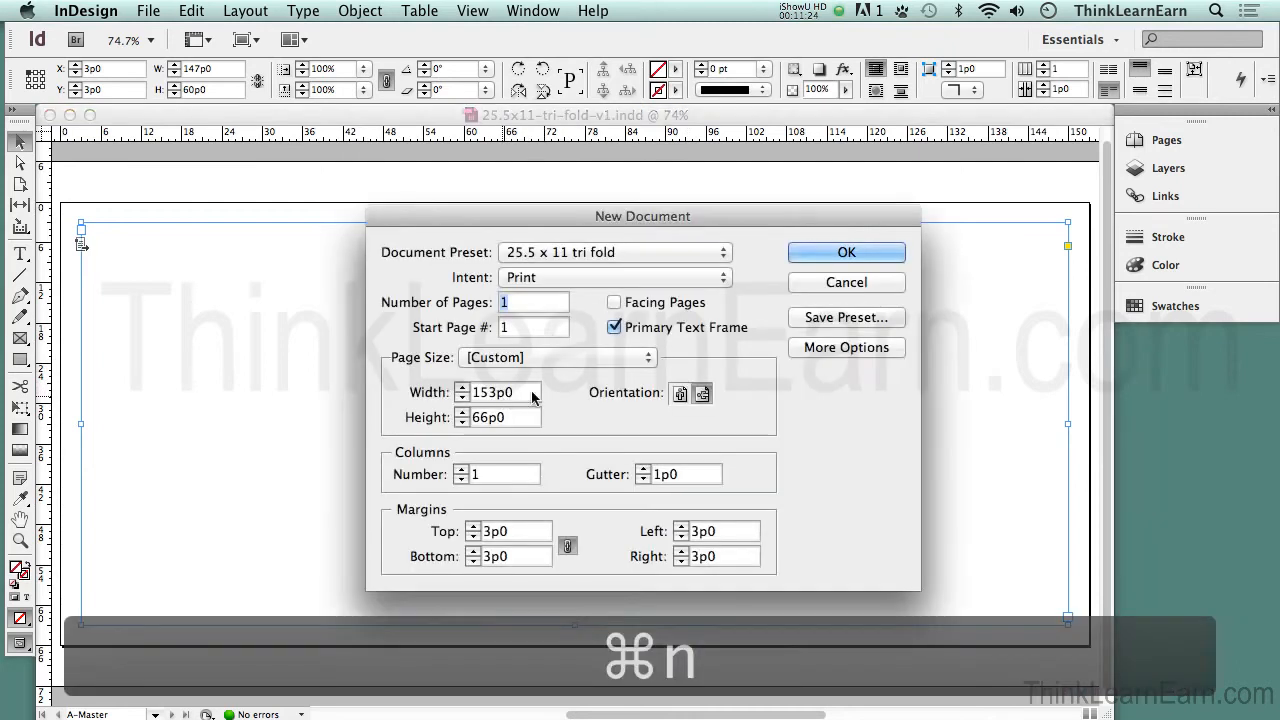
click(822, 287)
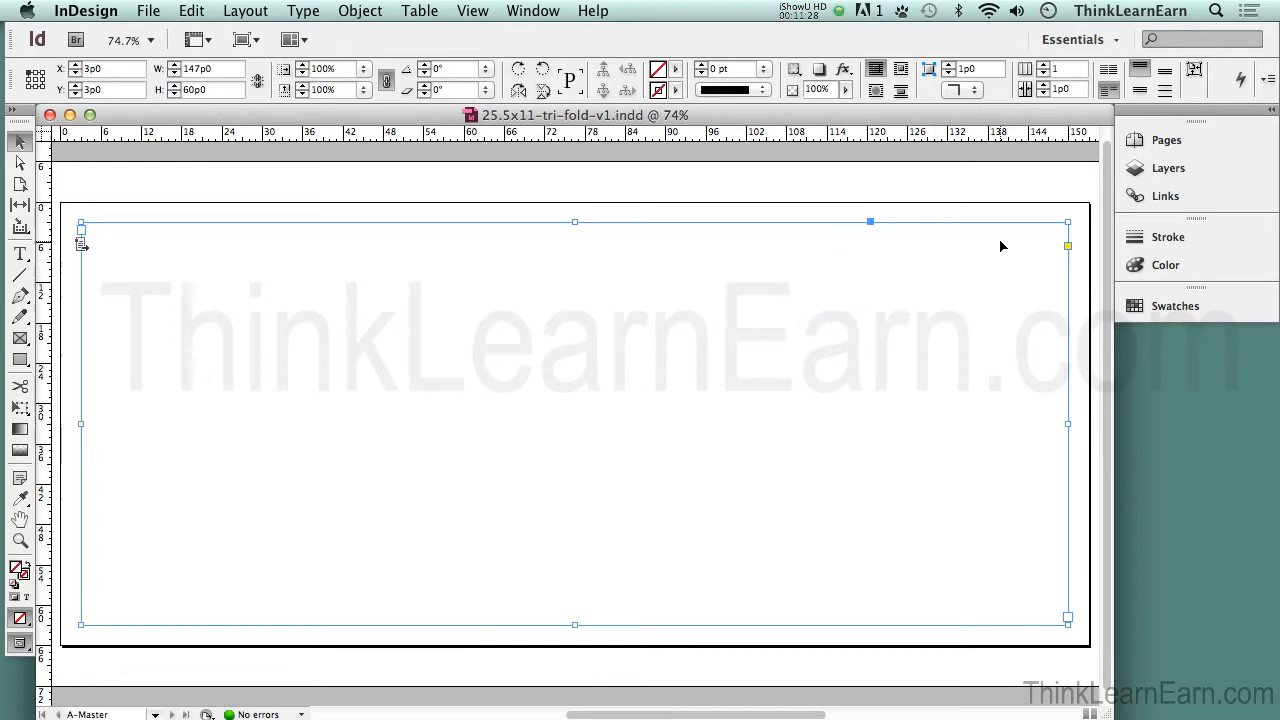
Open the A-Master page from the page list and select its primary text frame.
click(1152, 142)
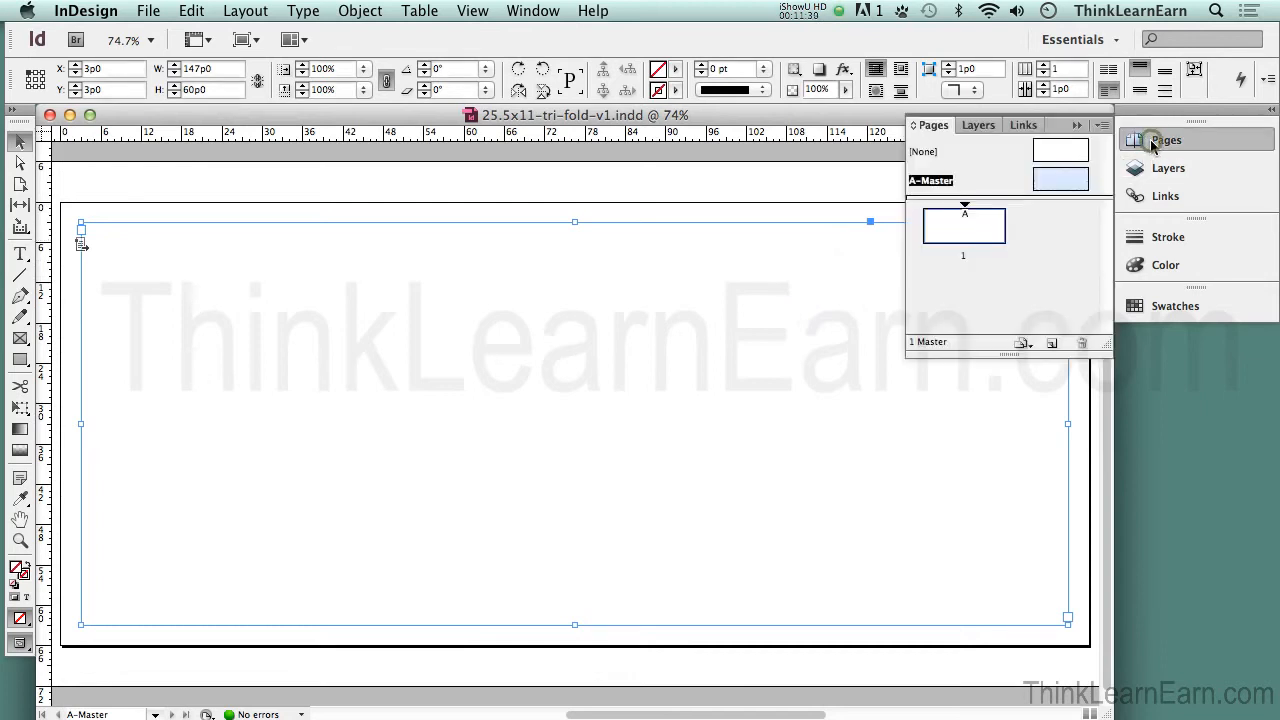
double_click(1058, 177)
click(1136, 142)
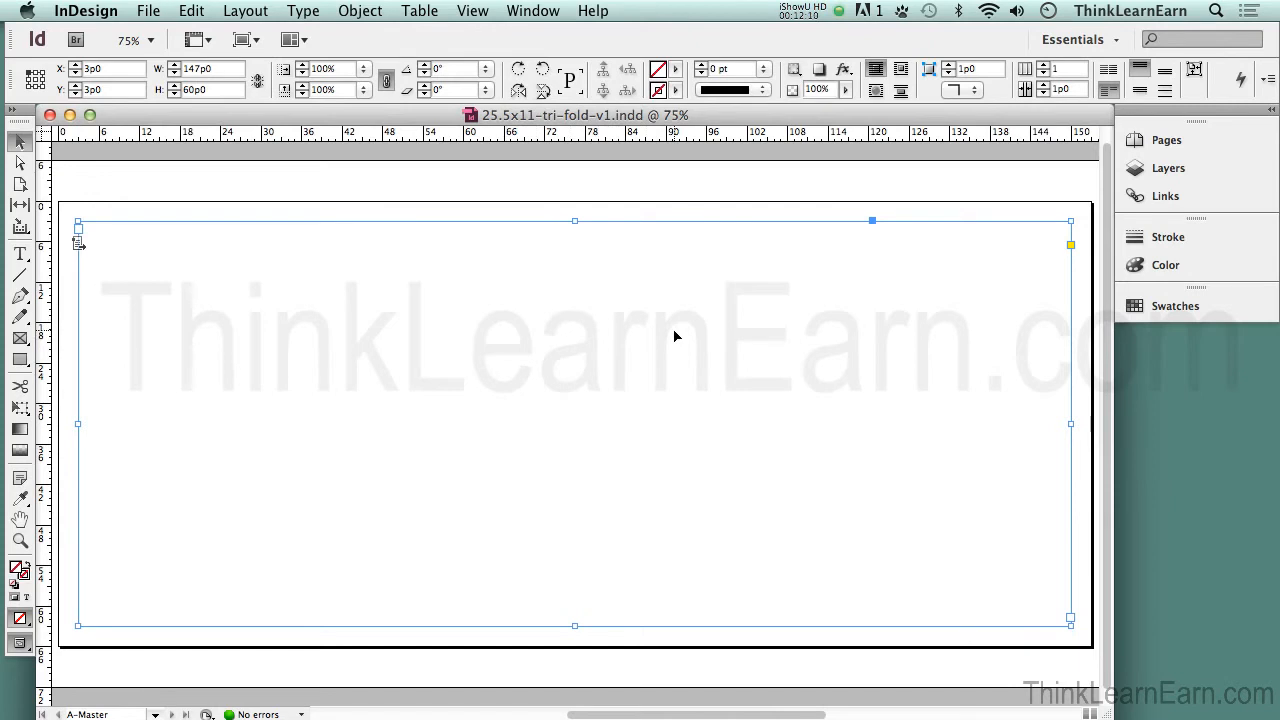
click(367, 176)
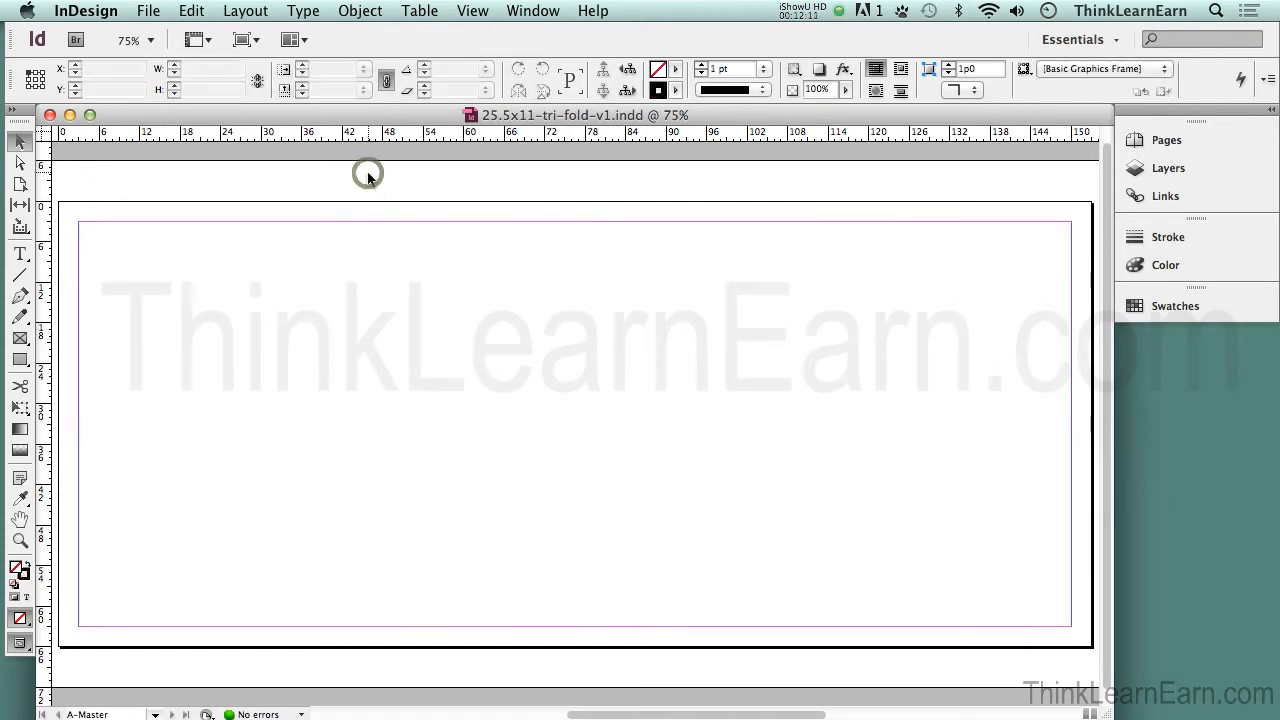
click(361, 270)
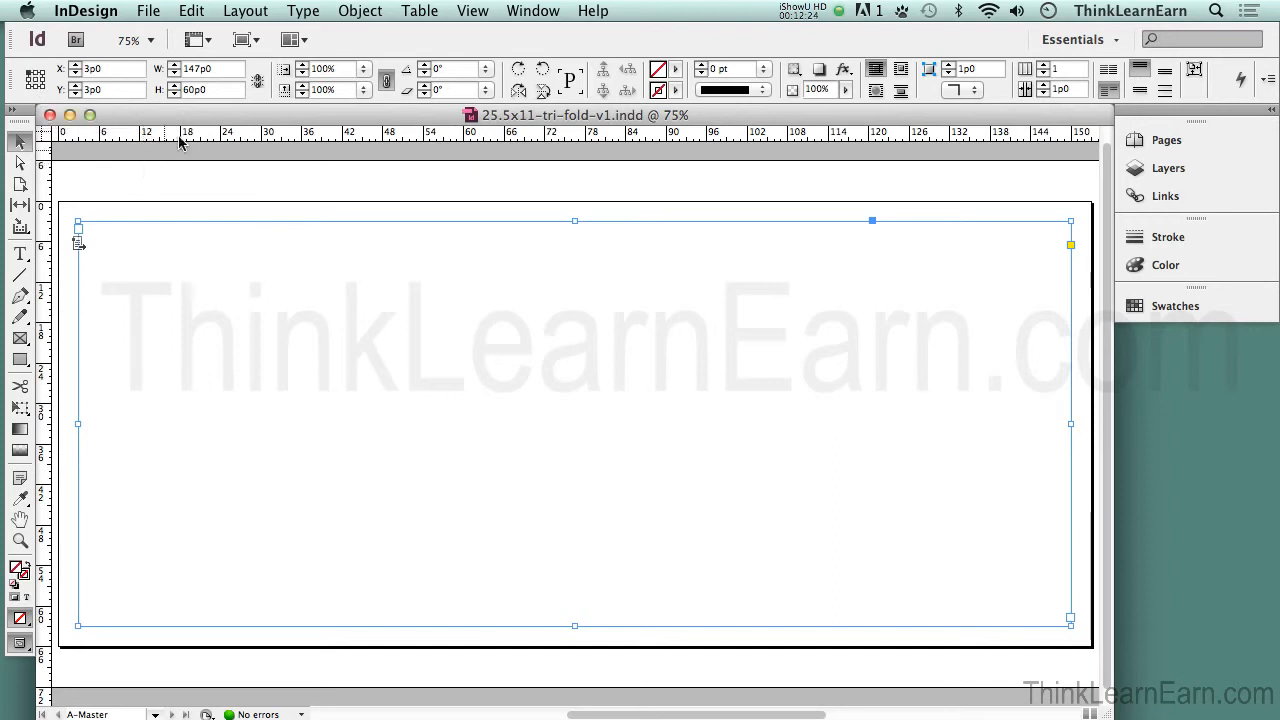
Try subtracting 0.5 inch from the master text frame's width and undo the change.
click(225, 66)
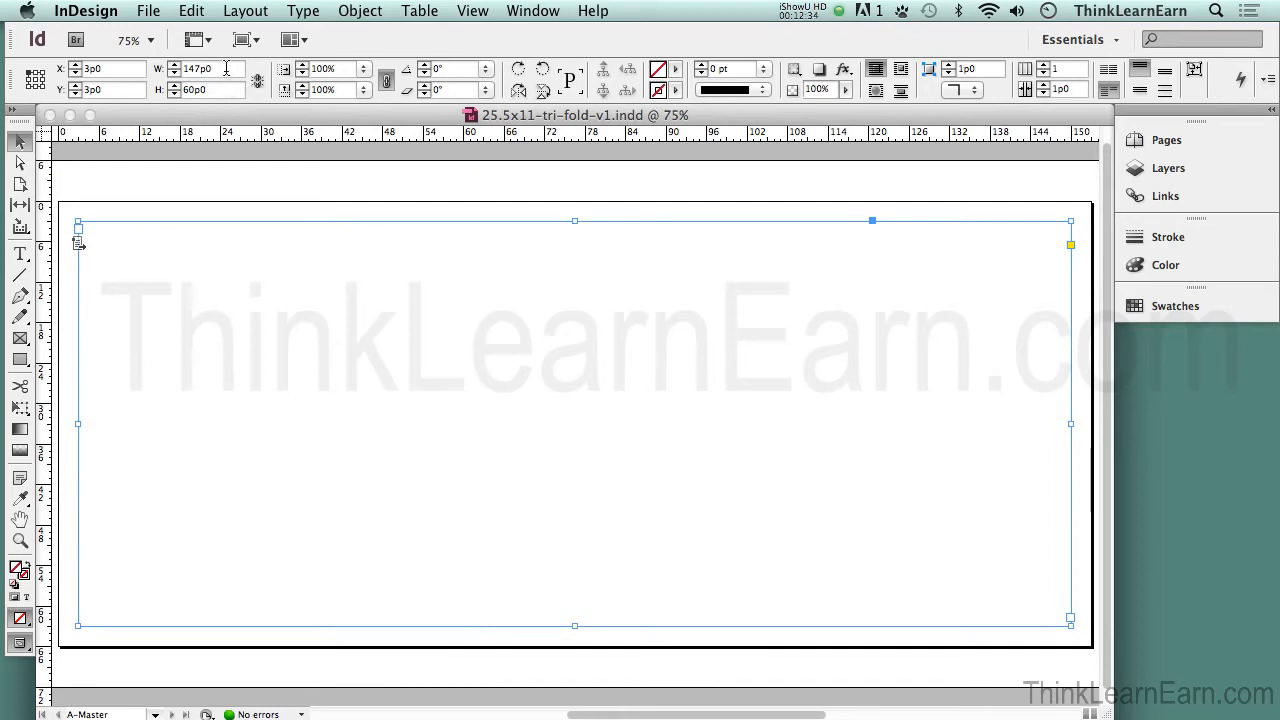
click(226, 68)
click(226, 68)
text(-)
text(3)
text(.5)
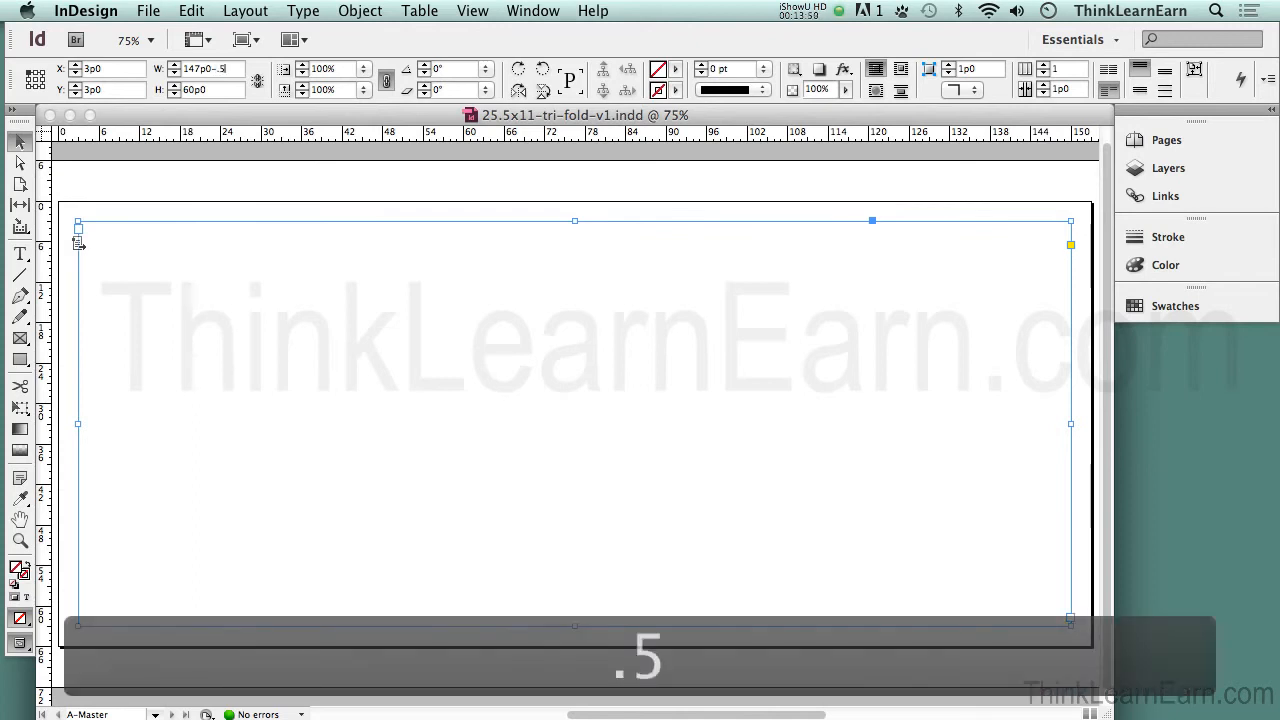
text(")
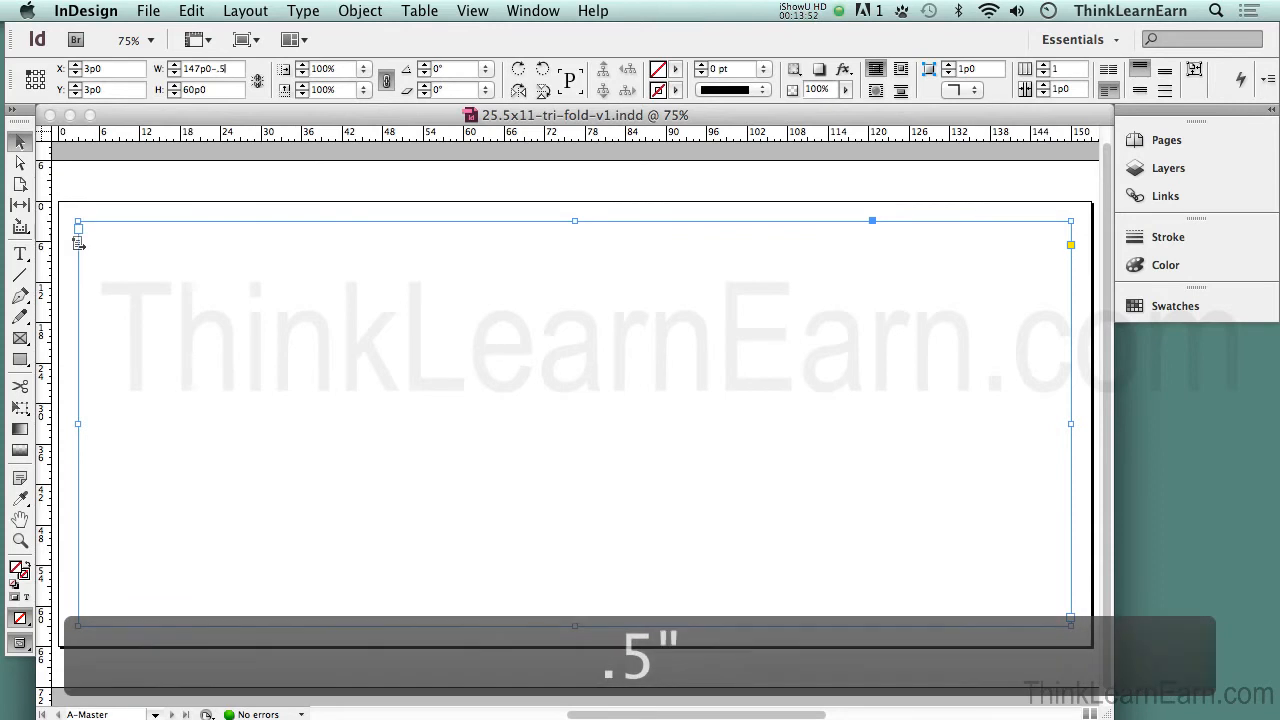
key(Tab)
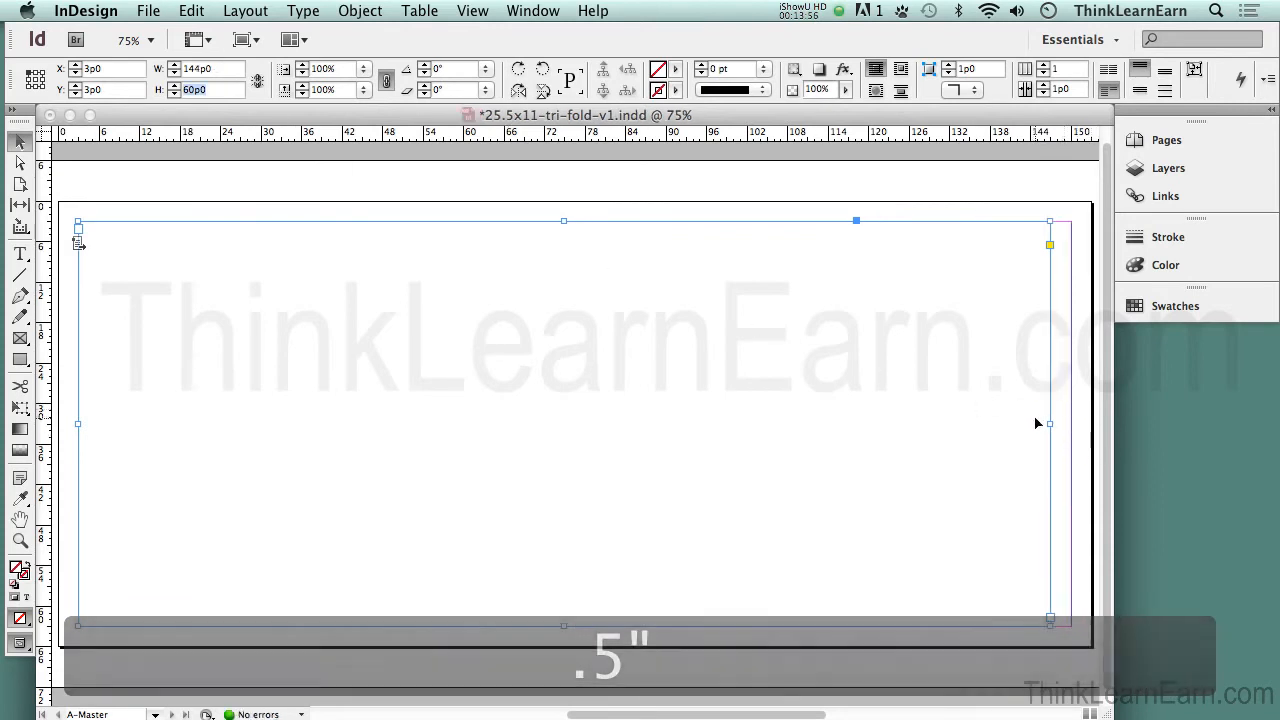
key(super+z)
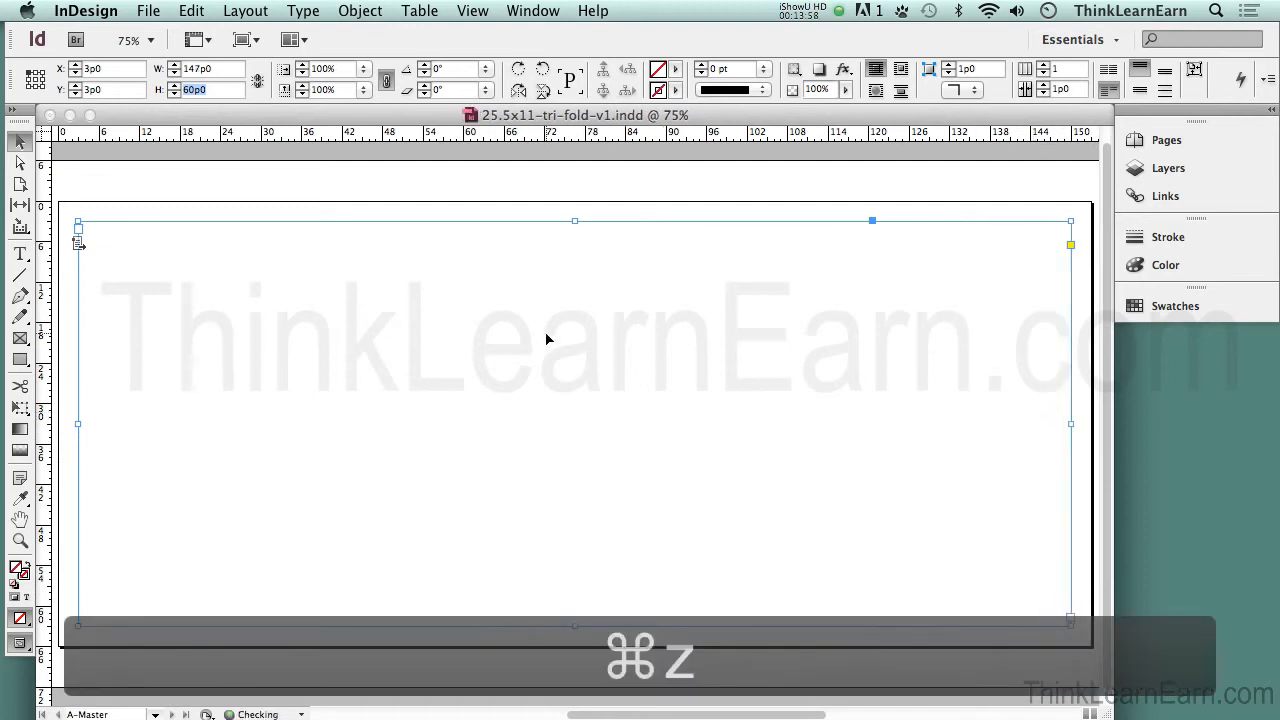
Subtract 6 picas from the master text frame's width and divide the remainder by 3, making the frame 47p0 wide.
click(232, 67)
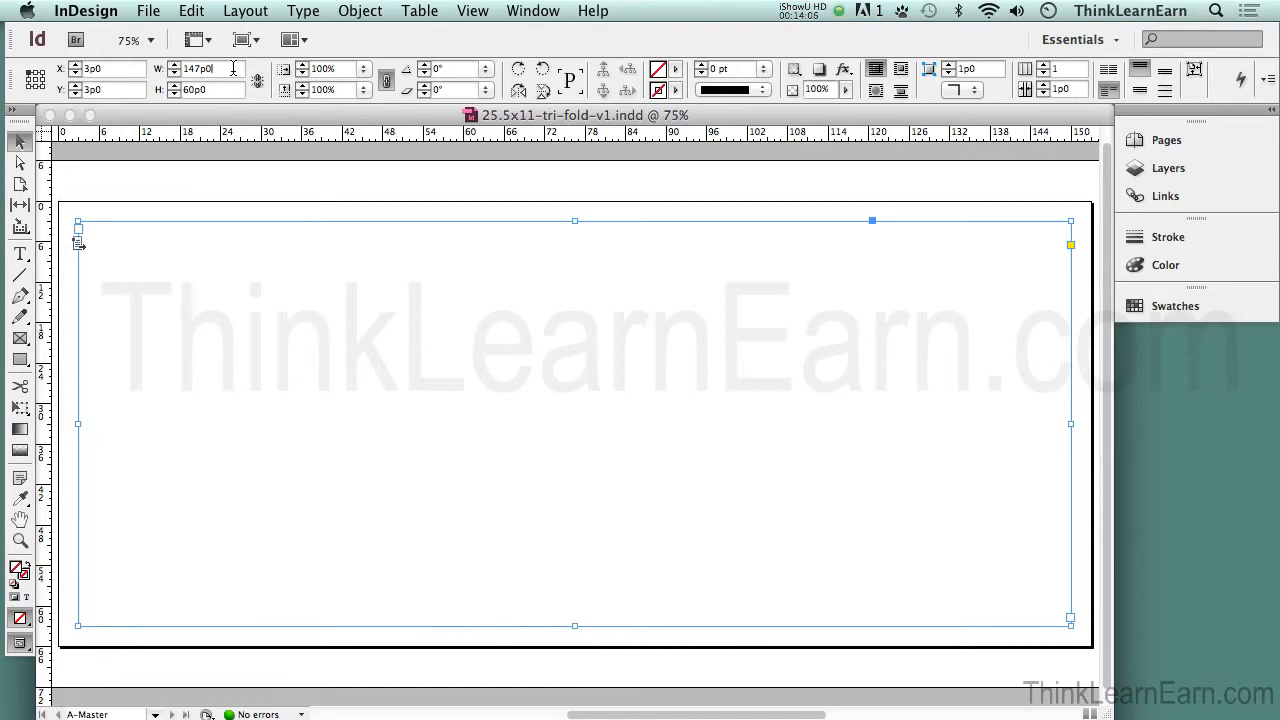
click(232, 67)
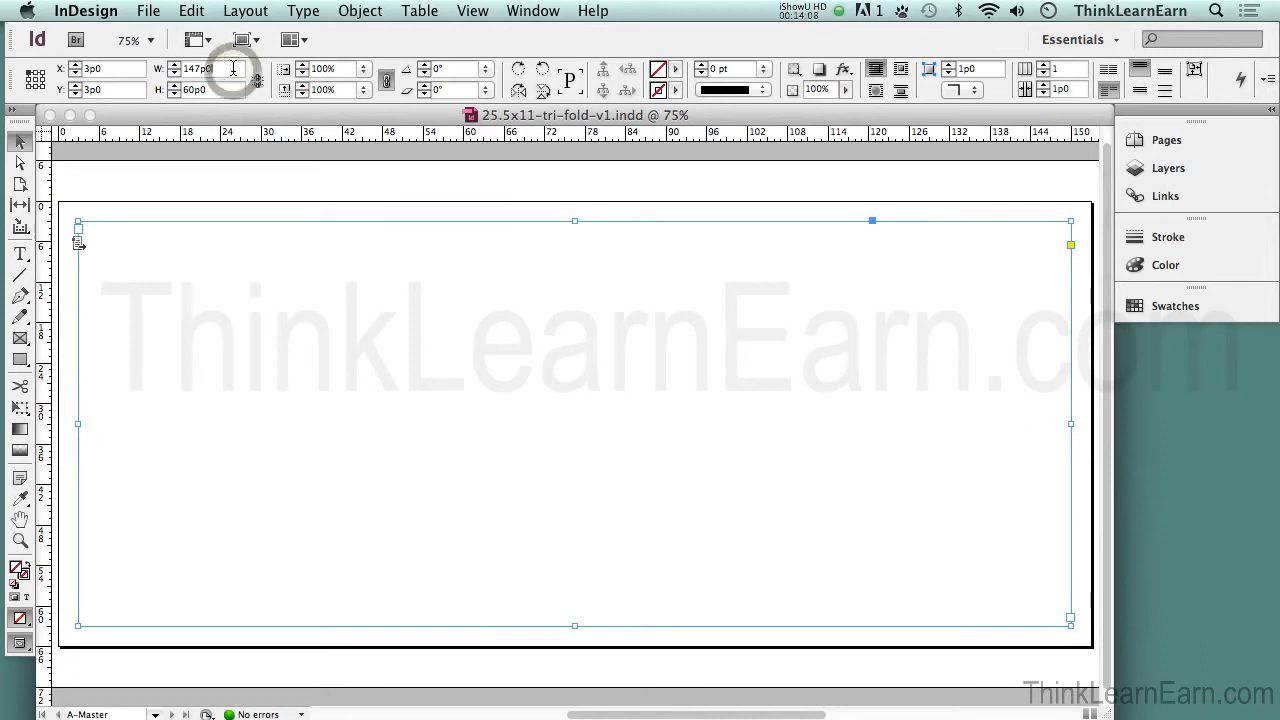
text(-6)
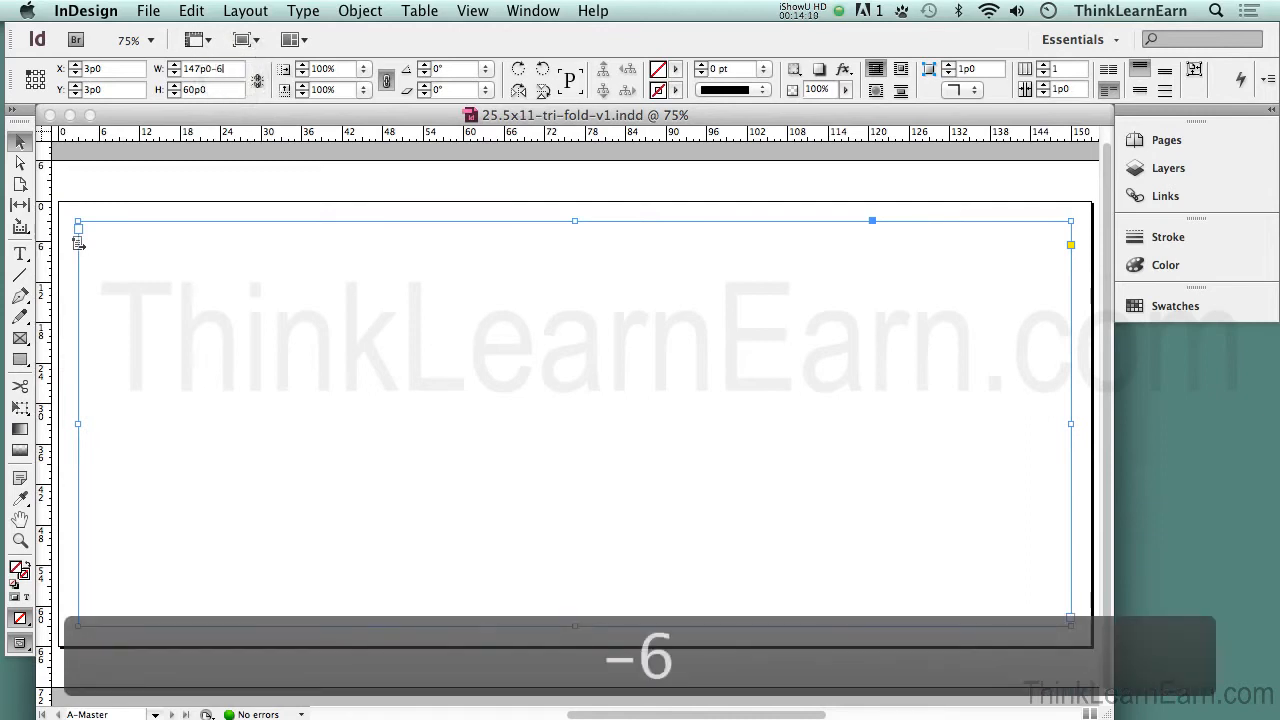
key(Tab)
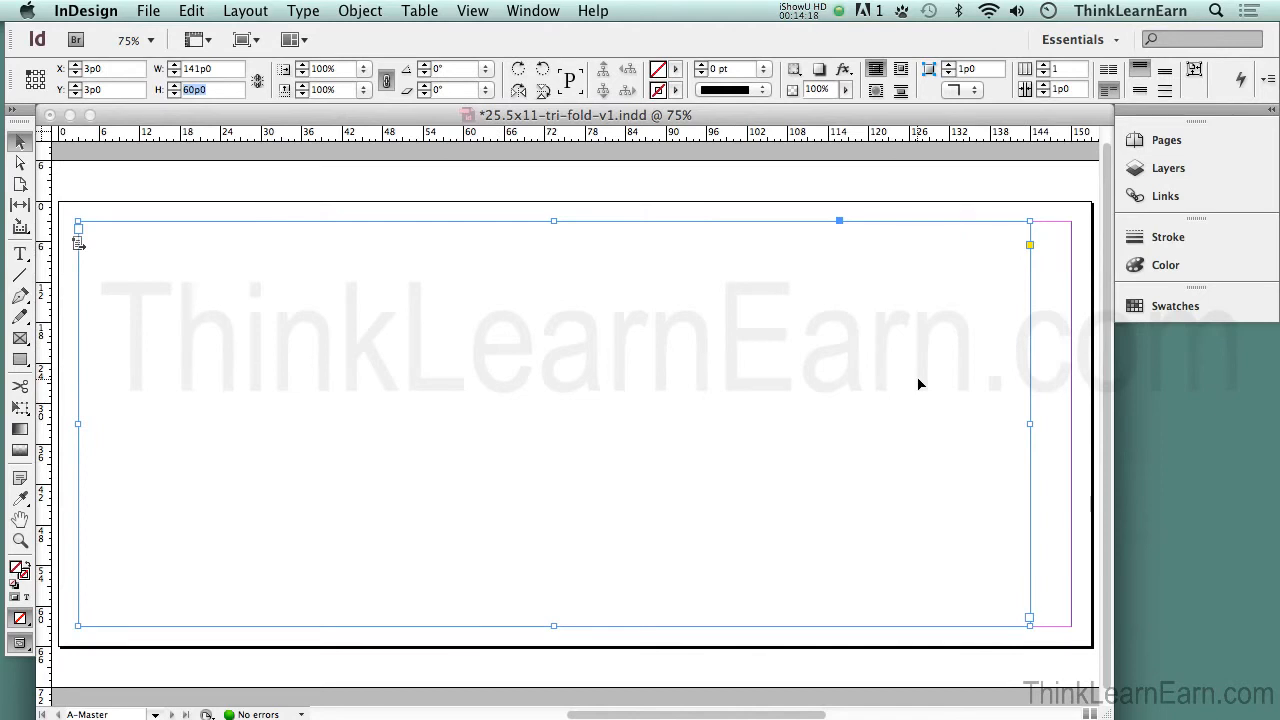
click(232, 69)
text(/3)
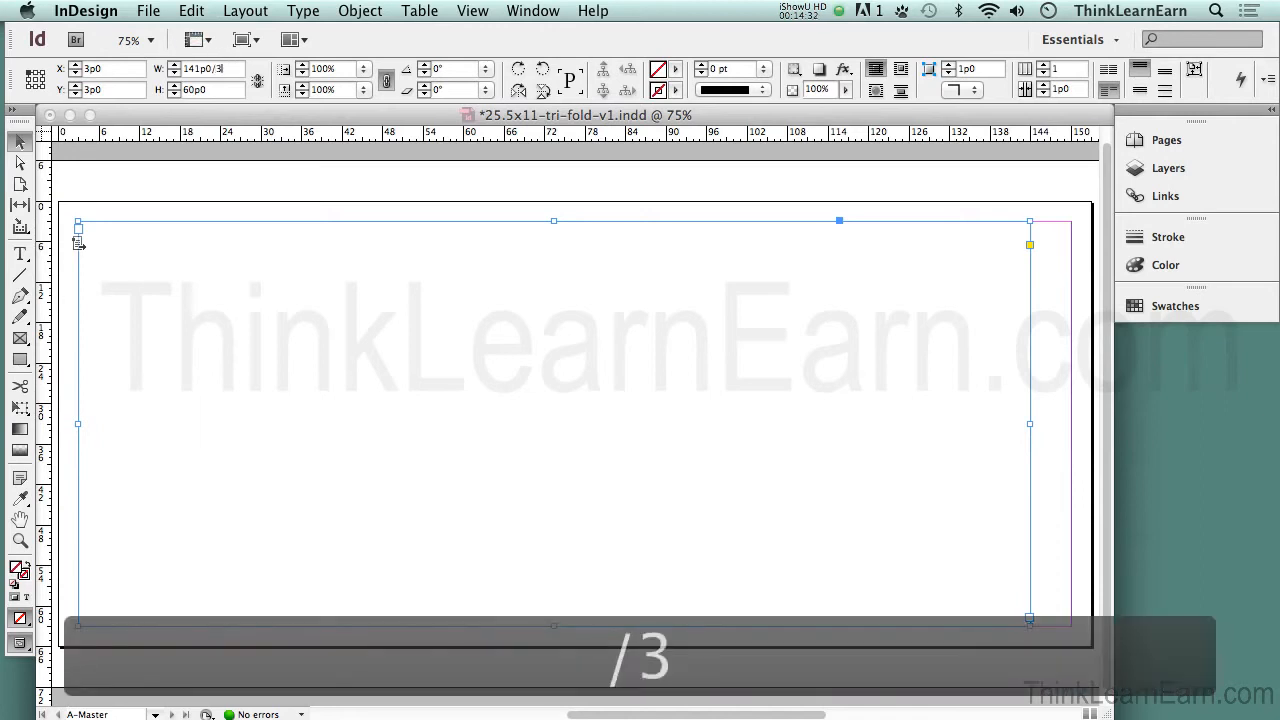
key(Tab)
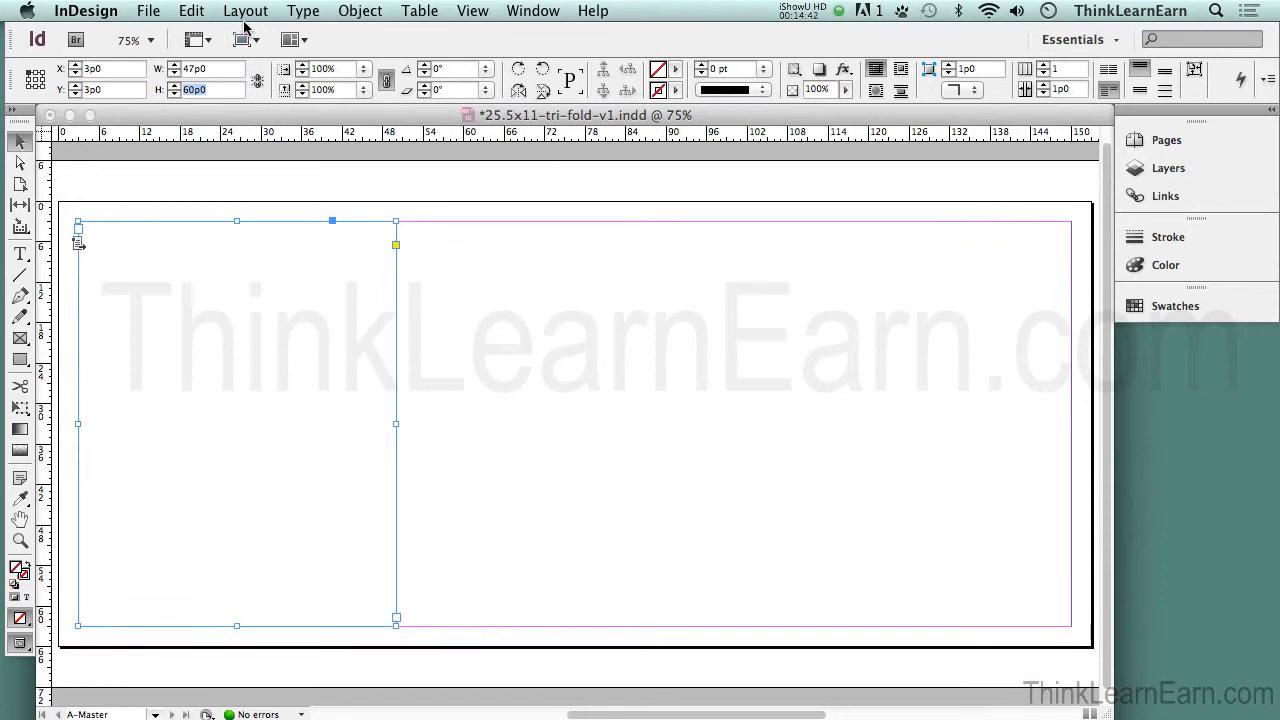
click(194, 11)
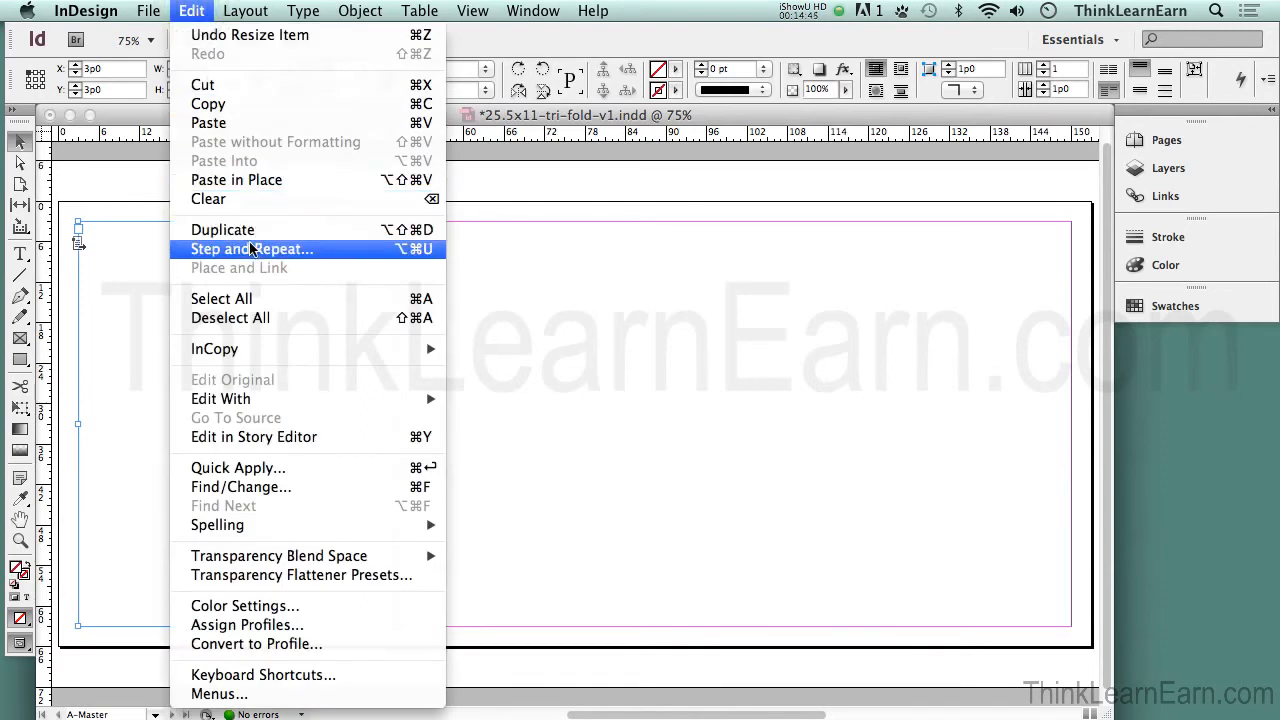
click(190, 11)
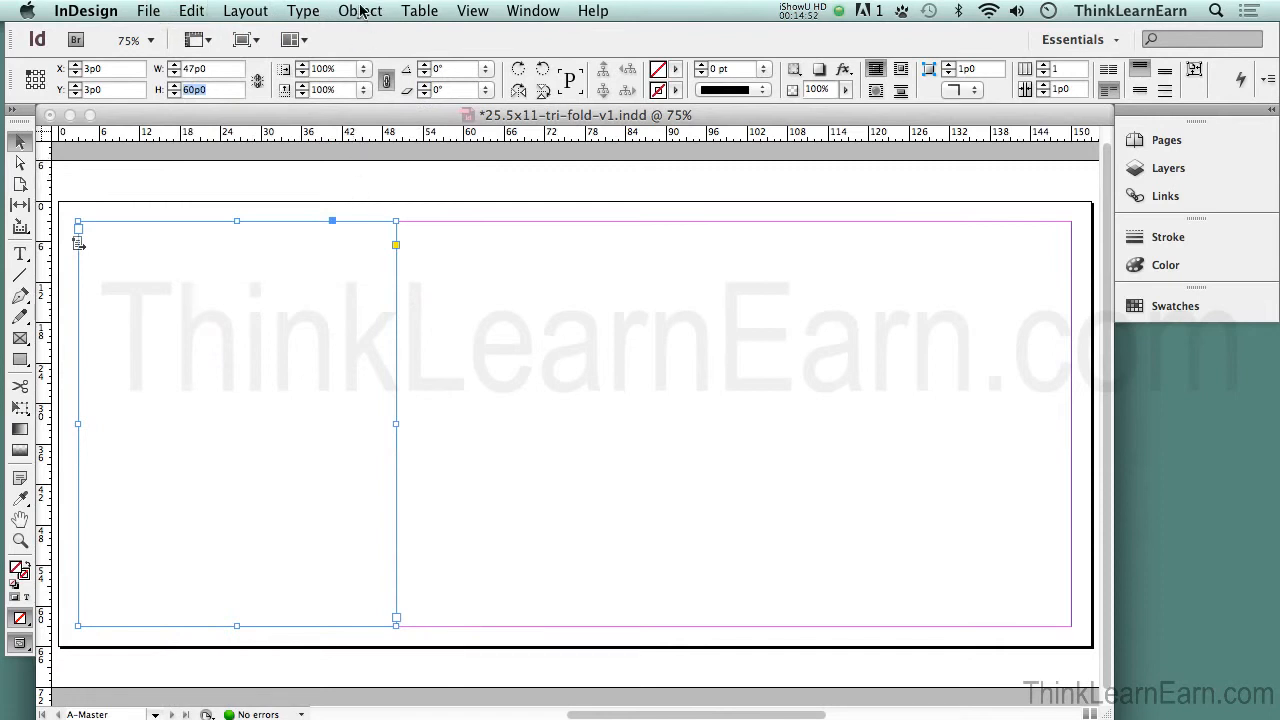
click(194, 10)
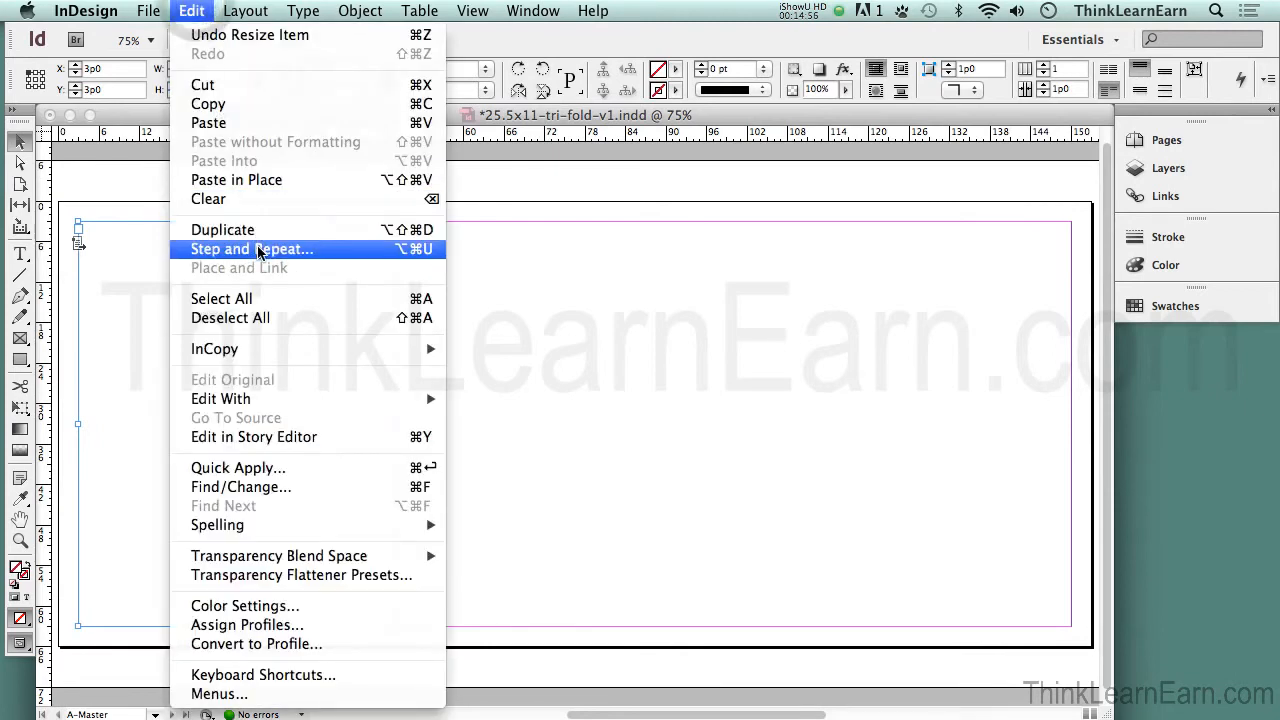
click(425, 258)
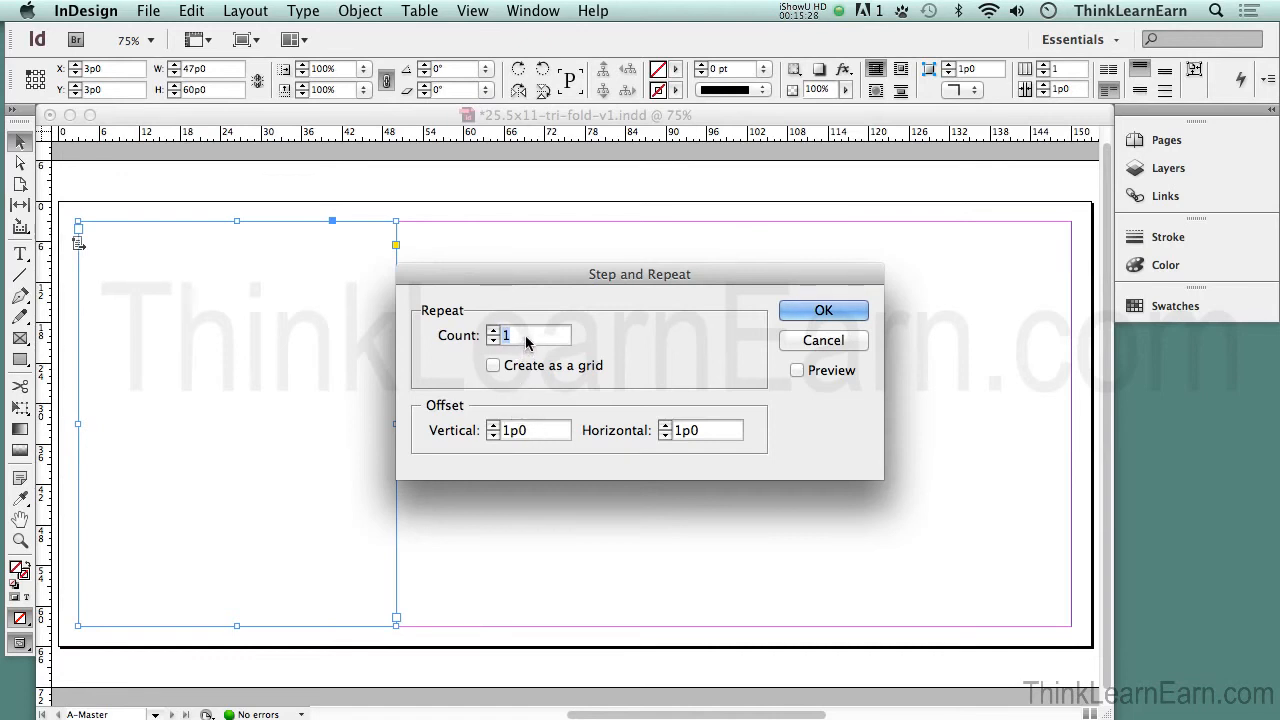
text(2)
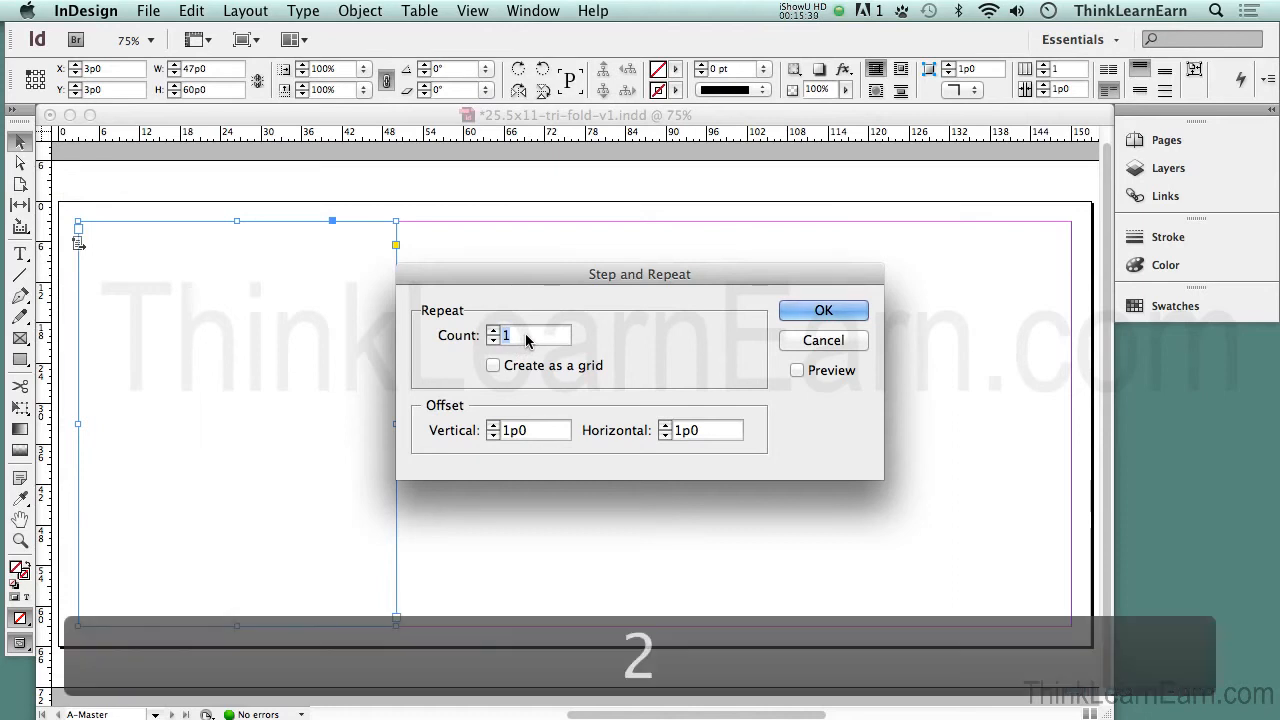
key(Tab)
key(Tab)
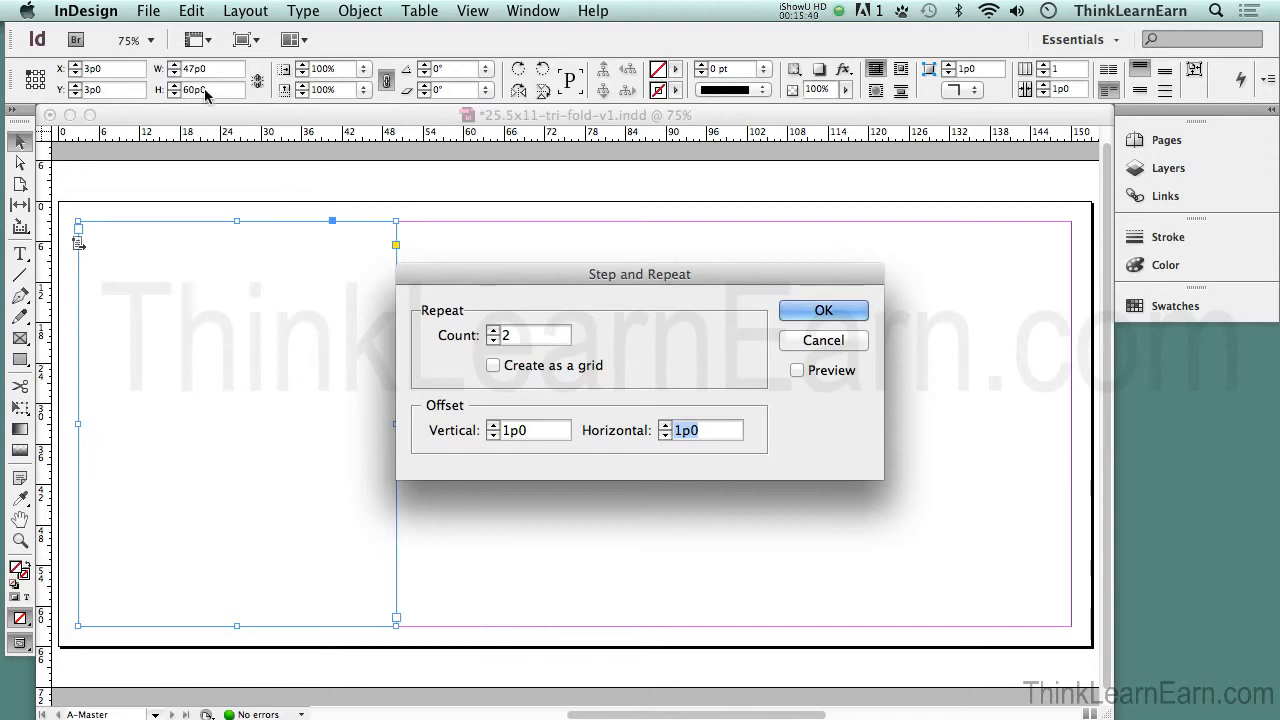
click(805, 342)
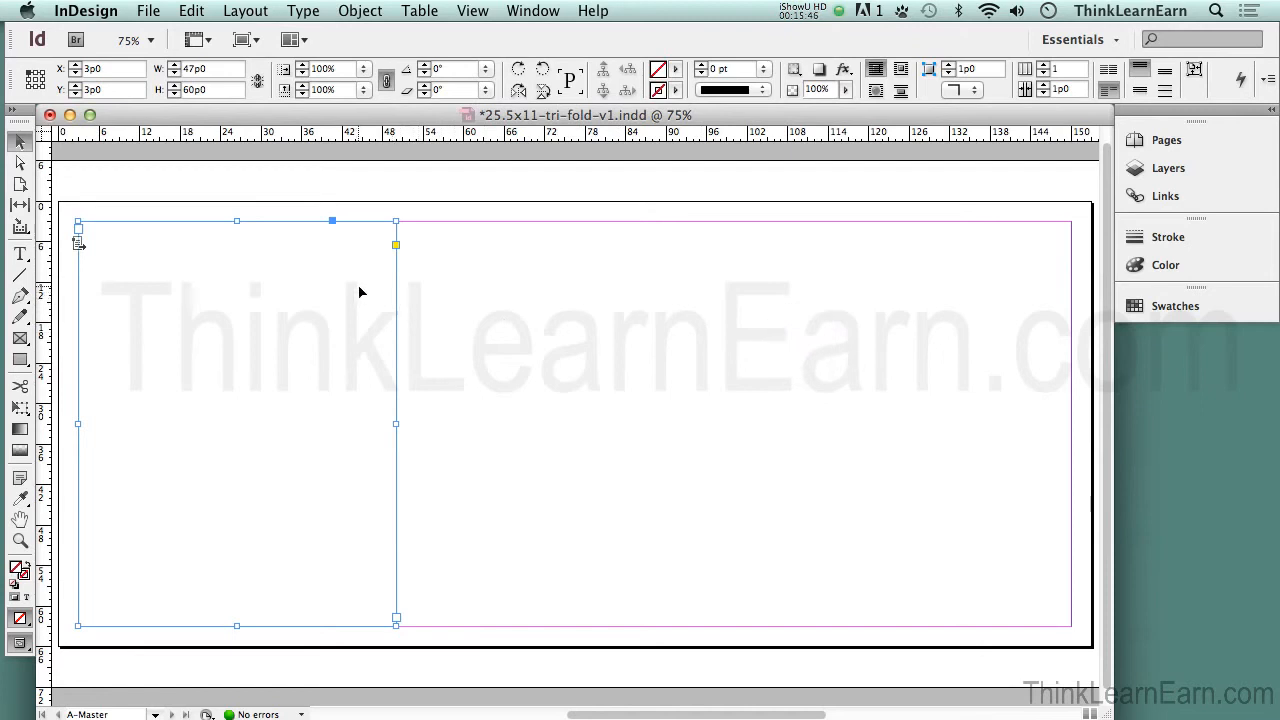
Copy the master text frame's width value of 47p0.
double_click(224, 68)
key(super+c)
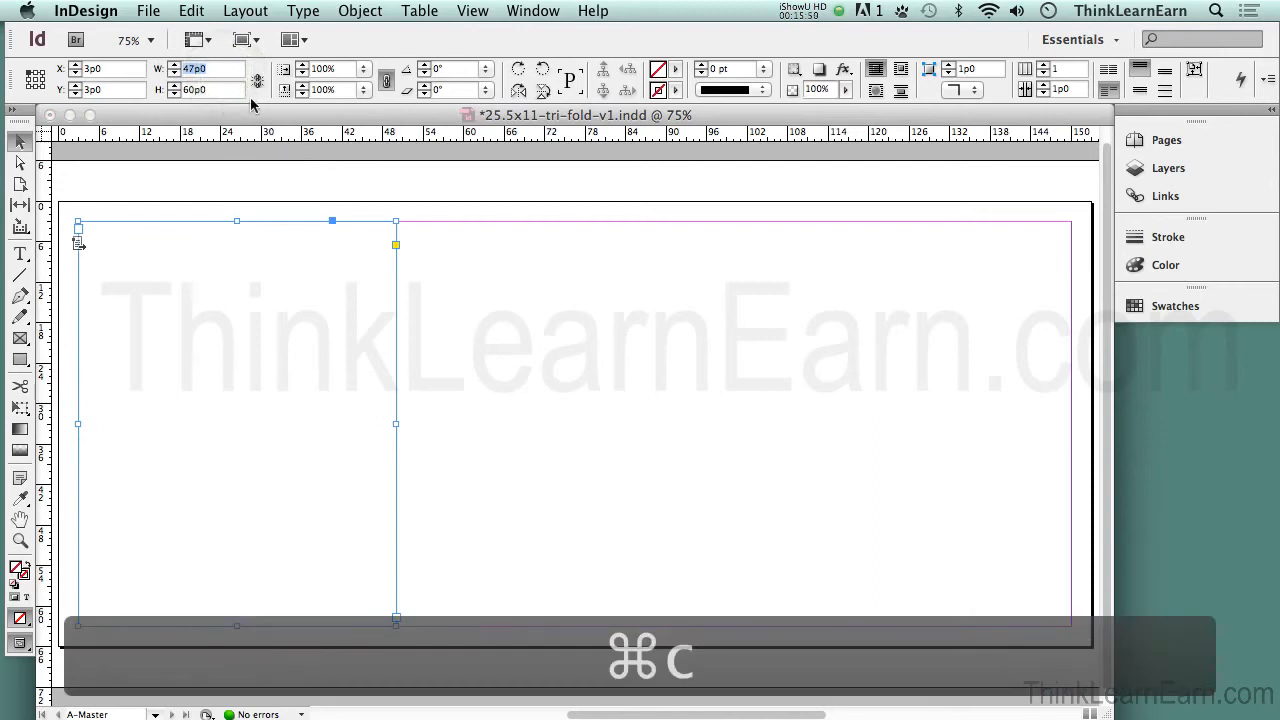
click(191, 10)
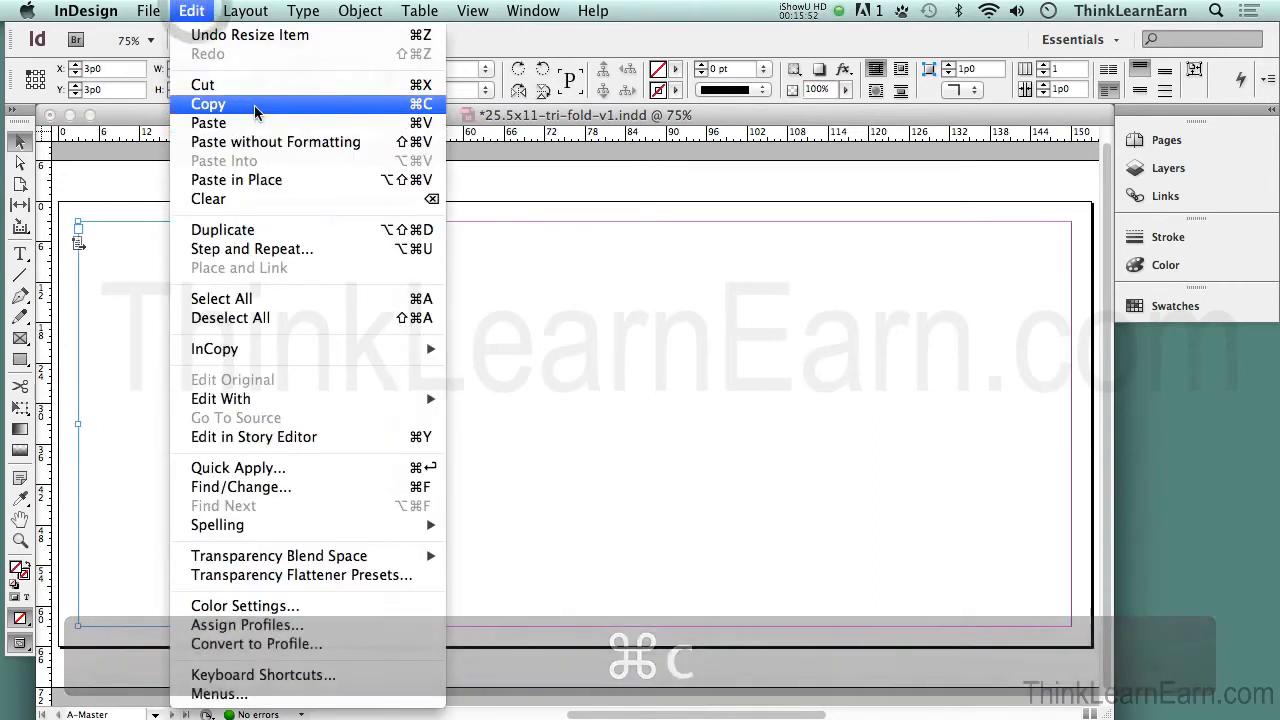
click(255, 104)
Step and repeat the text frame with a count of 2, vertical offset 0 and horizontal offset 47p0+3, with preview enabled.
click(191, 10)
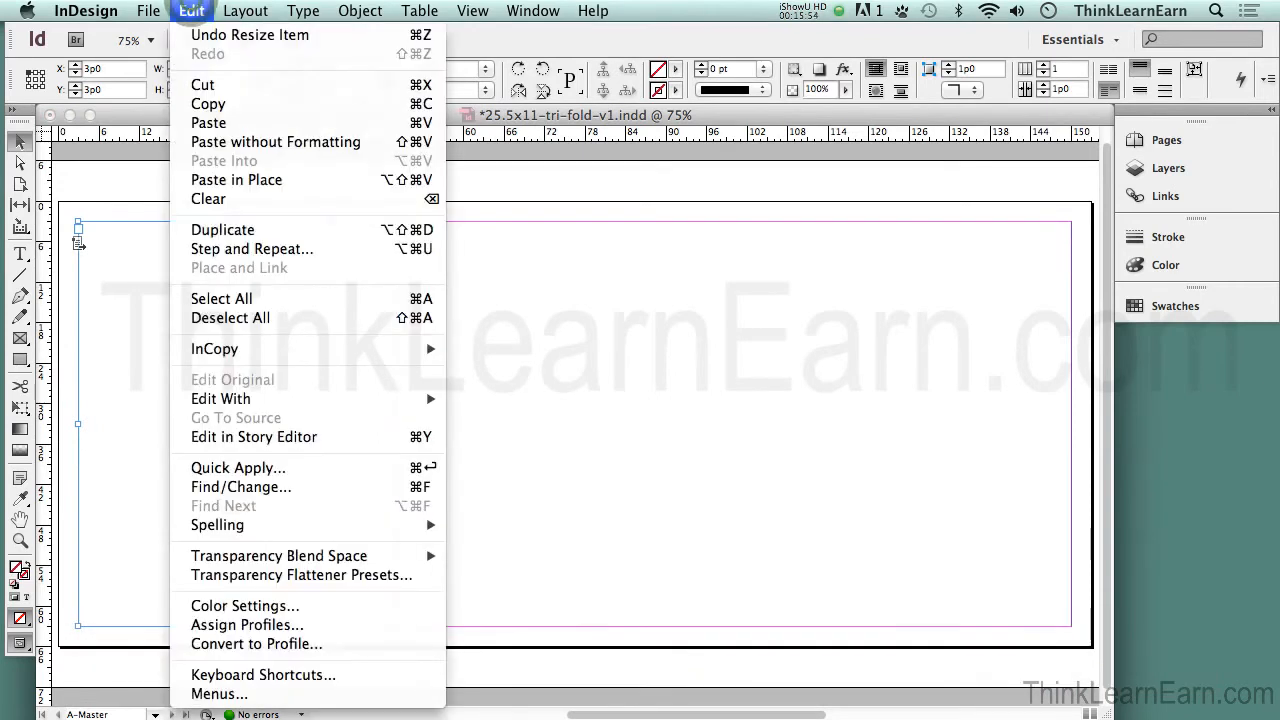
click(240, 249)
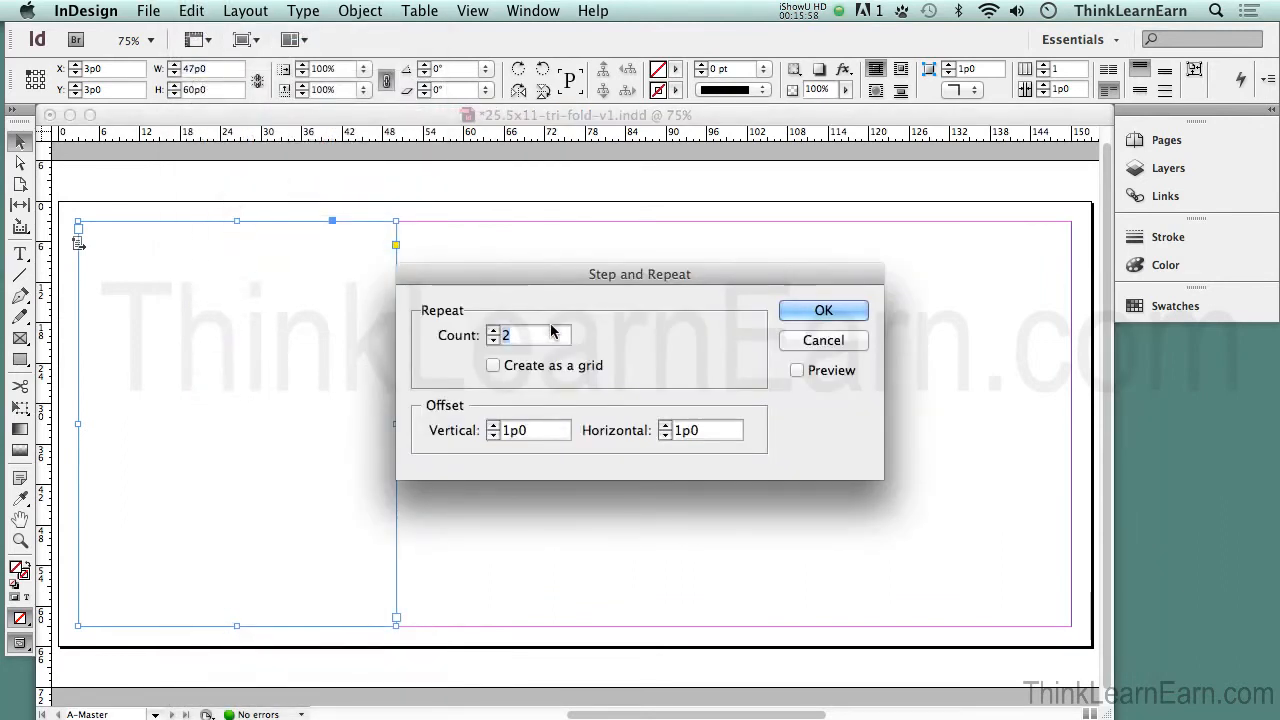
key(Tab)
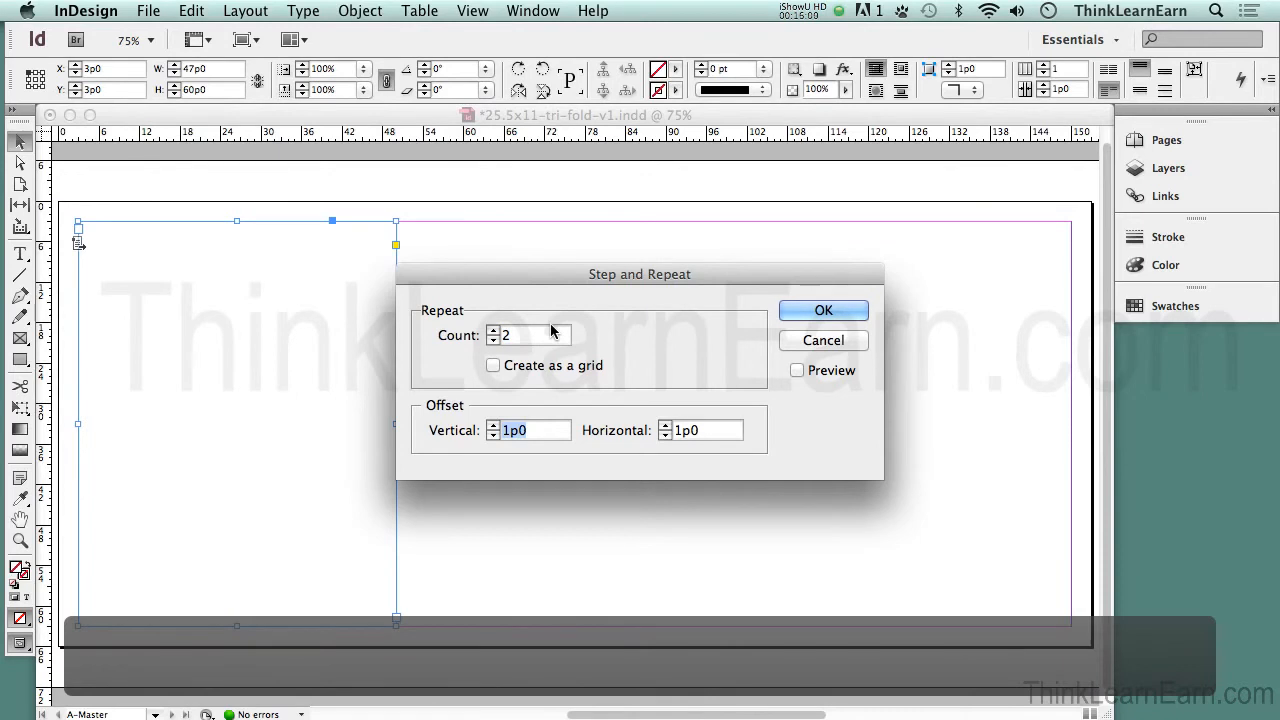
text(0)
key(Tab)
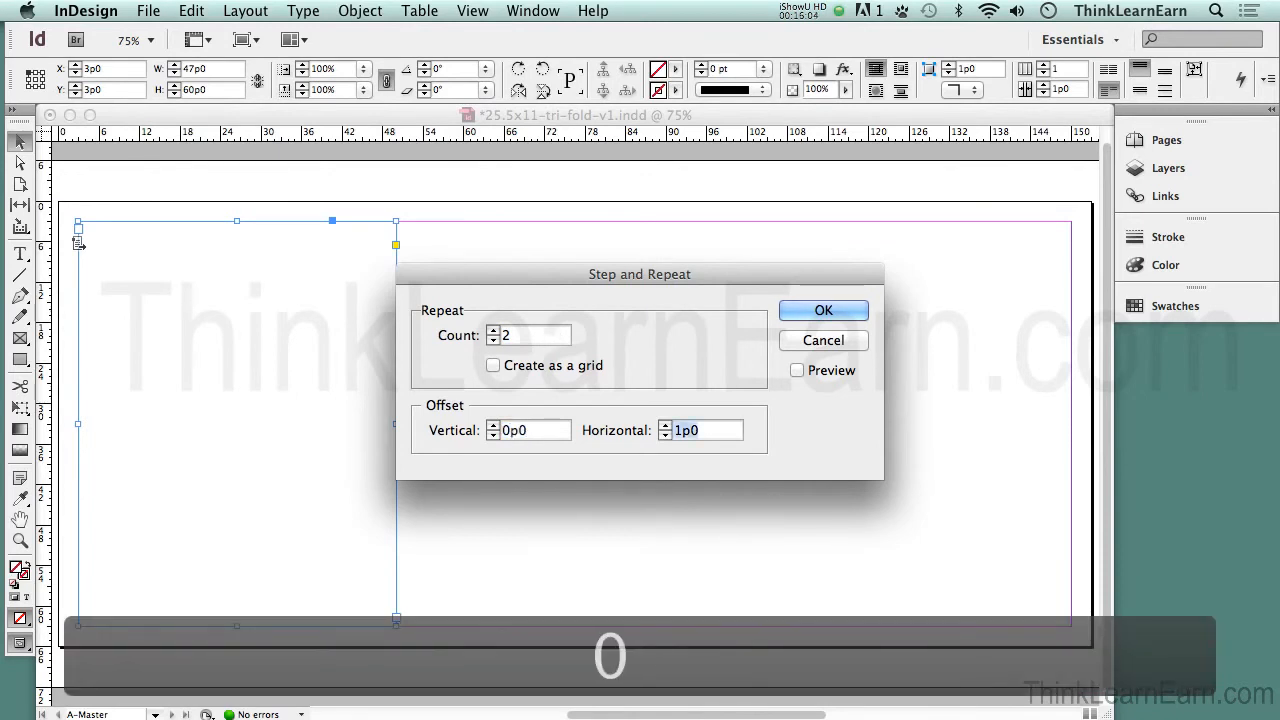
key(super+v)
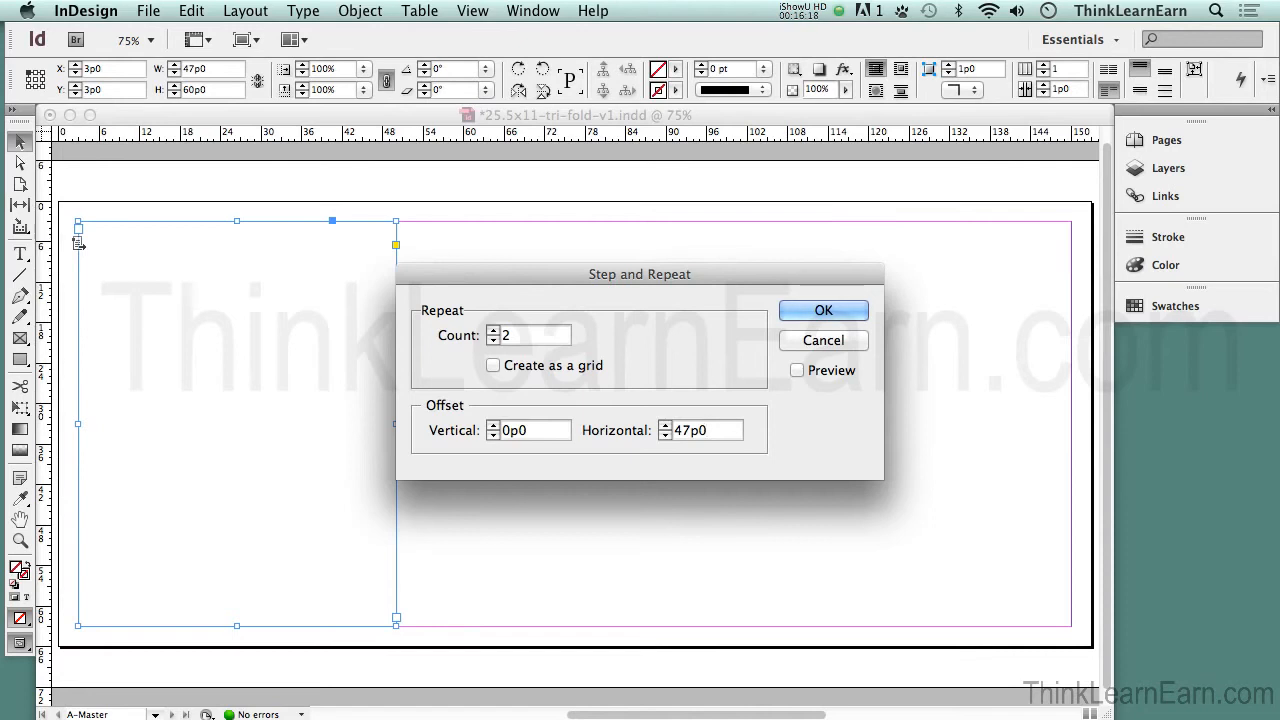
text(+3)
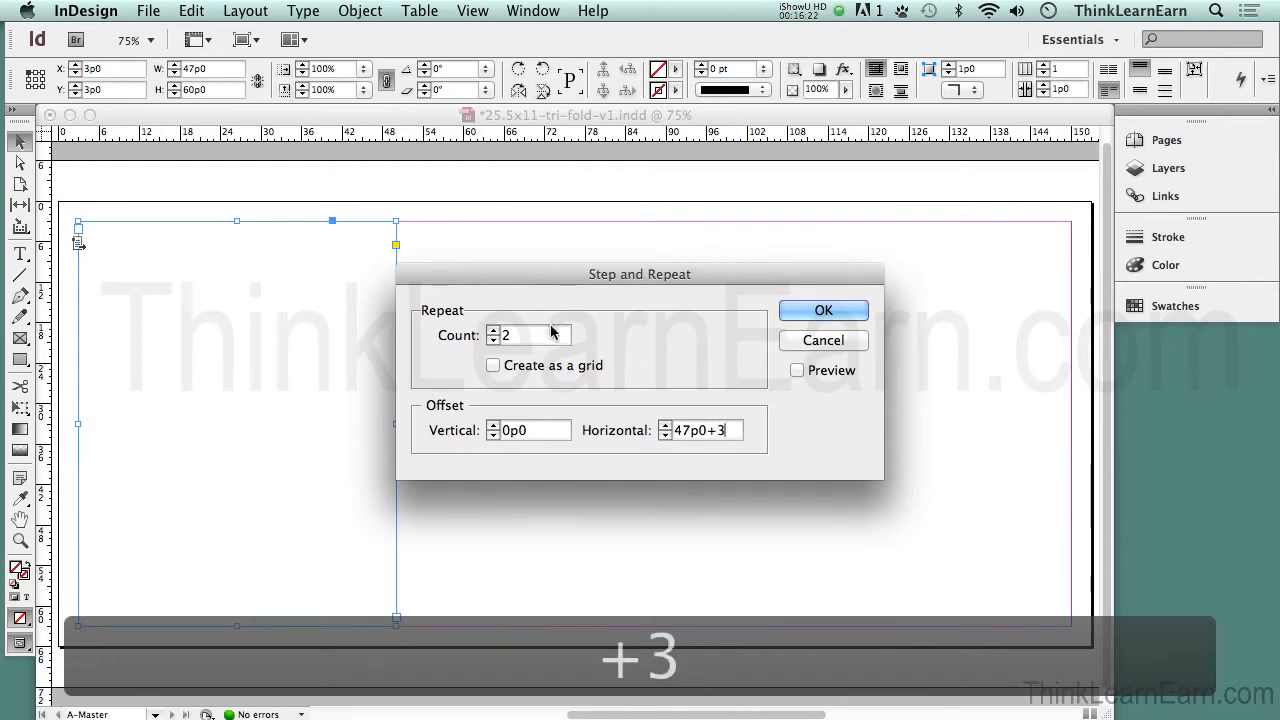
click(797, 370)
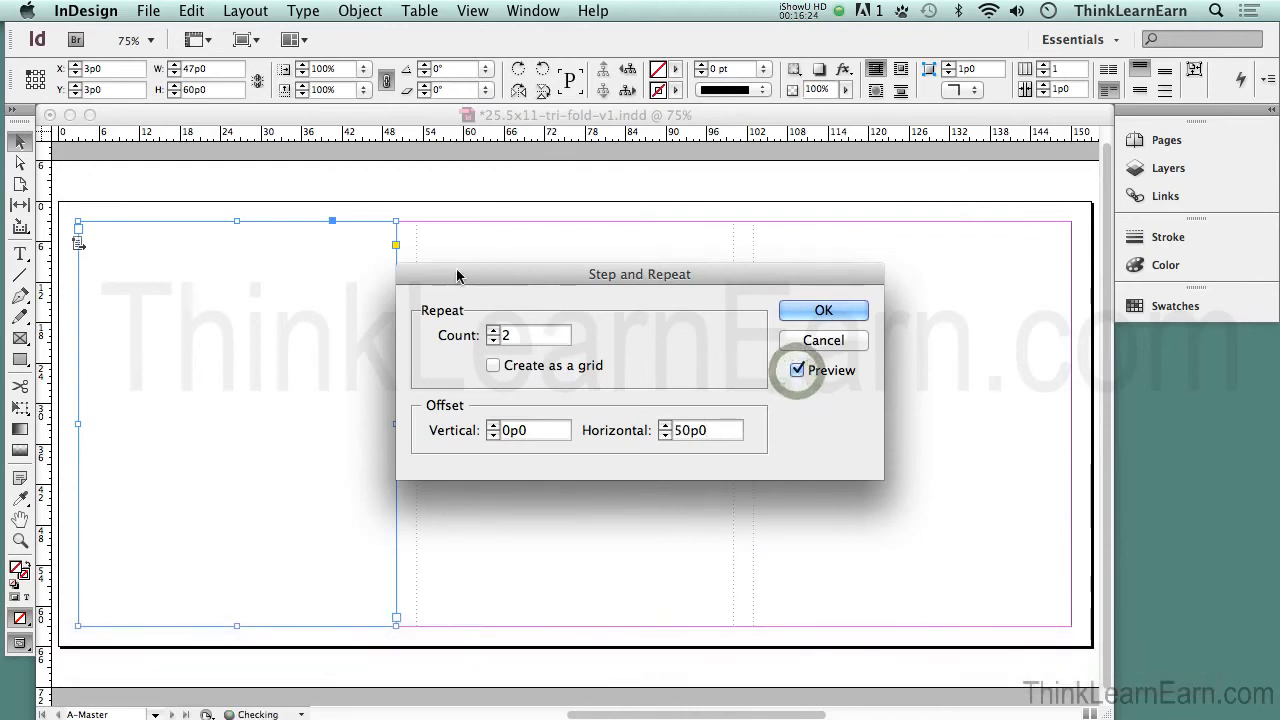
click(800, 309)
Select the middle text frame on the master page and save the document.
click(514, 192)
click(535, 283)
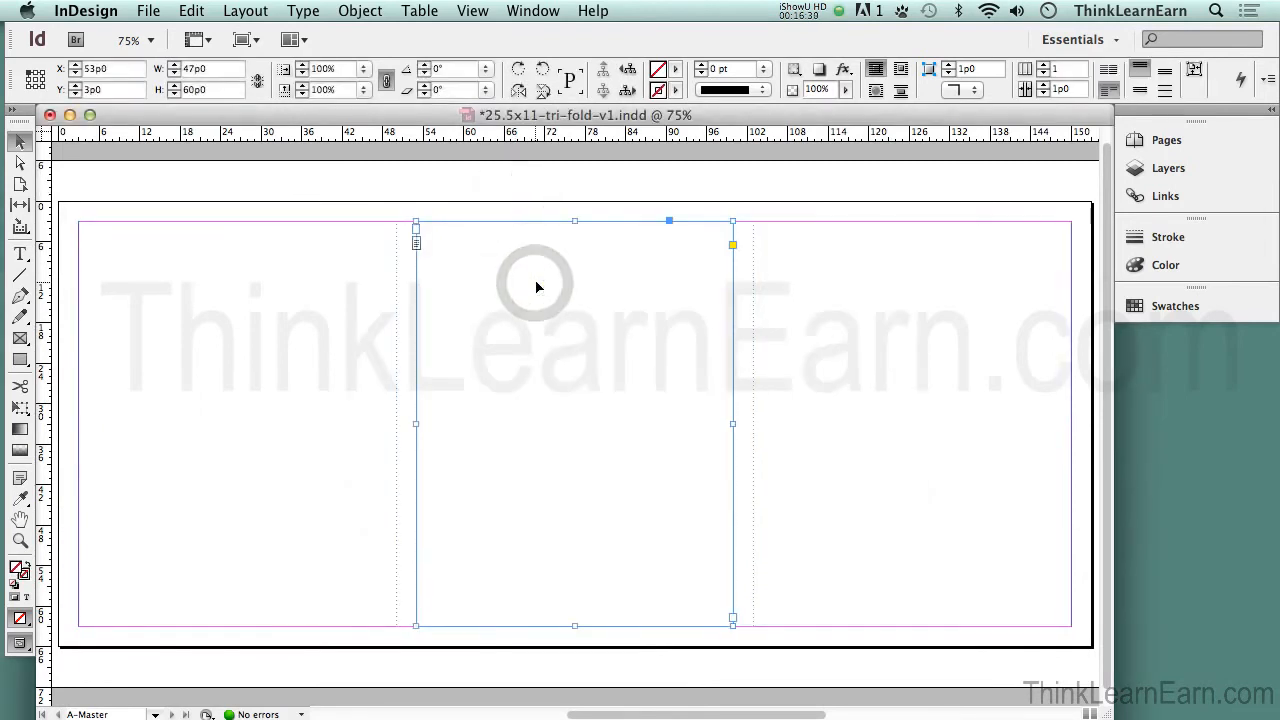
key(super+s)
click(527, 186)
click(513, 319)
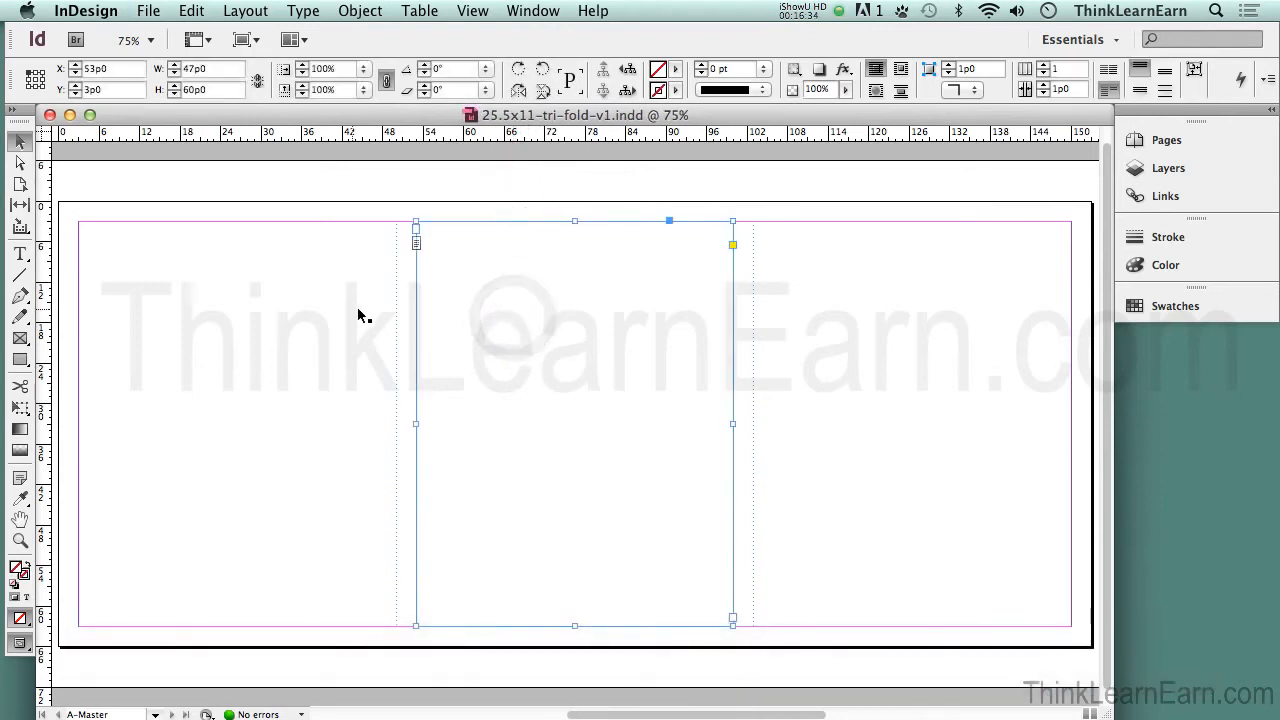
Check the three master text frames by selecting them one after another and placing the text cursor inside.
click(327, 312)
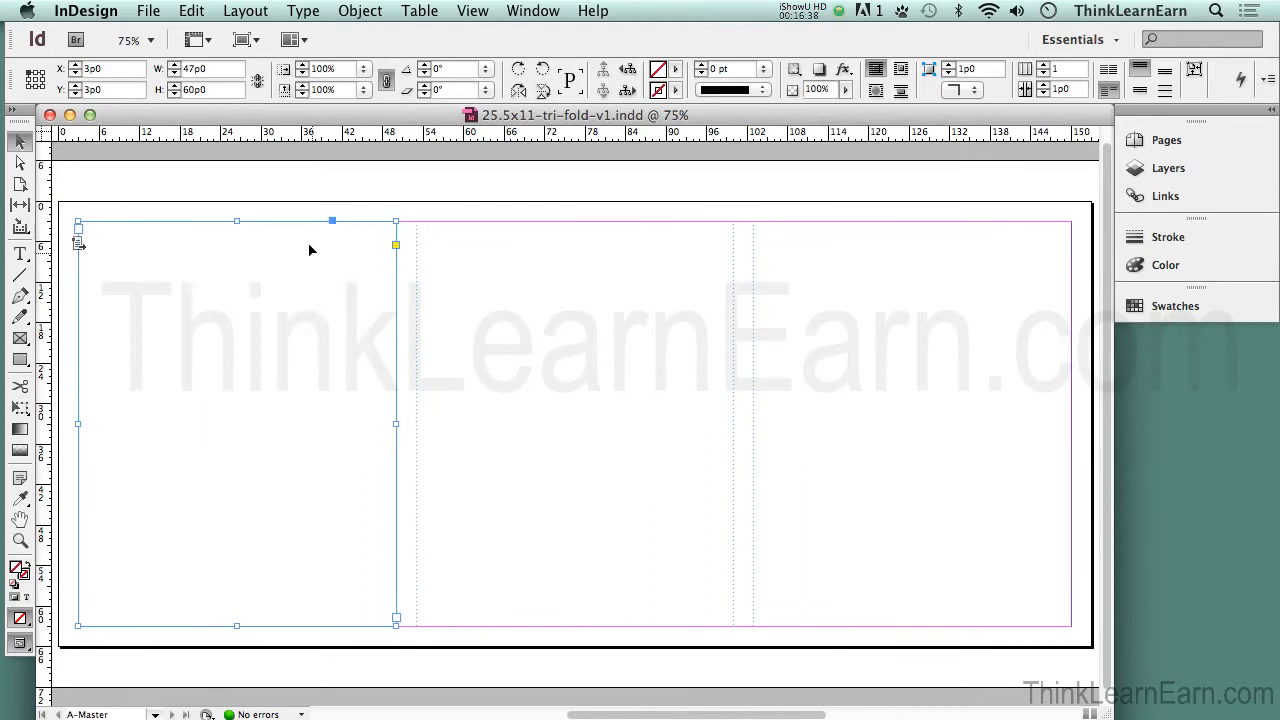
double_click(295, 294)
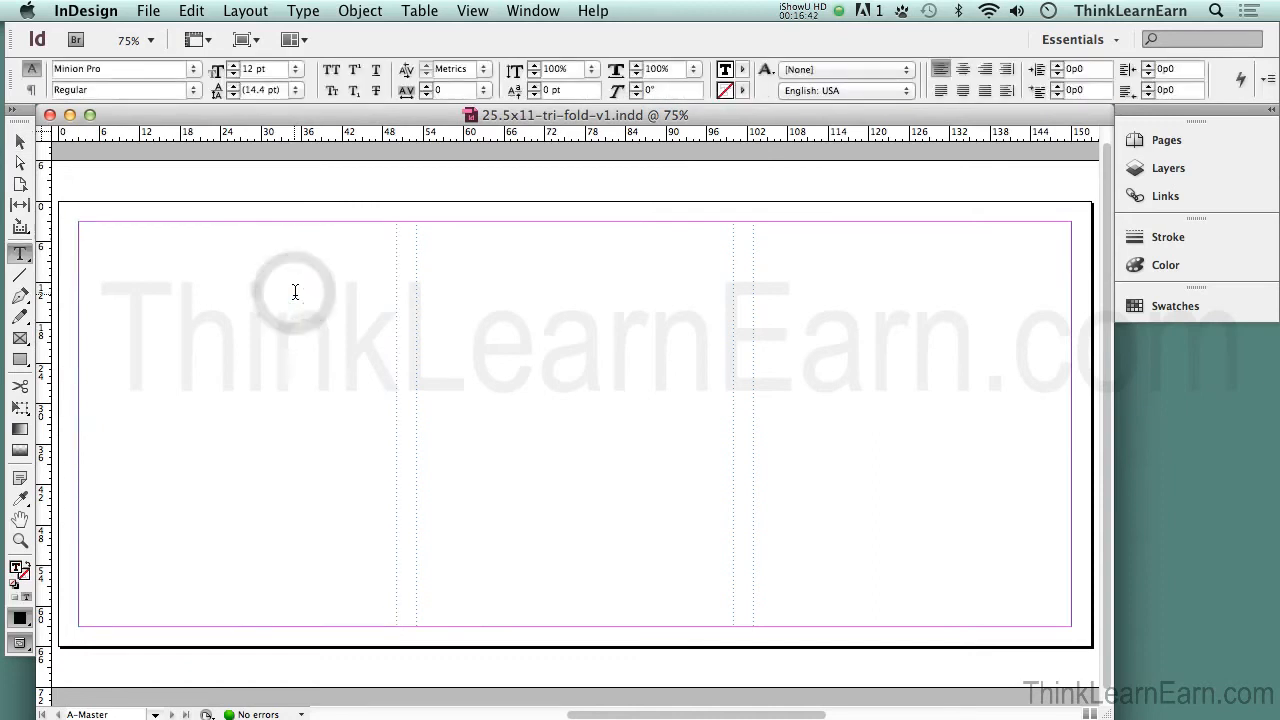
click(500, 288)
click(462, 208)
click(491, 258)
click(340, 270)
click(597, 295)
click(807, 316)
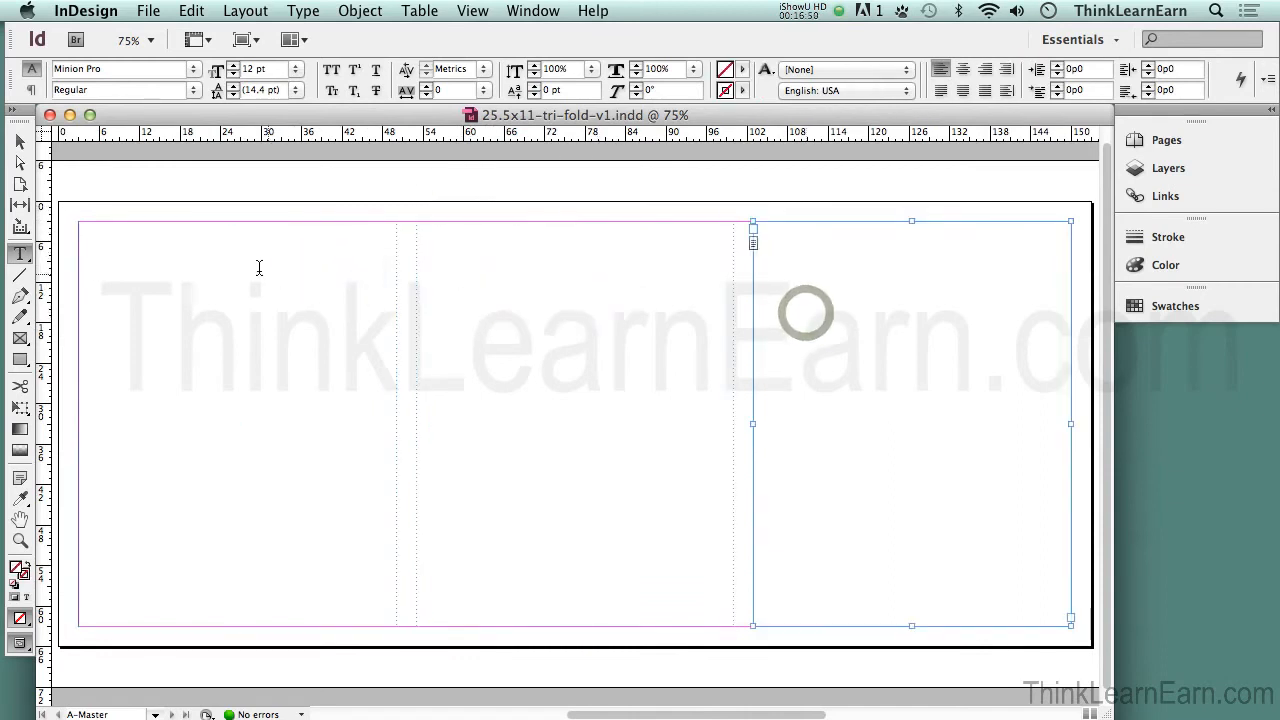
Test typing in the left text frame, clear the characters and fill the frame with placeholder text.
click(255, 266)
text(ddsddds)
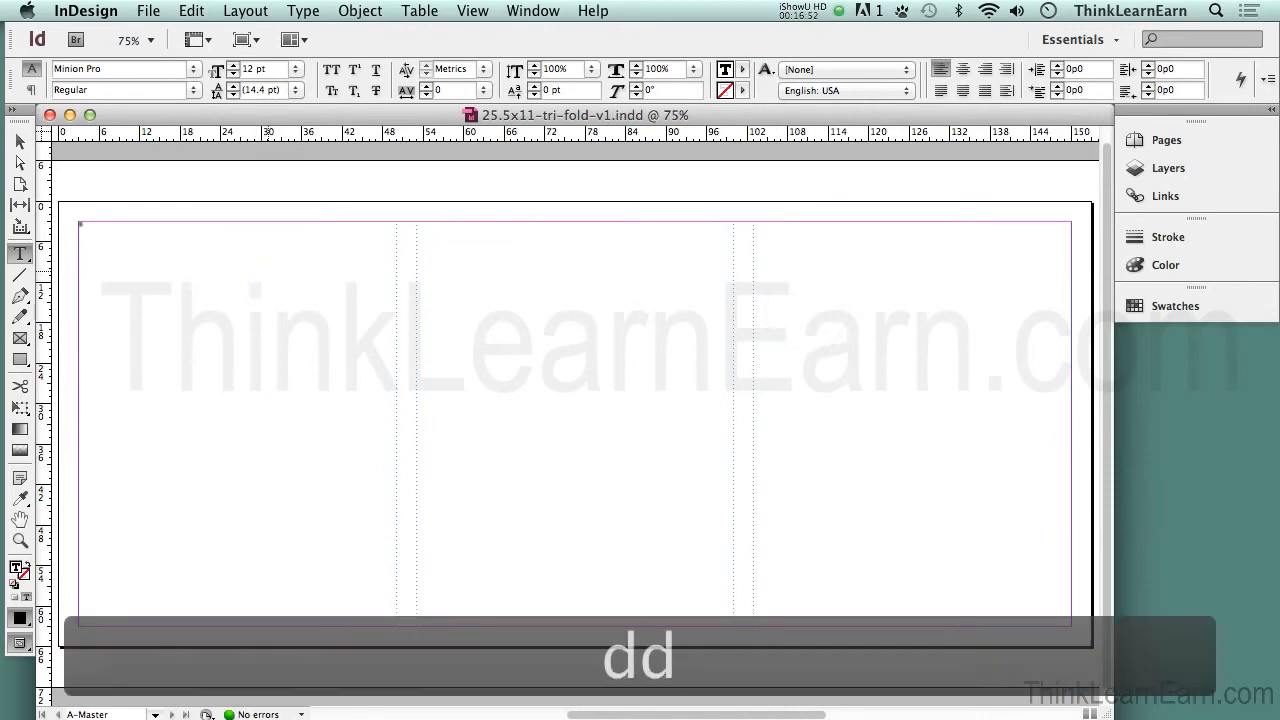
text(d)
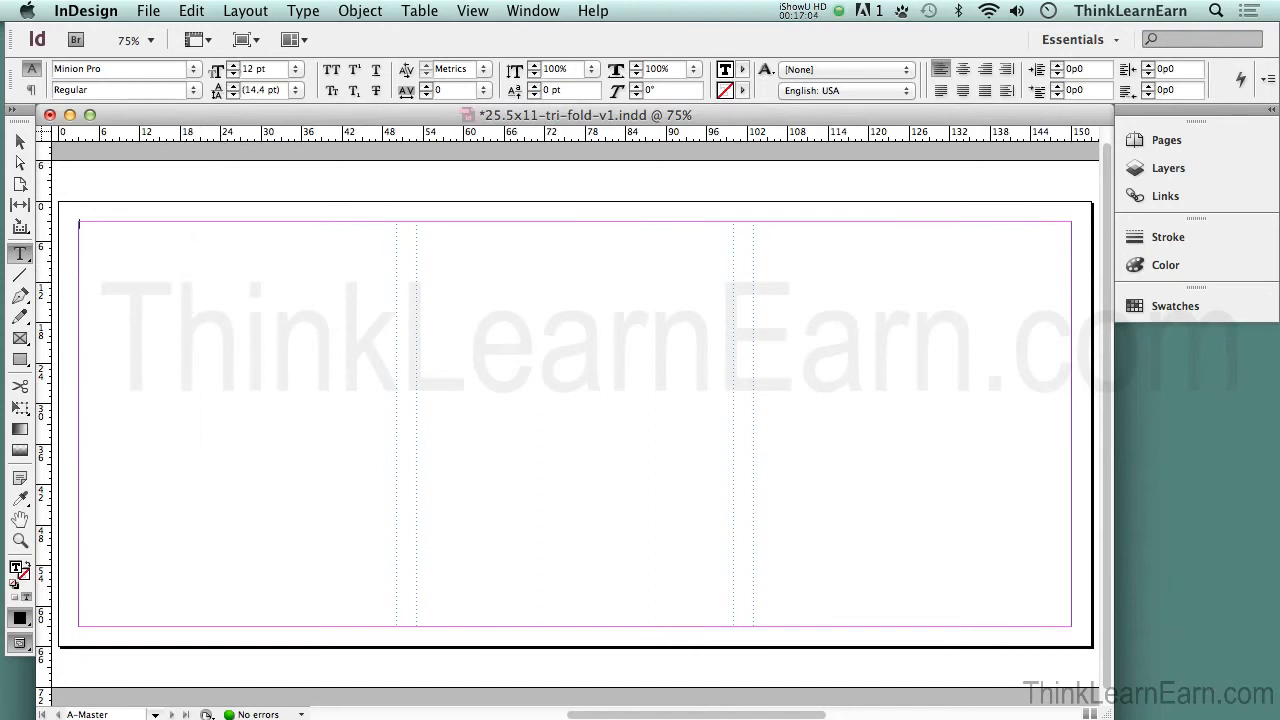
click(302, 10)
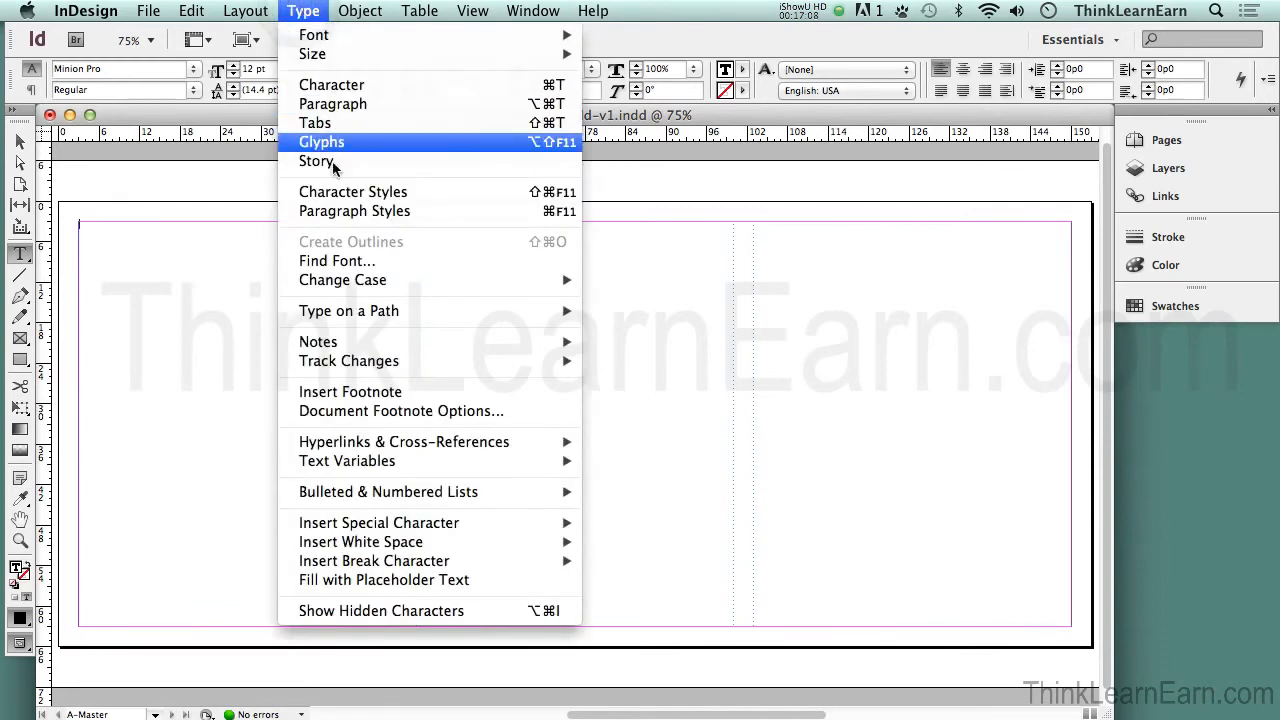
mouse_move(395, 490)
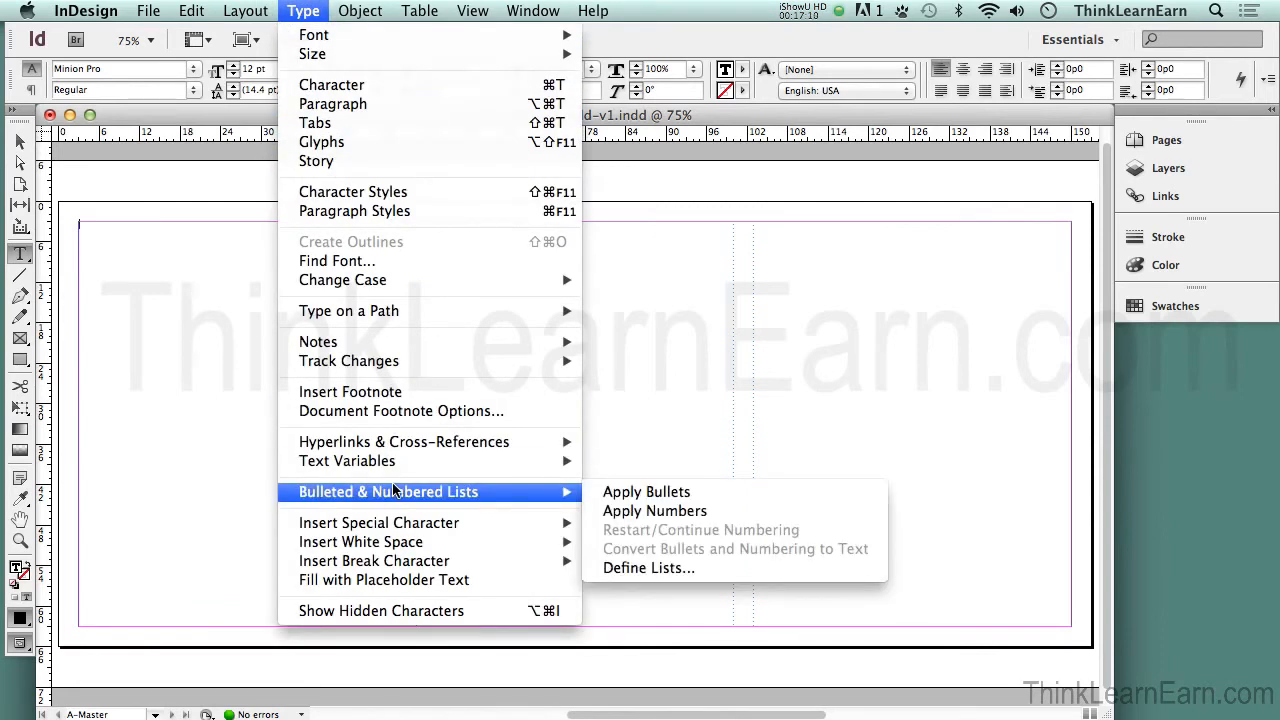
click(399, 583)
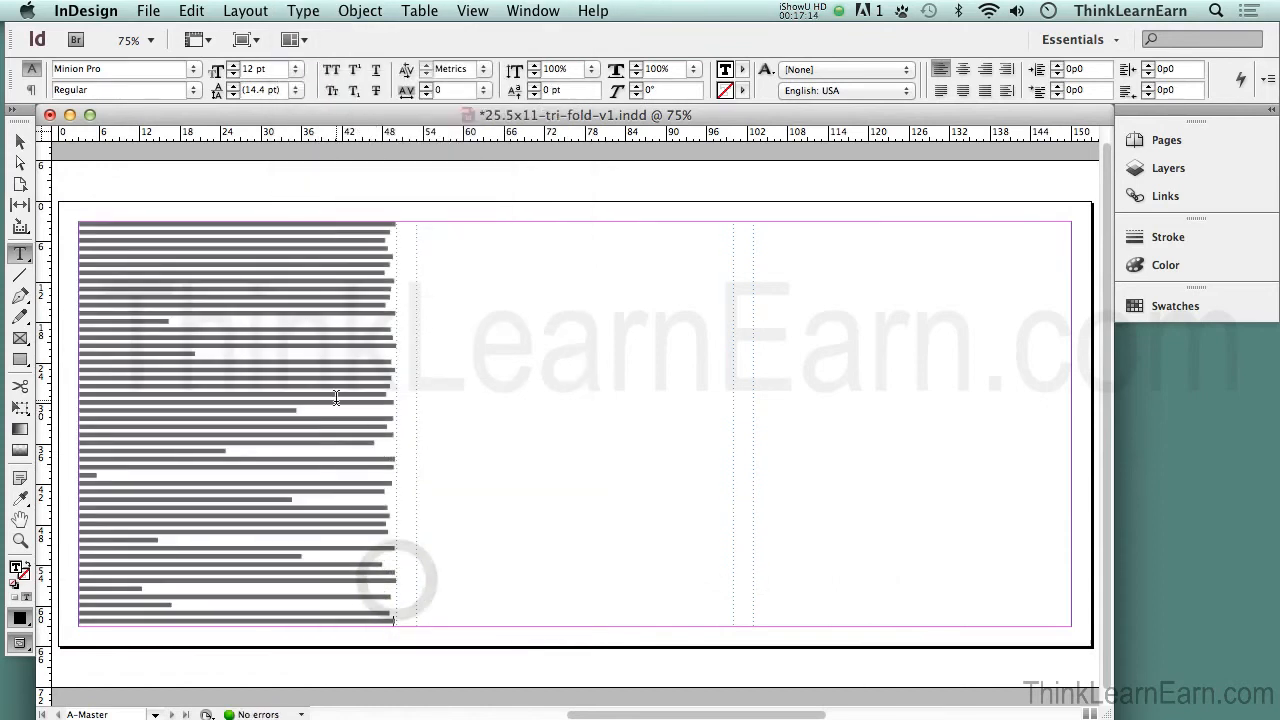
Examine the placeholder text at 100% zoom, preview the page in Presentation mode and return to the normal view.
key(Escape)
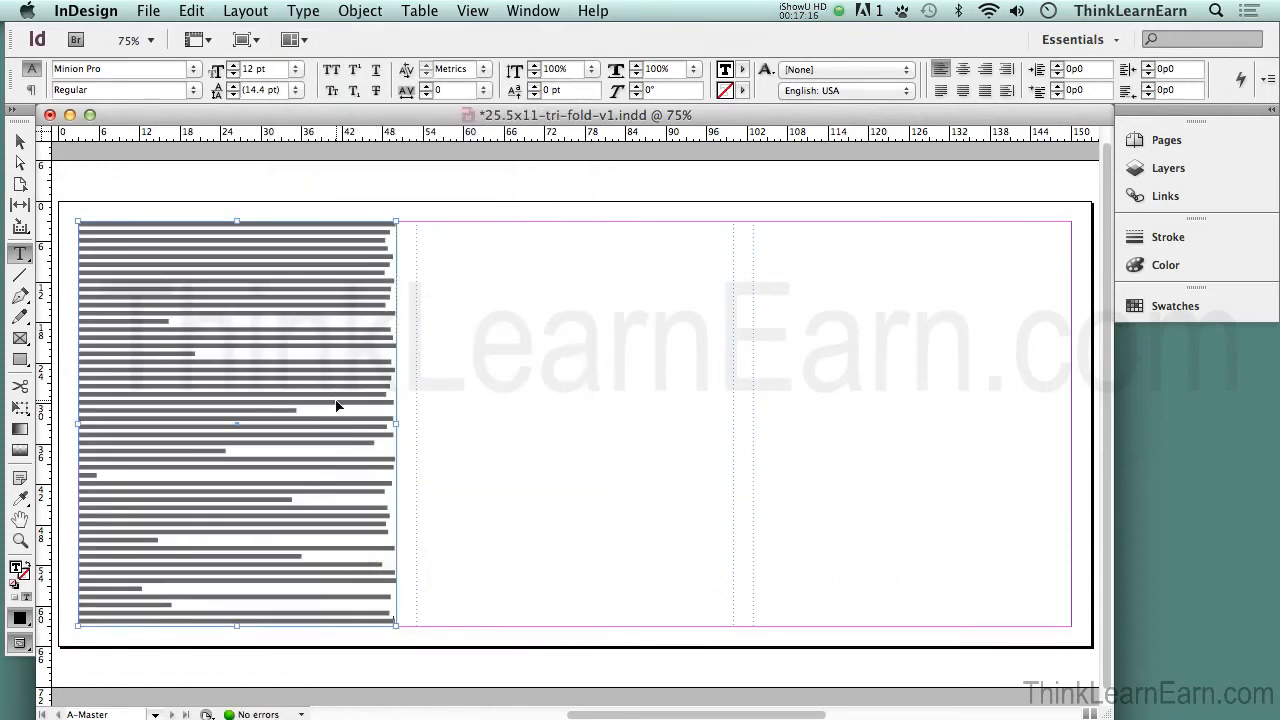
key(super+equal)
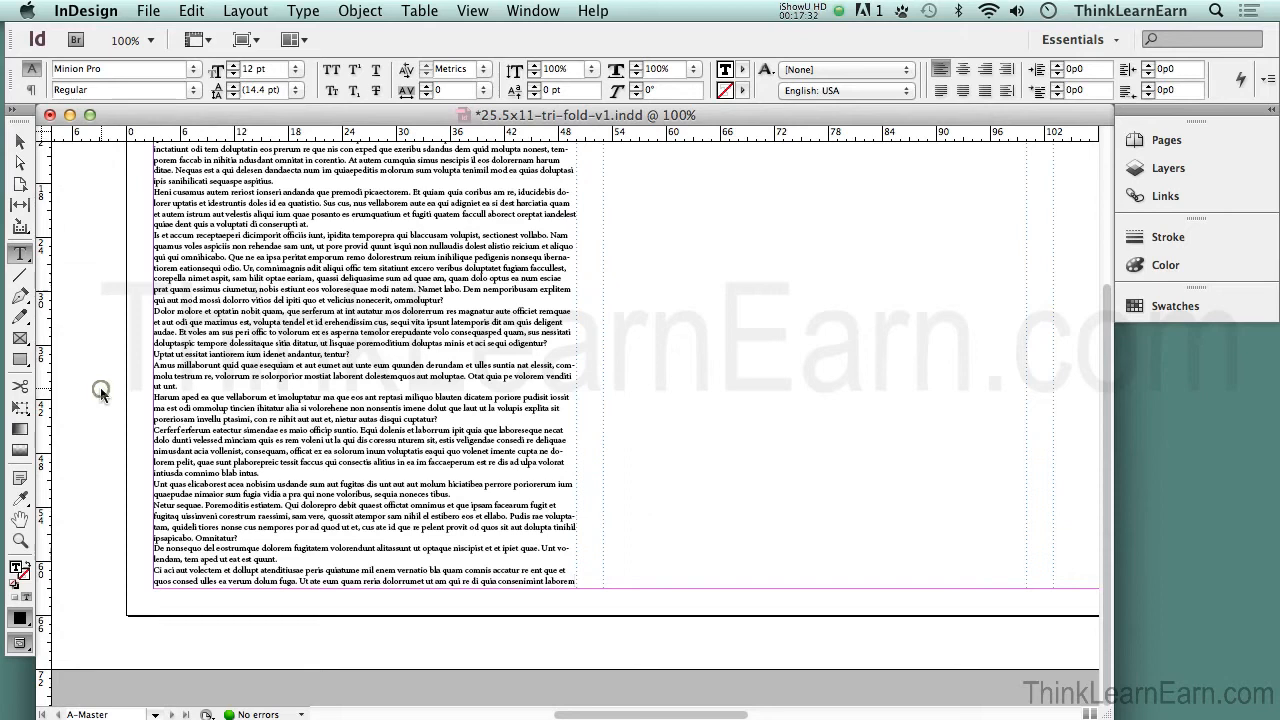
click(100, 390)
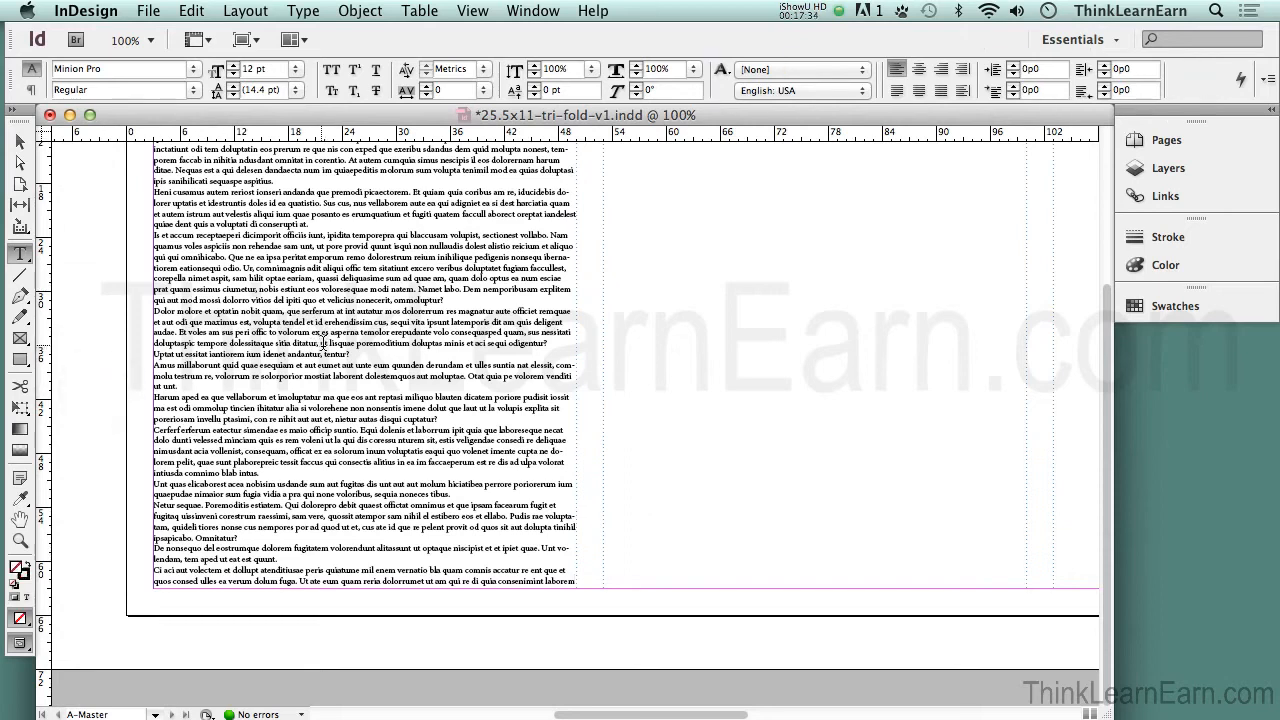
drag(327, 342, 330, 456)
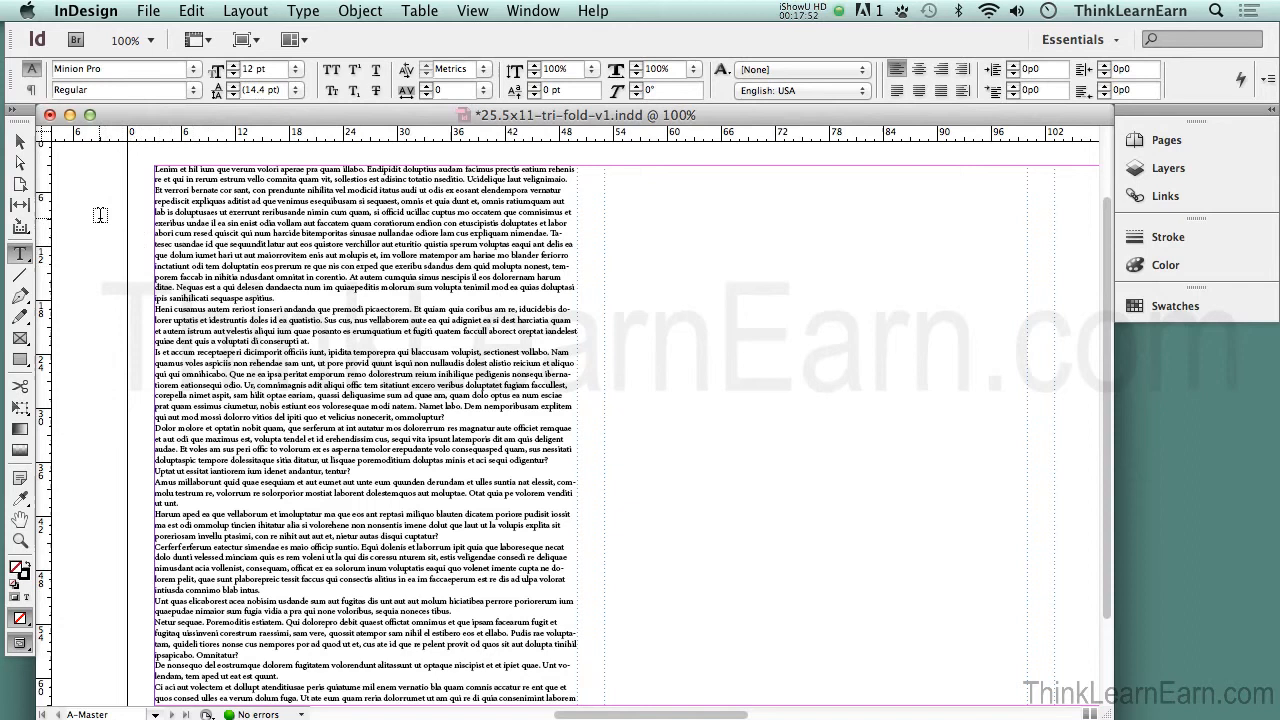
click(293, 40)
click(296, 40)
click(244, 40)
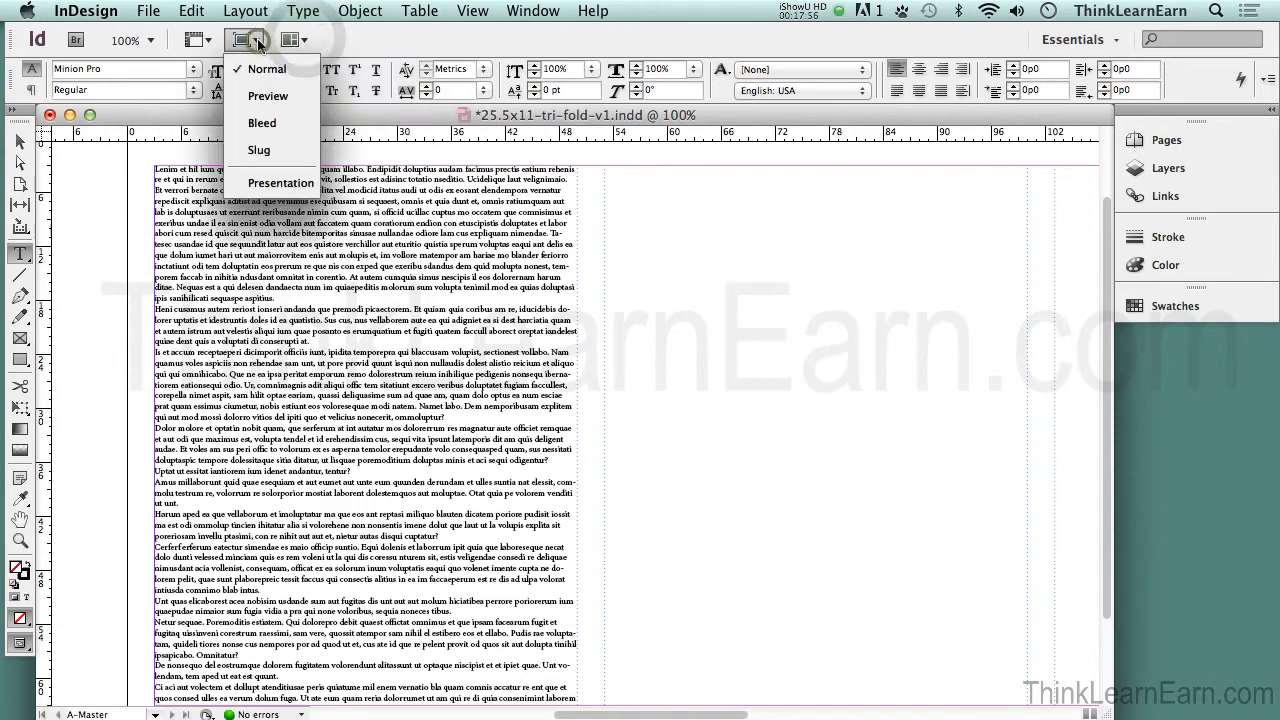
click(300, 188)
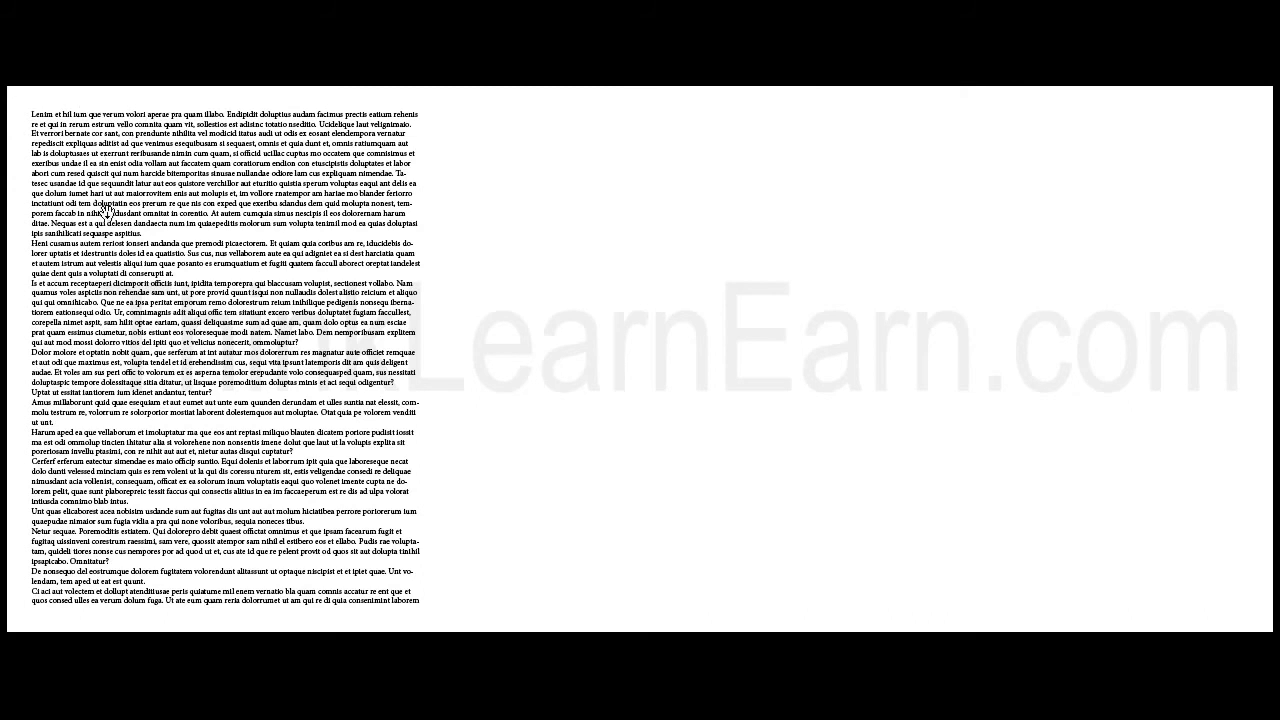
key(Escape)
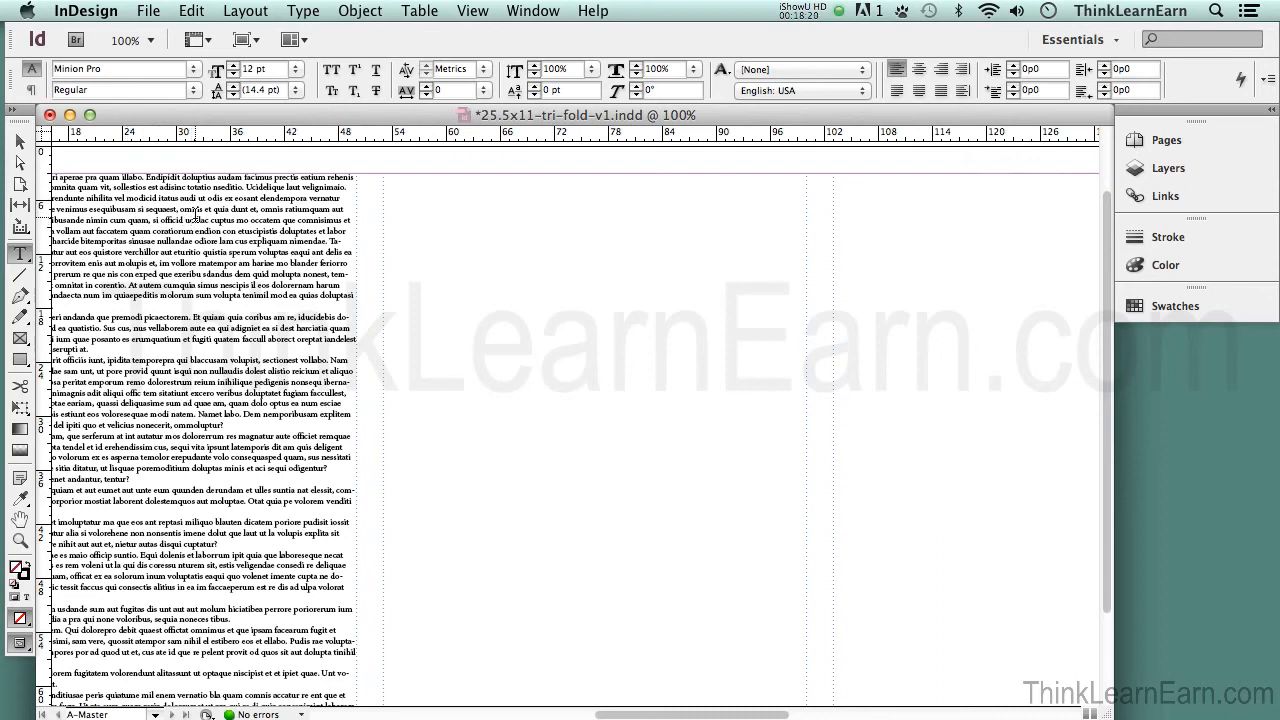
Select and copy all the placeholder text in the left text frame.
key(super+0)
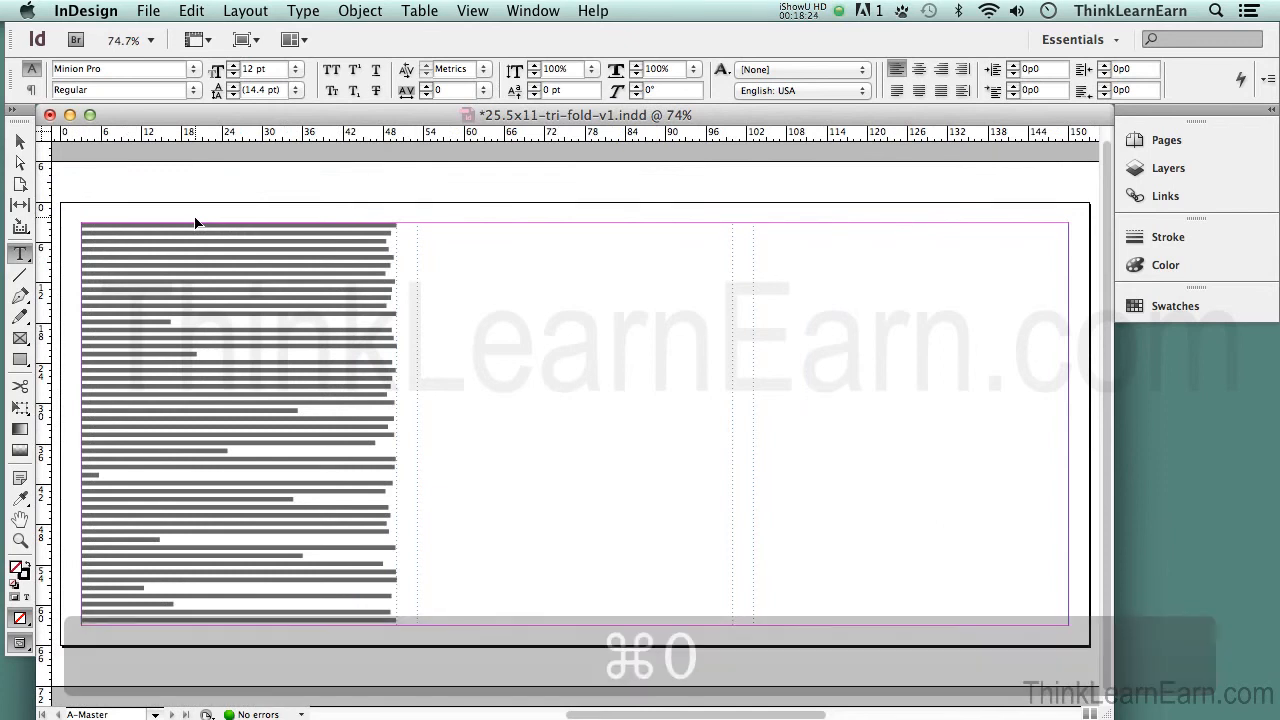
key(super+equal)
key(super+equal)
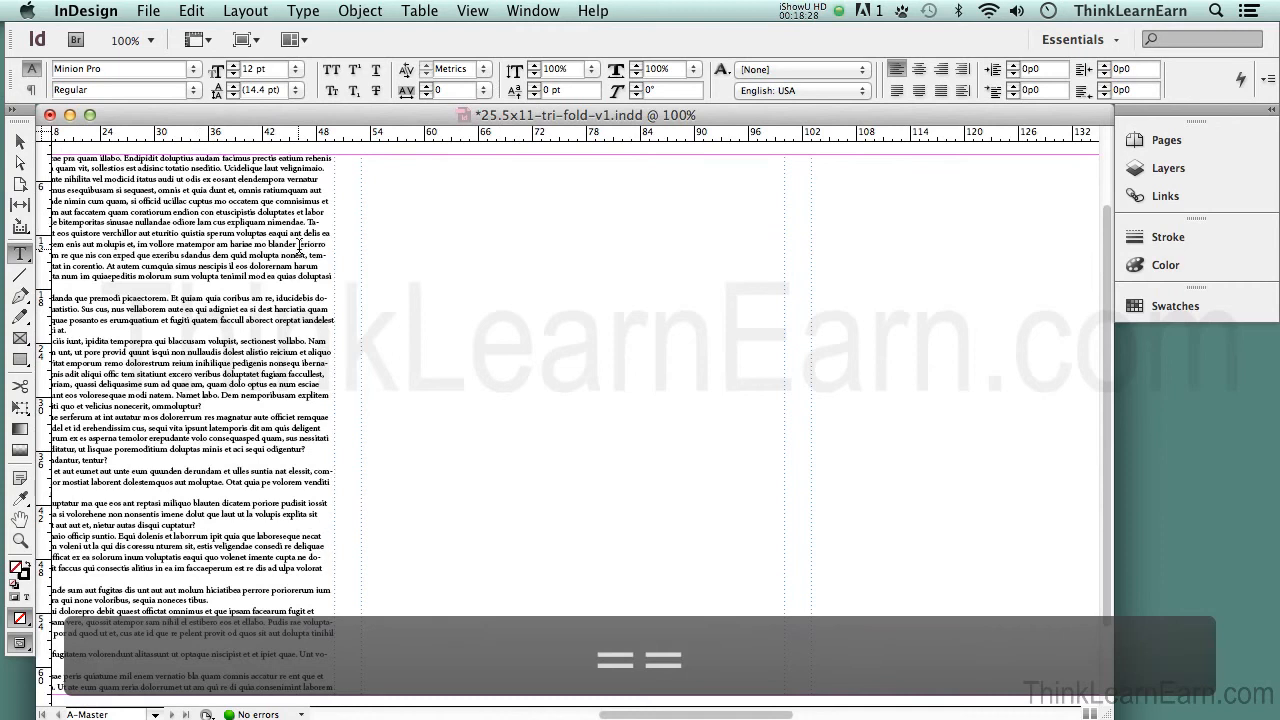
super+click(361, 259)
click(443, 238)
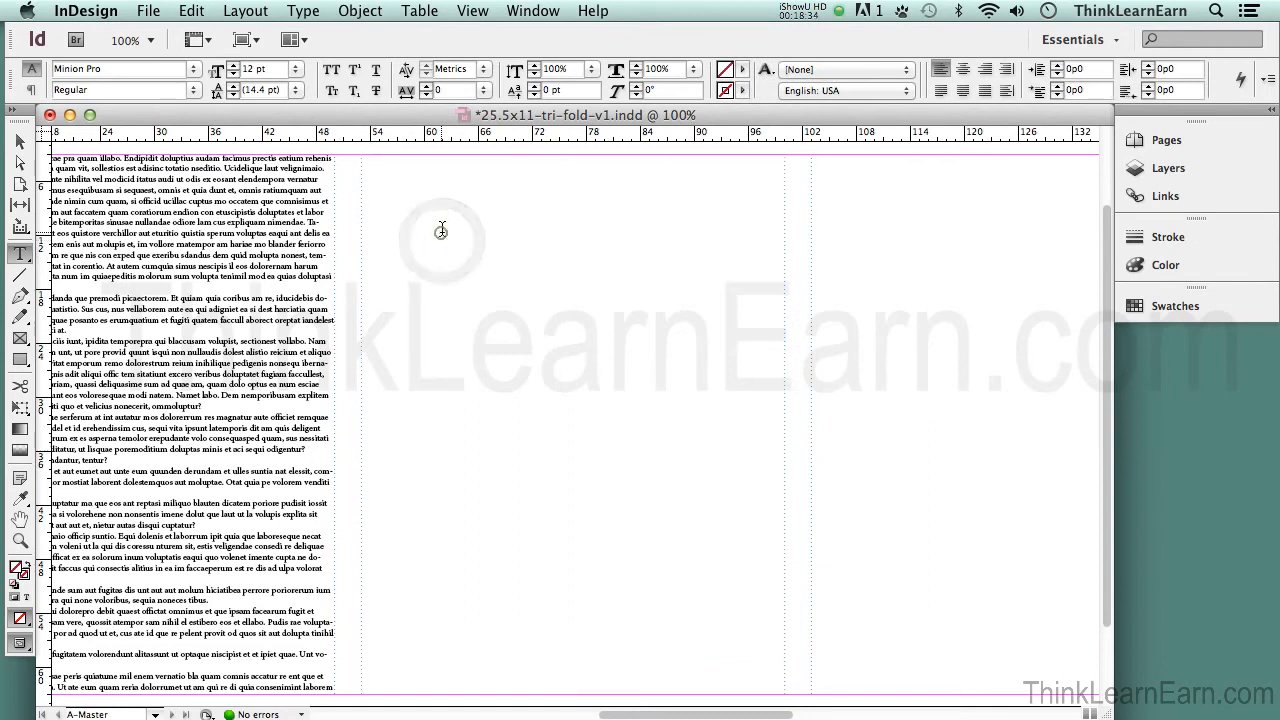
click(293, 195)
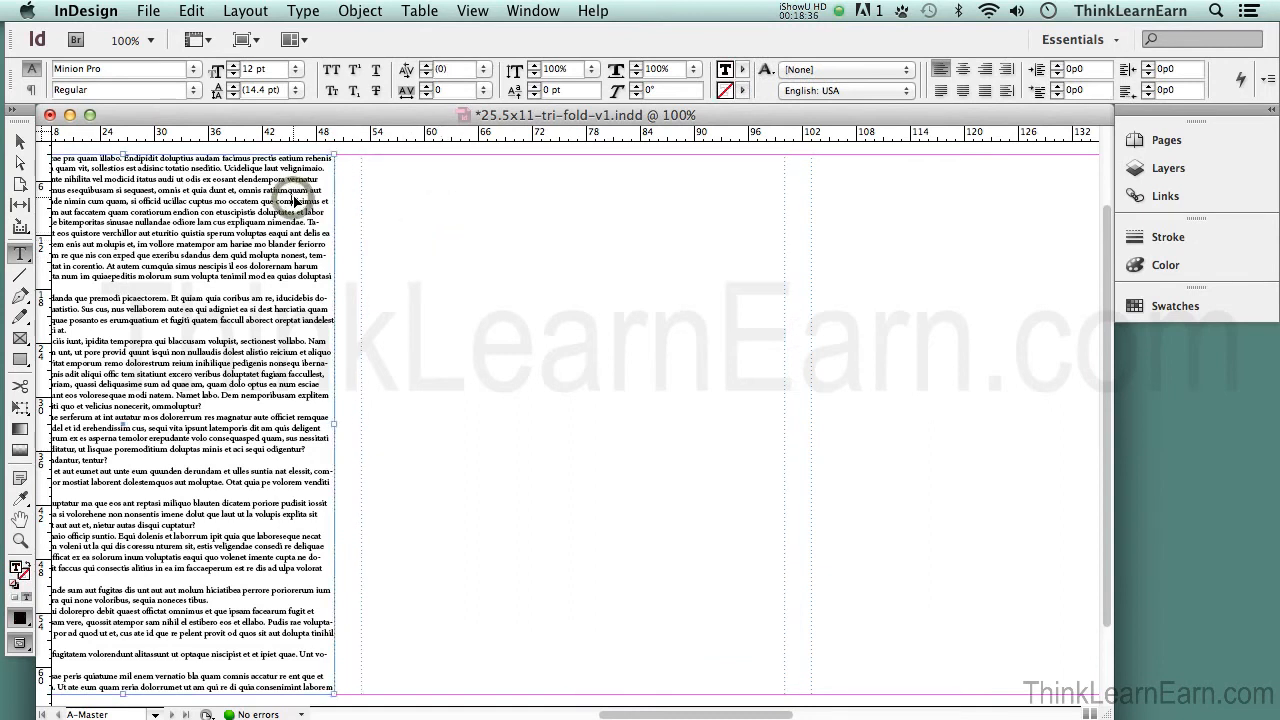
key(super+a)
key(super+c)
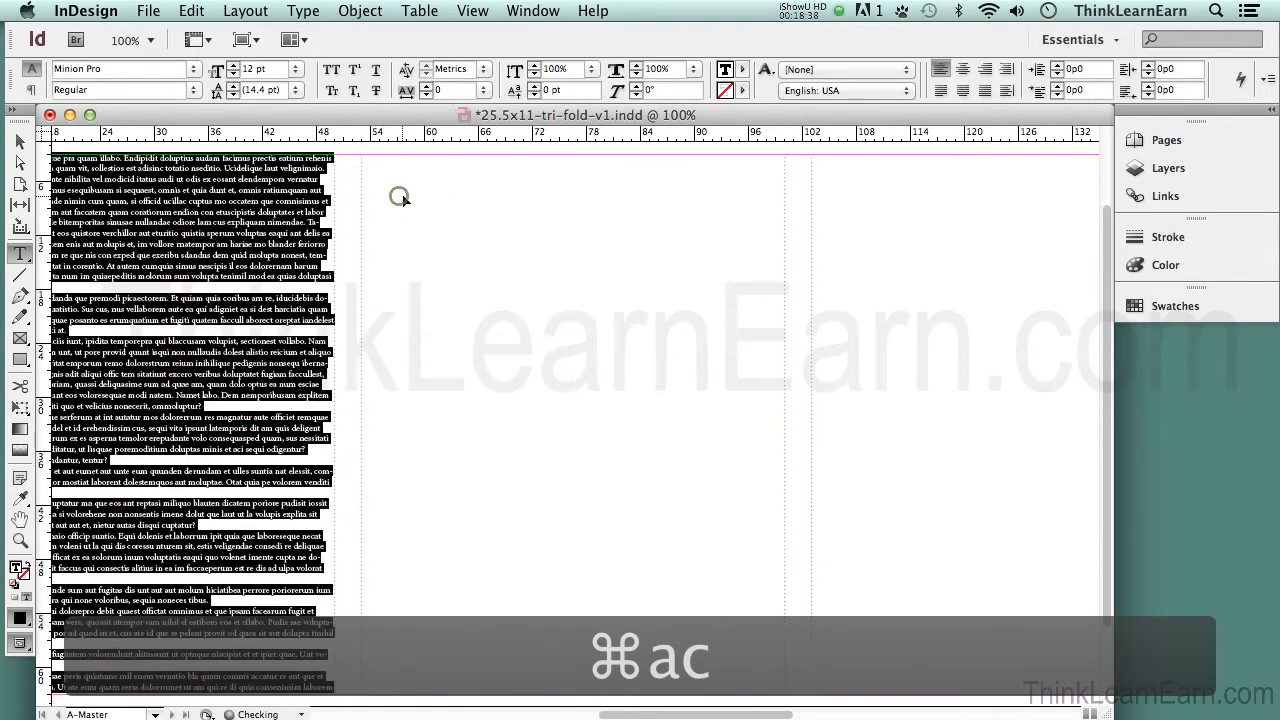
key(super+a)
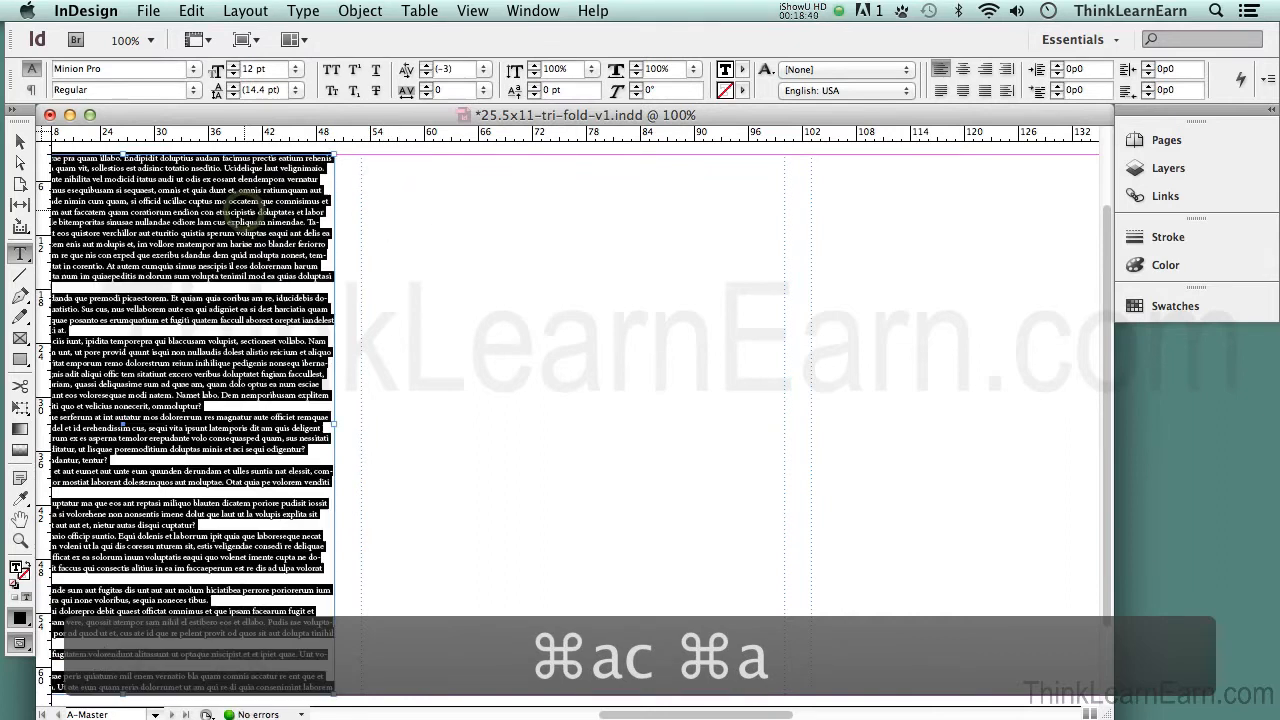
Paste the copied placeholder text into the middle text frame.
click(382, 204)
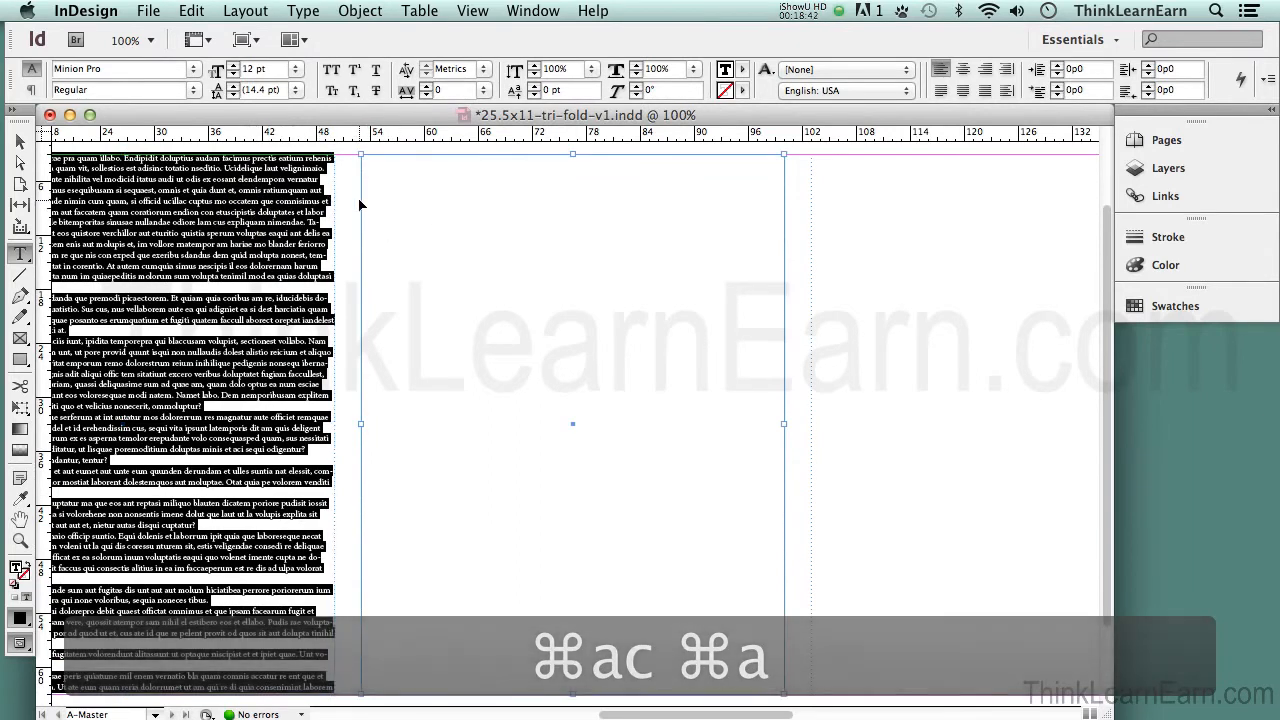
click(392, 204)
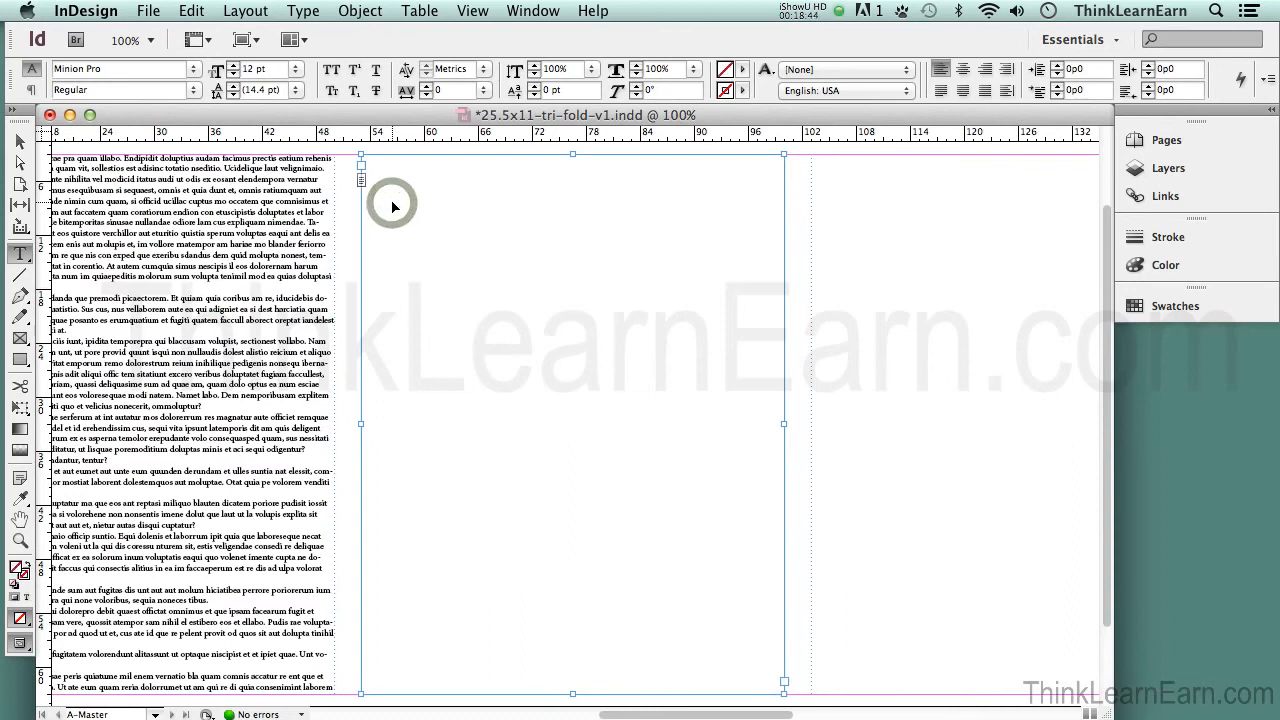
click(393, 198)
key(super+v)
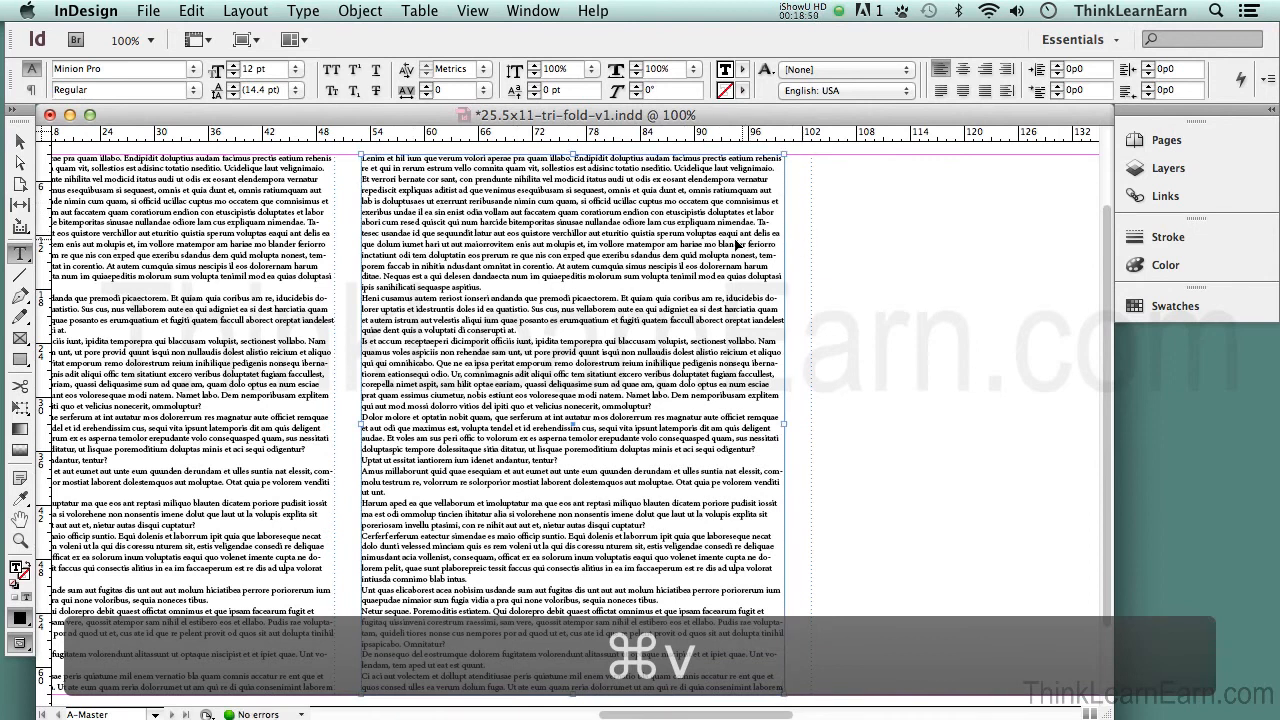
Paste the copied placeholder text into the right text frame and save the document.
click(858, 243)
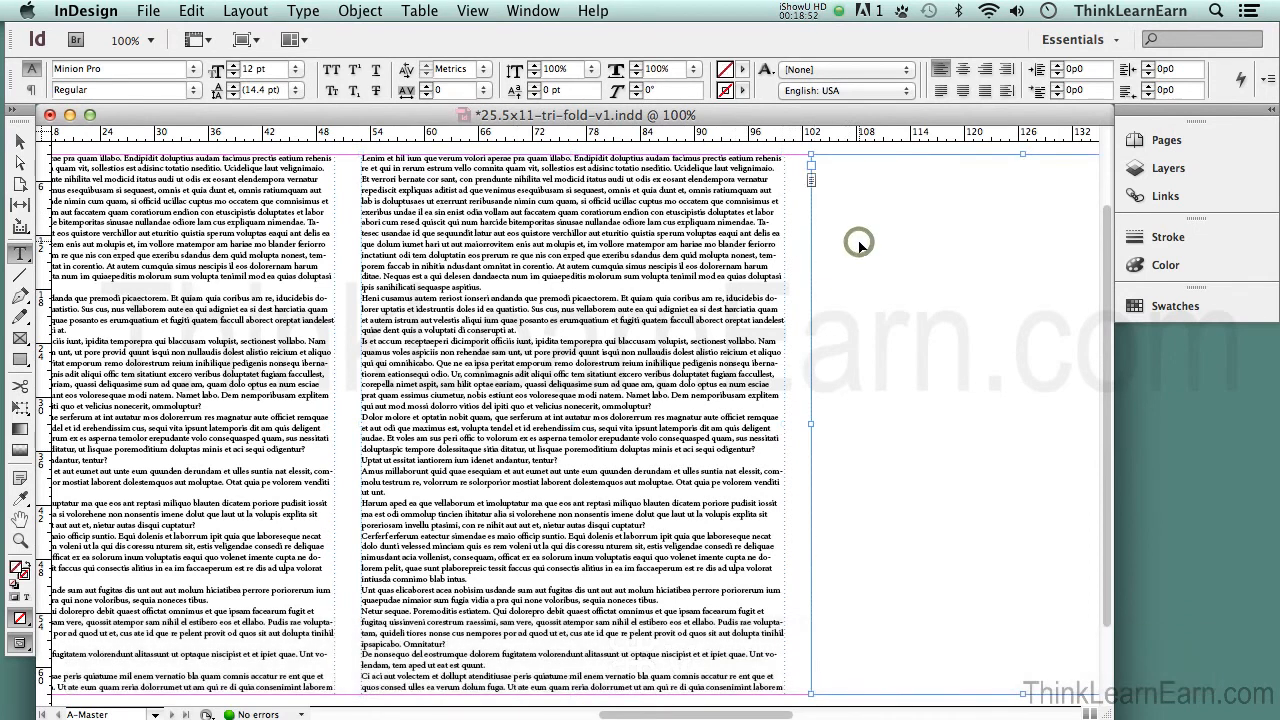
click(858, 238)
key(super+v)
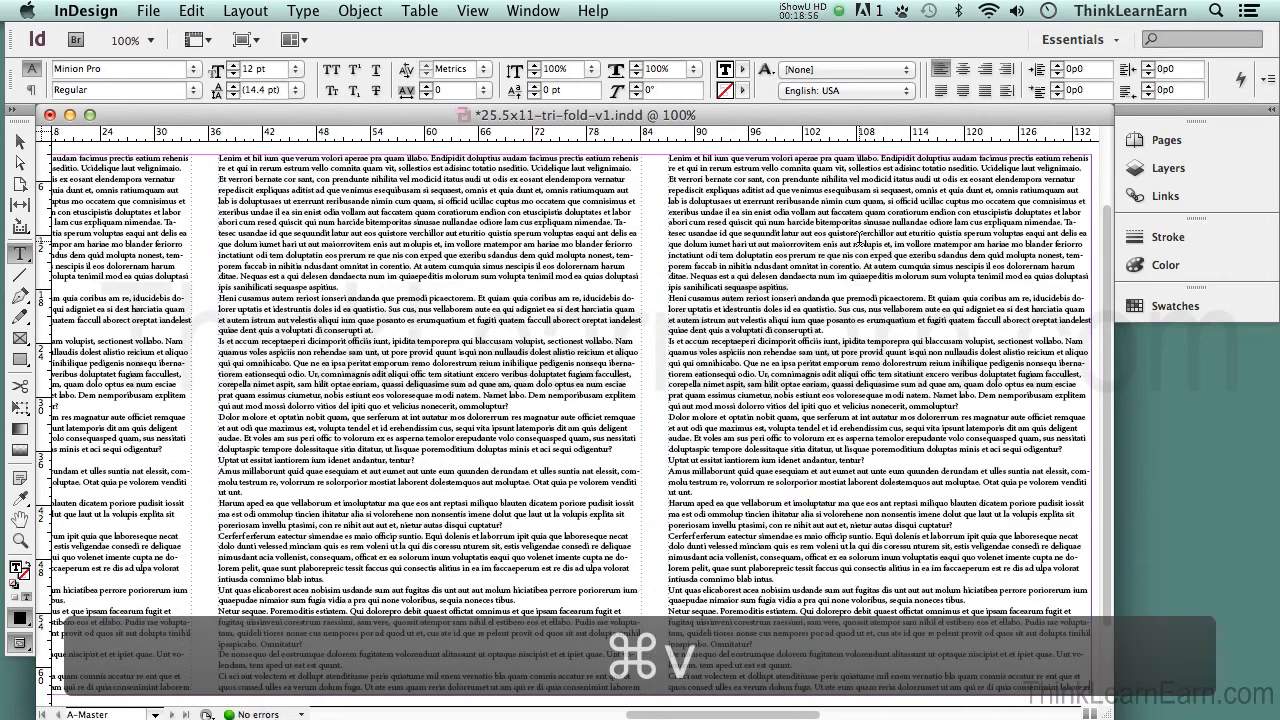
click(655, 203)
key(super+s)
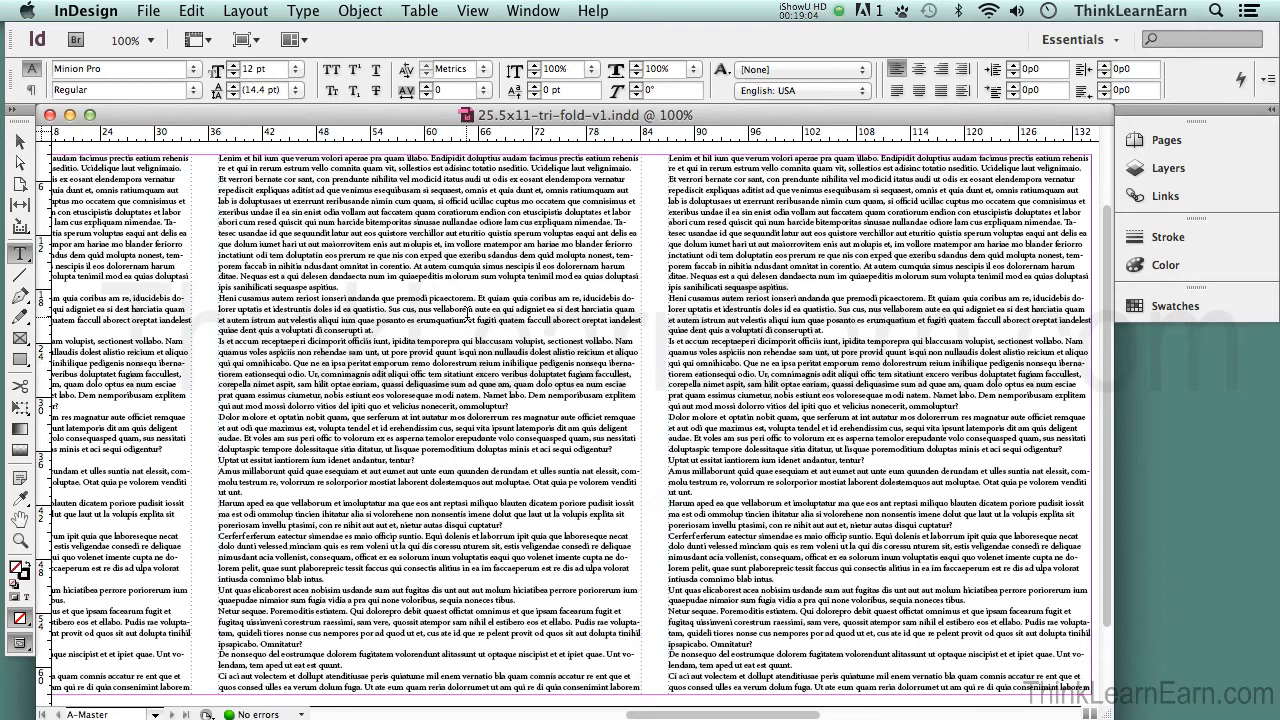
Try a 0.25-inch inset spacing on all sides of the left text frame with preview on, and undo it.
alt+drag(431, 307, 782, 320)
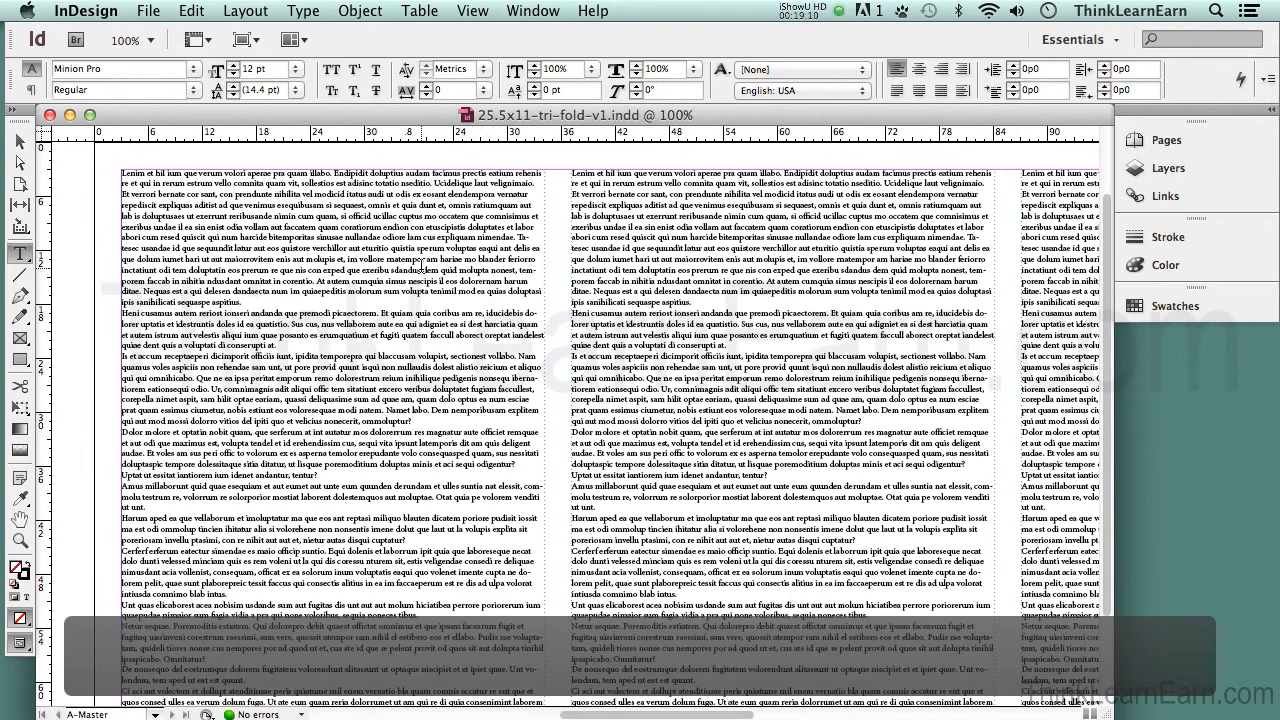
key(super)
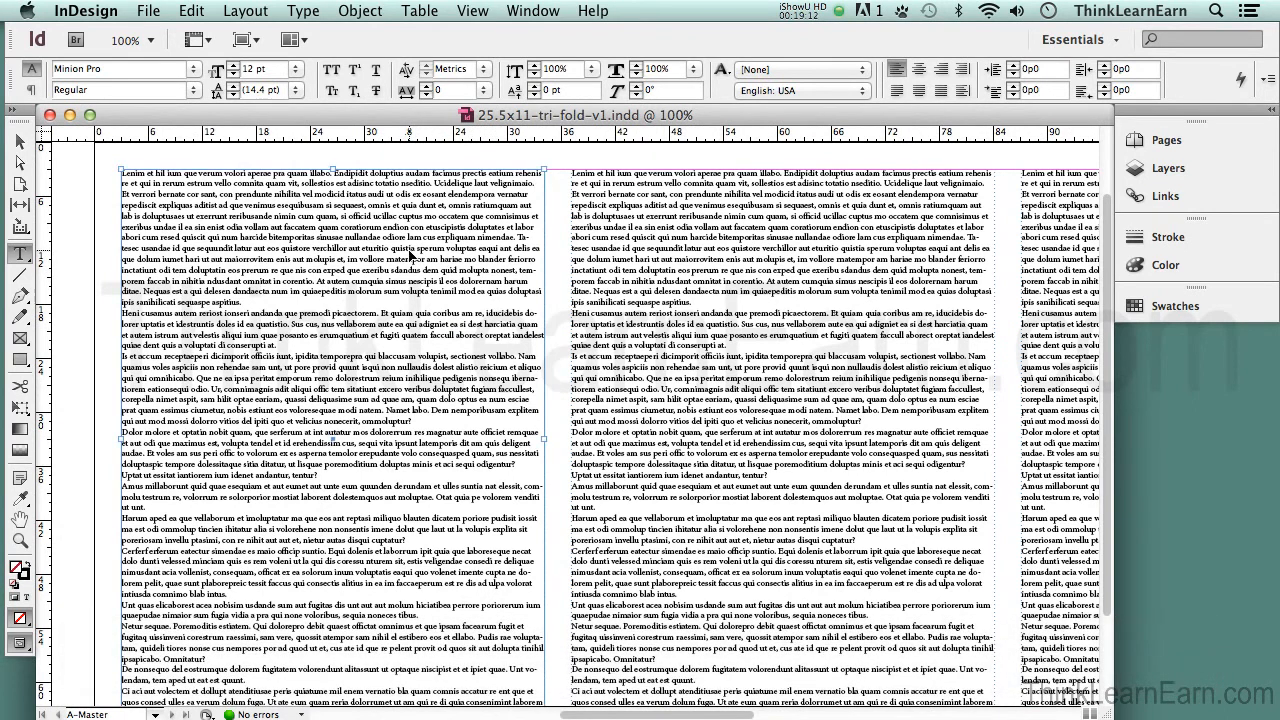
click(410, 252)
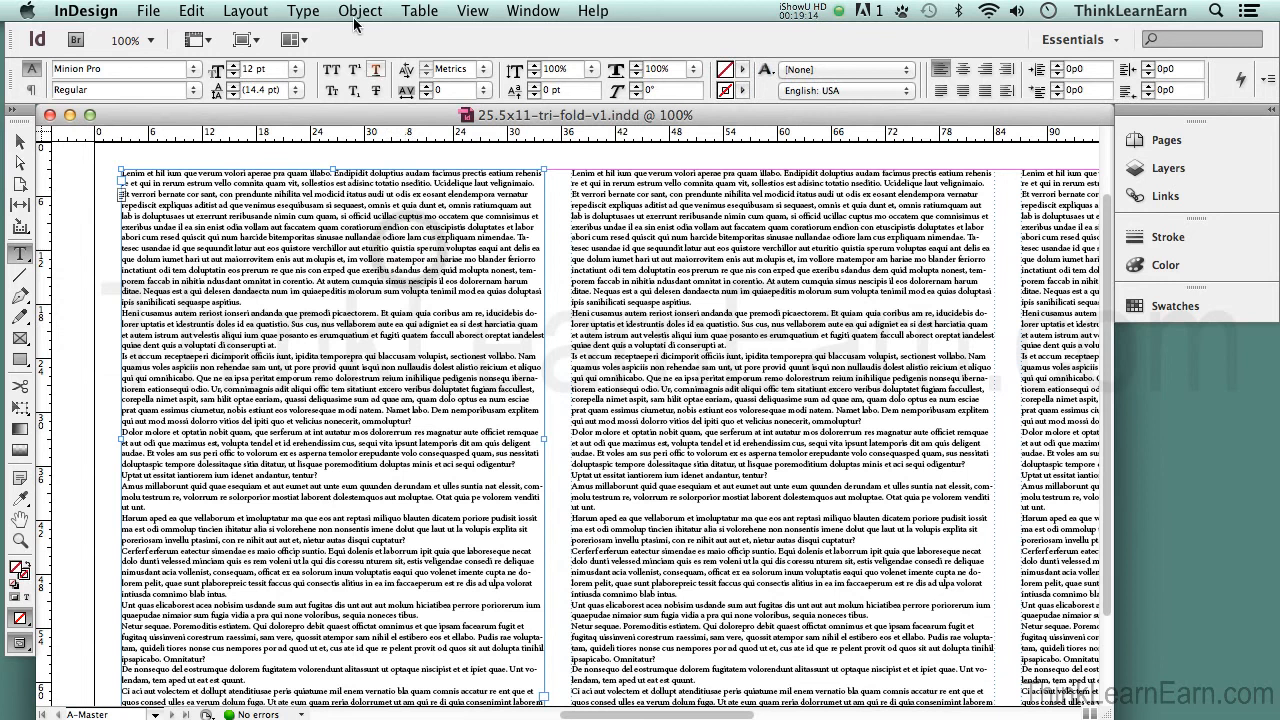
click(360, 11)
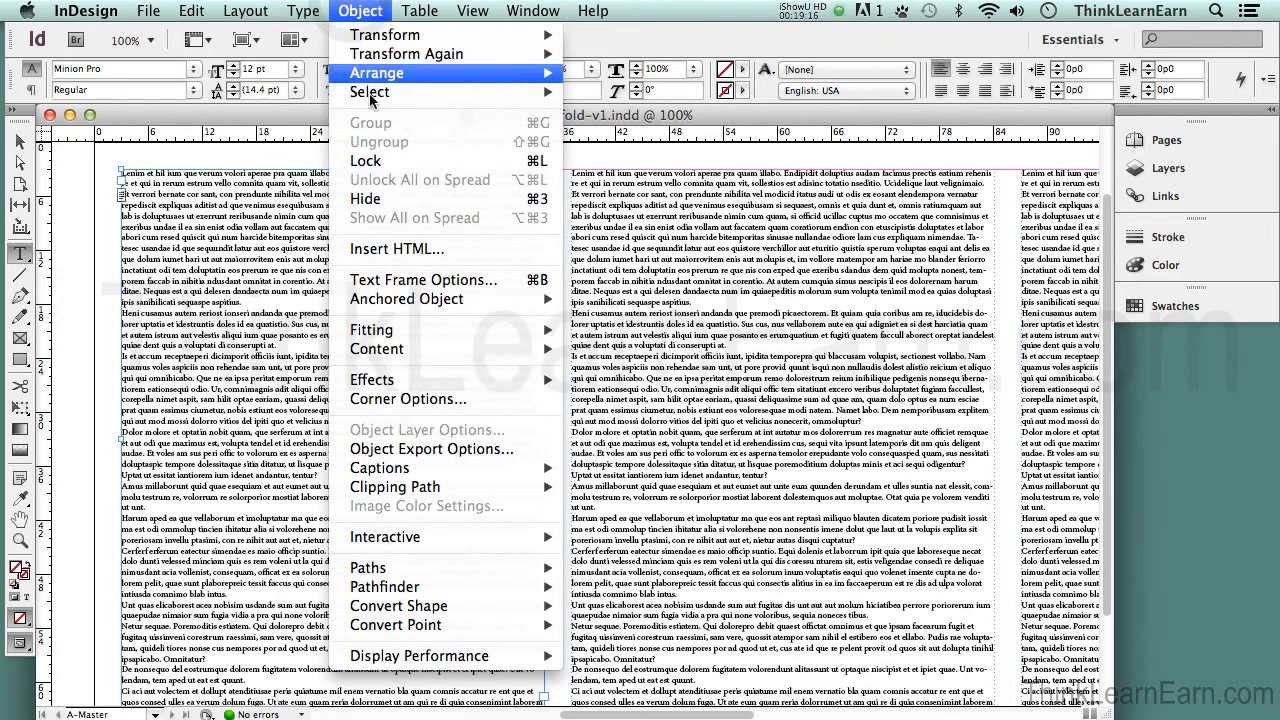
click(541, 289)
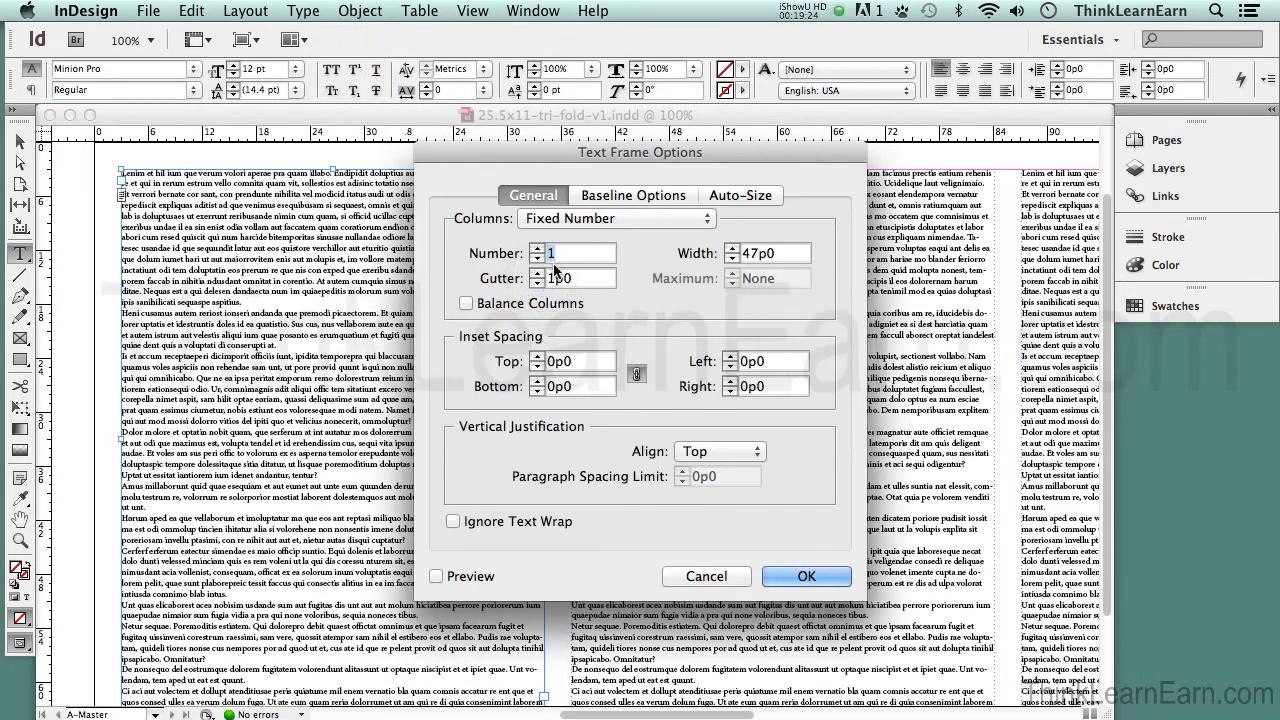
click(580, 362)
text(.)
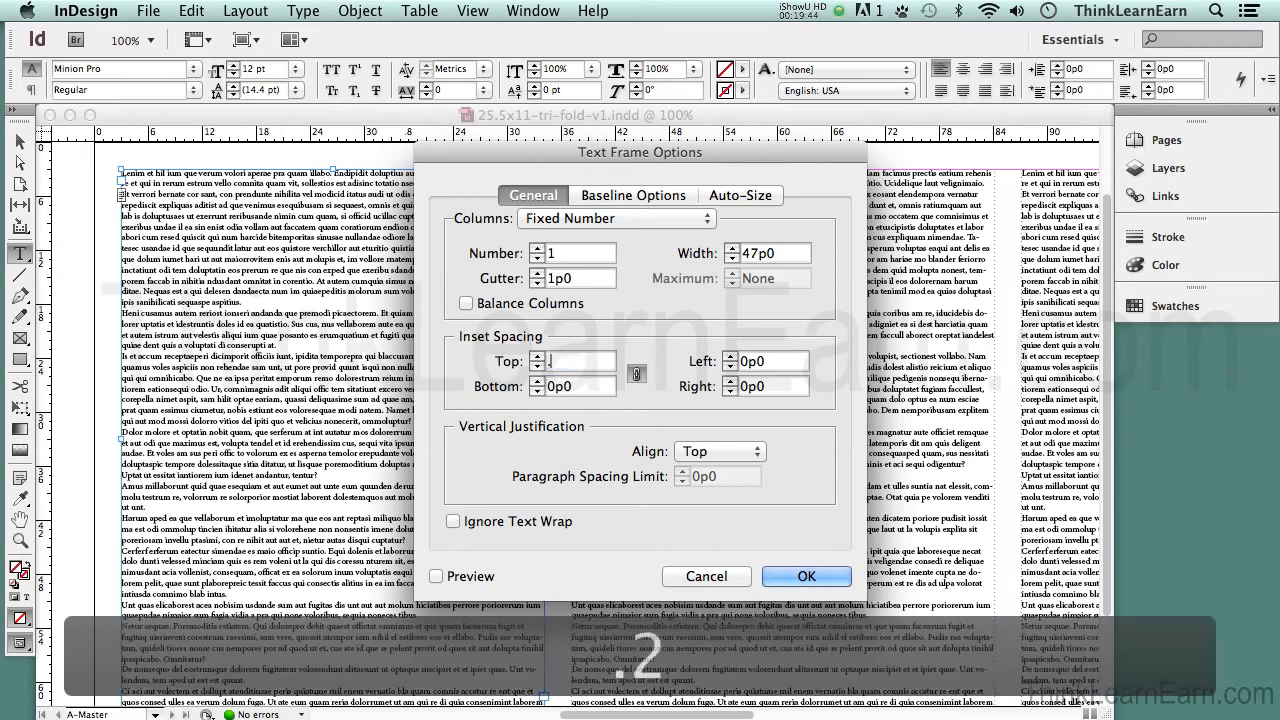
text(25")
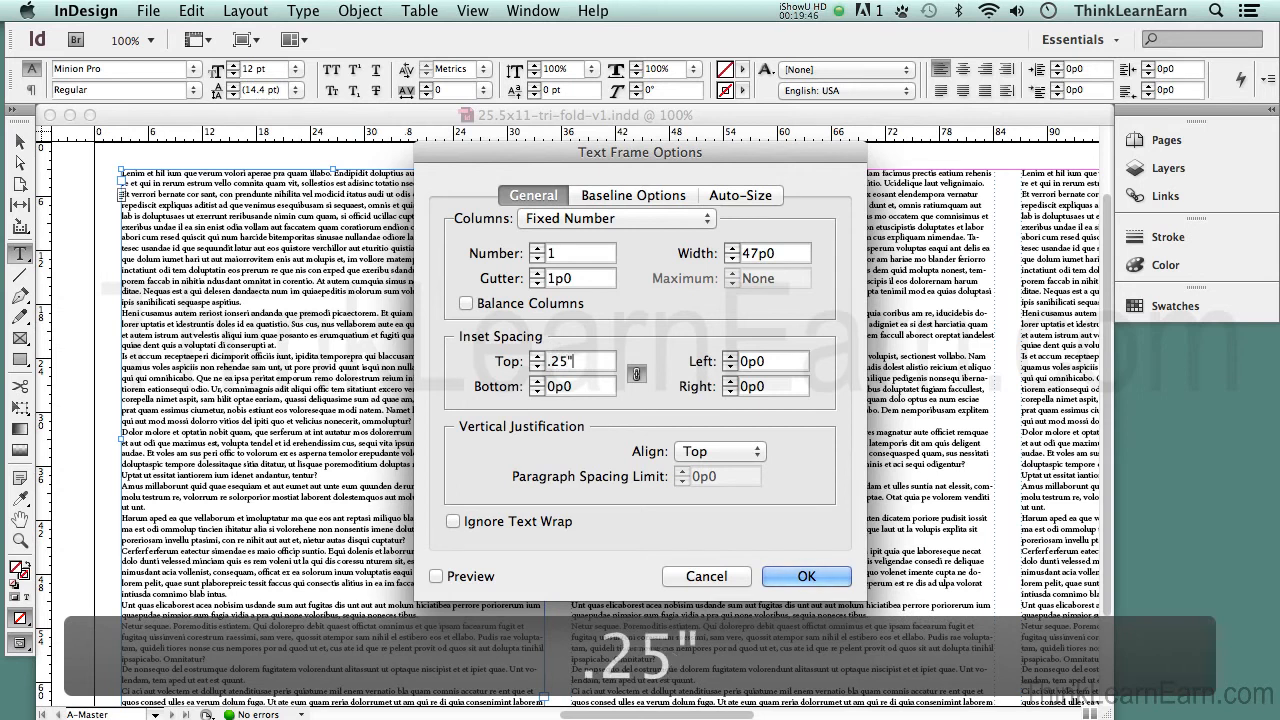
key(Tab)
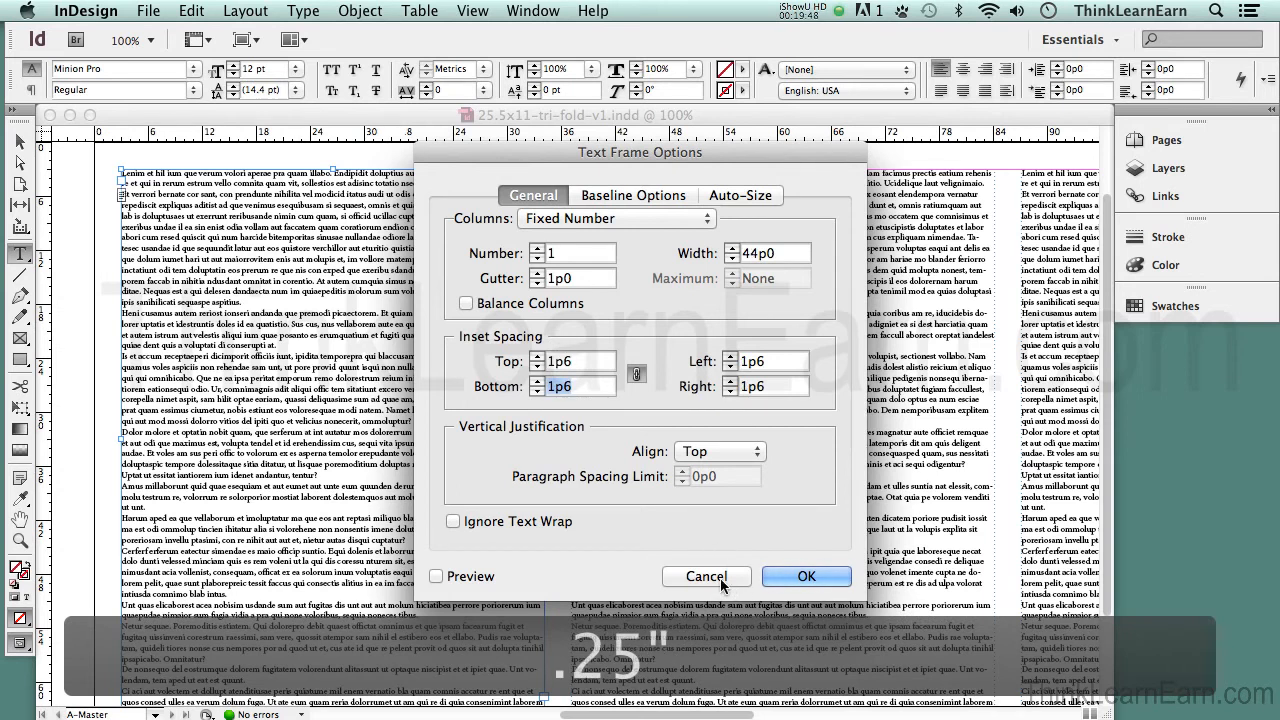
click(438, 577)
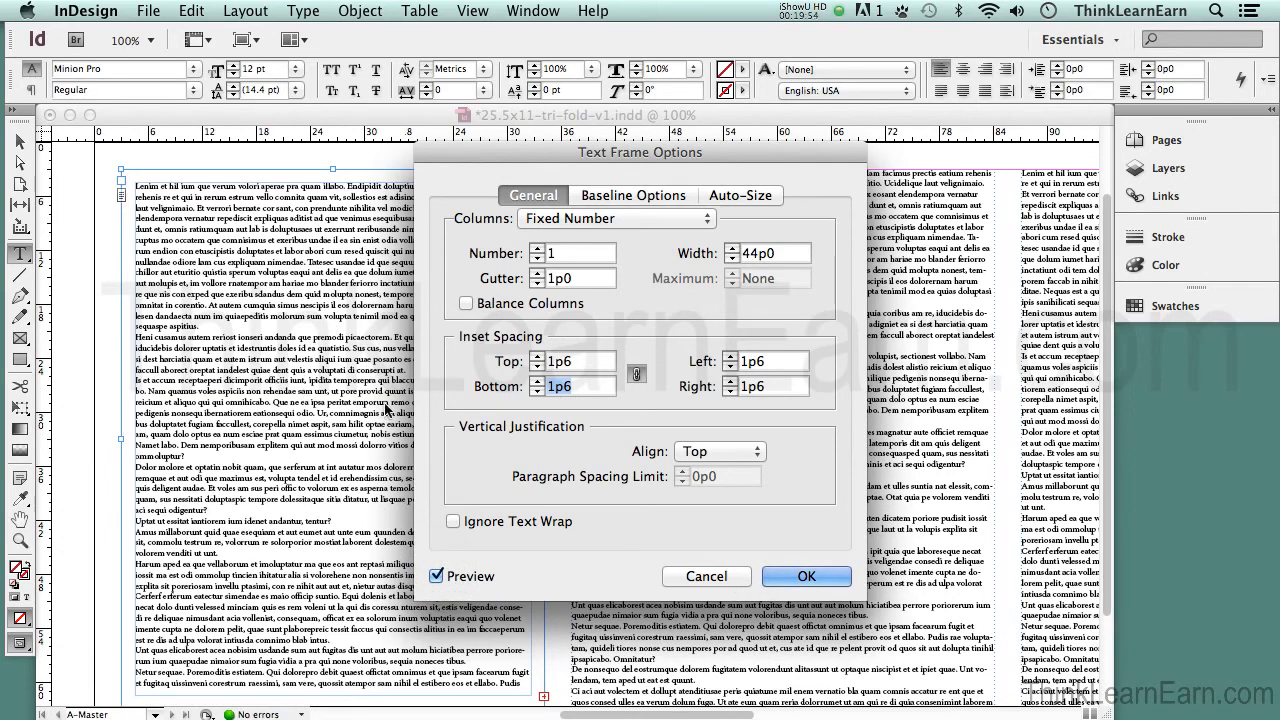
click(790, 576)
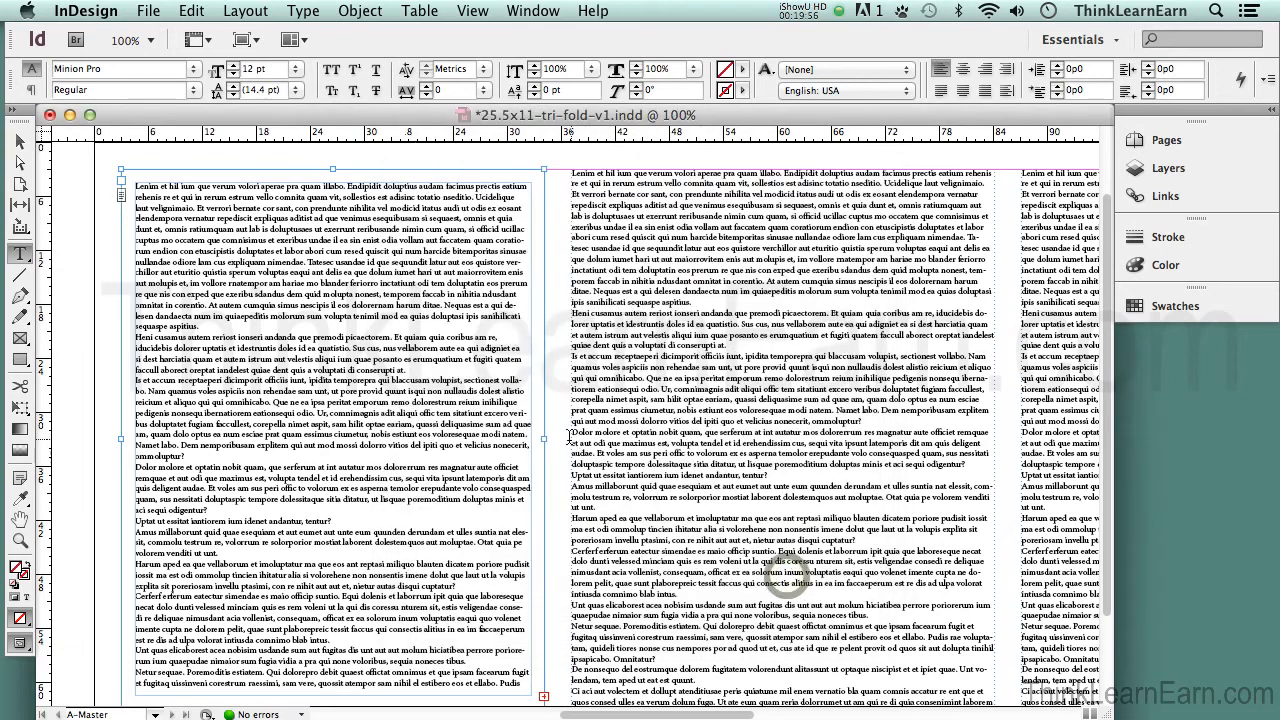
key(super+z)
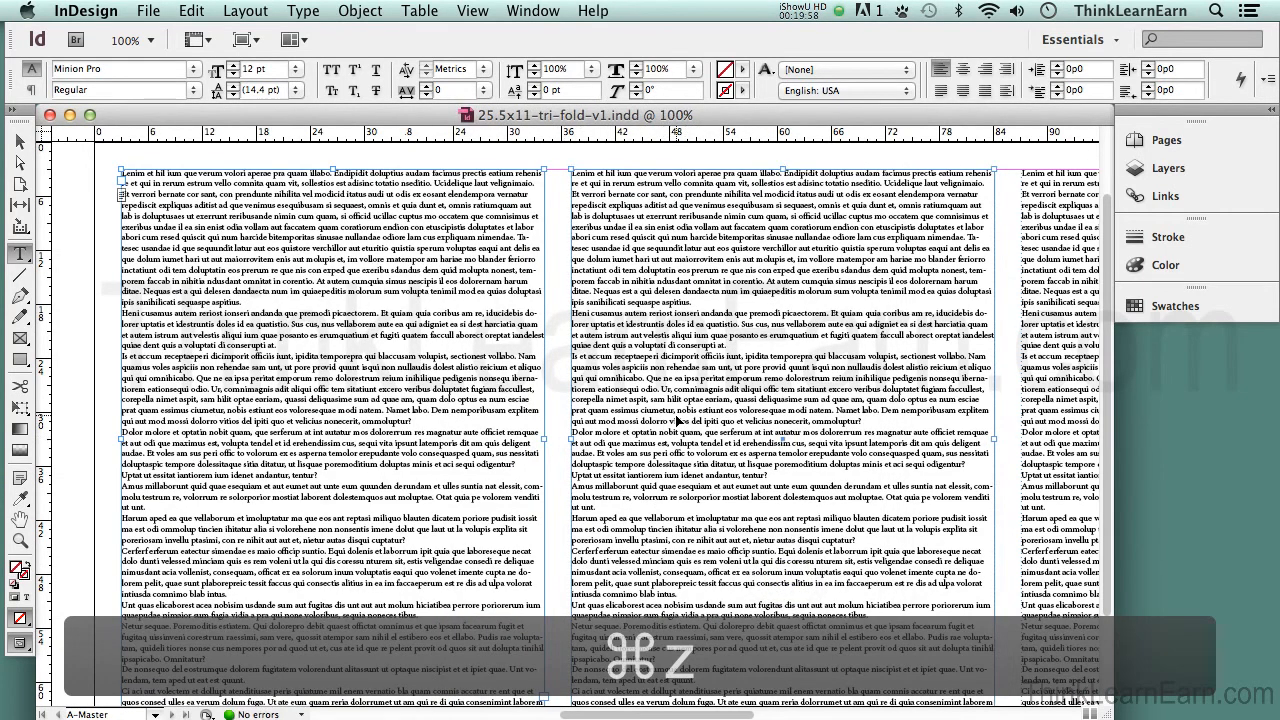
Select all three text frames, preview a 0.25-inch inset spacing on all their sides and cancel the change.
shift+super+click(1042, 411)
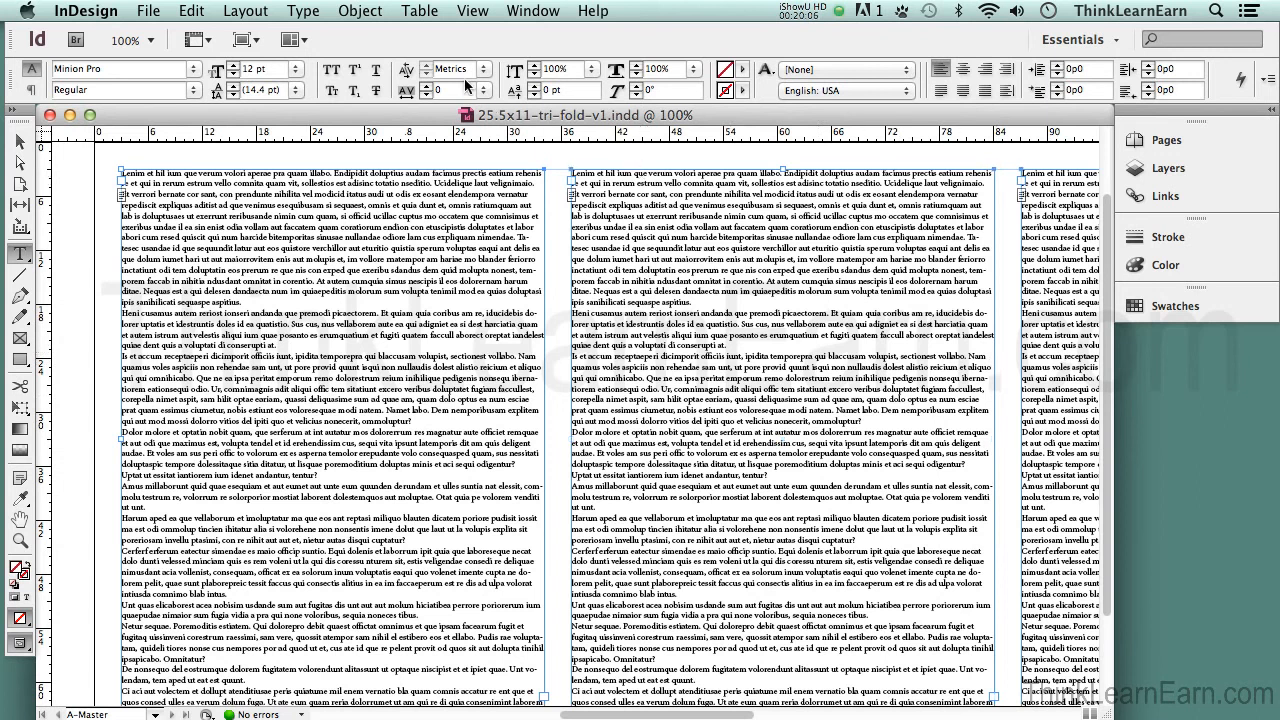
click(365, 11)
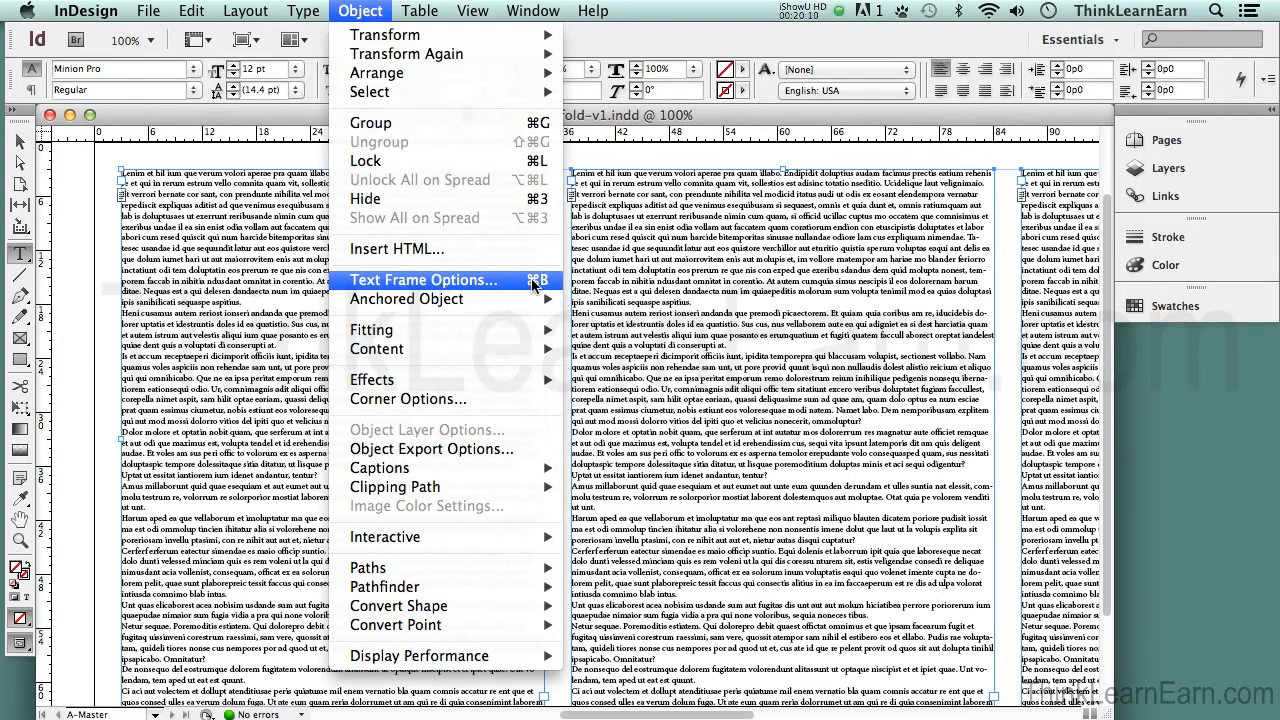
click(425, 280)
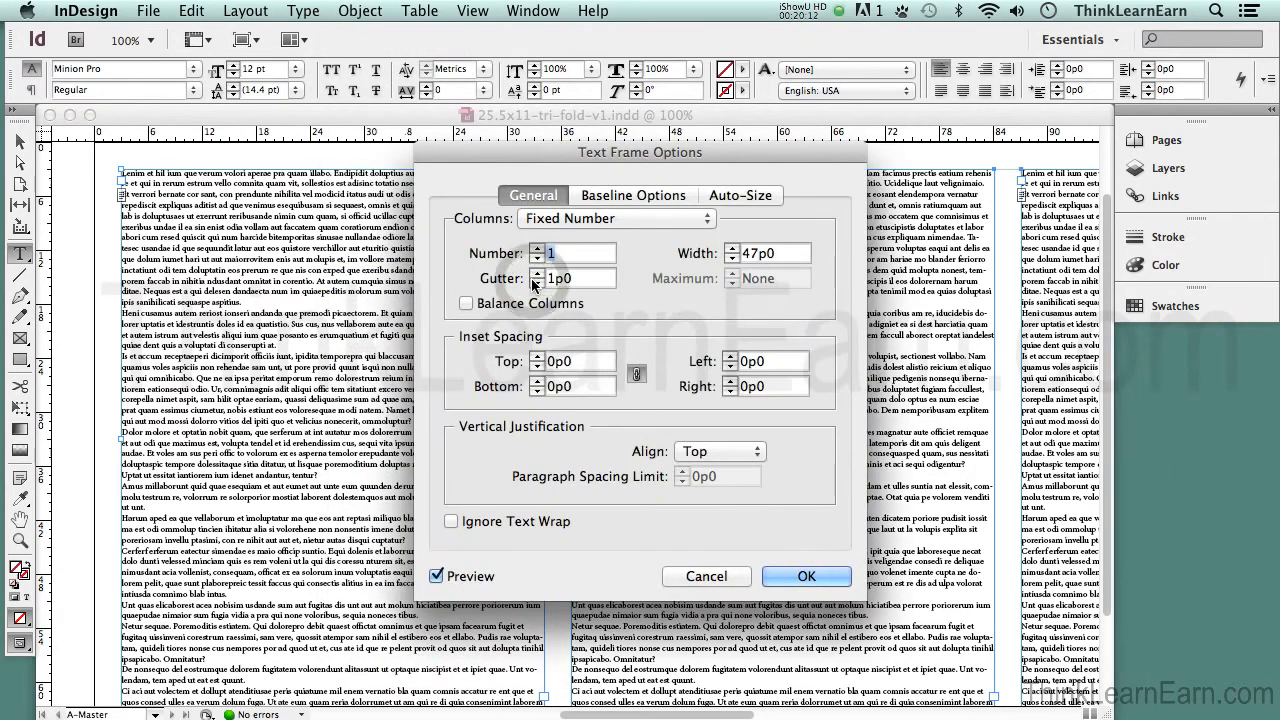
double_click(580, 360)
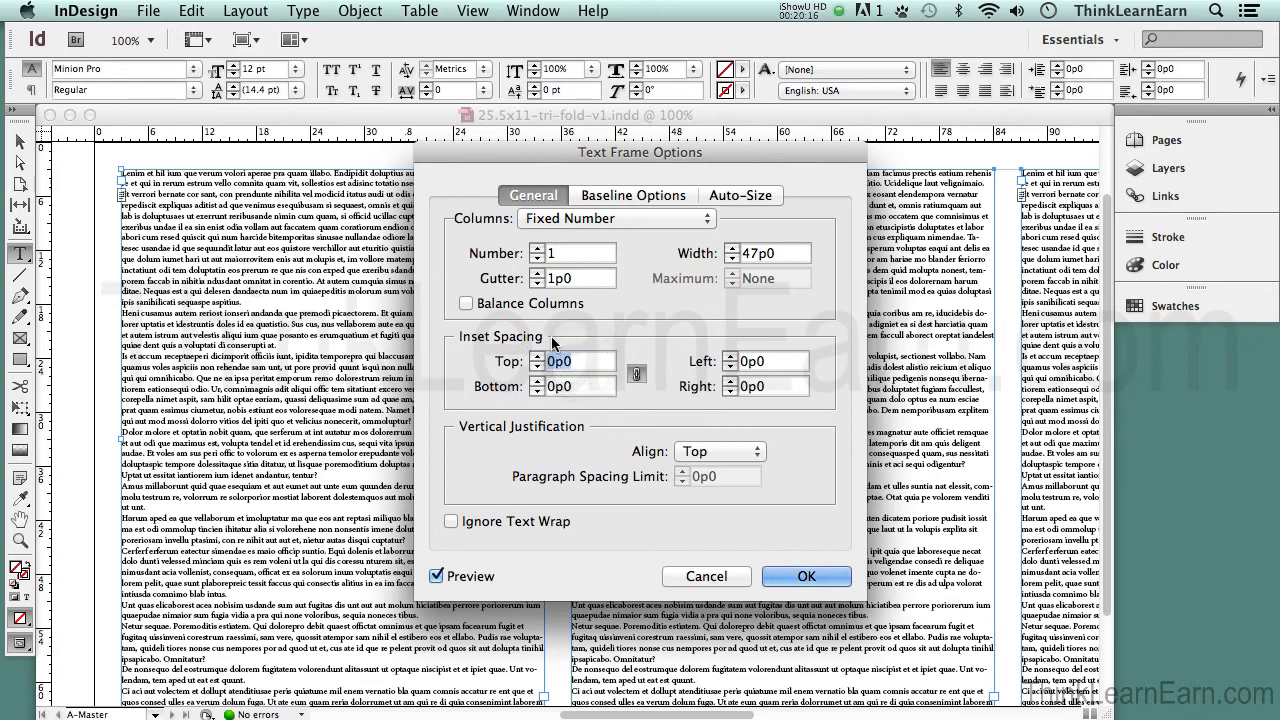
key(BackSpace)
text(.25")
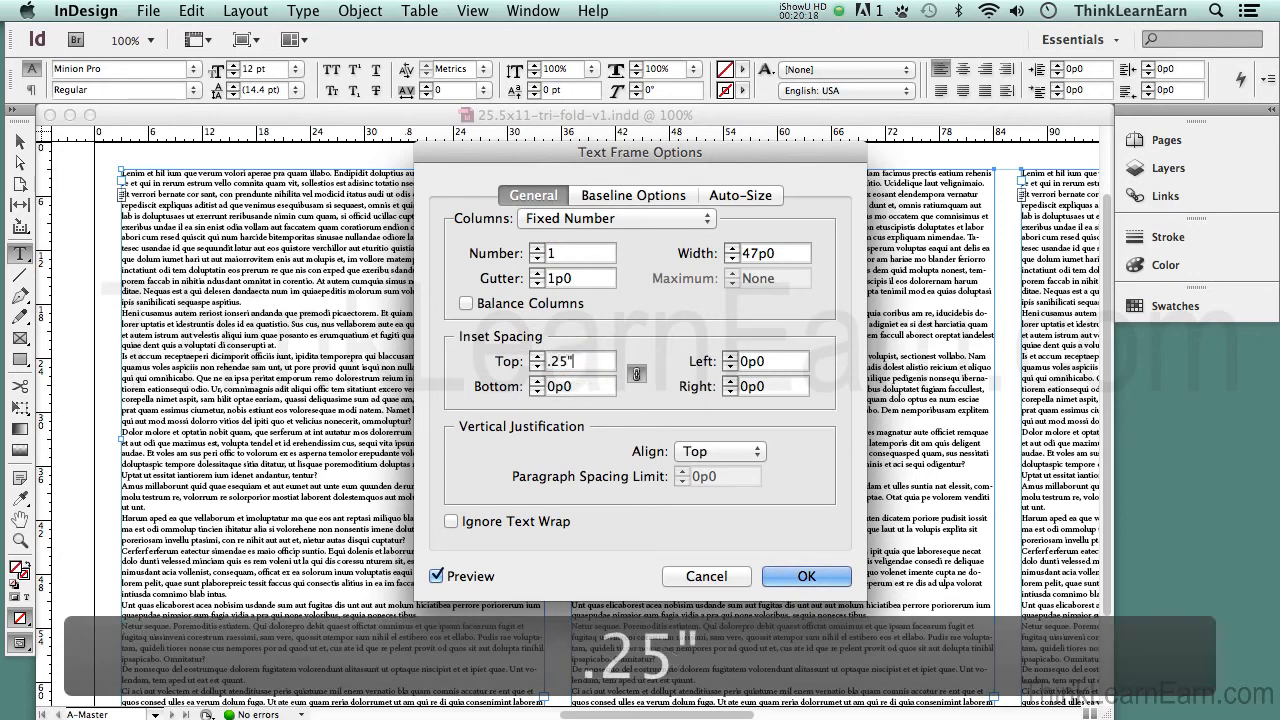
key(Tab)
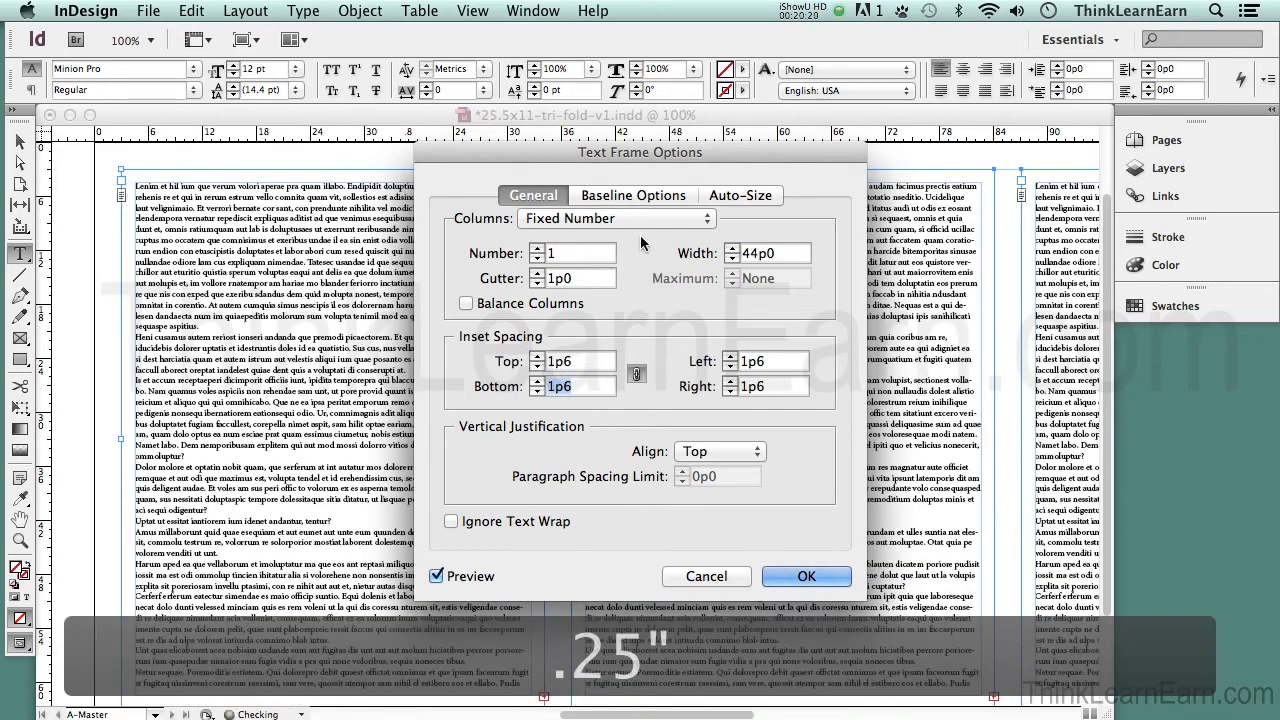
drag(675, 163, 565, 275)
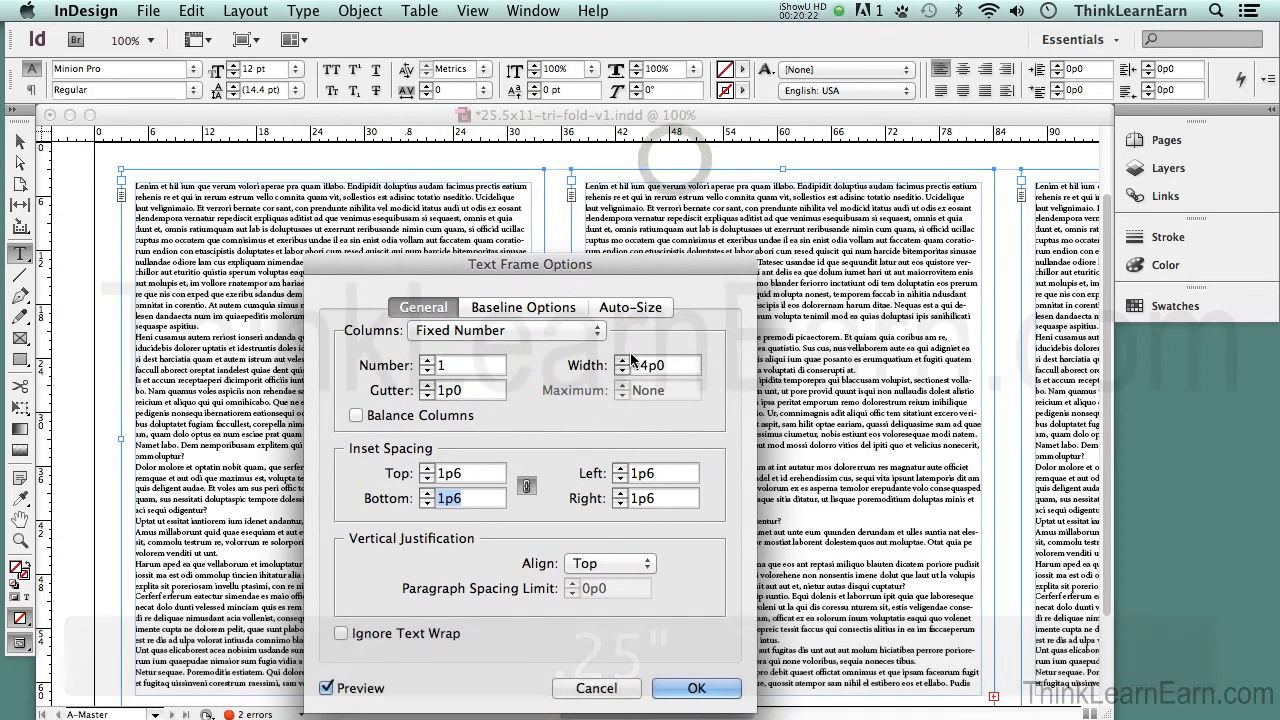
click(597, 688)
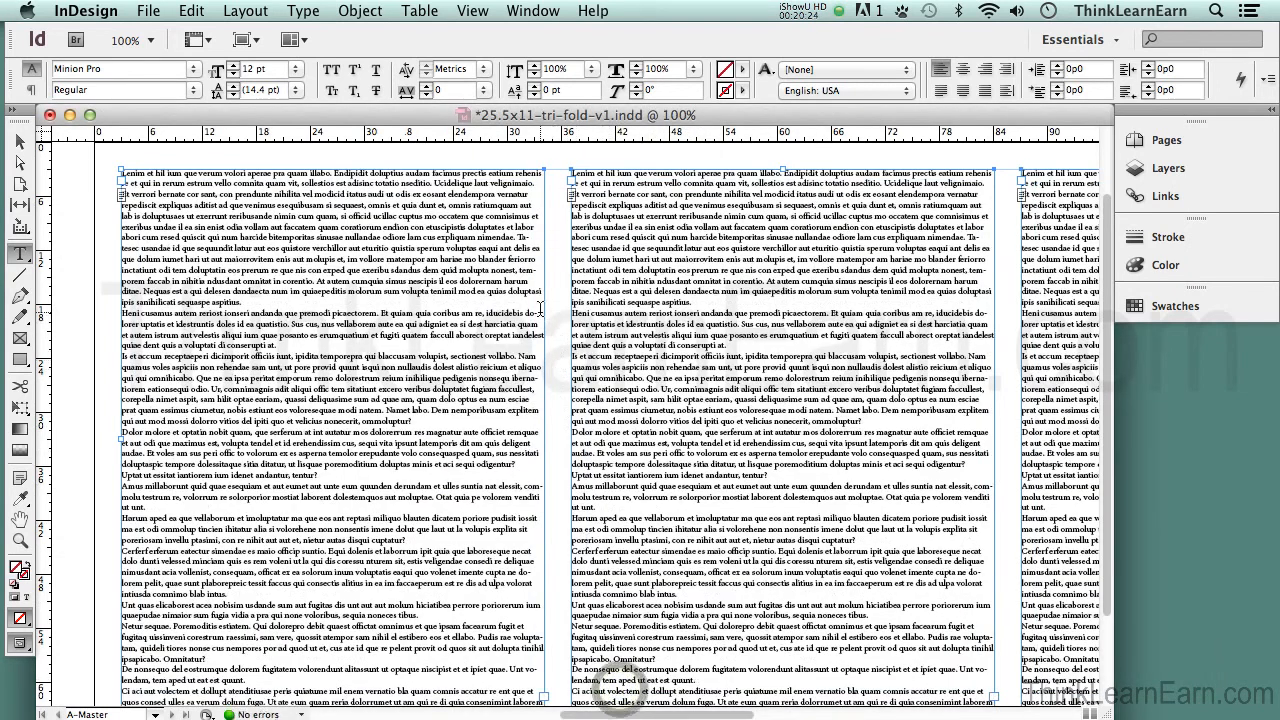
Deselect the text frames and save the document.
click(603, 166)
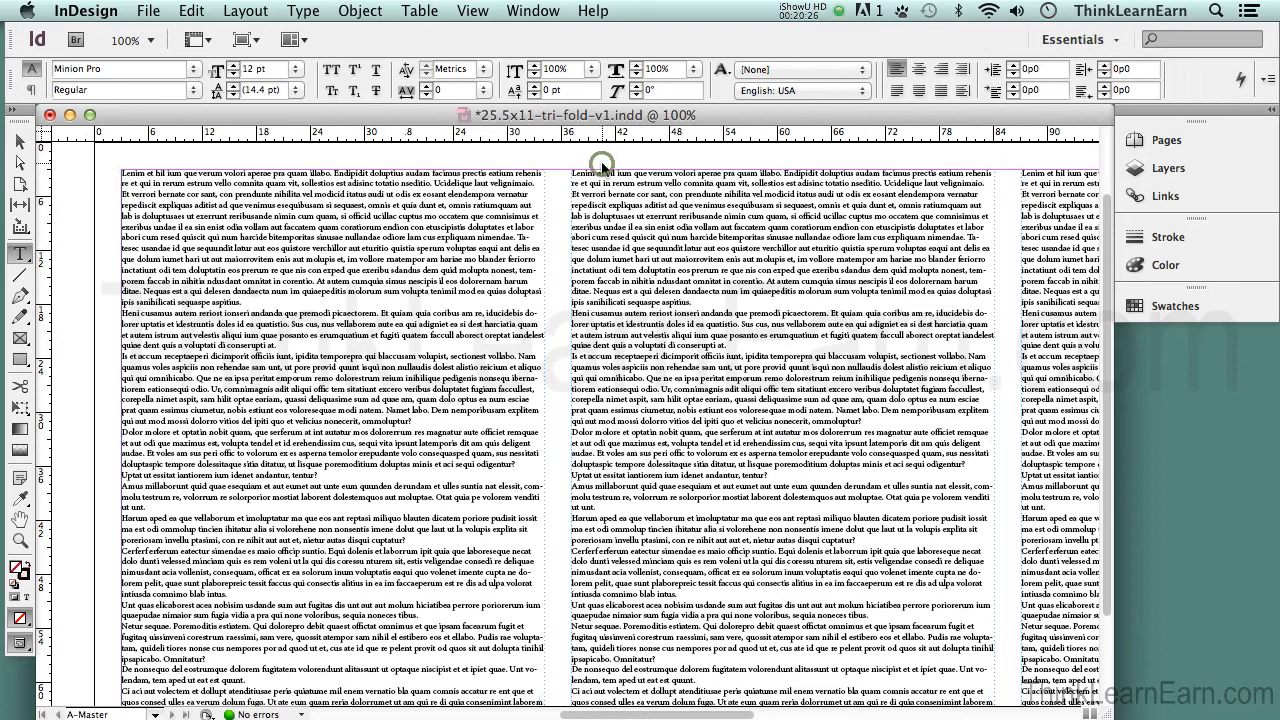
key(super+s)
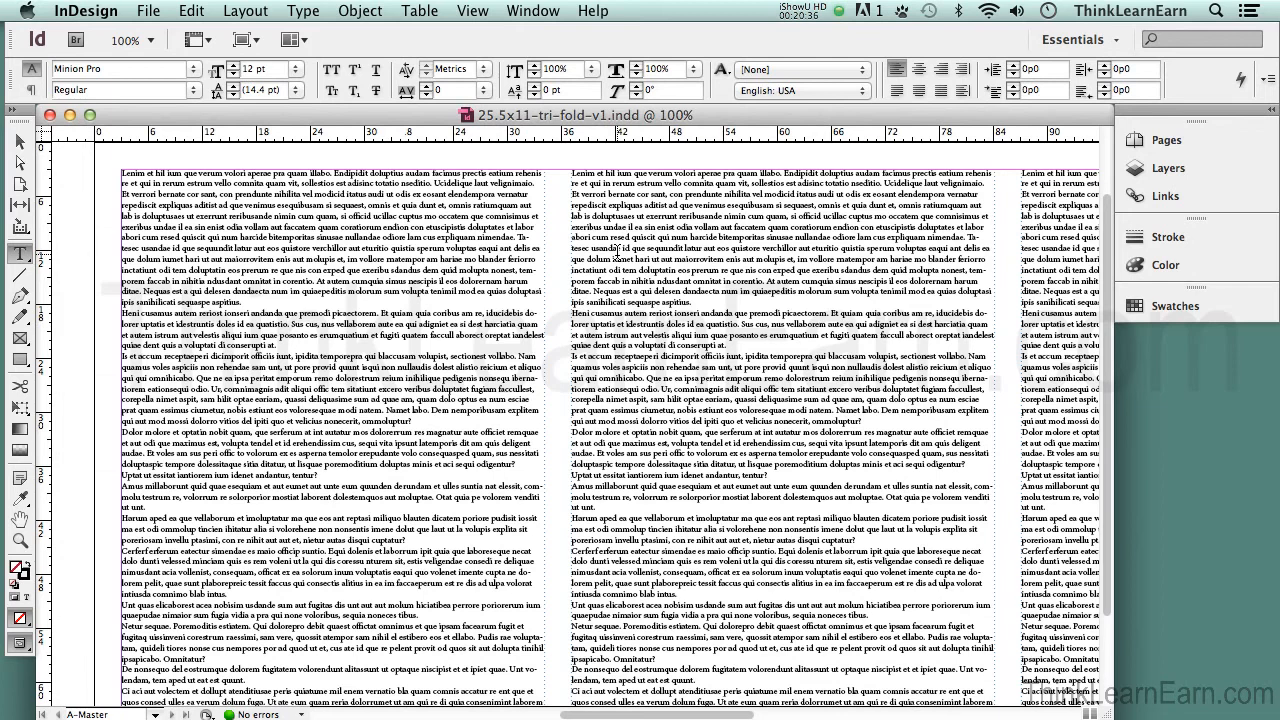
Compare page 1 with A-Master at fit-page zoom and check the text frames on page 1.
click(1140, 142)
double_click(968, 229)
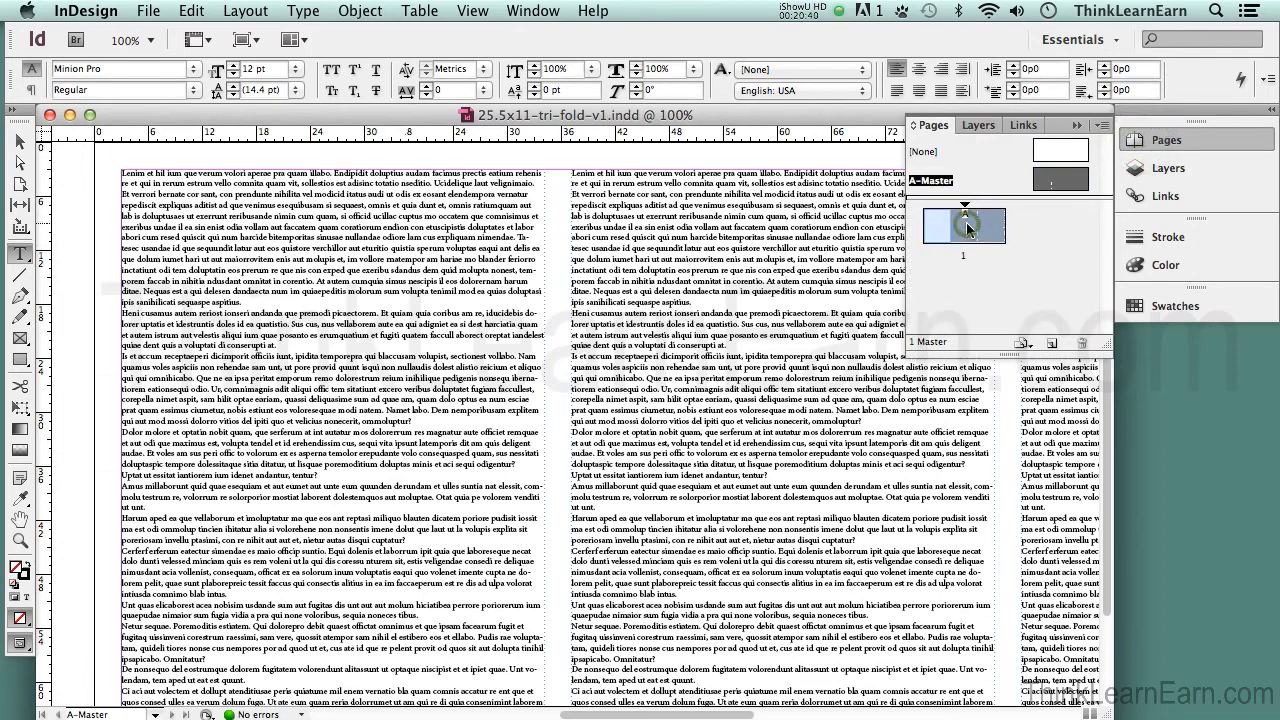
double_click(1058, 180)
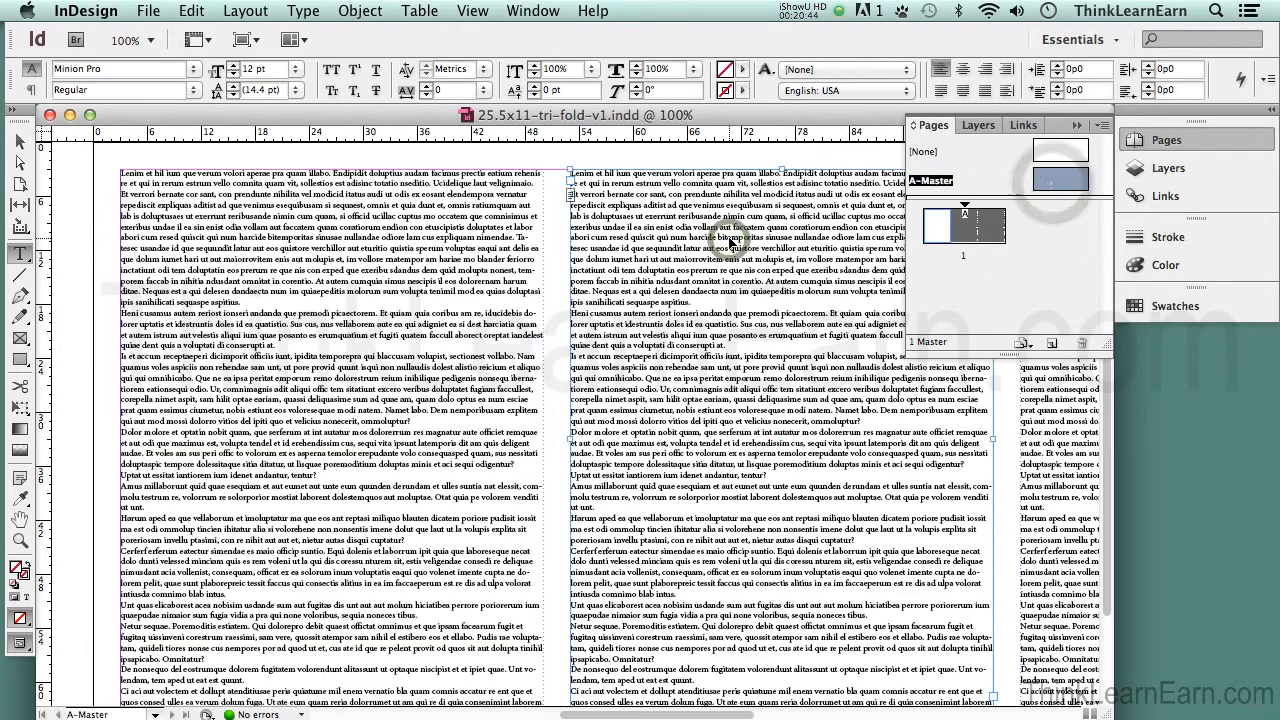
key(super+0)
double_click(985, 248)
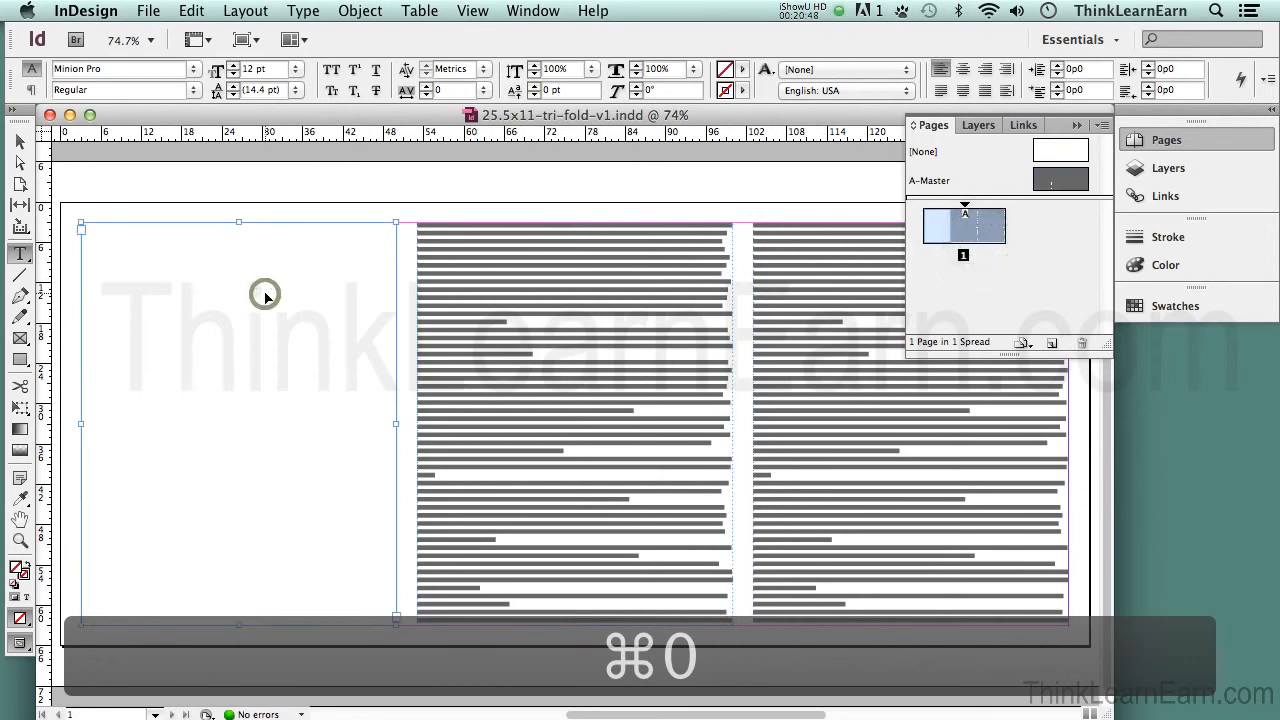
click(503, 290)
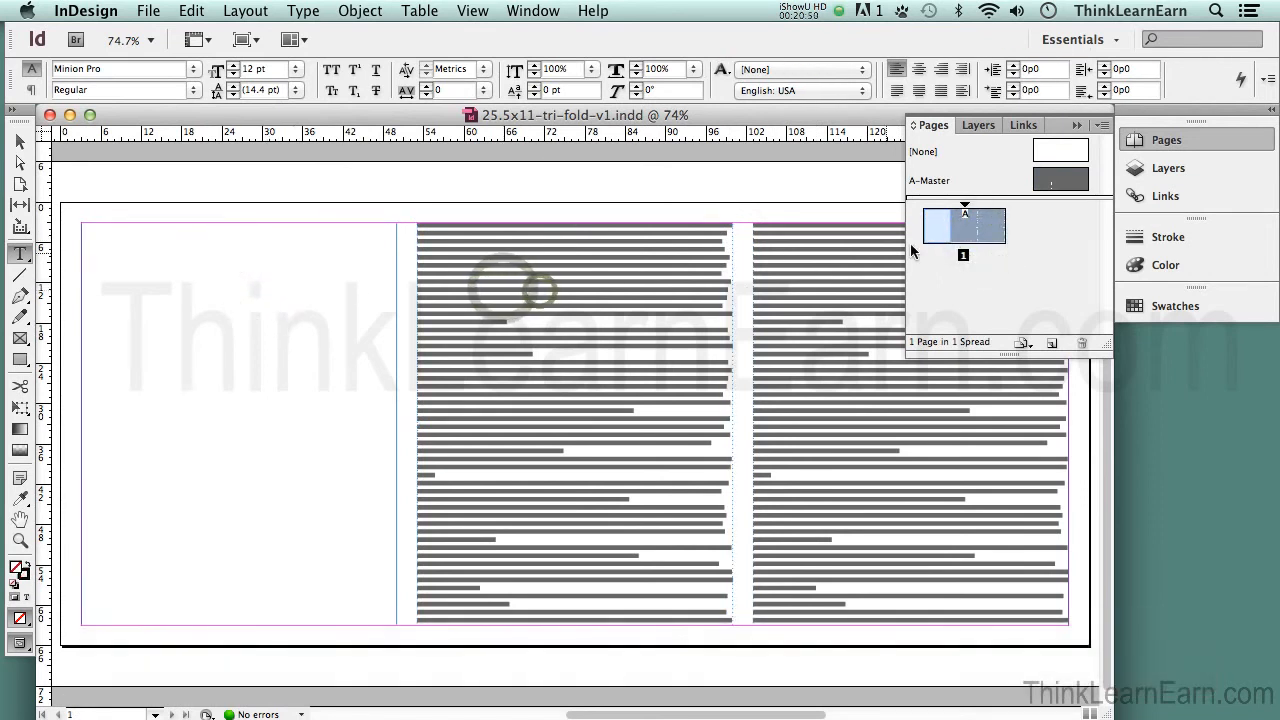
Delete all the placeholder text from the left and middle text frames on A-Master.
double_click(1040, 189)
click(323, 289)
key(super+a)
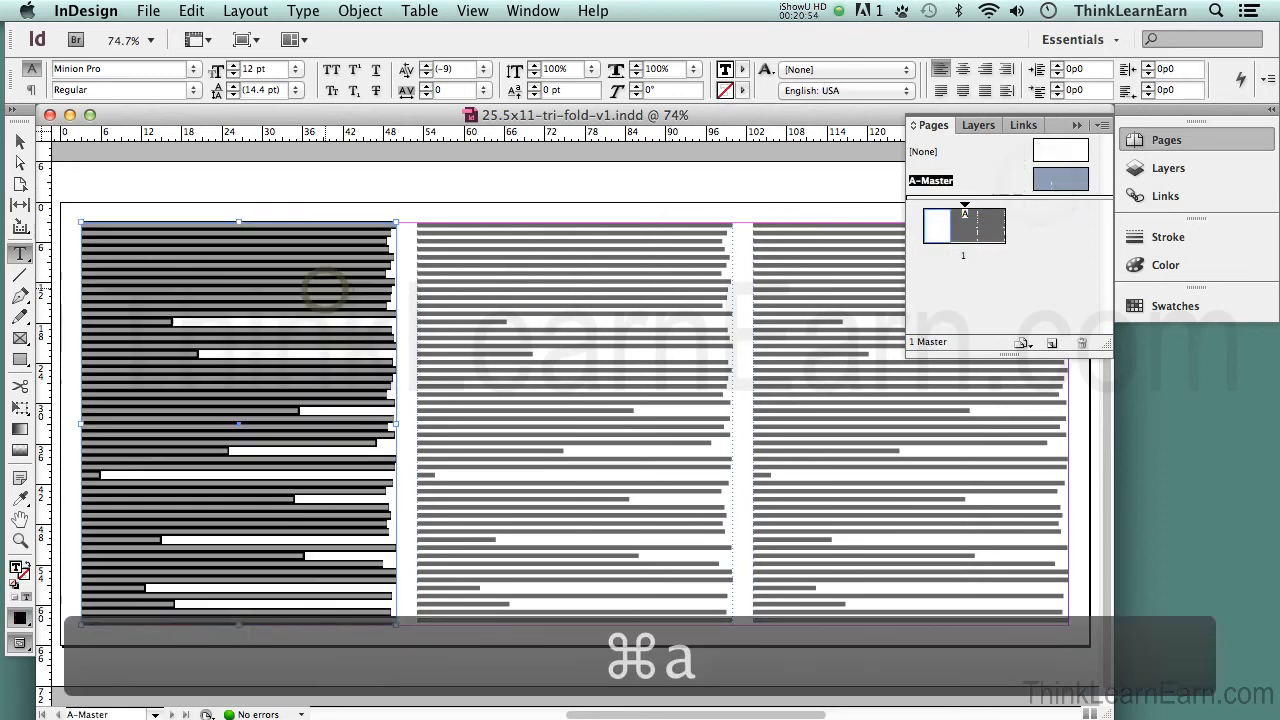
key(BackSpace)
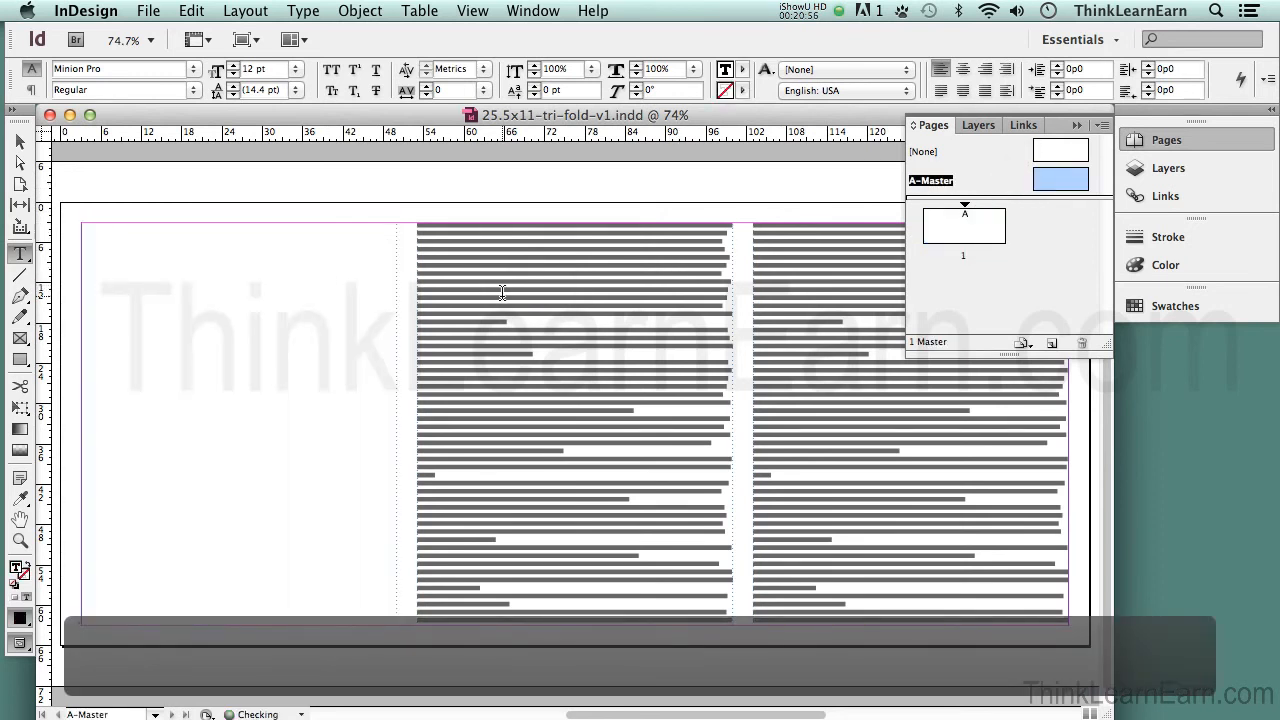
click(503, 293)
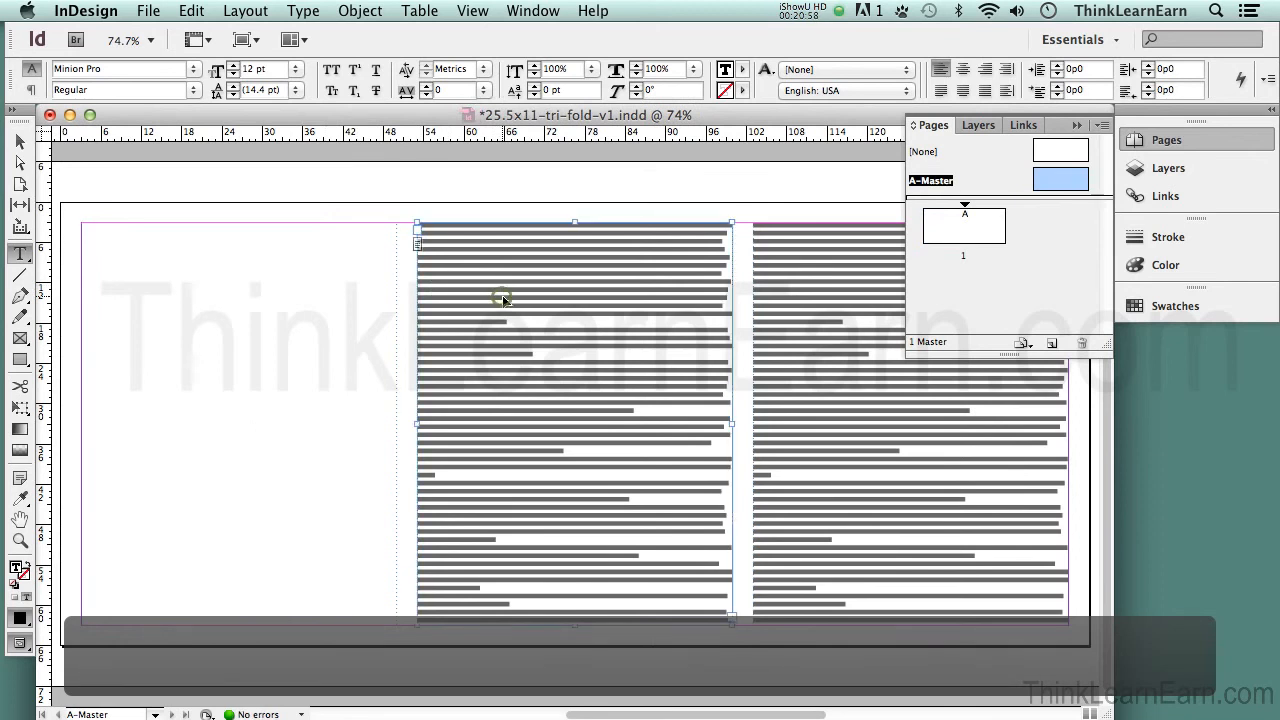
key(super+a)
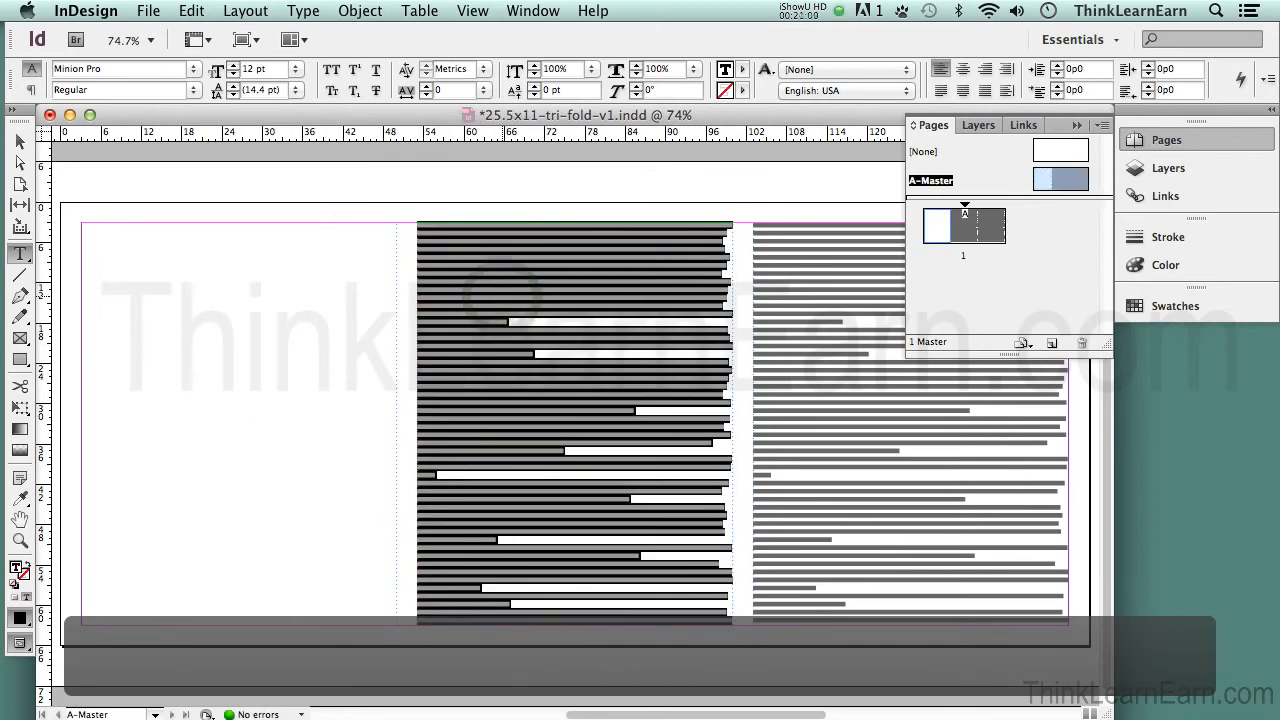
key(BackSpace)
Delete all the placeholder text from the right text frame on A-Master and save the document.
click(817, 340)
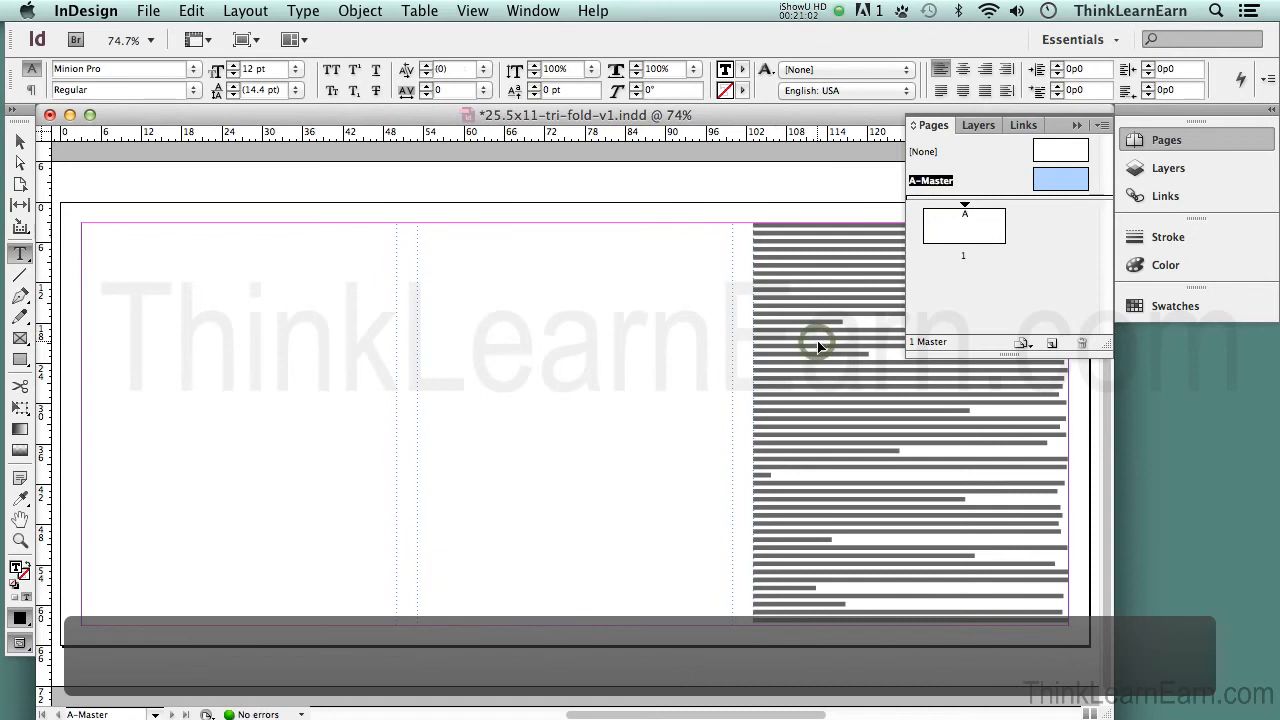
key(super+a)
key(BackSpace)
key(super)
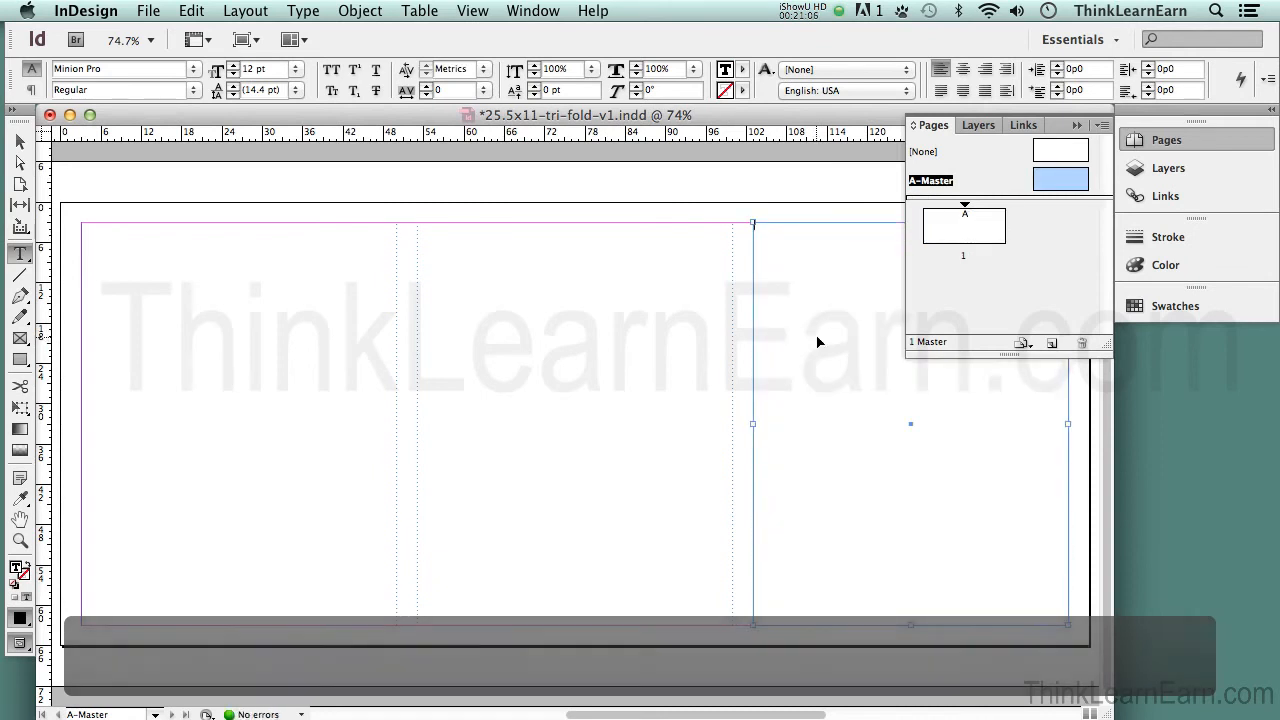
key(super+s)
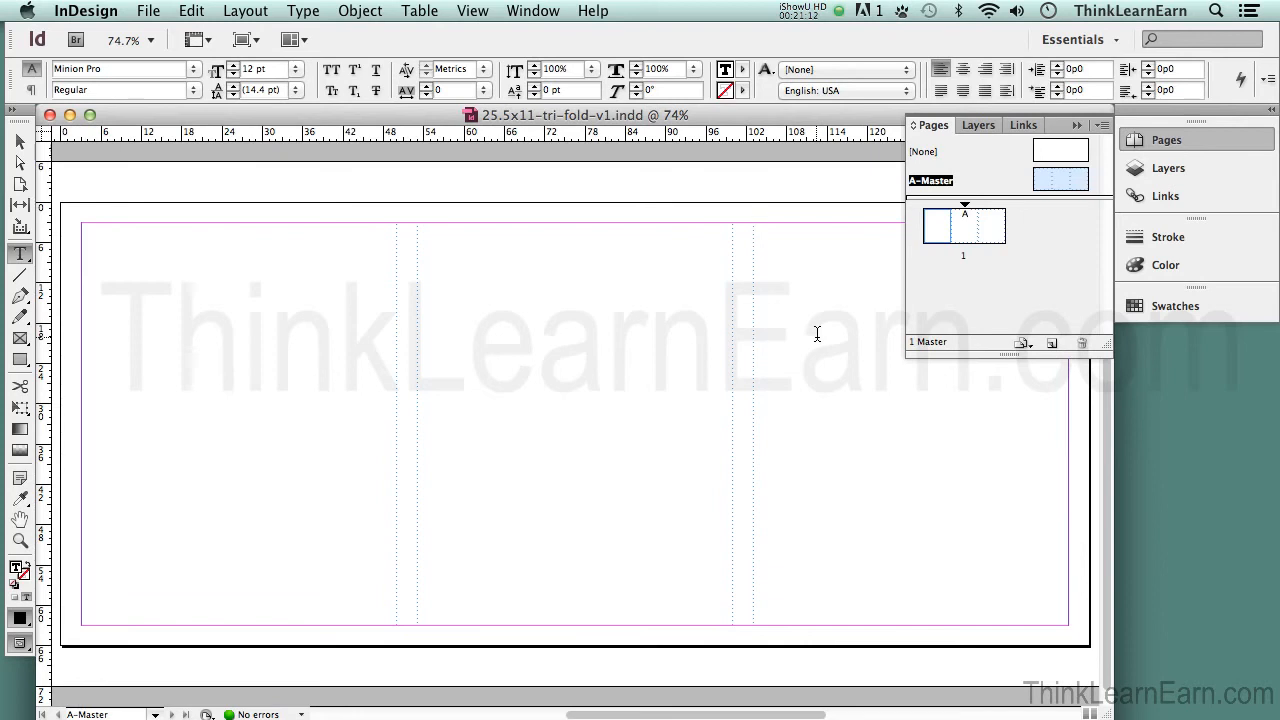
click(965, 222)
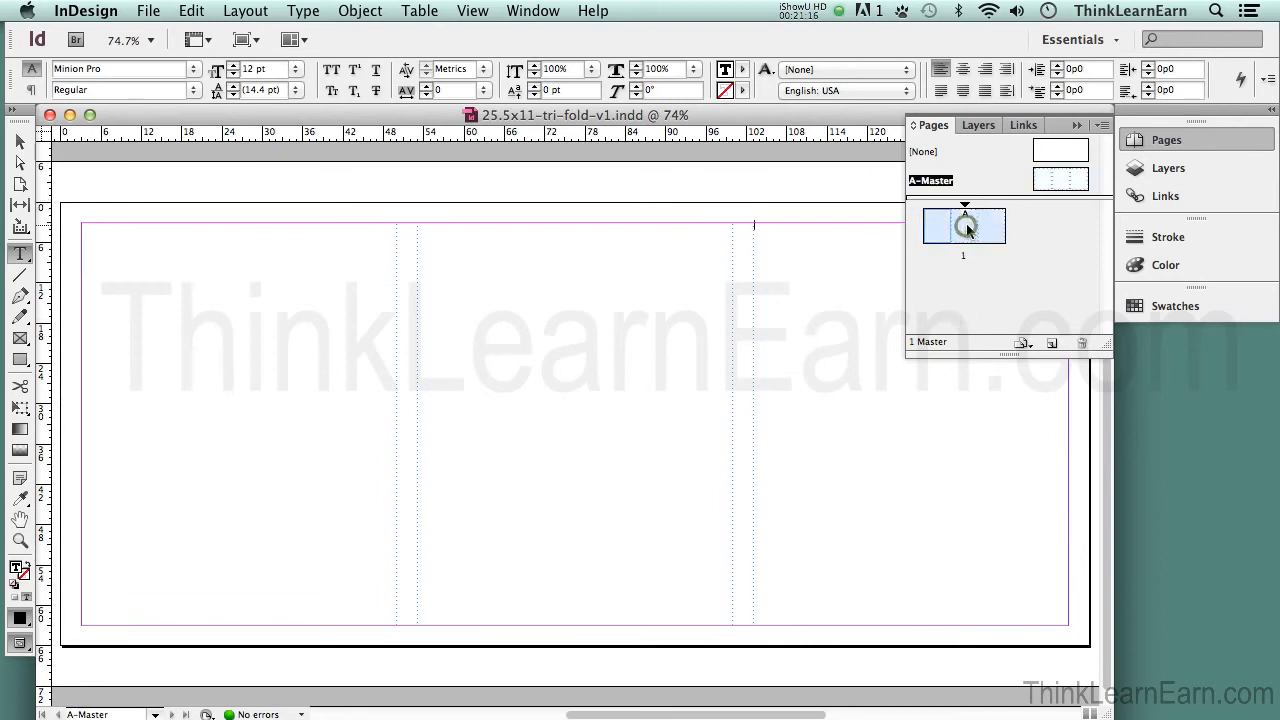
click(702, 193)
click(326, 278)
click(483, 272)
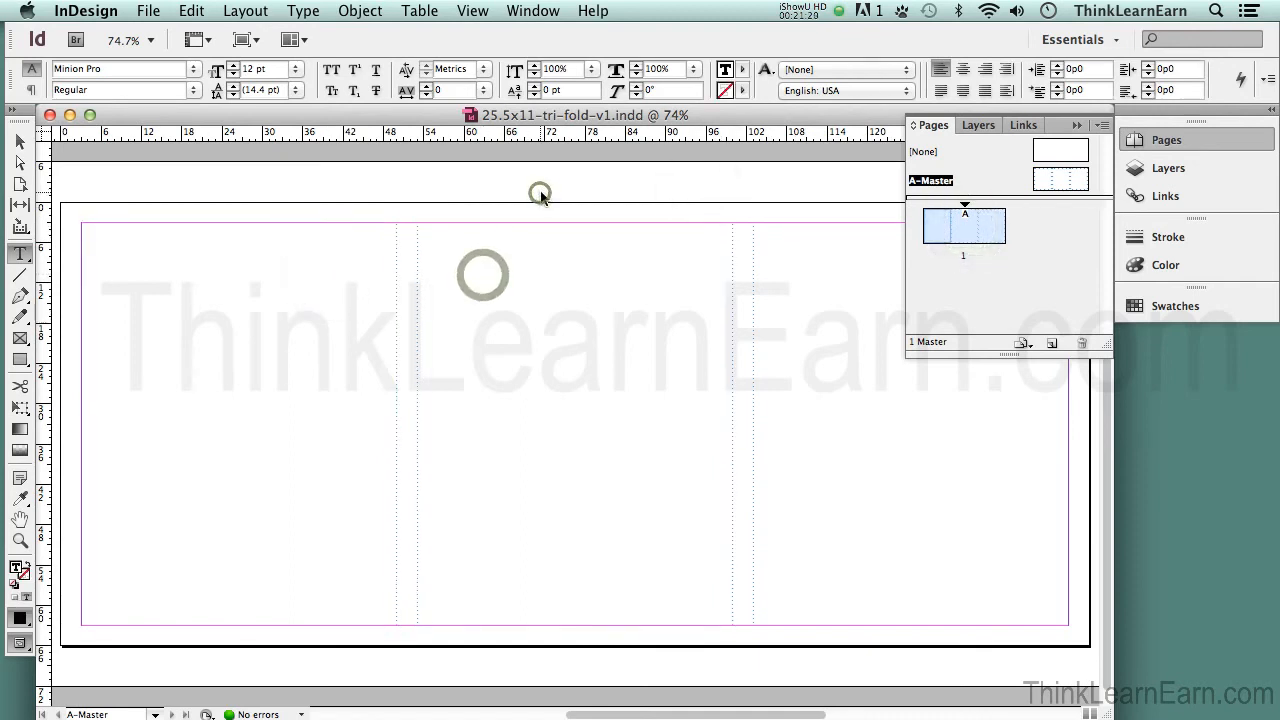
click(540, 191)
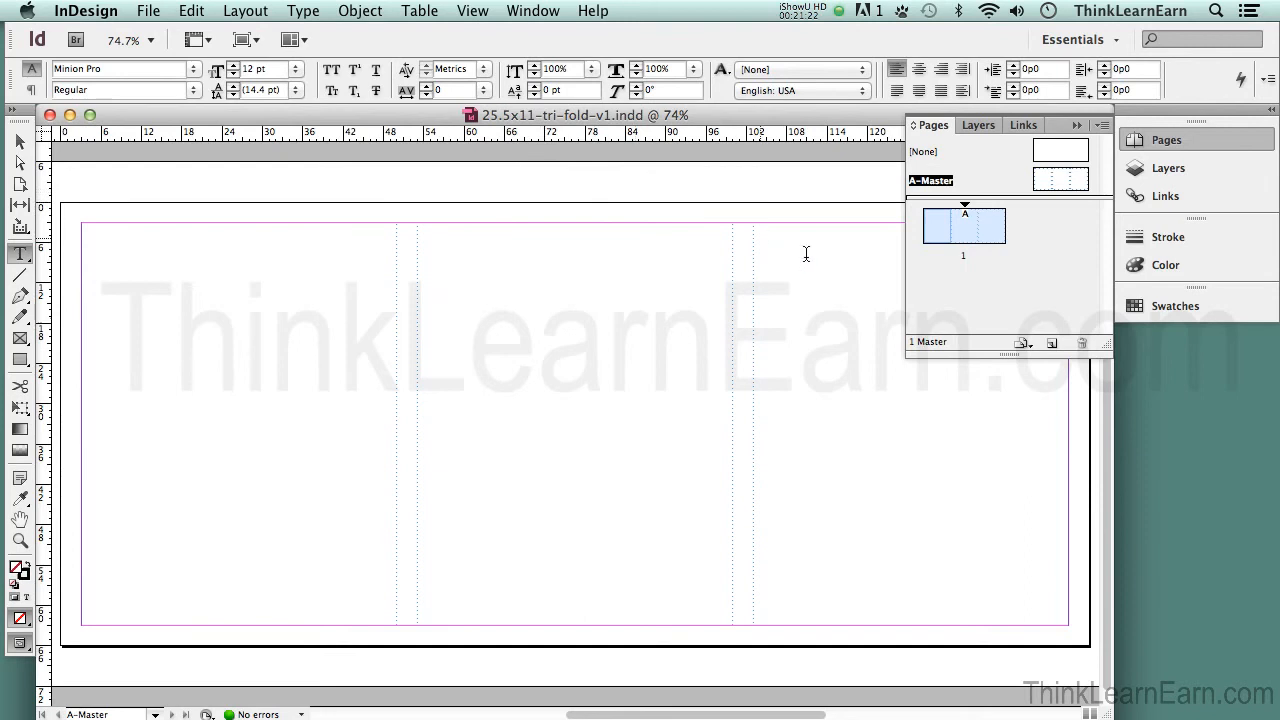
Add a second page based on A-Master, compare it with page 1, and save the document.
click(1052, 345)
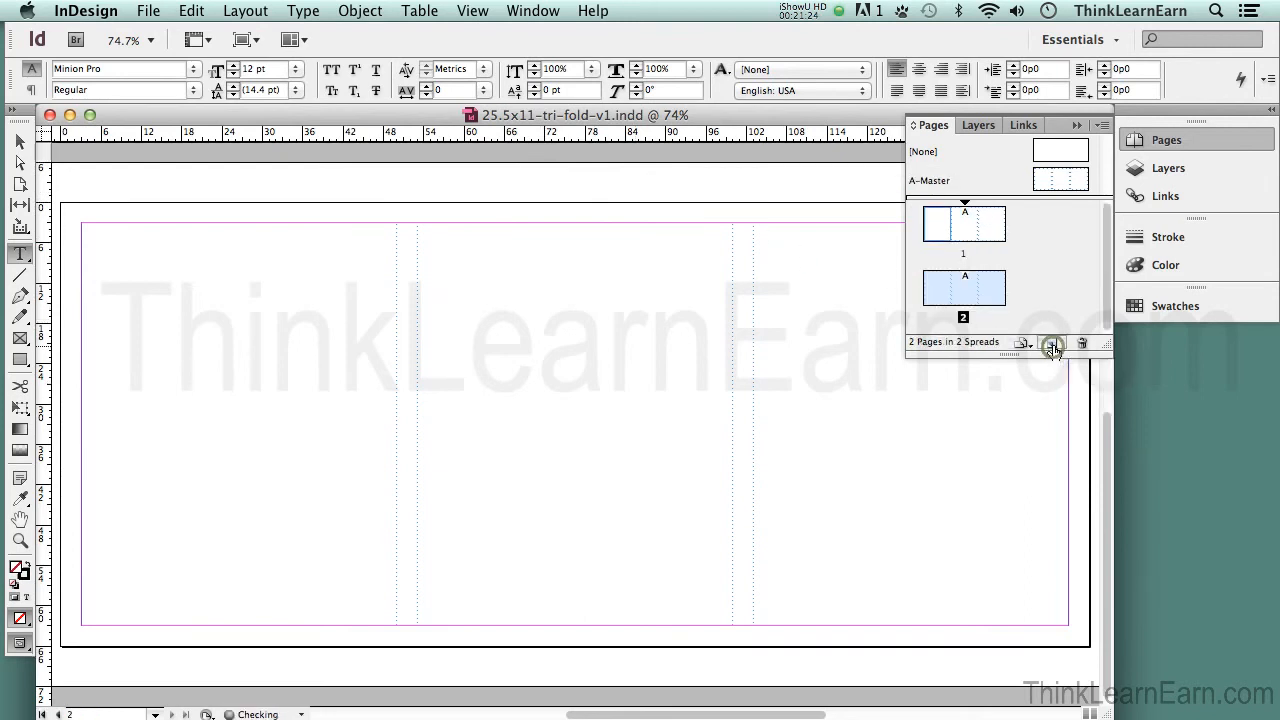
double_click(979, 296)
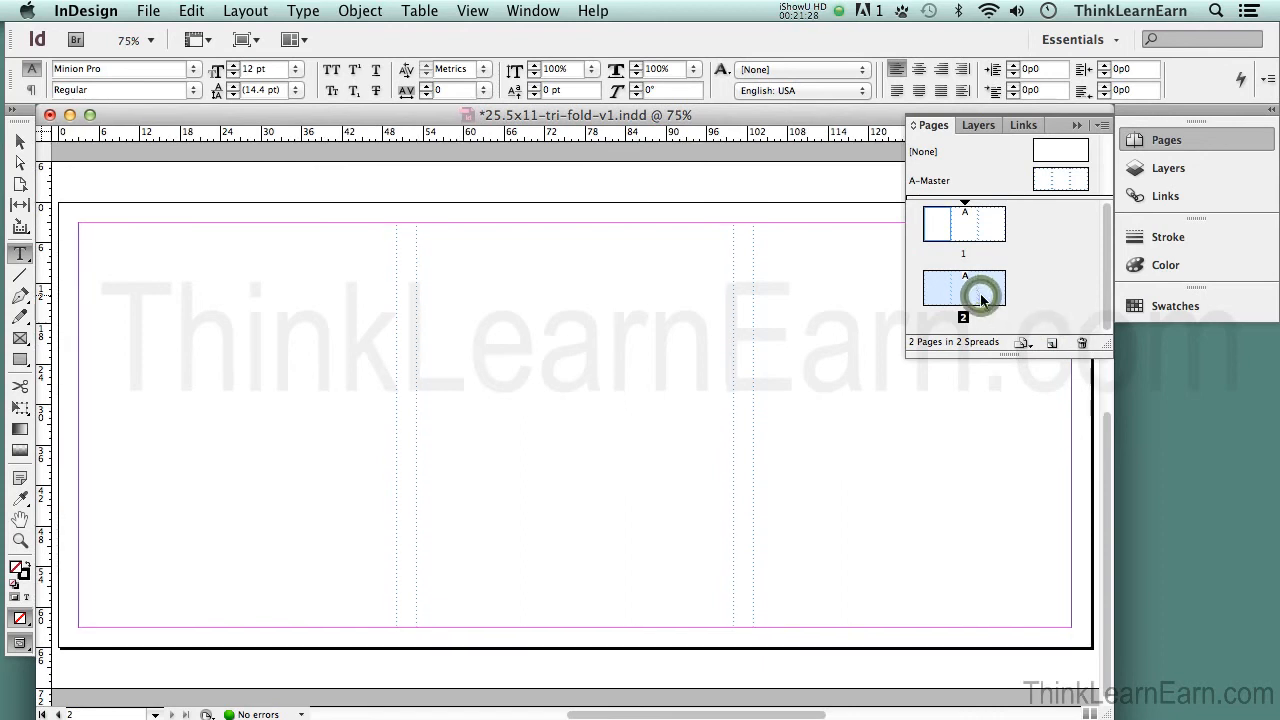
click(964, 232)
double_click(964, 232)
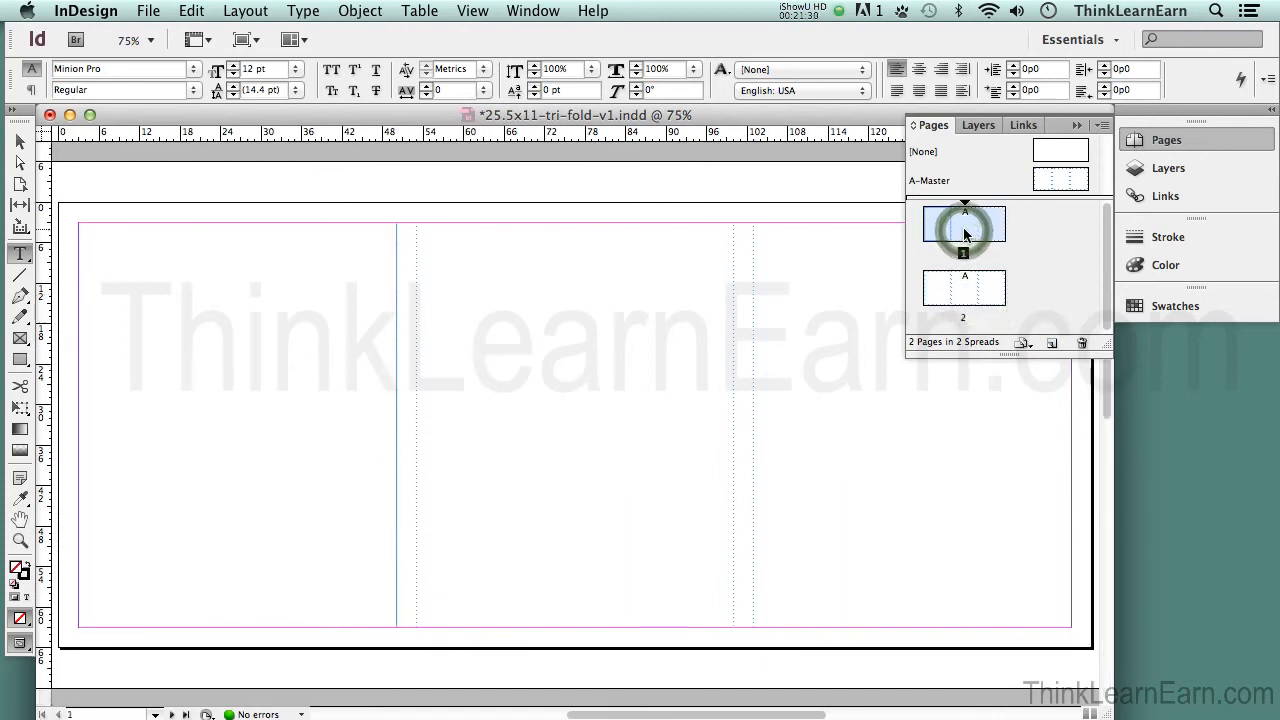
double_click(958, 290)
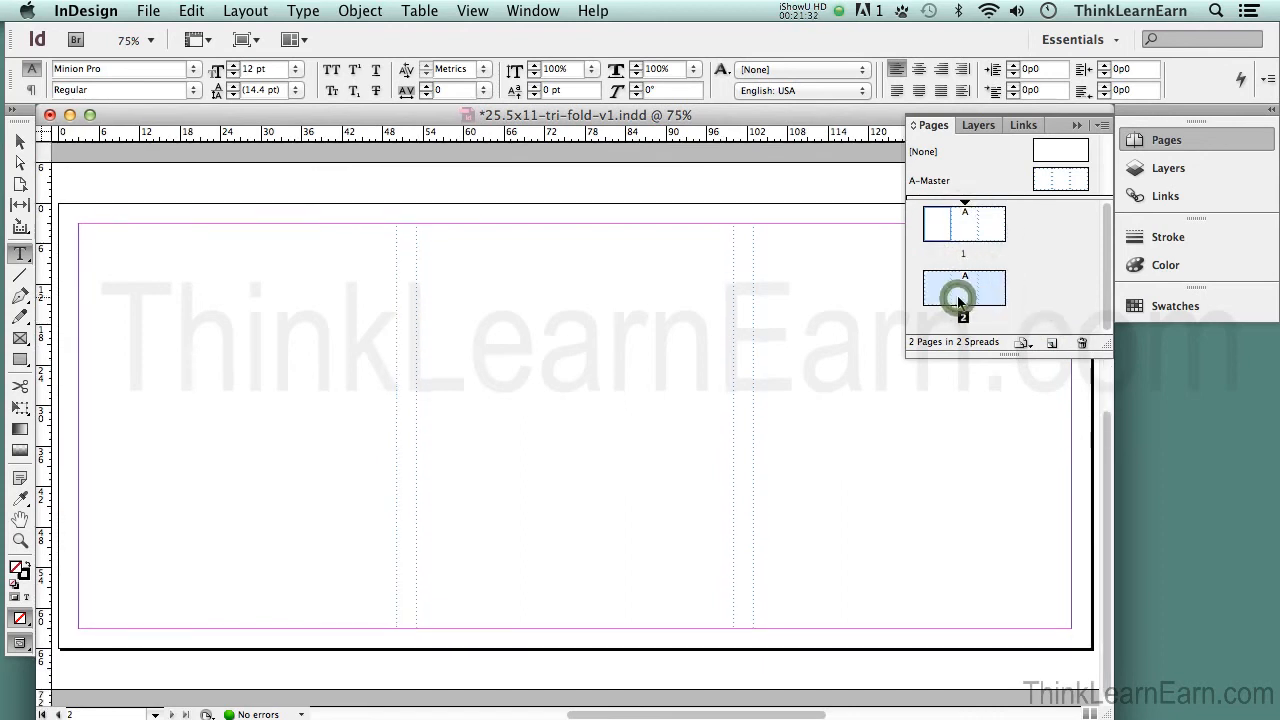
key(super+s)
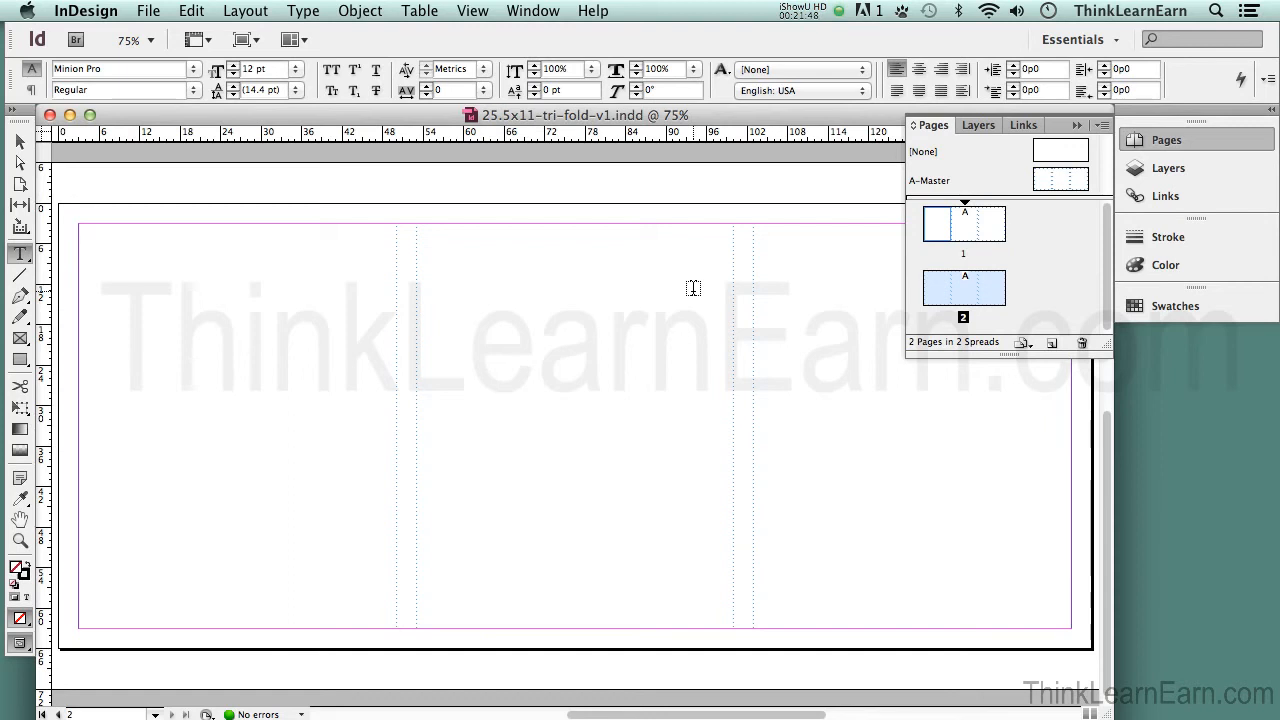
Try to select the master text frames in all three panels of page 2 without overriding them.
click(594, 275)
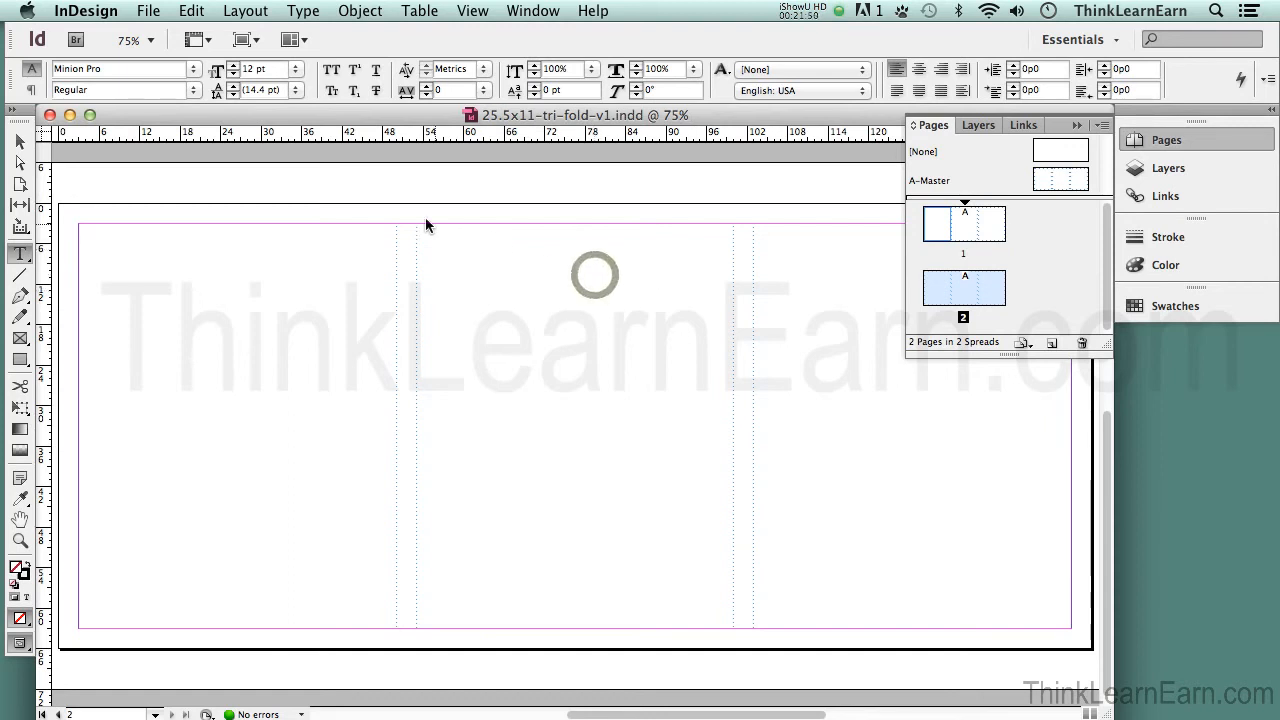
click(319, 236)
click(534, 276)
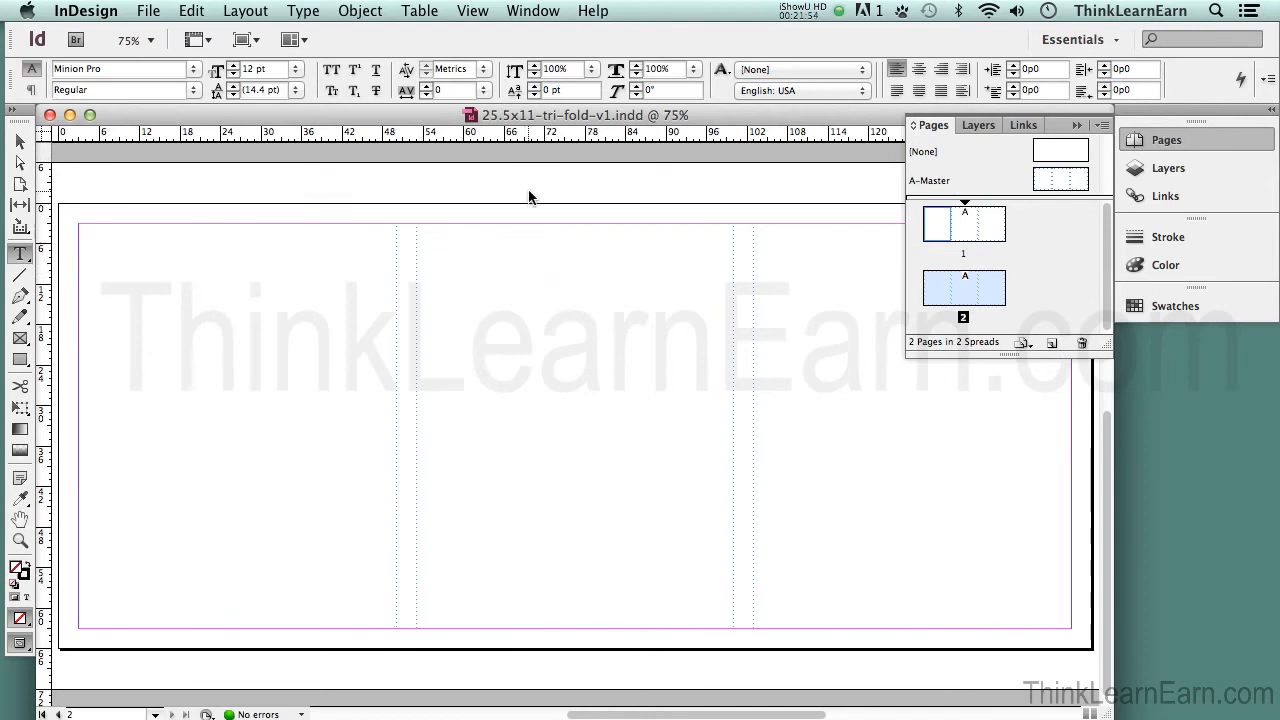
click(310, 289)
click(510, 301)
click(774, 324)
click(518, 316)
click(309, 320)
click(804, 341)
click(532, 326)
click(530, 313)
click(306, 268)
Override the three master text frames on page 2 so they become editable.
shift+super+click(507, 371)
shift+super+click(800, 372)
shift+super+click(296, 360)
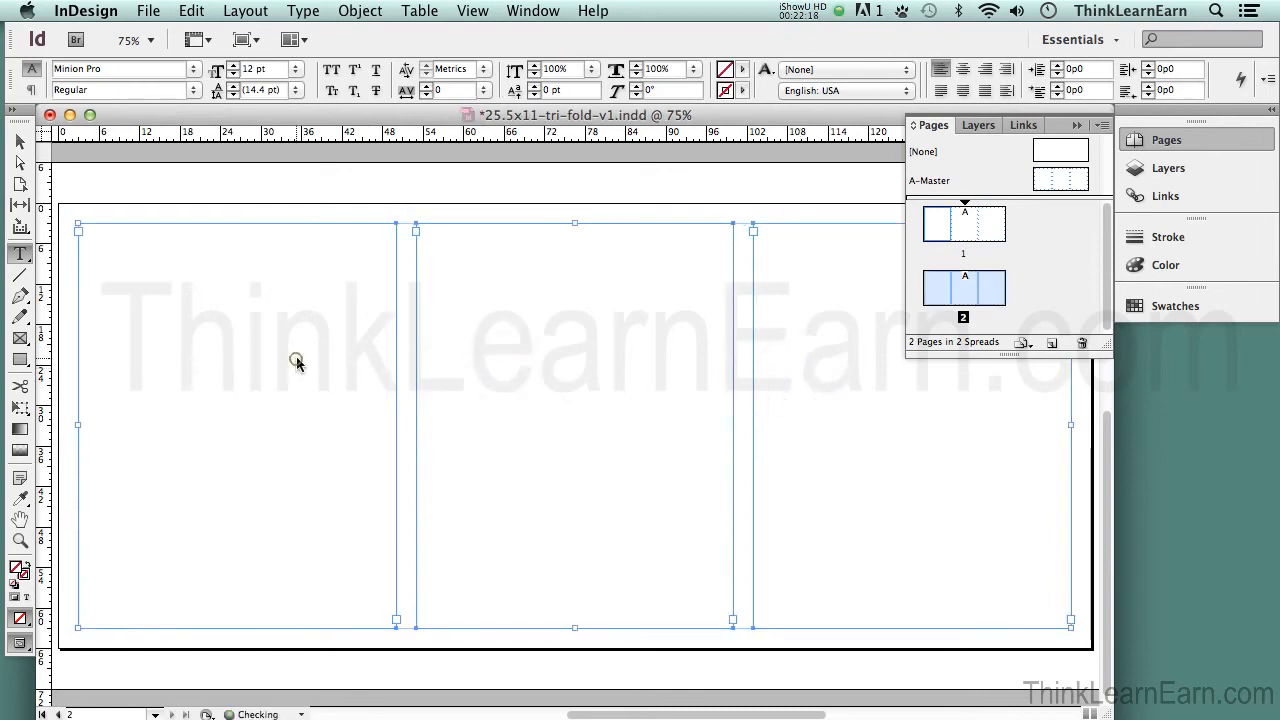
double_click(980, 300)
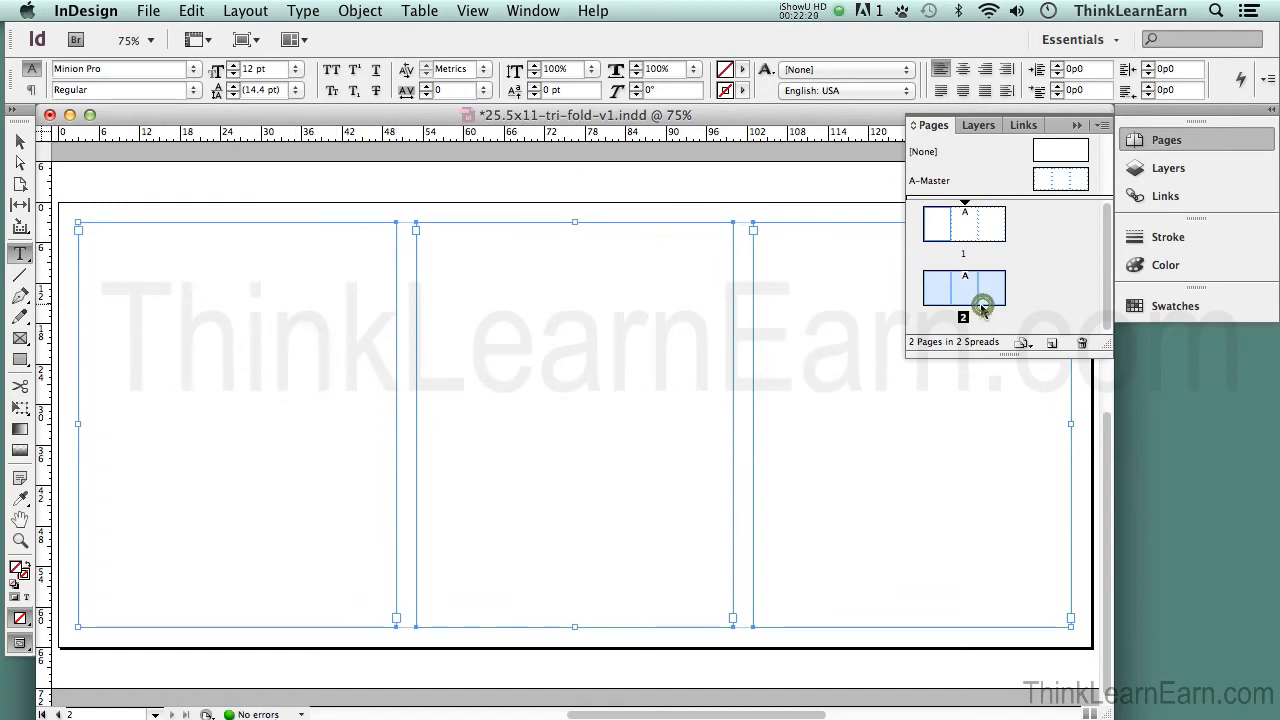
Override the middle and right master text frames on page 1.
double_click(965, 232)
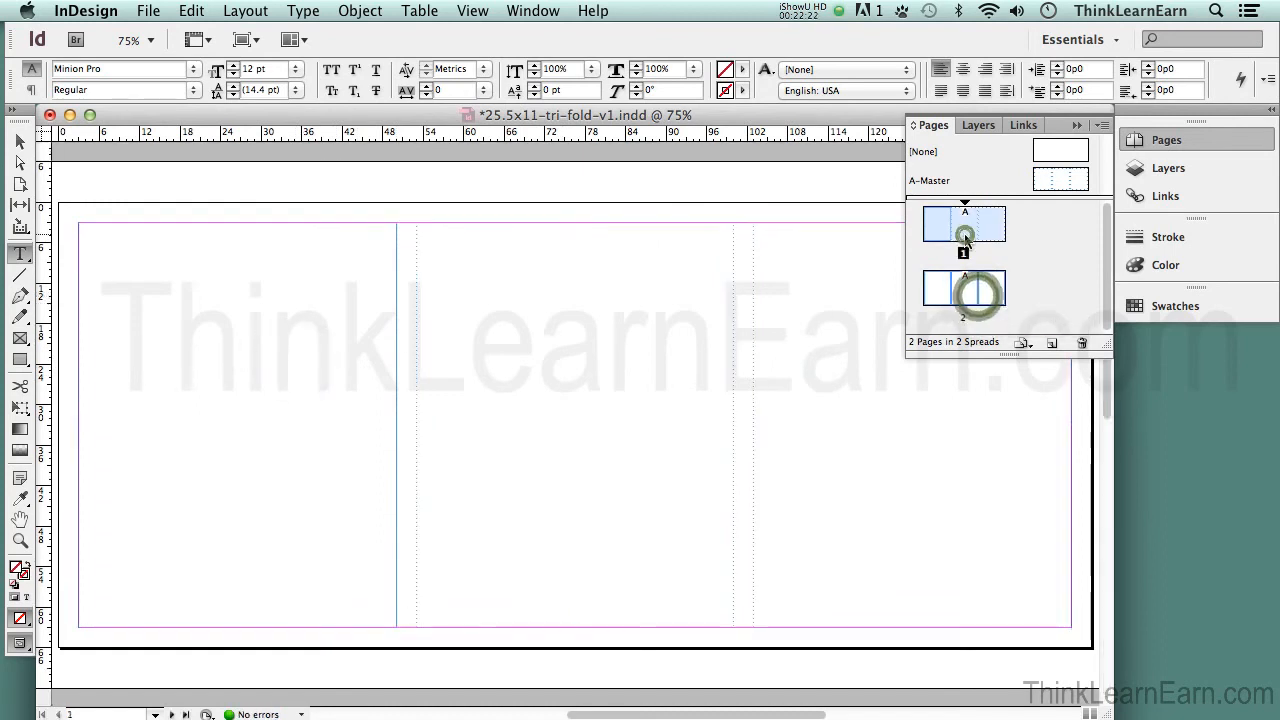
click(342, 319)
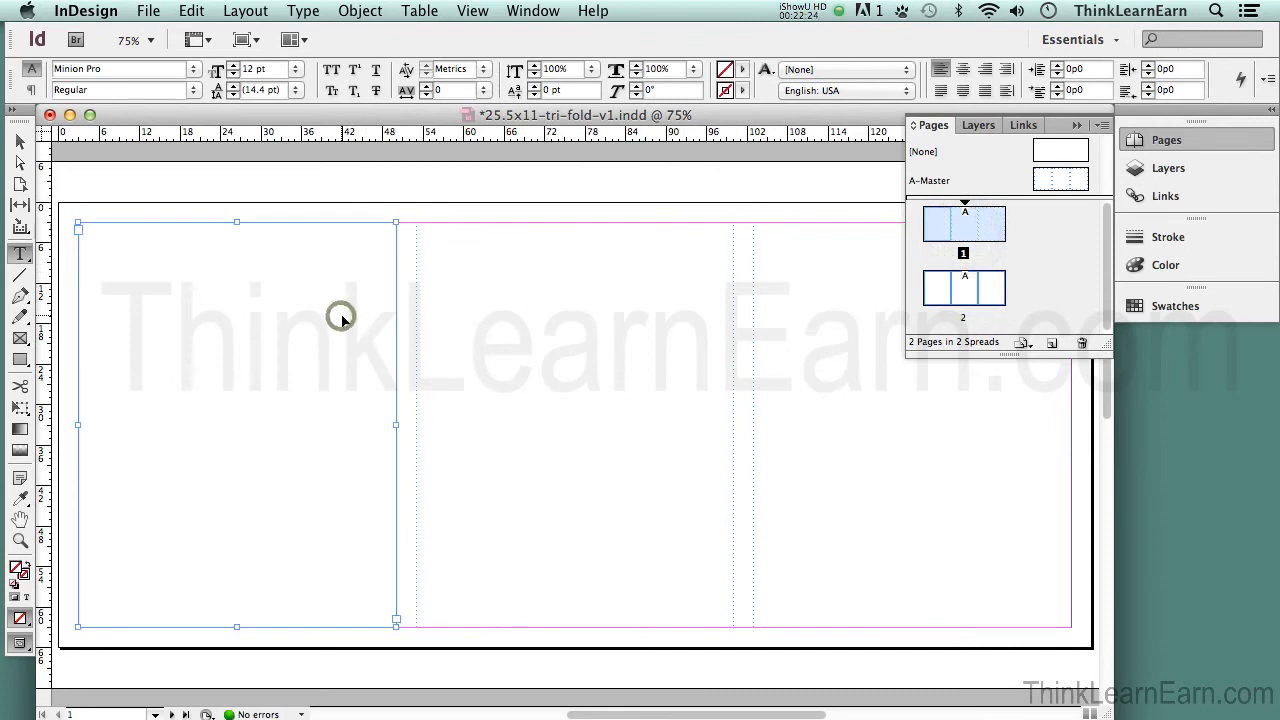
click(534, 341)
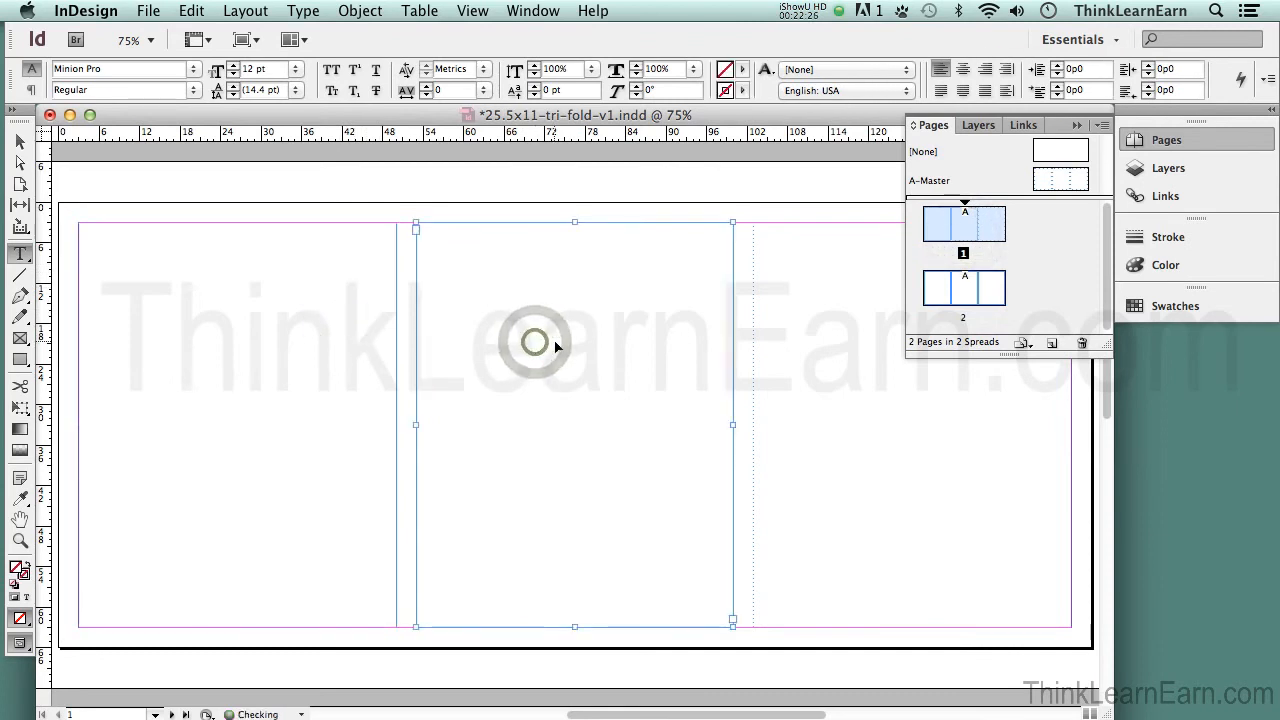
shift+click(829, 362)
click(287, 306)
Check the New Document settings of the 25.5 x 11 tri fold preset without creating a document, and save the current one.
key(super+n)
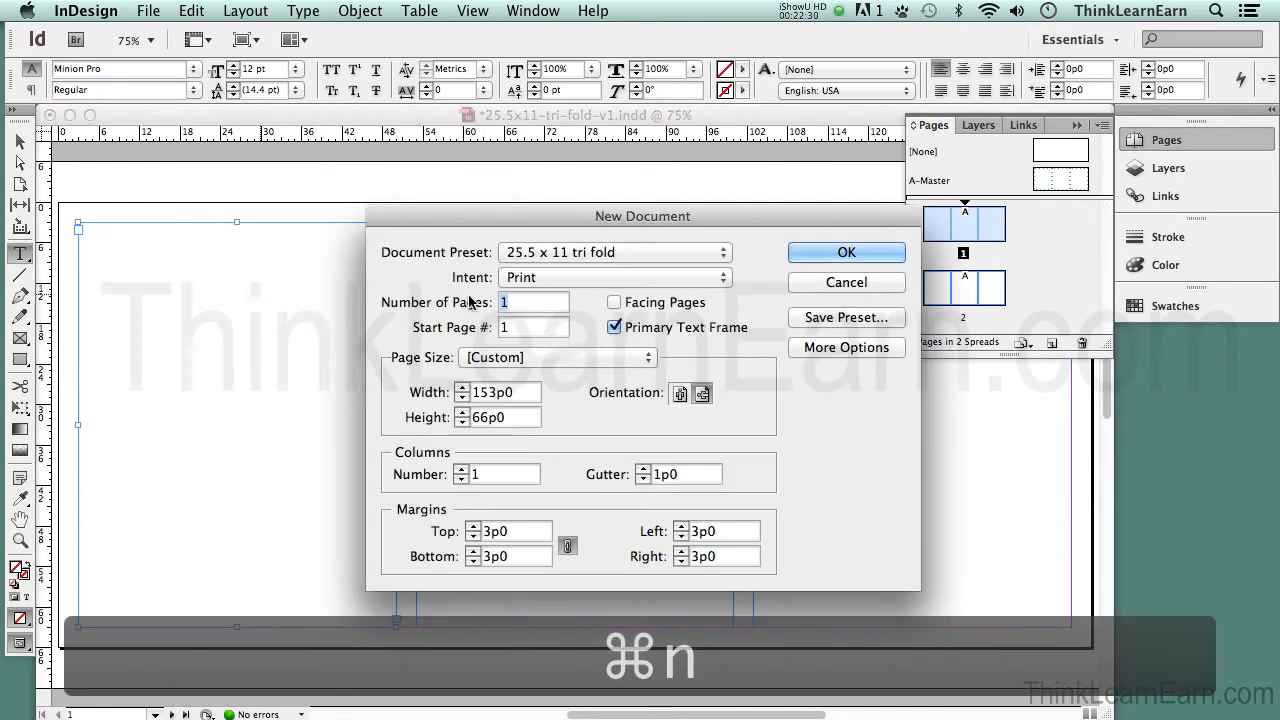
click(805, 288)
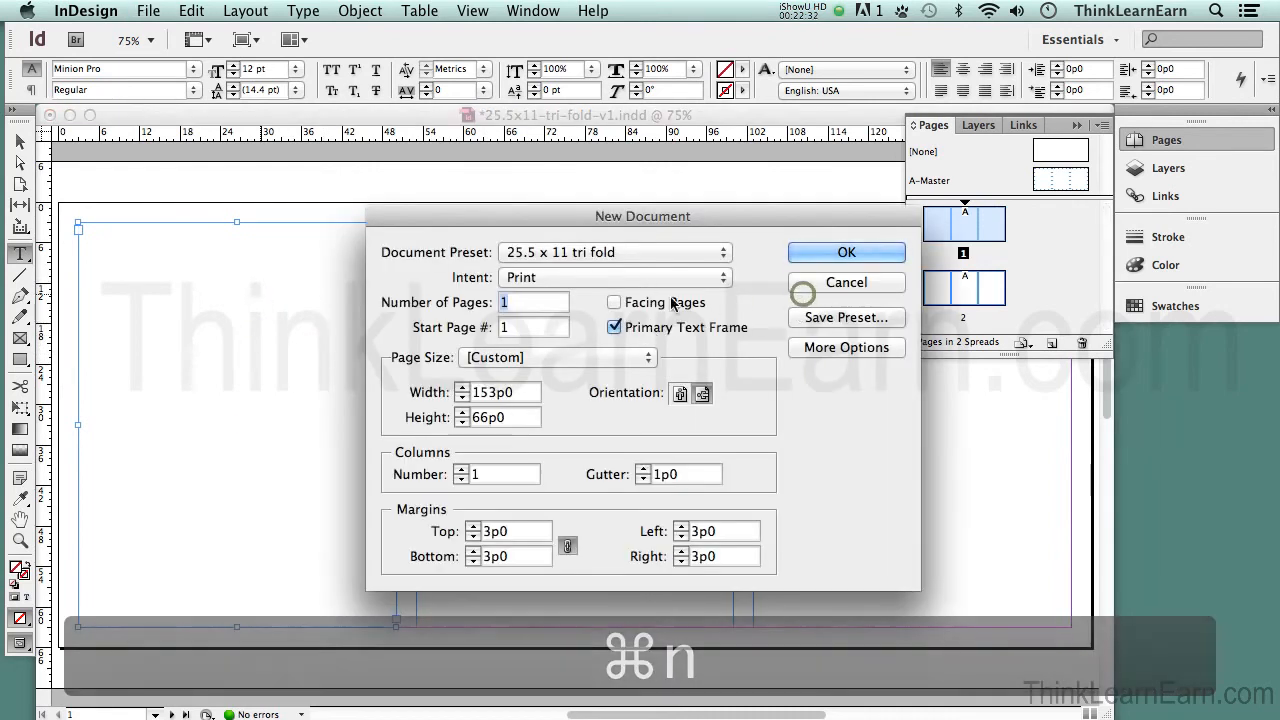
key(super+s)
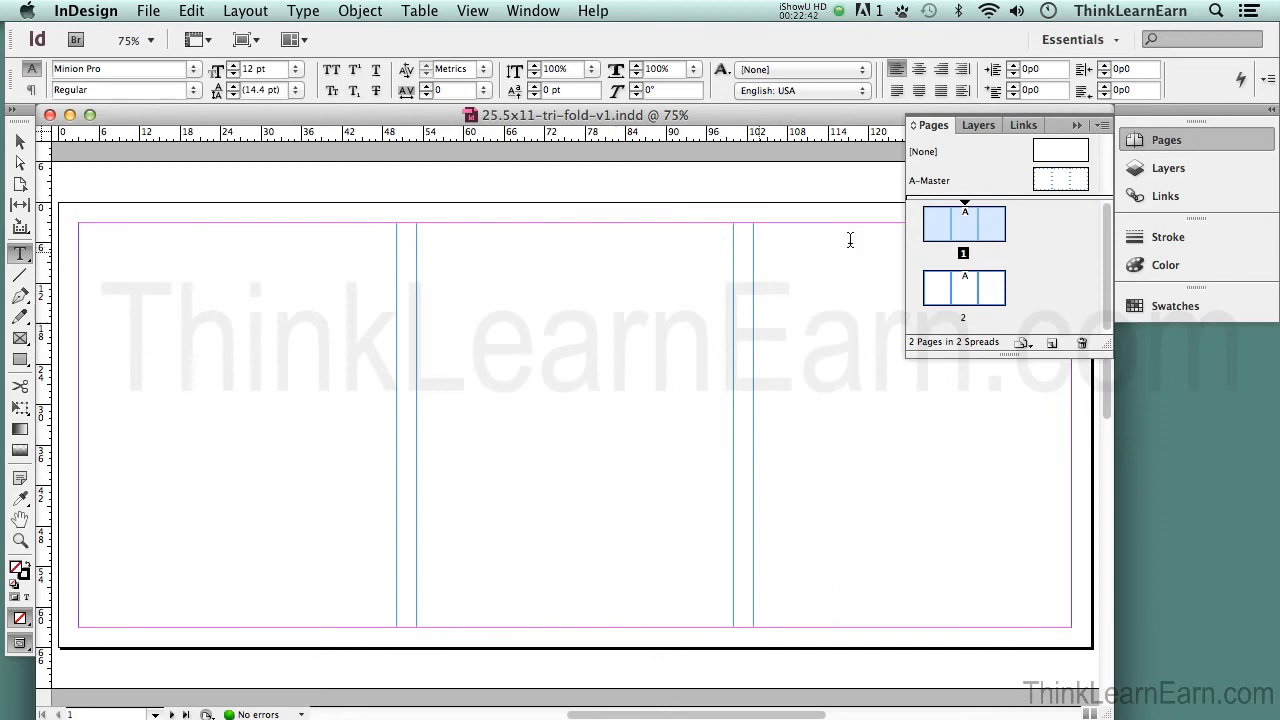
Draw a rectangular graphics frame about 10p0 wide by 7p5 high at the upper-left margin corner of A-Master.
double_click(1043, 189)
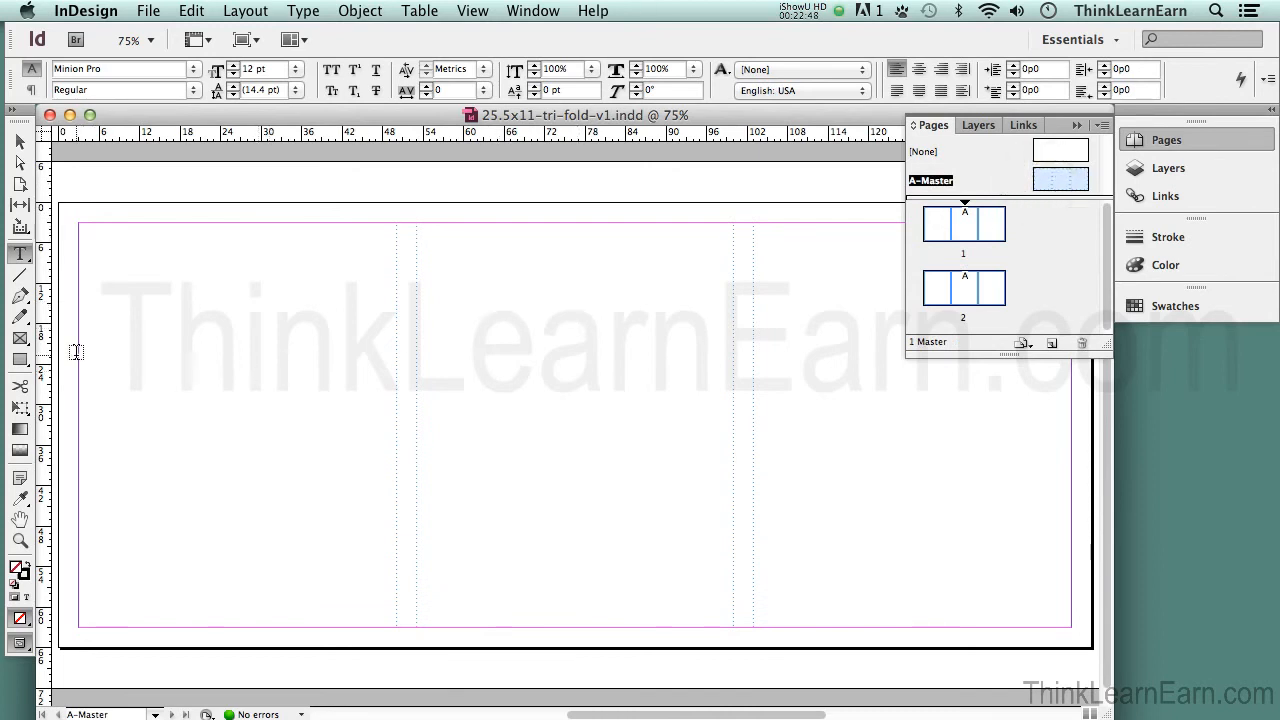
key(f)
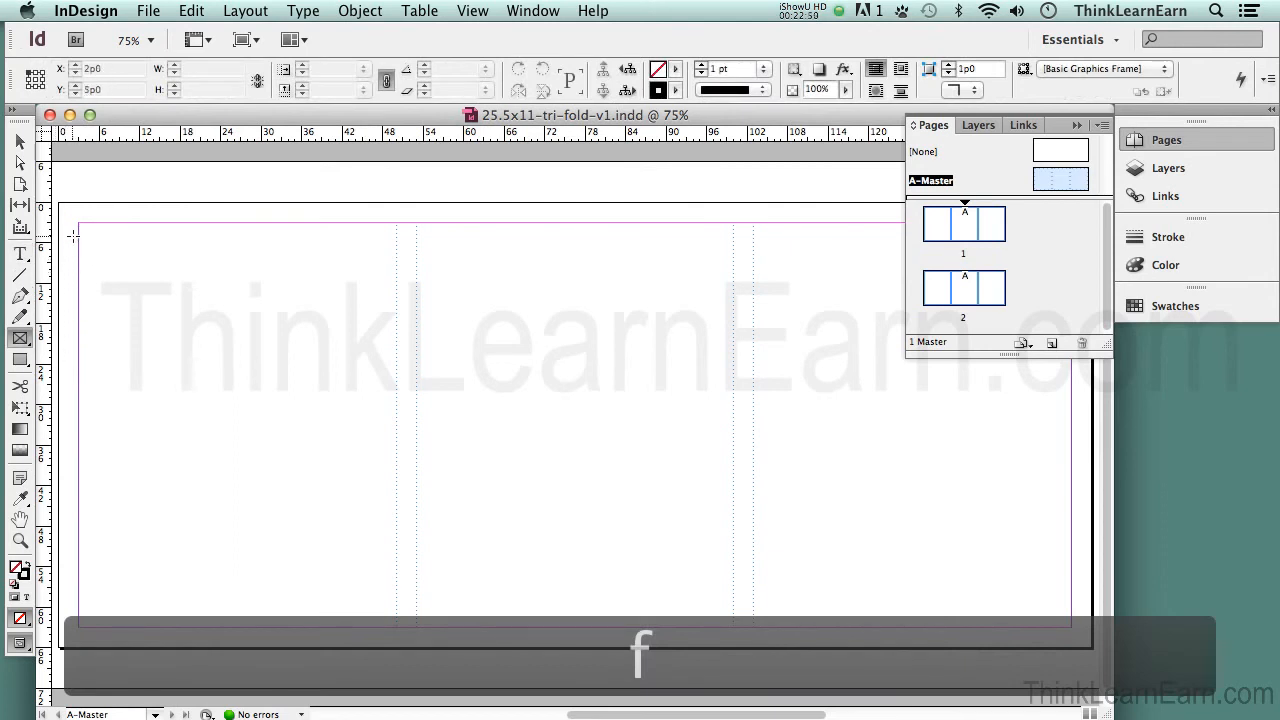
drag(76, 229, 126, 260)
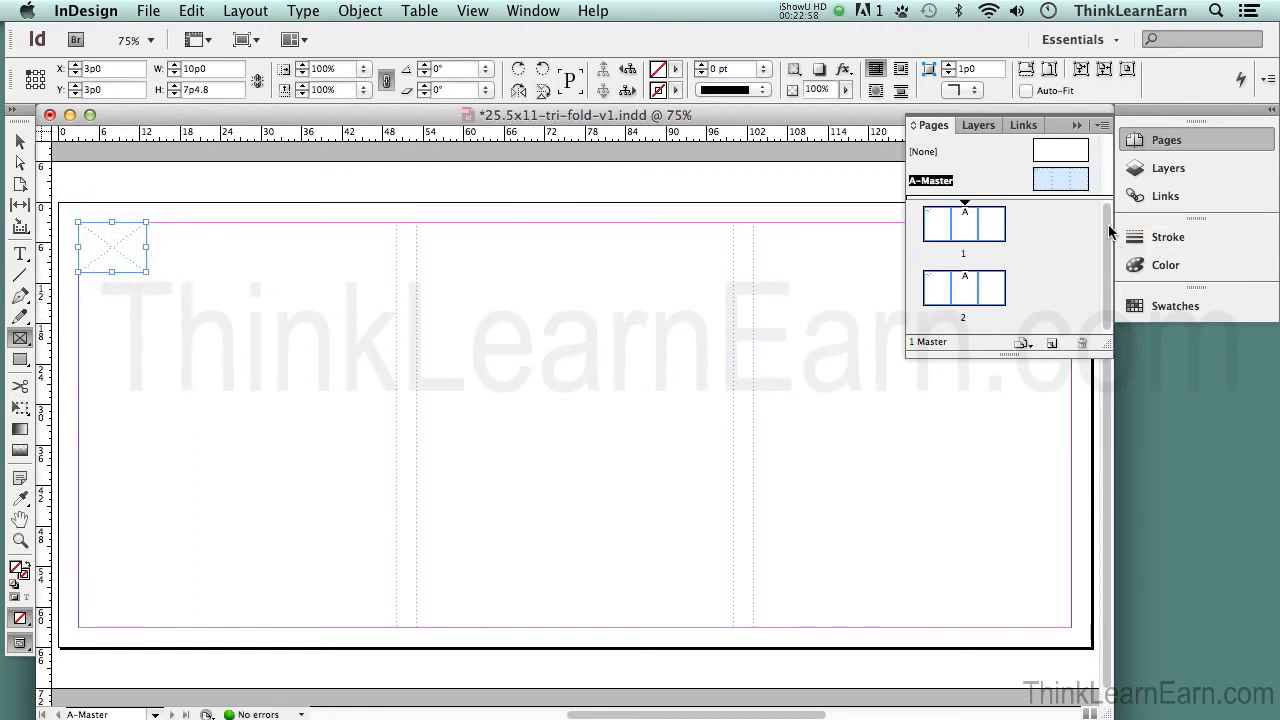
Fill the new A-Master frame with the C=100 M=0 Y=0 K=0 swatch and save the document.
click(1137, 313)
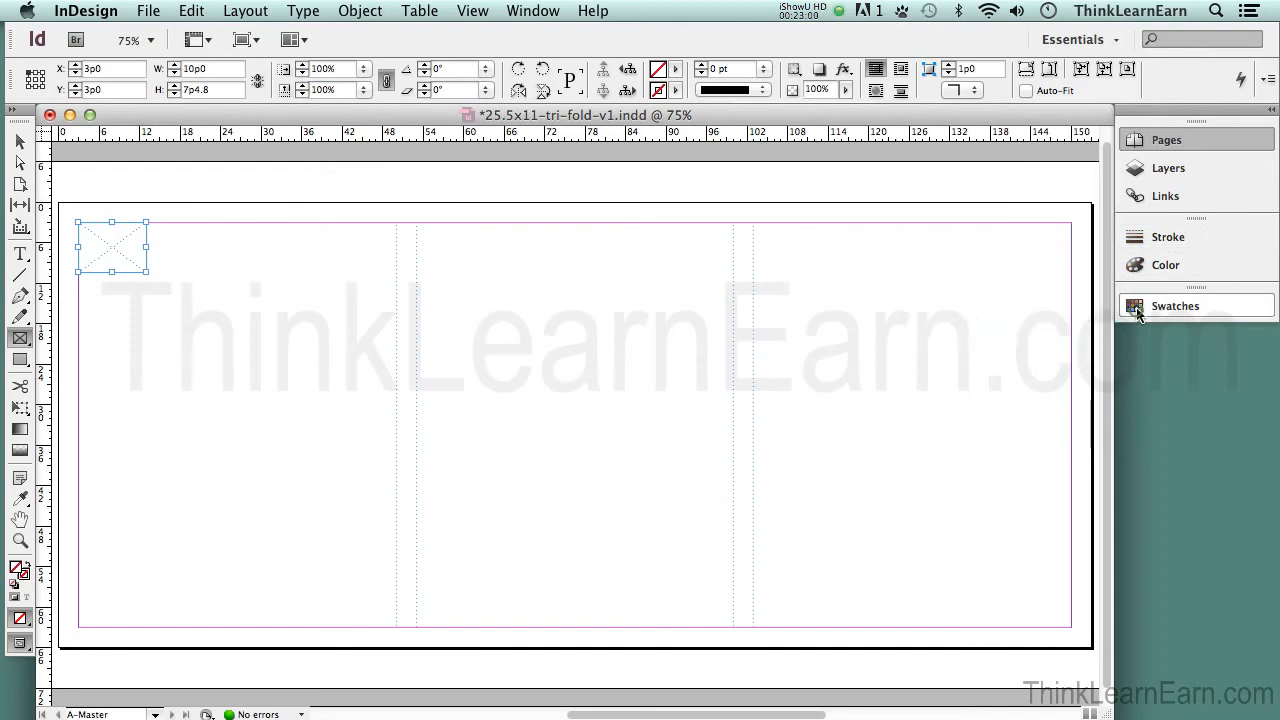
click(916, 417)
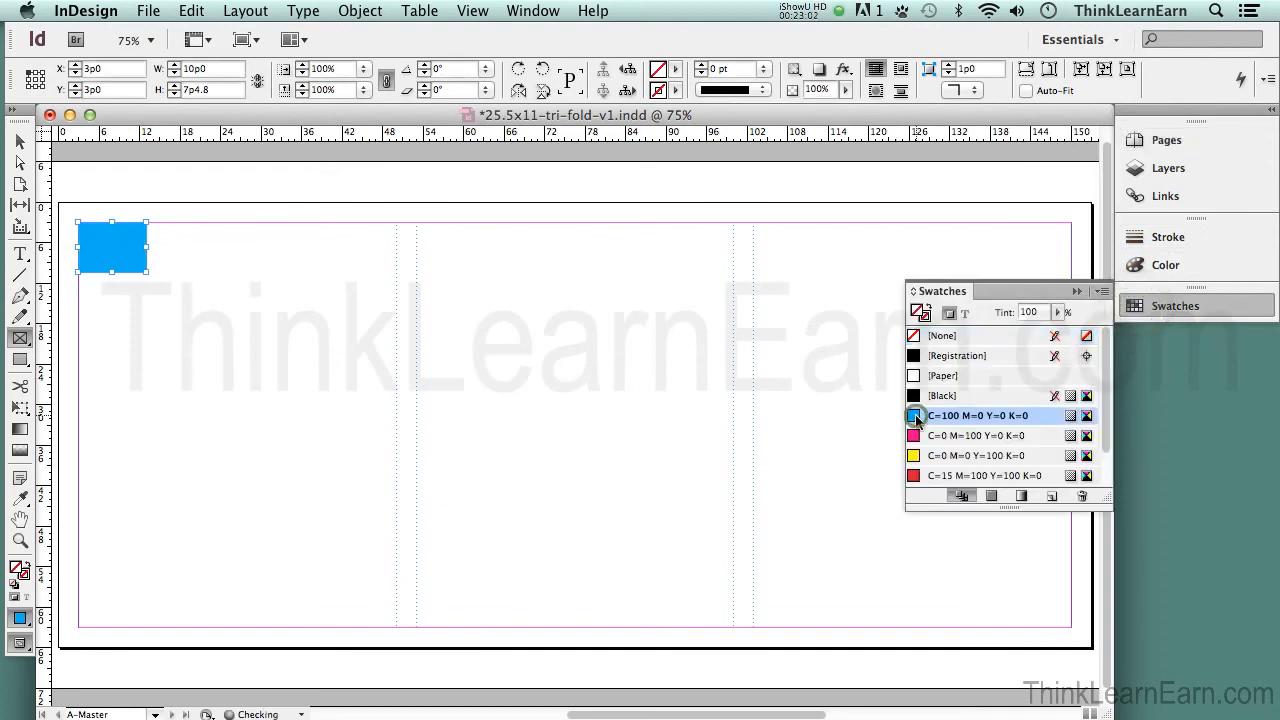
super+click(511, 310)
key(super+s)
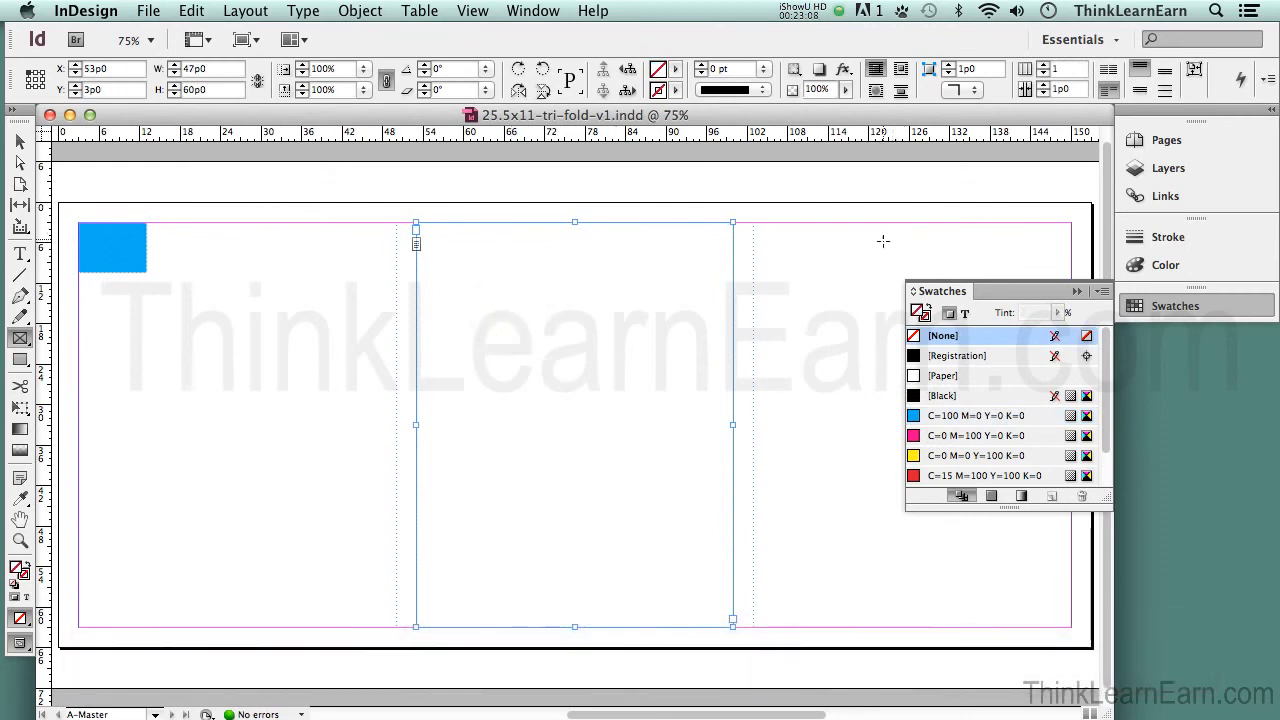
Check pages 1 and 2 for the cyan rectangle placed on A-Master.
click(1133, 142)
double_click(958, 226)
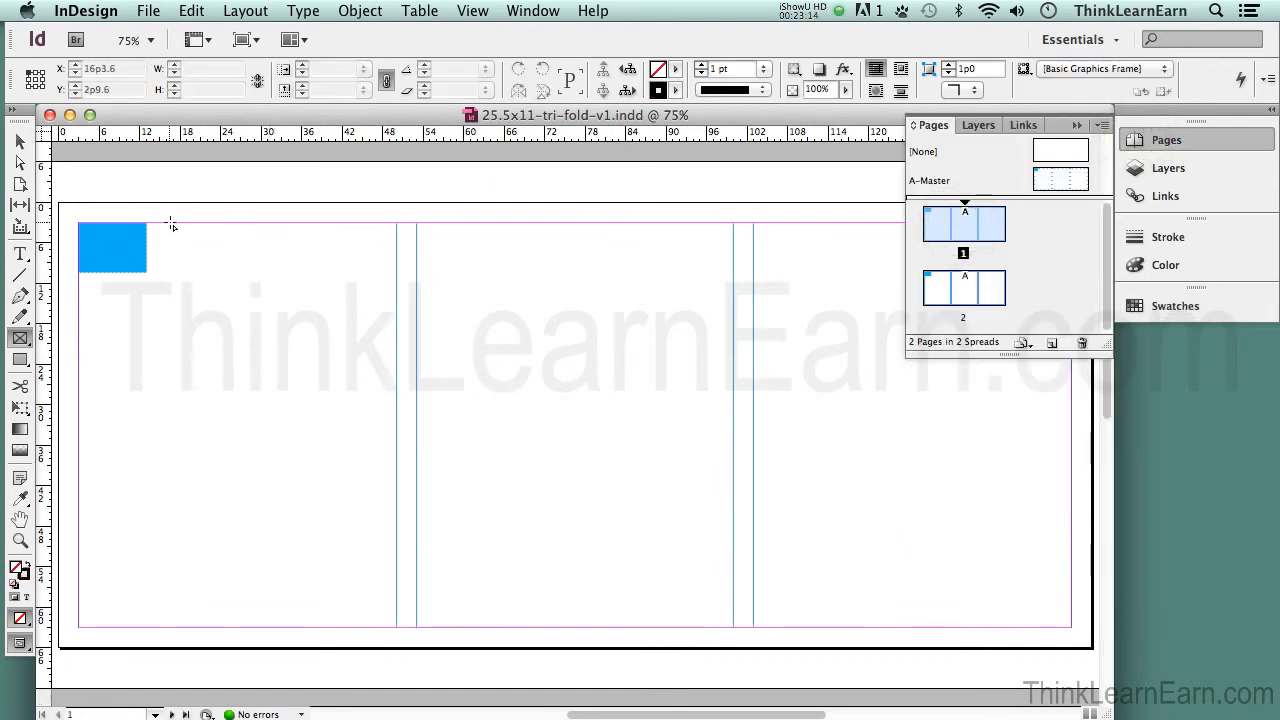
double_click(967, 290)
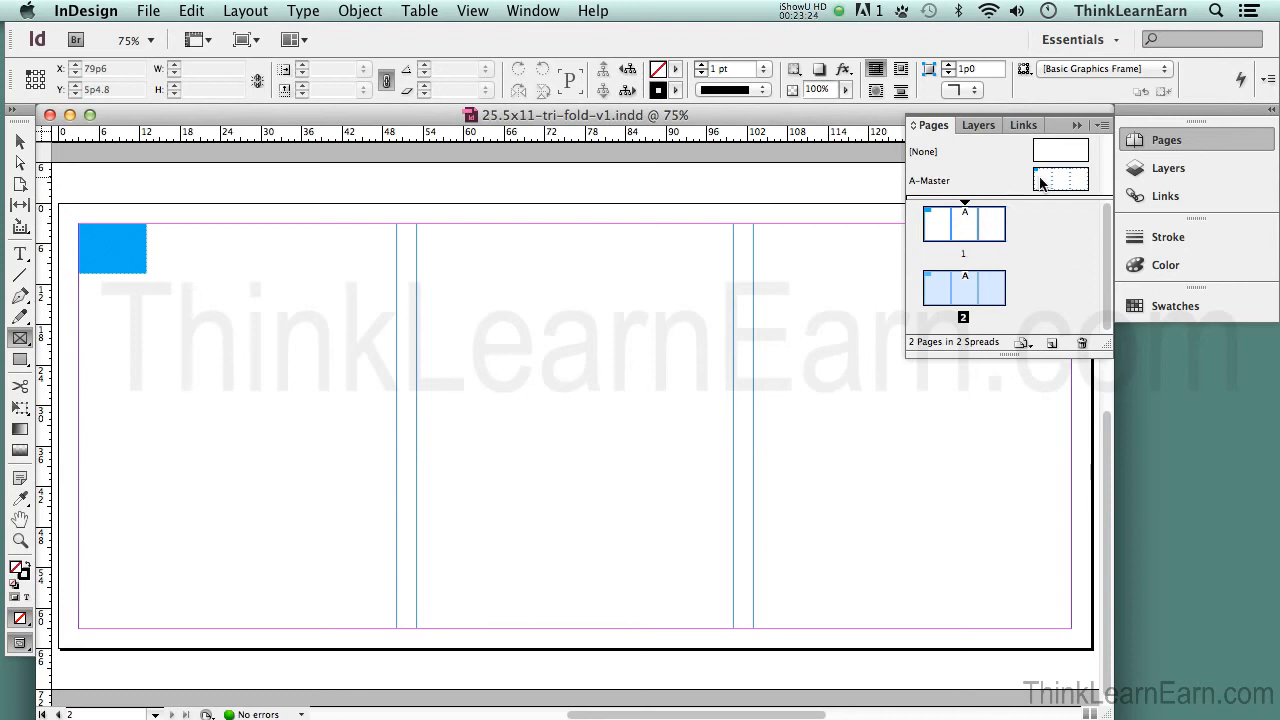
double_click(970, 222)
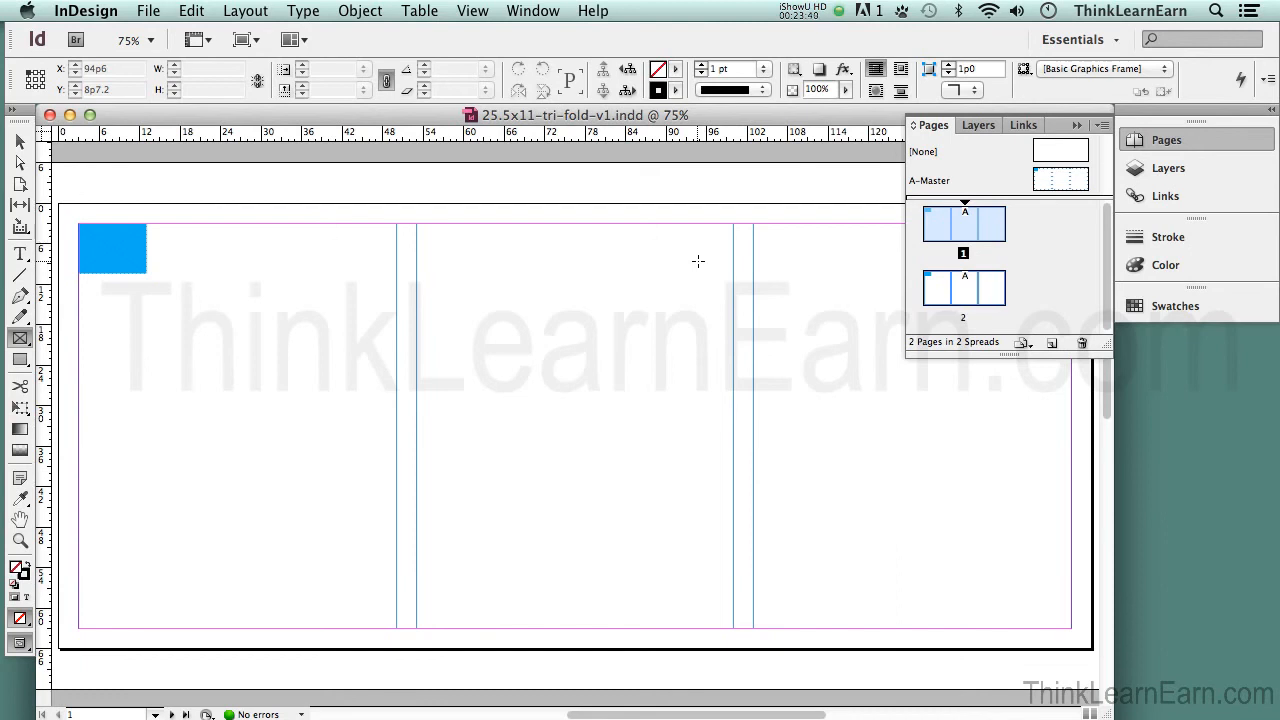
double_click(949, 293)
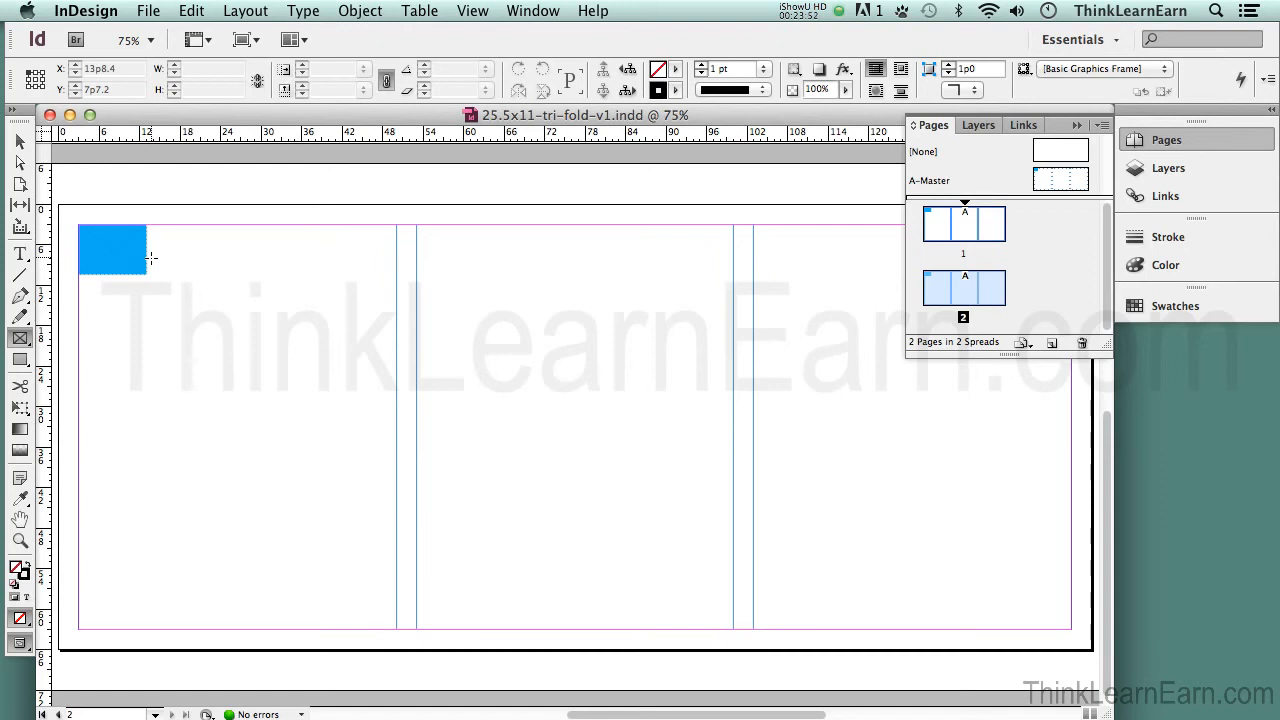
Try to override the cyan master rectangle lying under the left text frame on page 2.
click(114, 257)
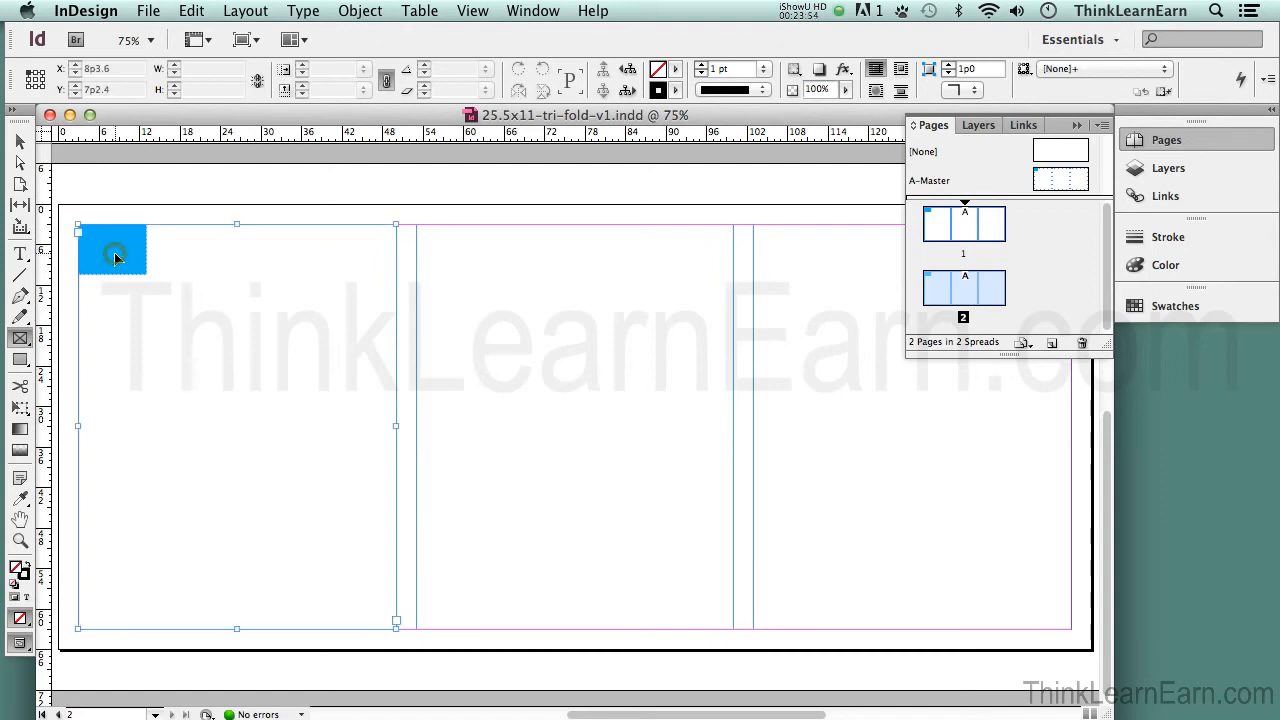
shift+super+click(115, 257)
shift+super+click(115, 257)
shift+super+click(115, 257)
shift+super+click(115, 257)
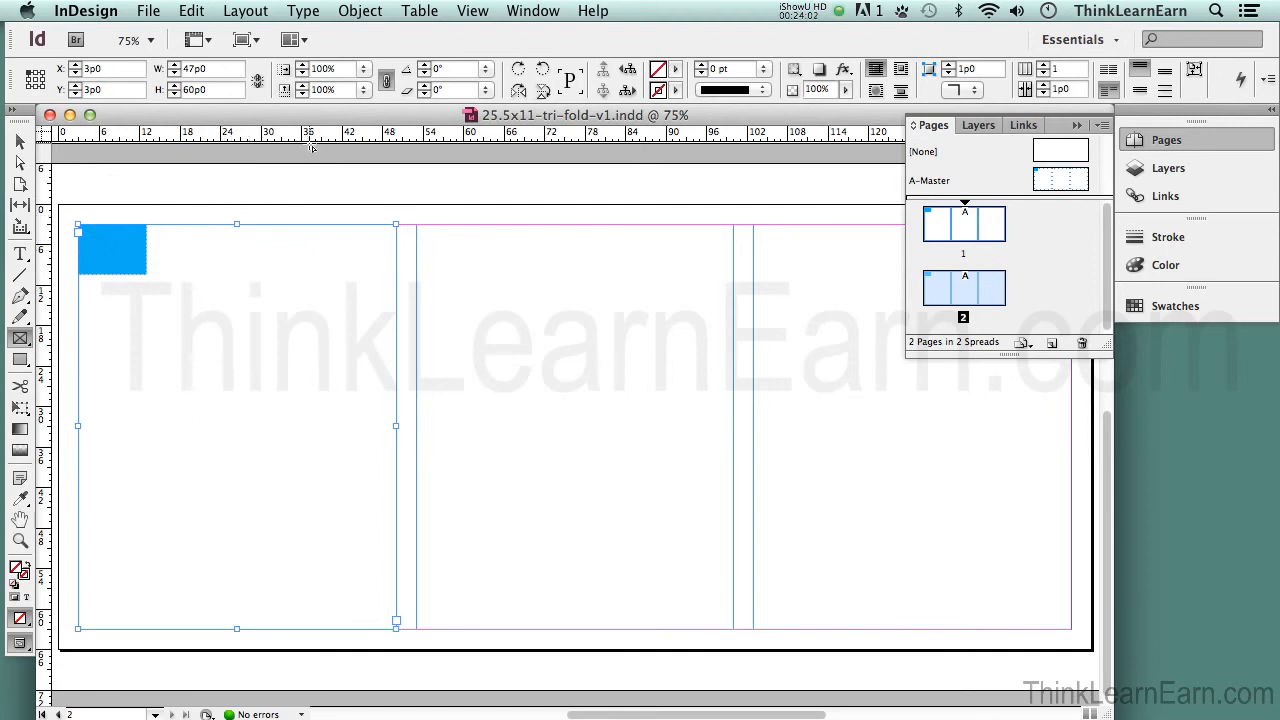
Inspect the Arrange options for the left text frame on page 2, move the frame off the cyan rectangle, and undo the move.
click(356, 12)
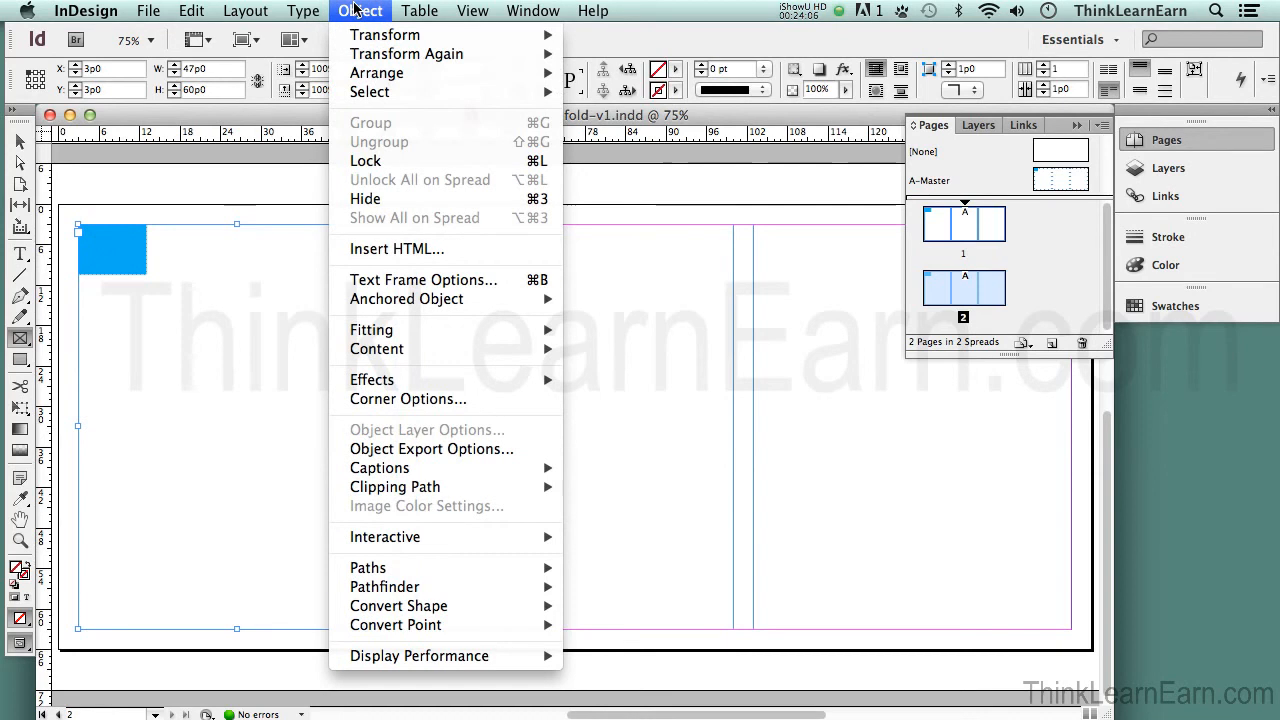
mouse_move(545, 75)
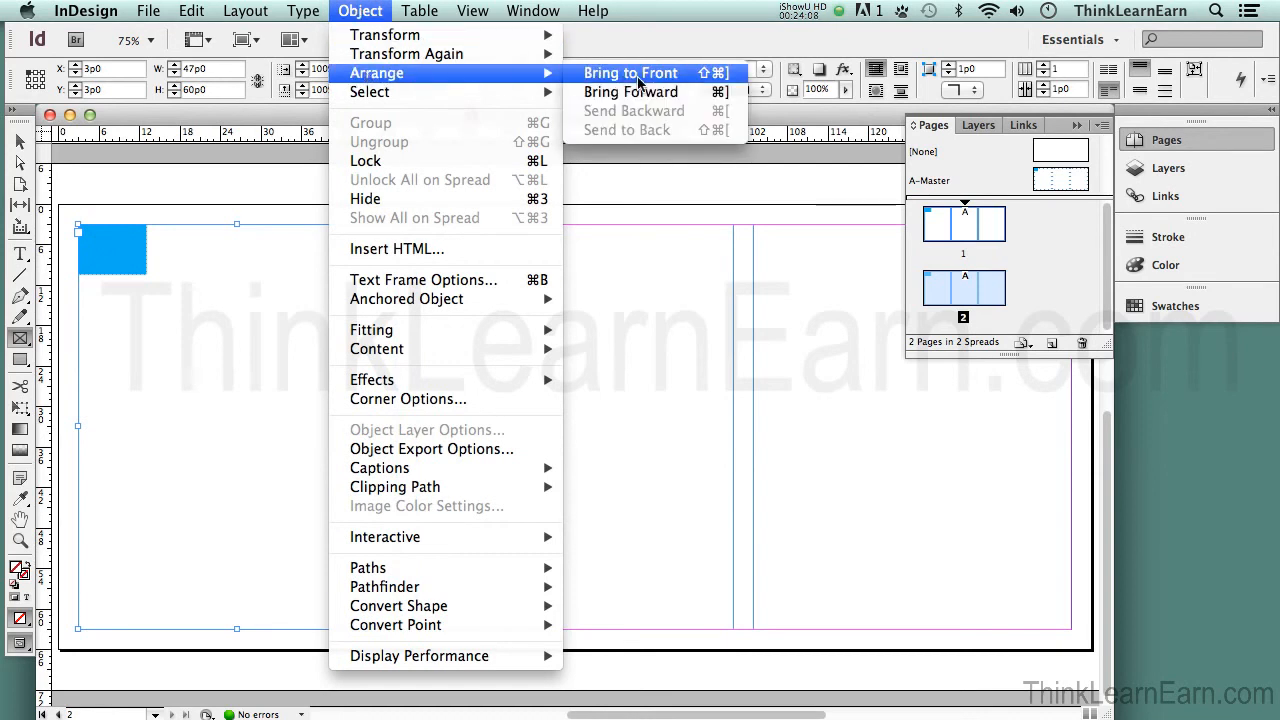
click(263, 188)
drag(204, 237, 277, 266)
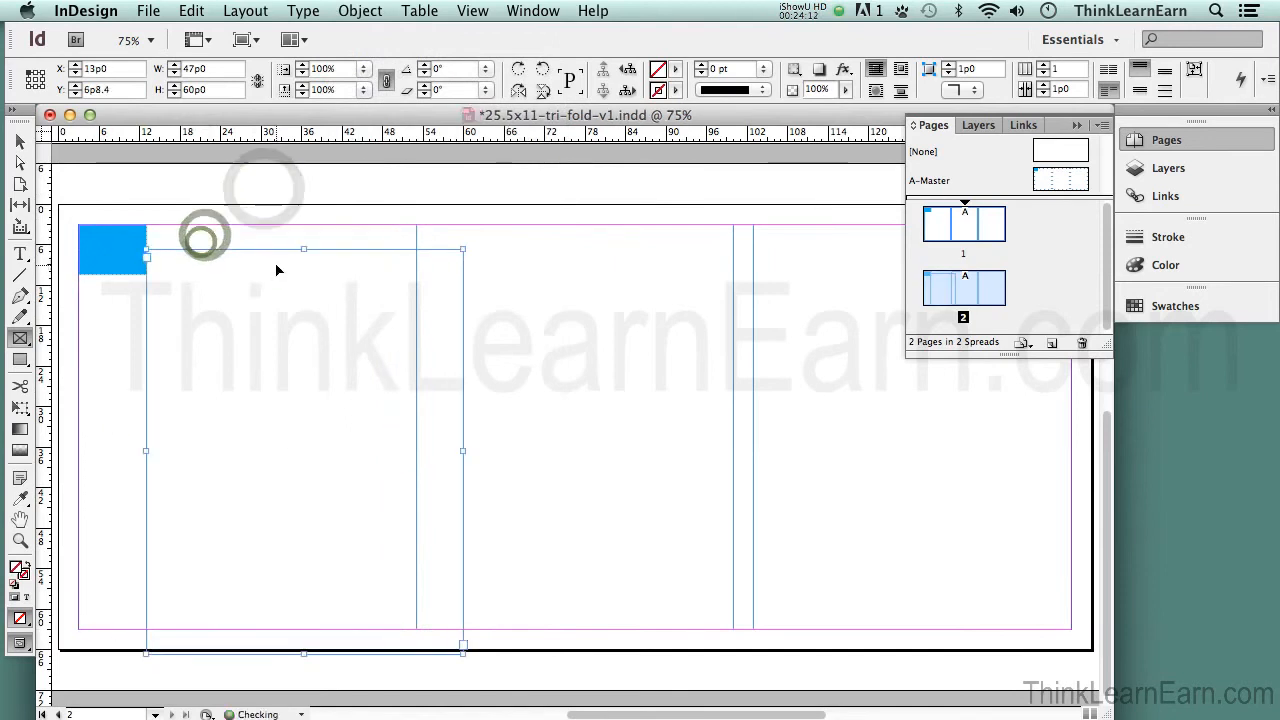
key(super+z)
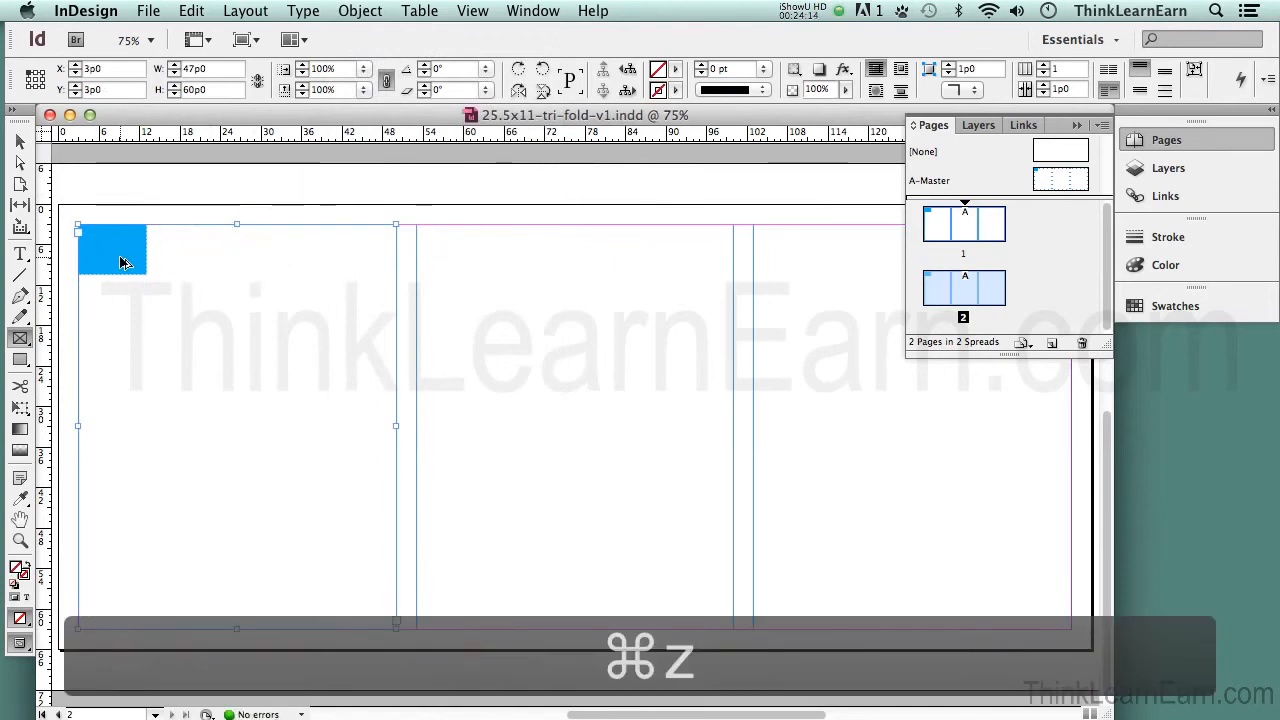
click(118, 258)
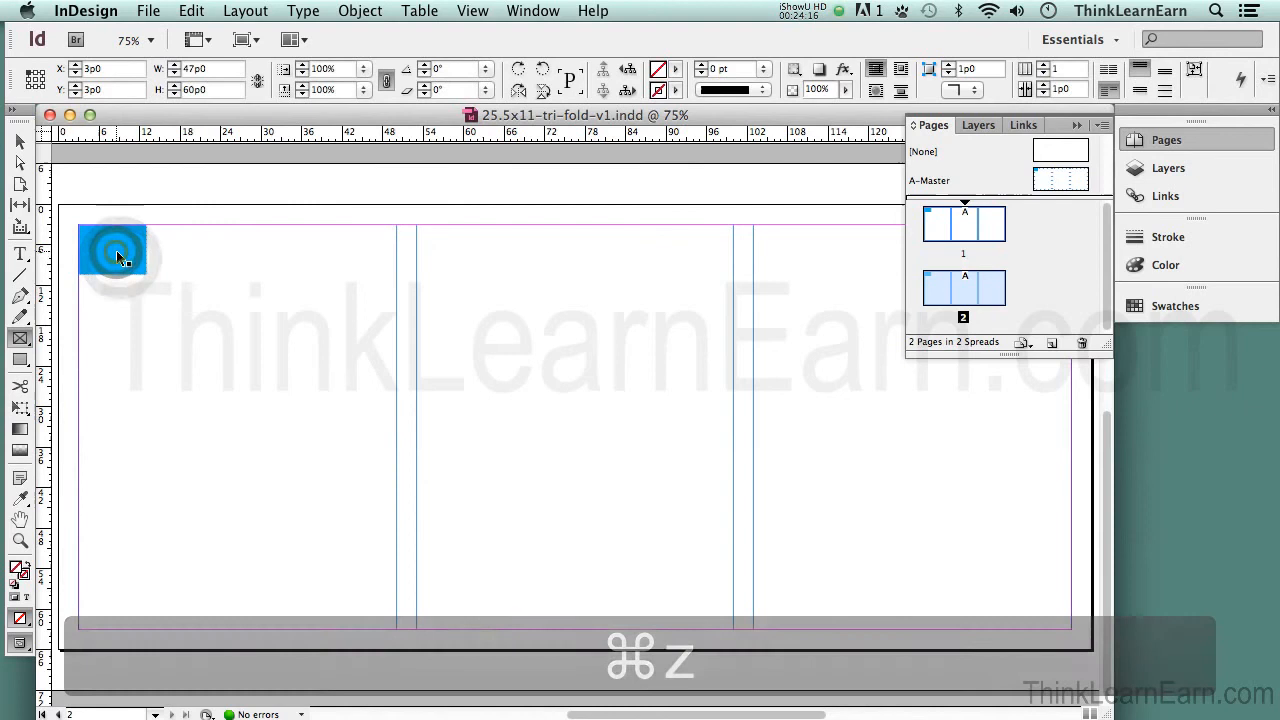
Select the overridden cyan rectangle beneath the left text frame on page 2, fill it with C=15 M=100 Y=100 K=0, and save the document.
key(t)
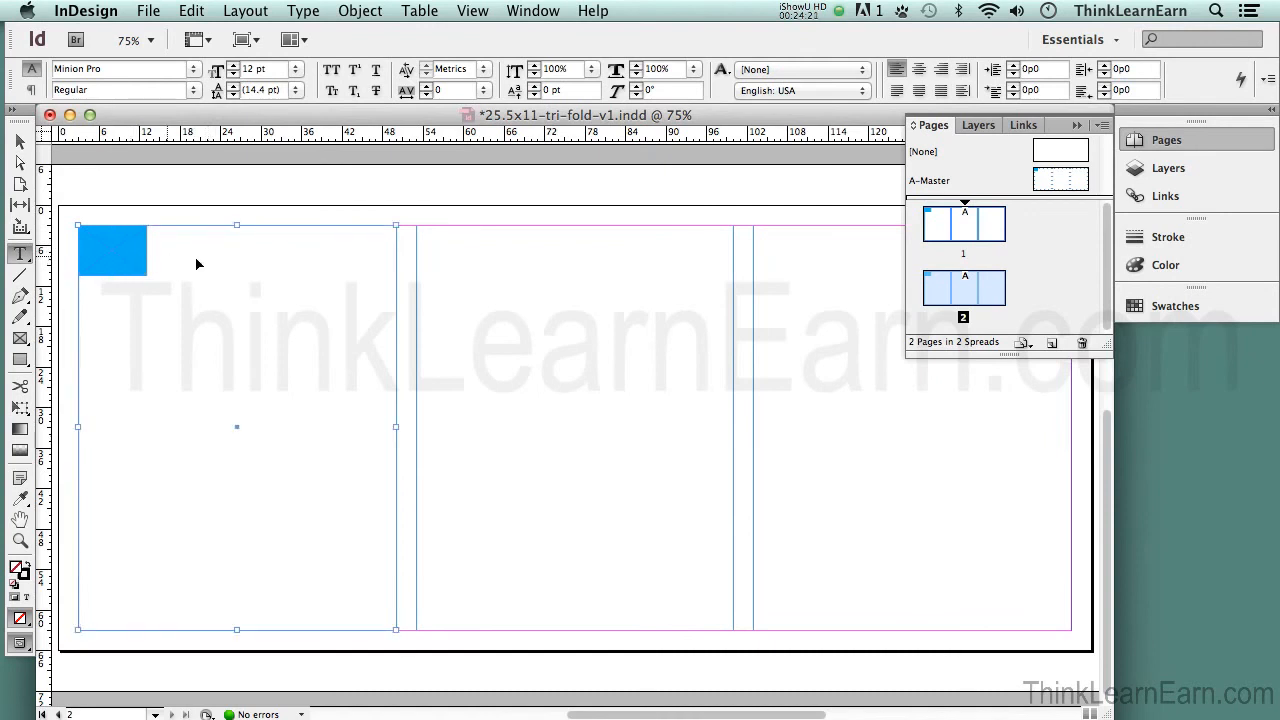
super+click(99, 248)
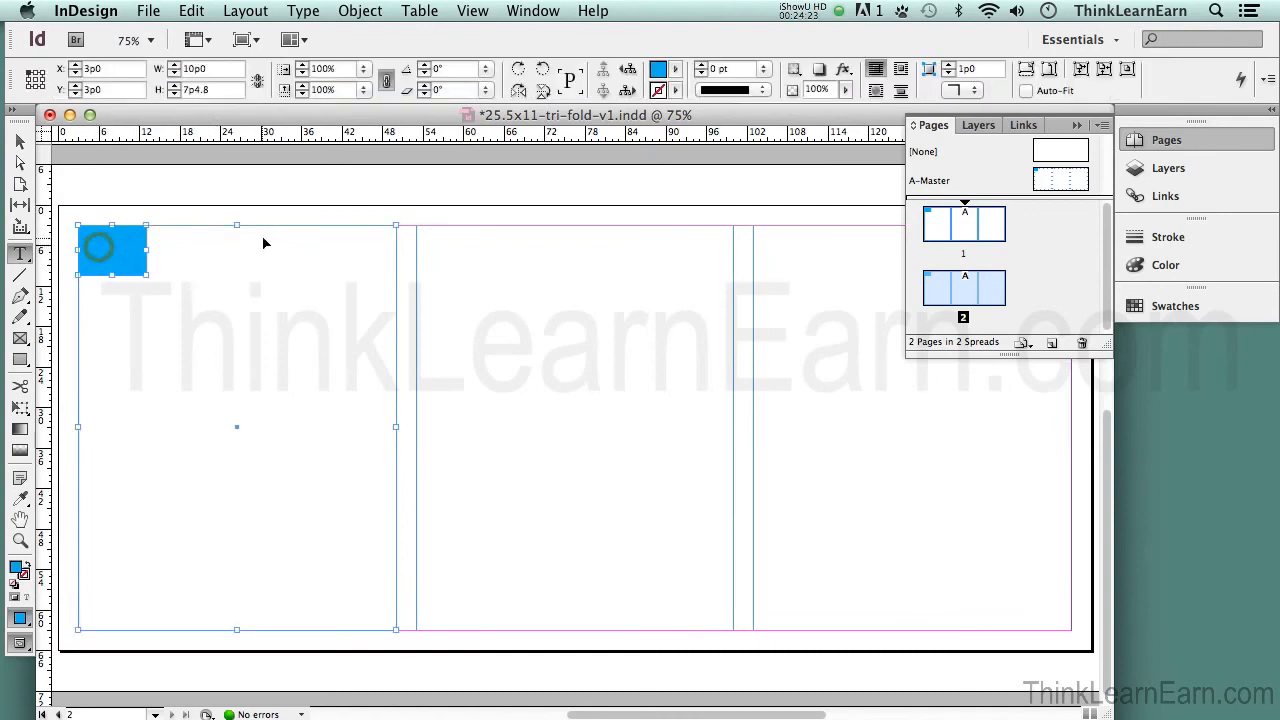
super+click(280, 207)
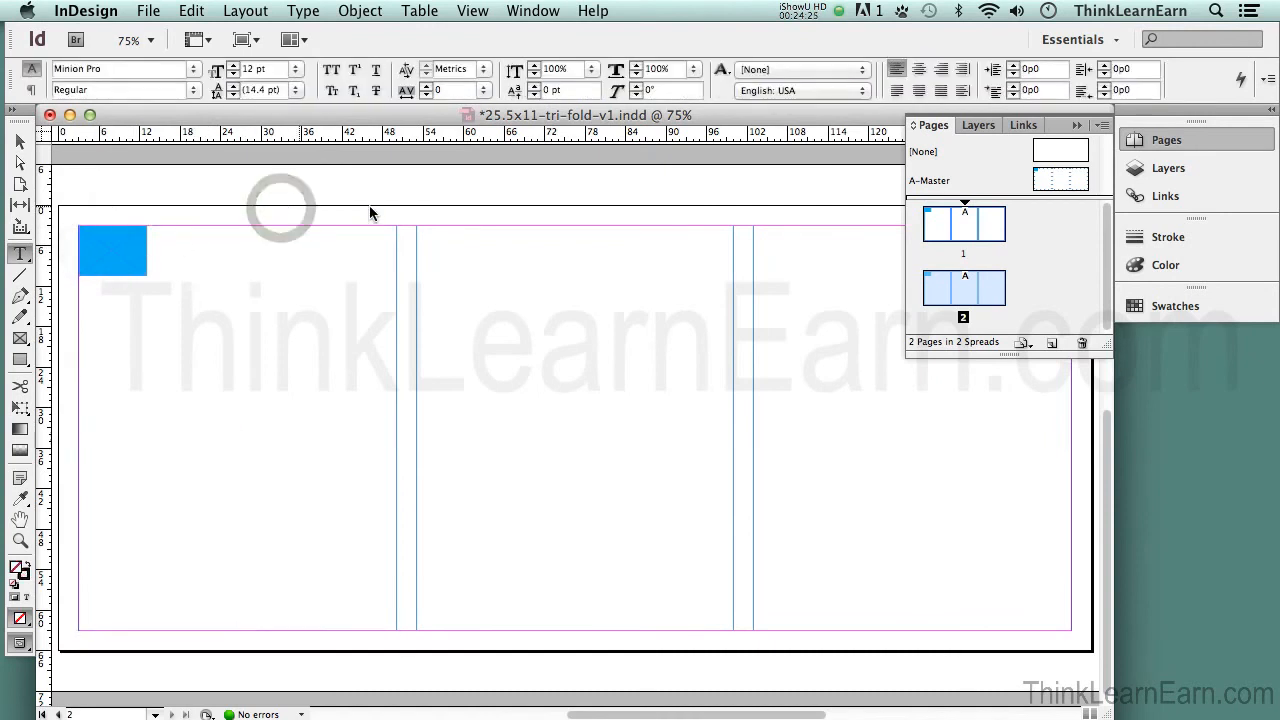
super+click(122, 246)
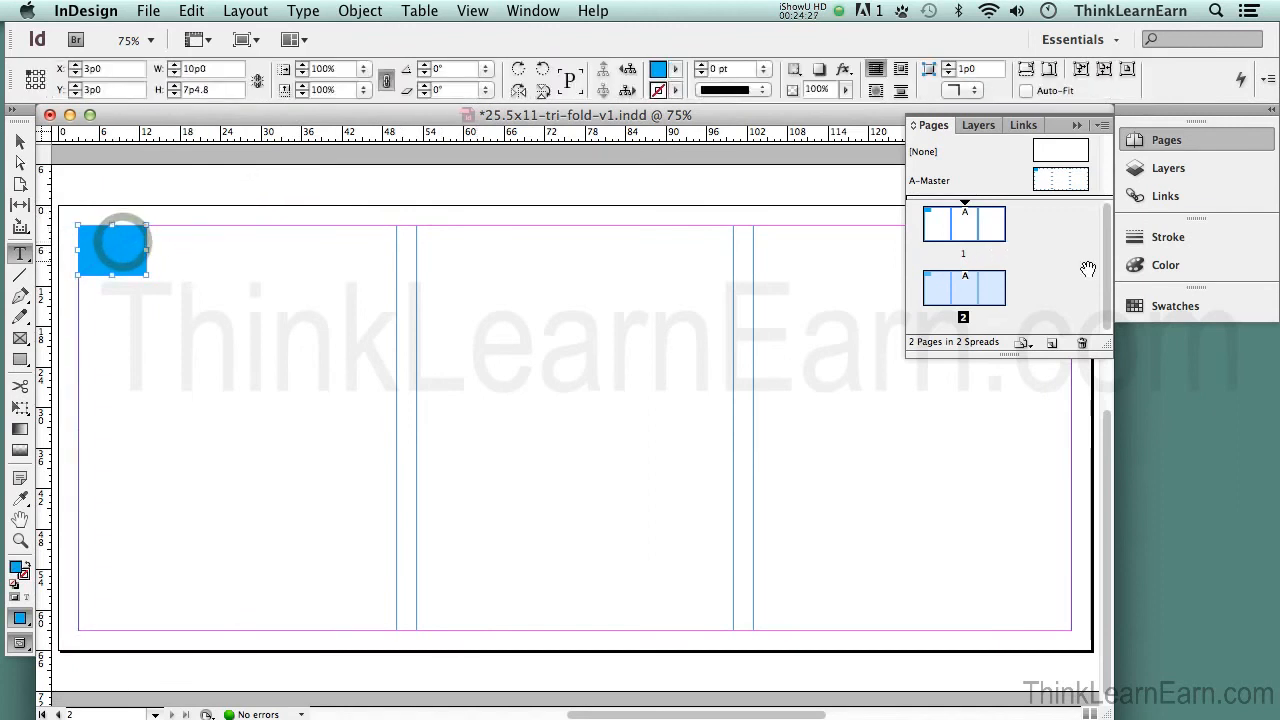
click(1165, 306)
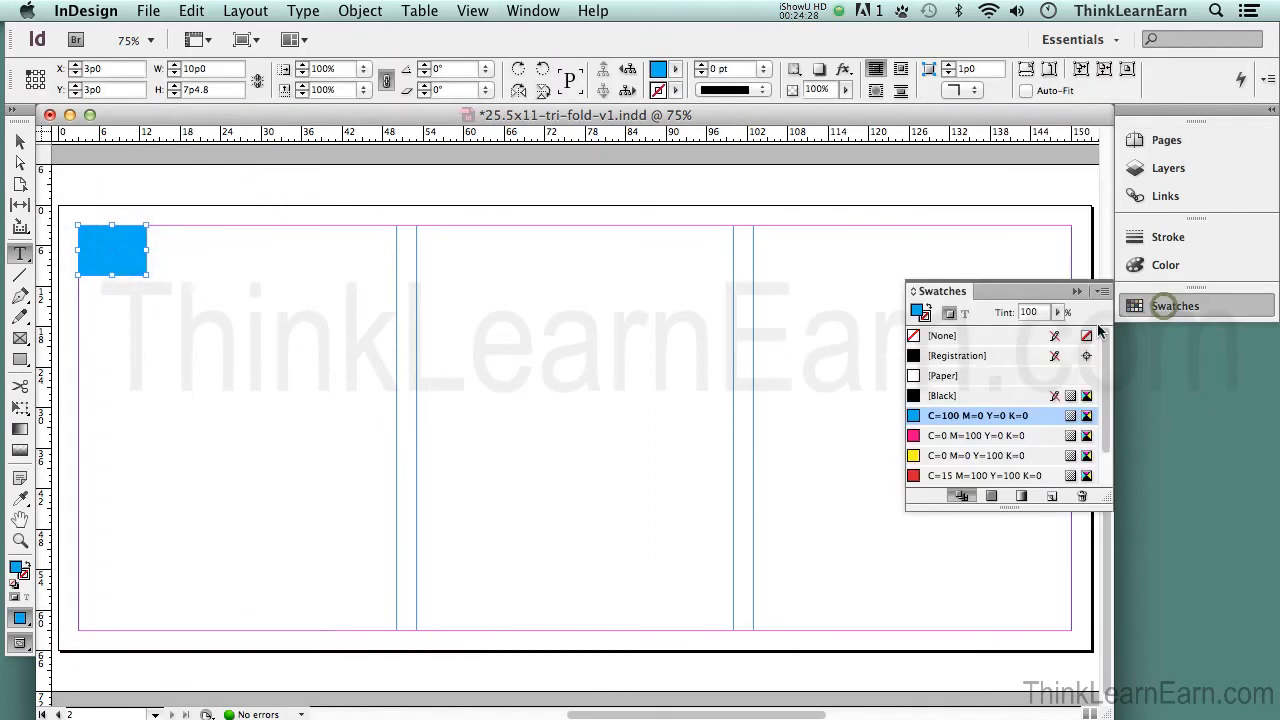
click(920, 477)
super+click(471, 207)
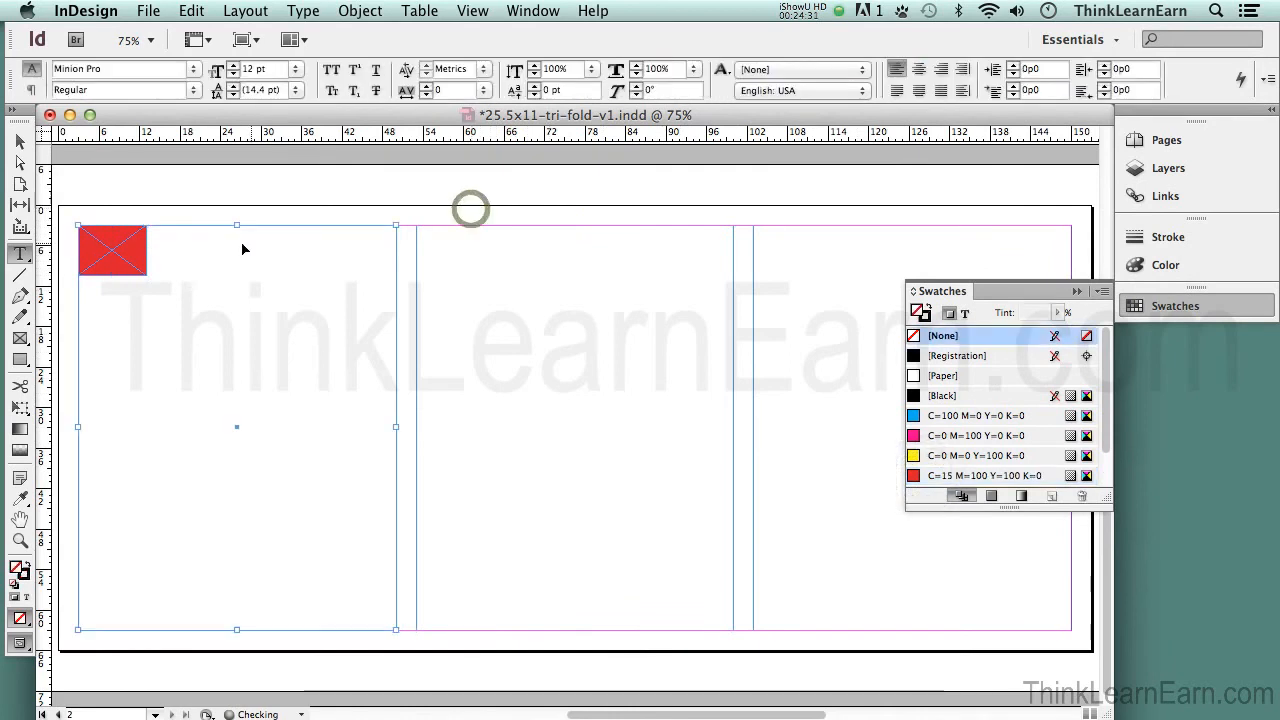
super+click(137, 250)
key(super+s)
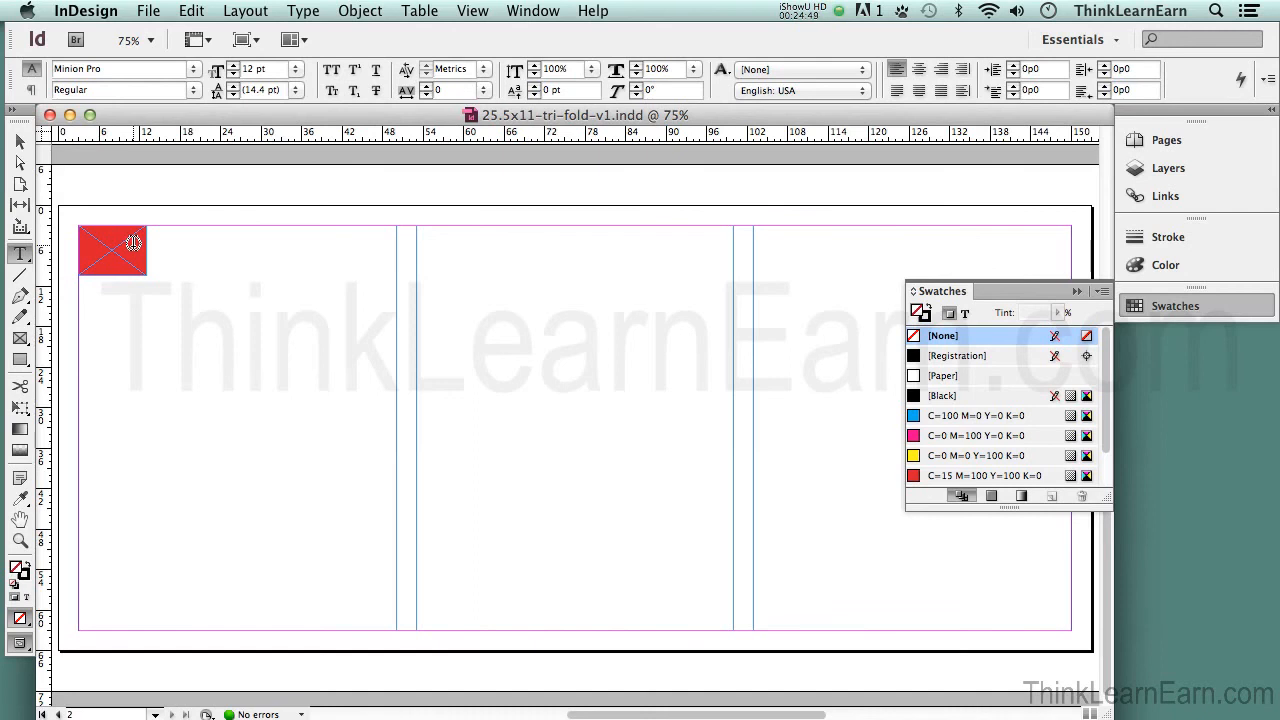
Change the red rectangle's content type to Text and place the insertion point inside the frame.
click(350, 181)
super+click(136, 253)
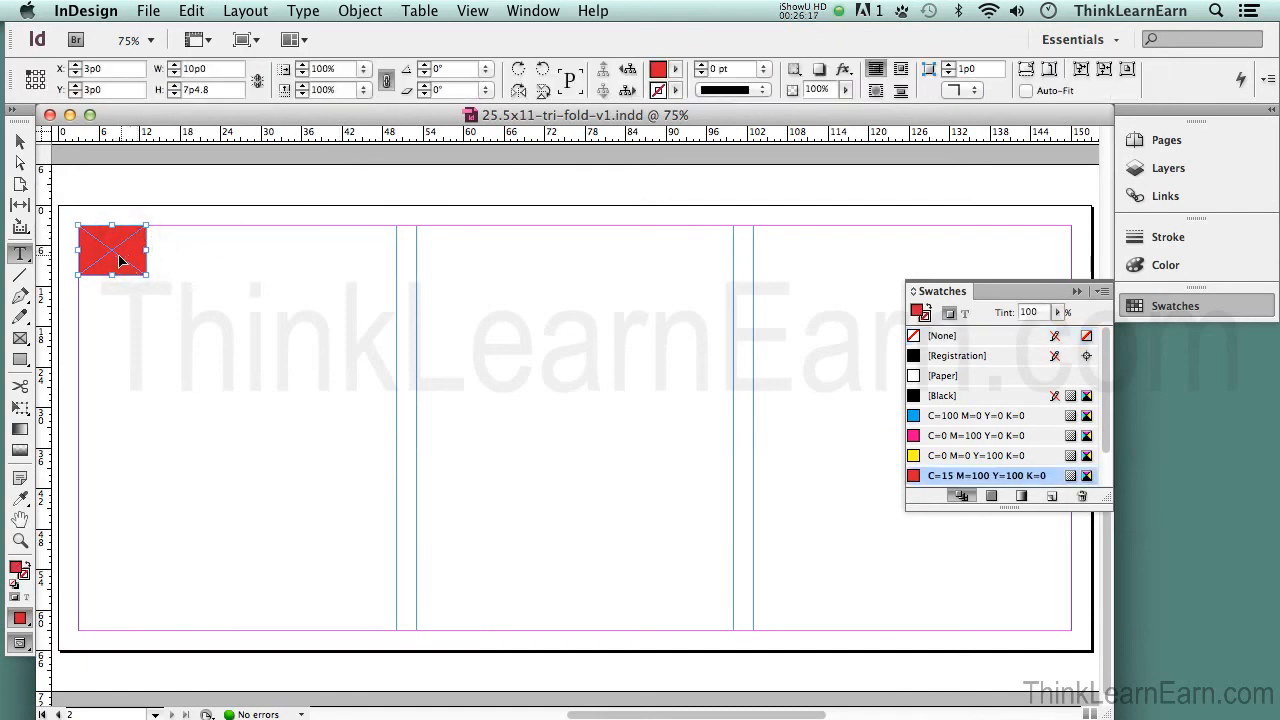
click(358, 11)
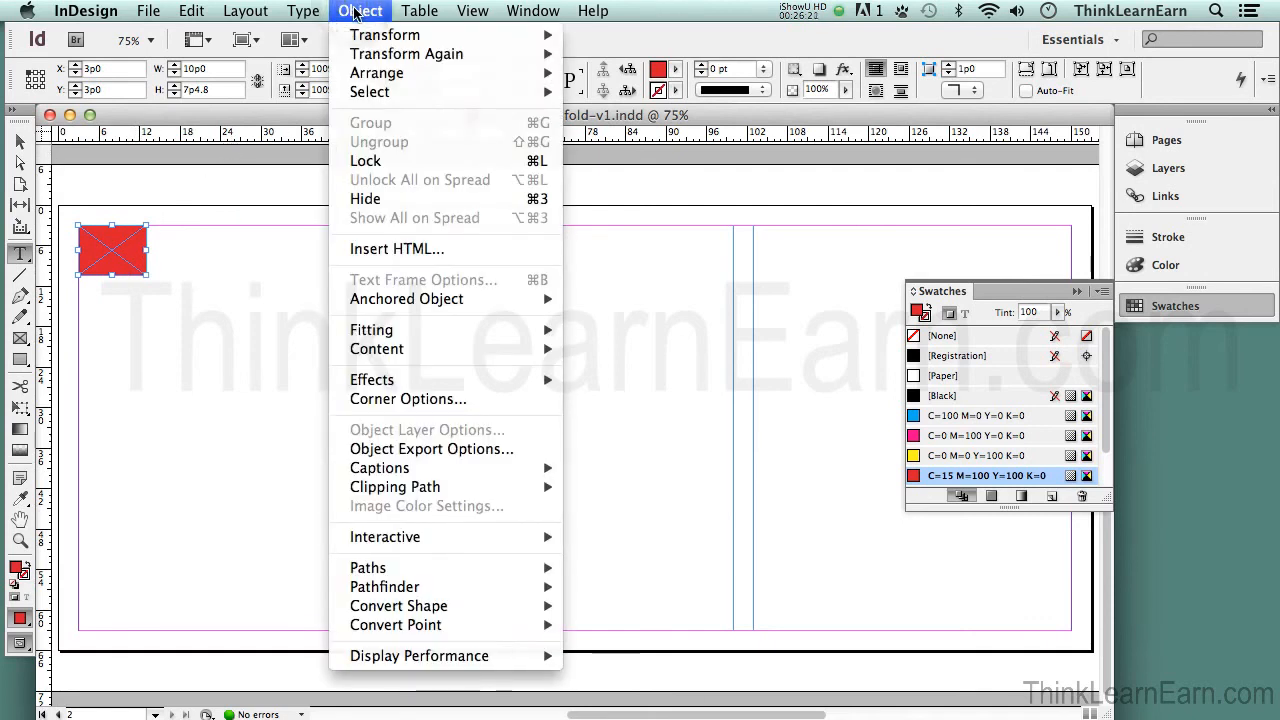
mouse_move(356, 37)
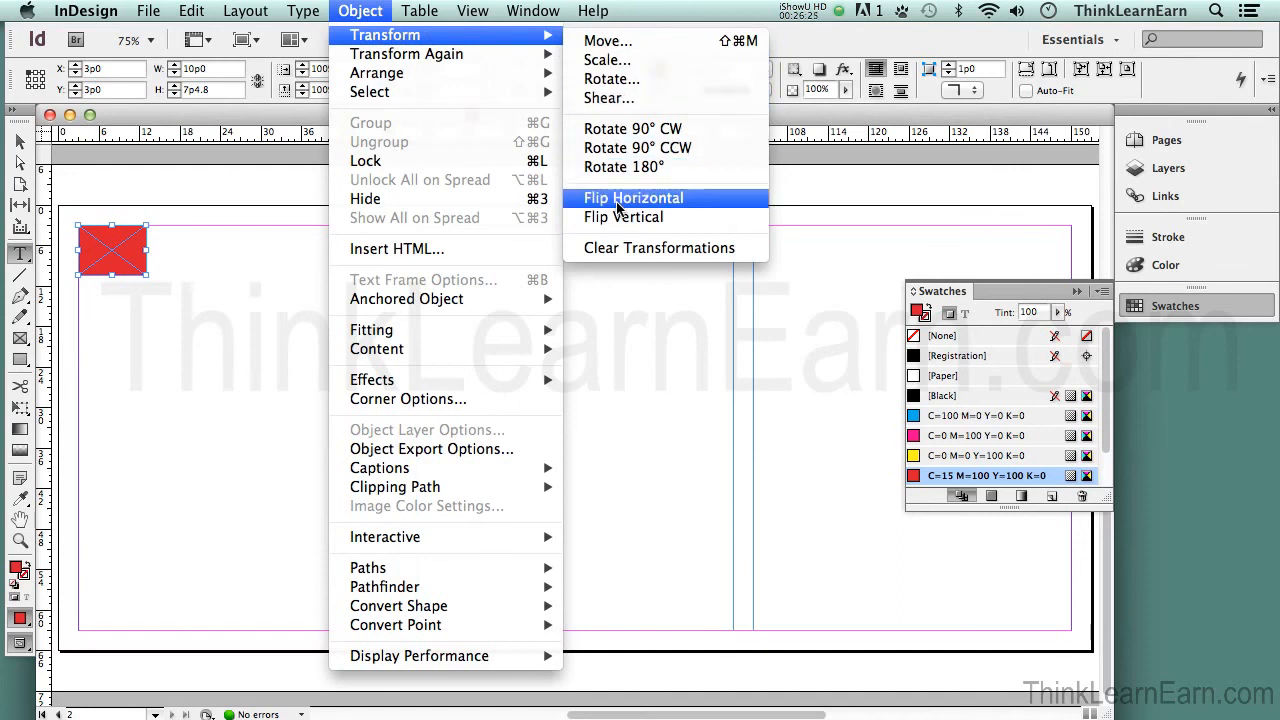
mouse_move(448, 76)
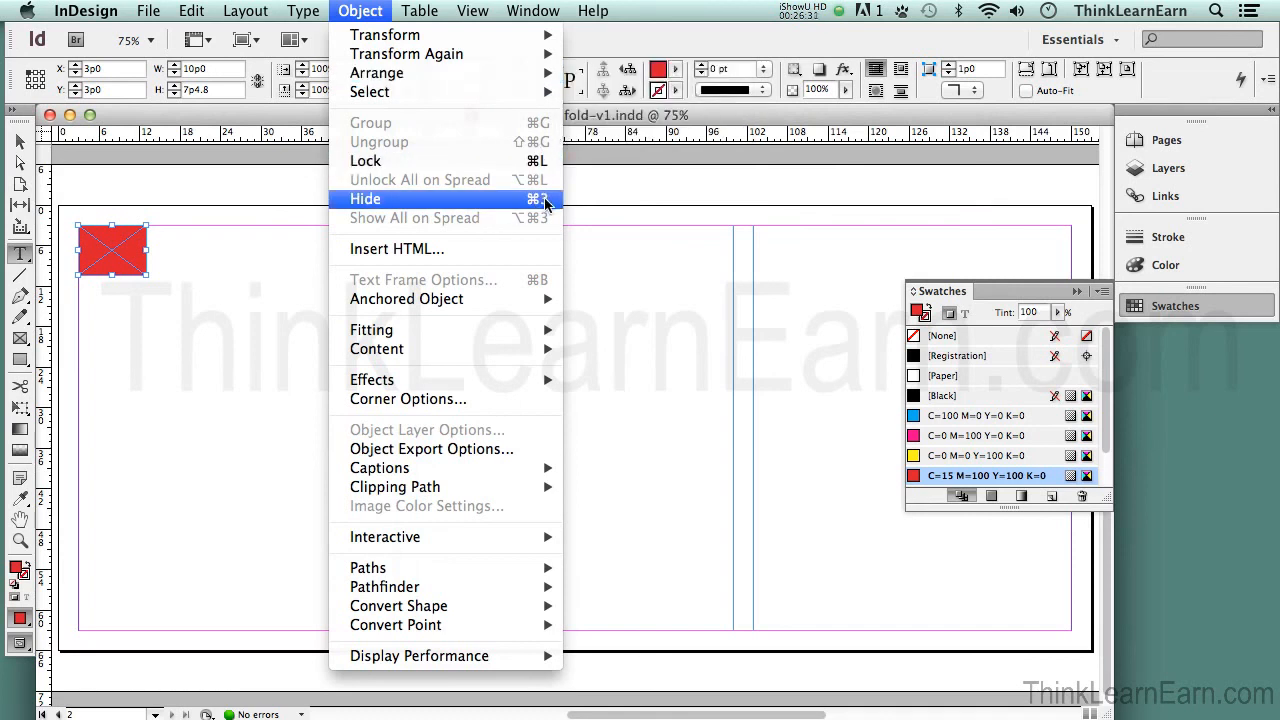
mouse_move(552, 356)
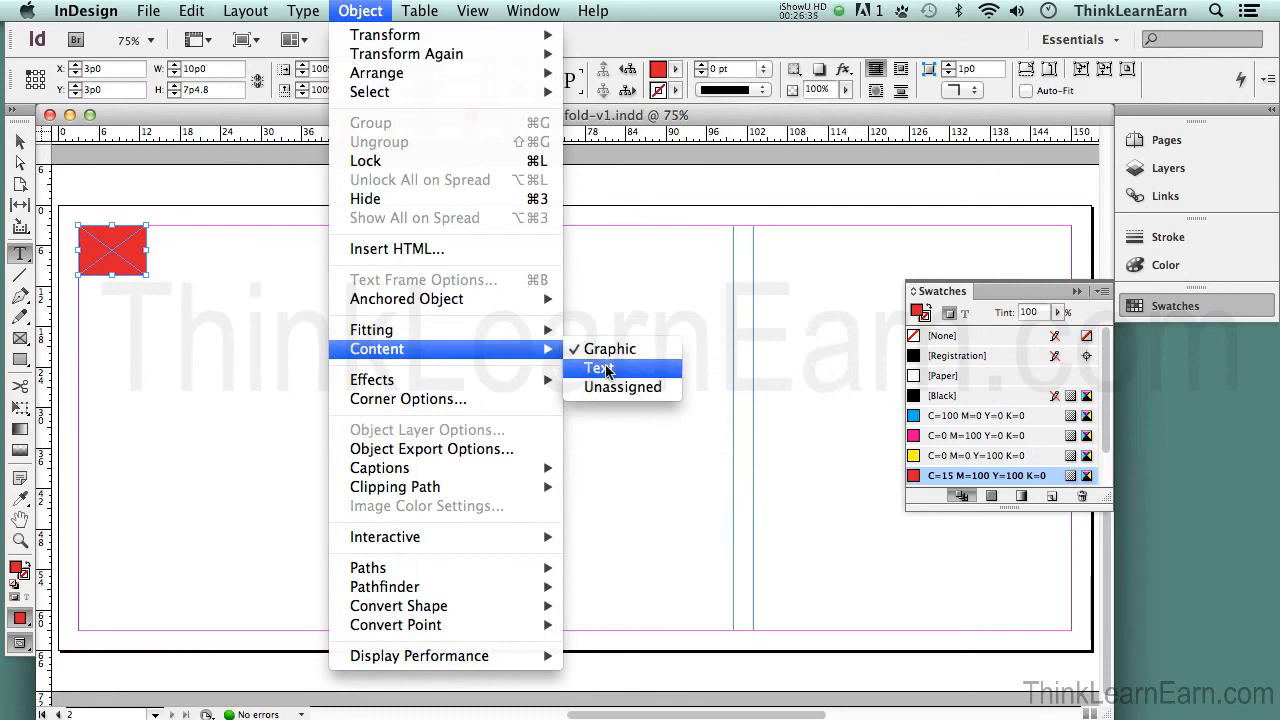
click(606, 369)
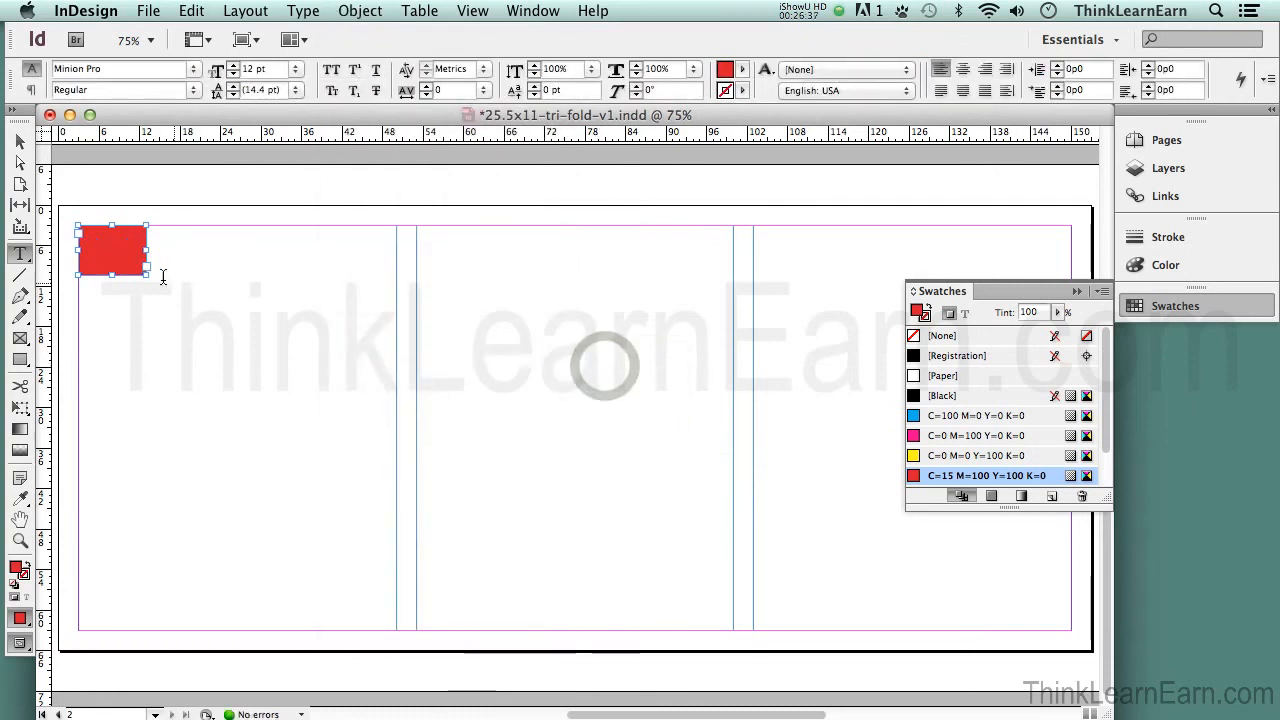
click(125, 247)
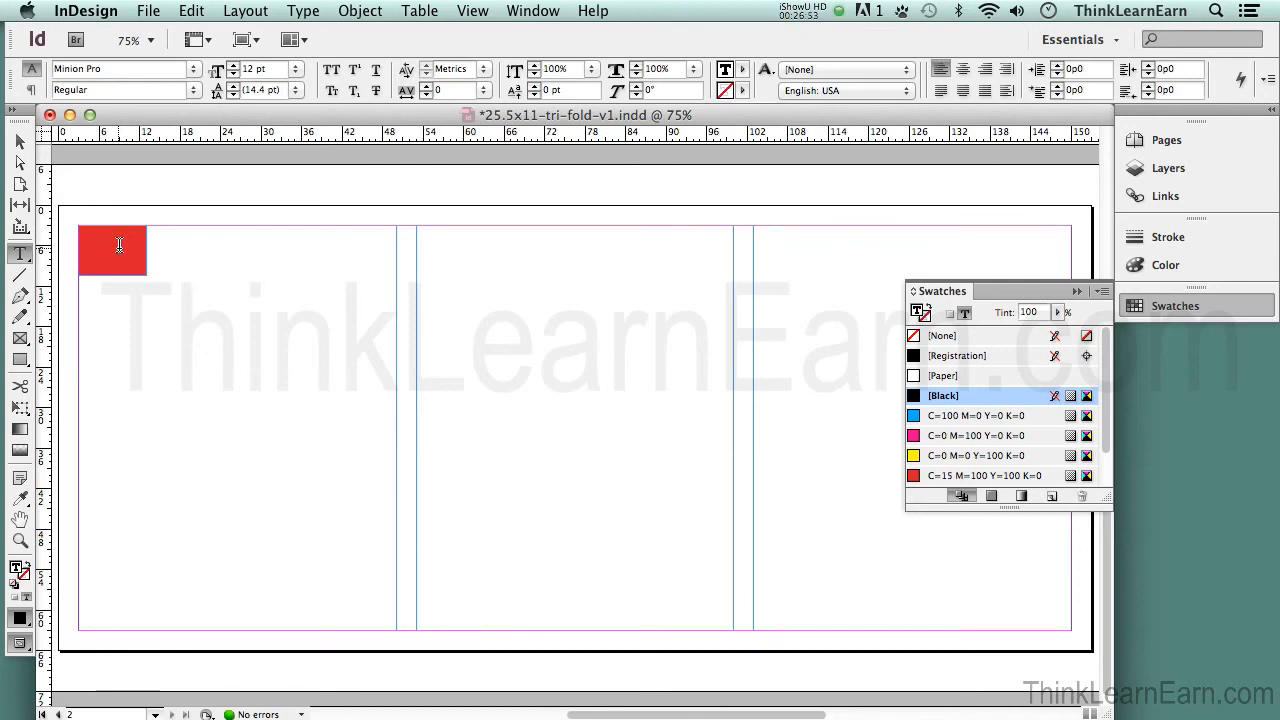
click(147, 9)
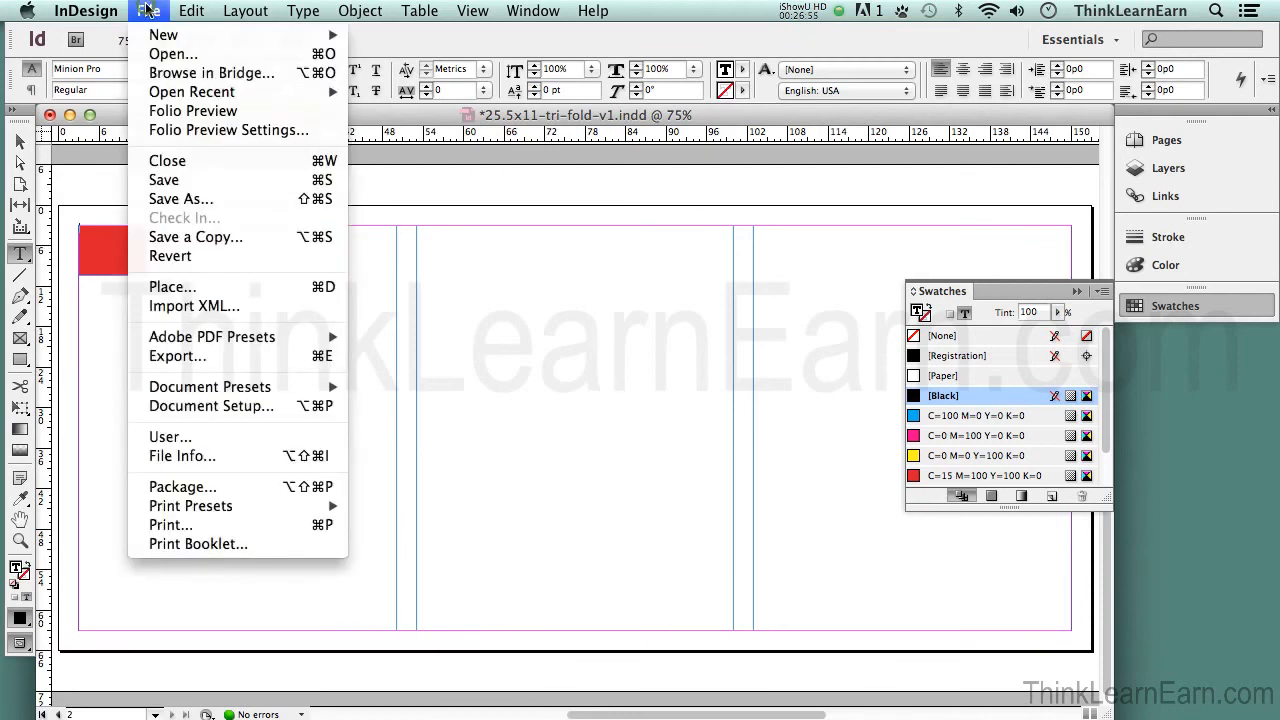
mouse_move(230, 10)
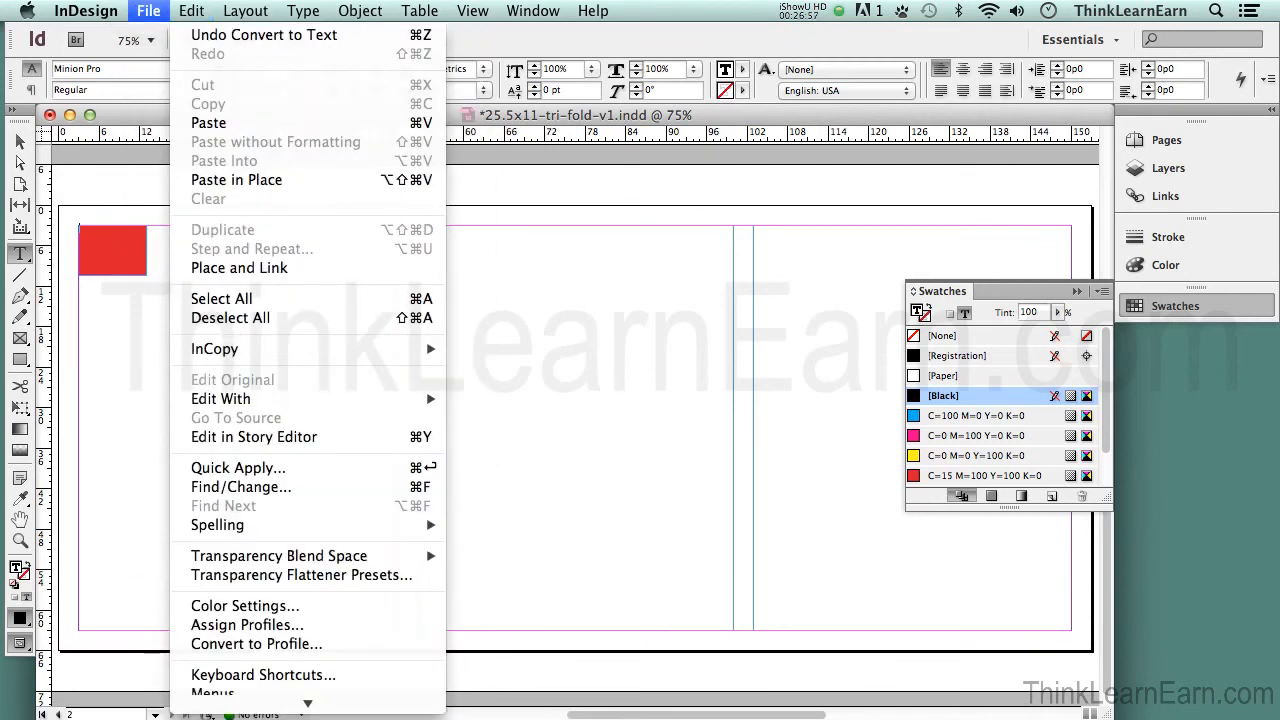
click(147, 9)
click(303, 9)
click(303, 9)
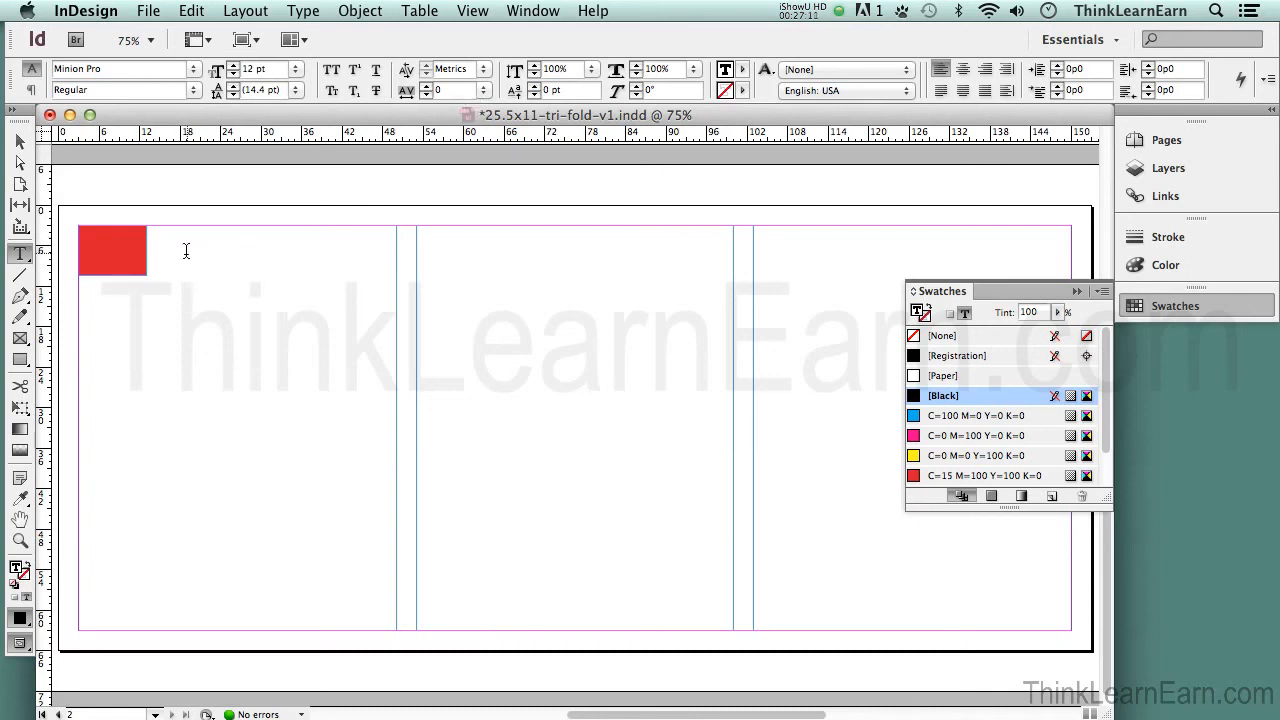
Change the red frame's content type back to Graphic, deselect it, and save the document.
click(151, 249)
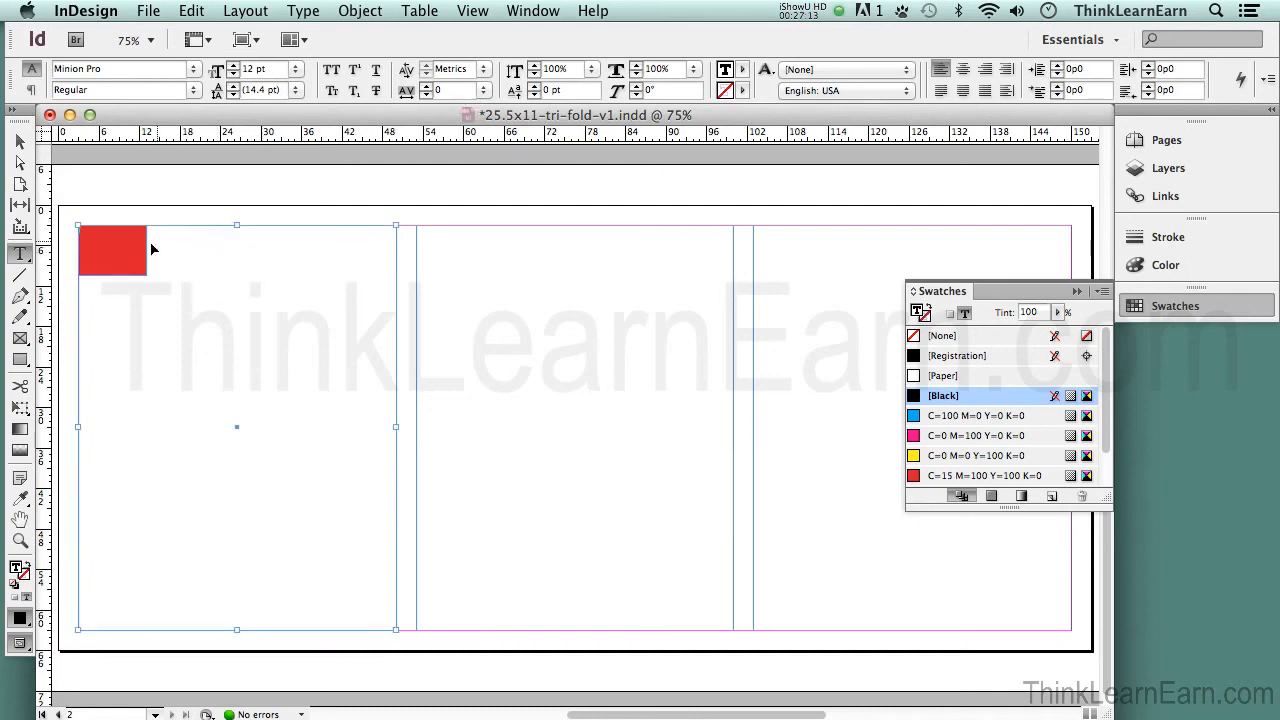
click(95, 229)
click(360, 10)
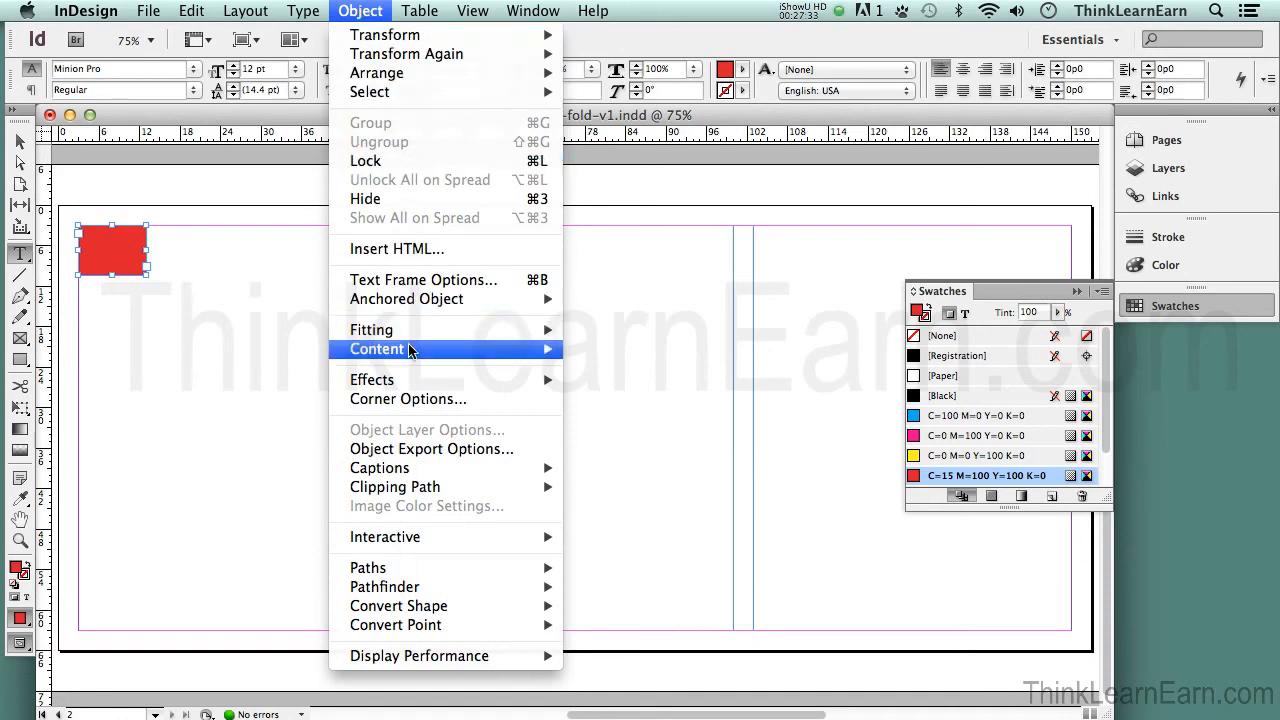
mouse_move(410, 350)
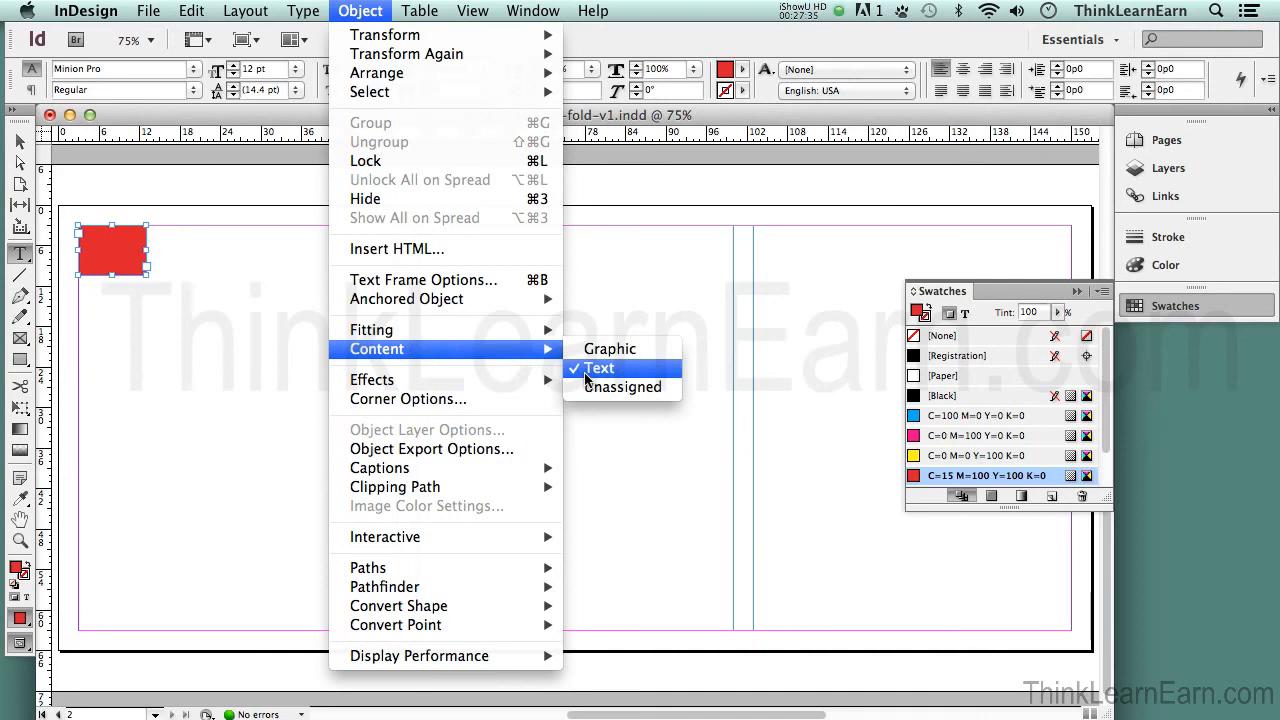
click(600, 350)
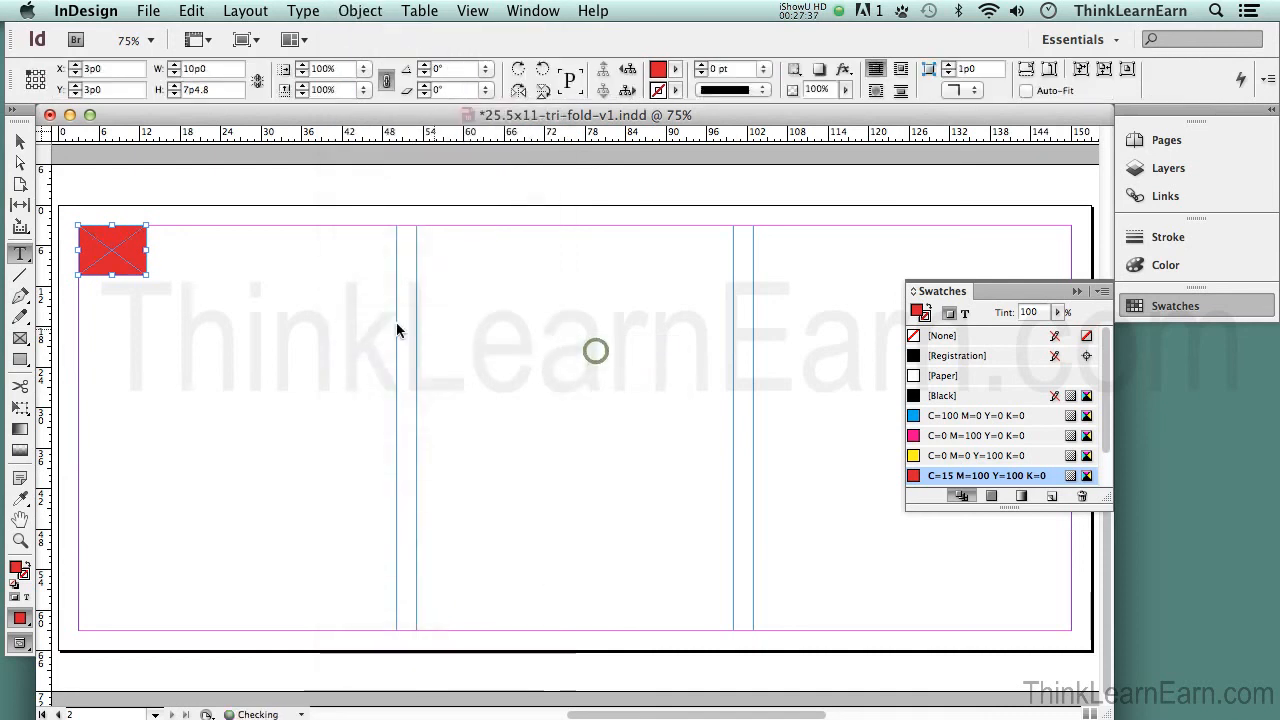
click(250, 192)
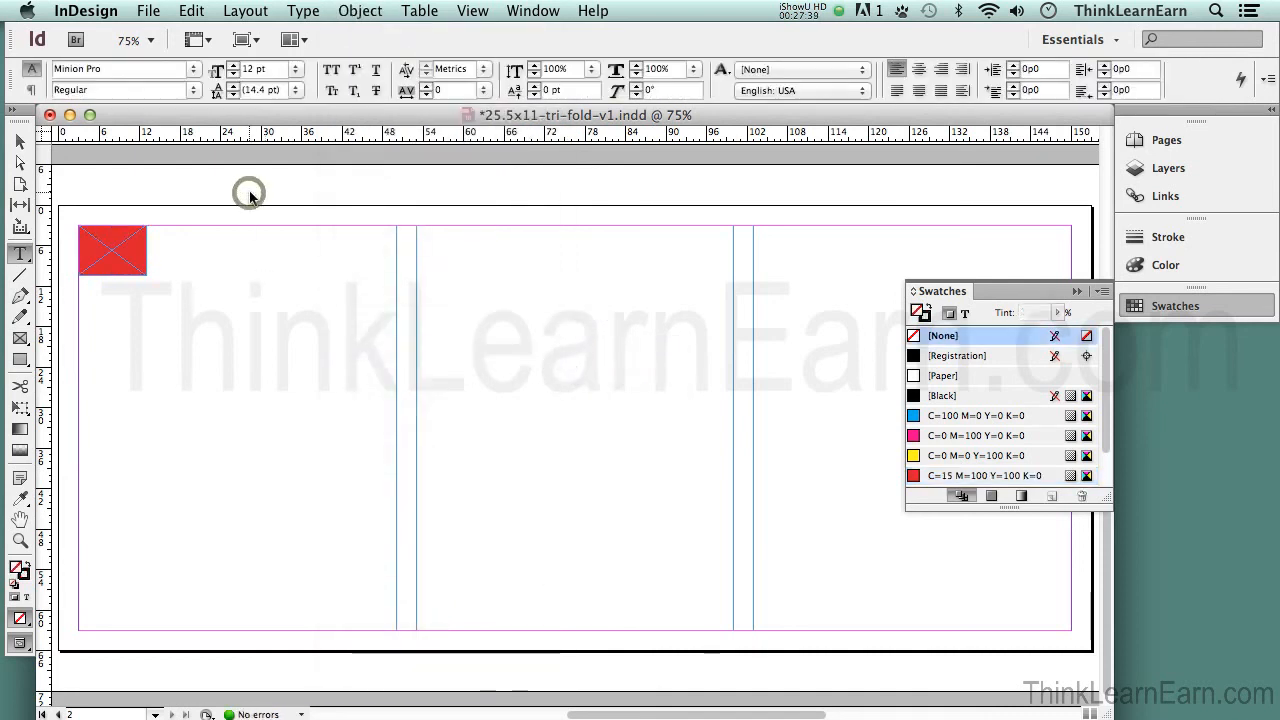
key(super+s)
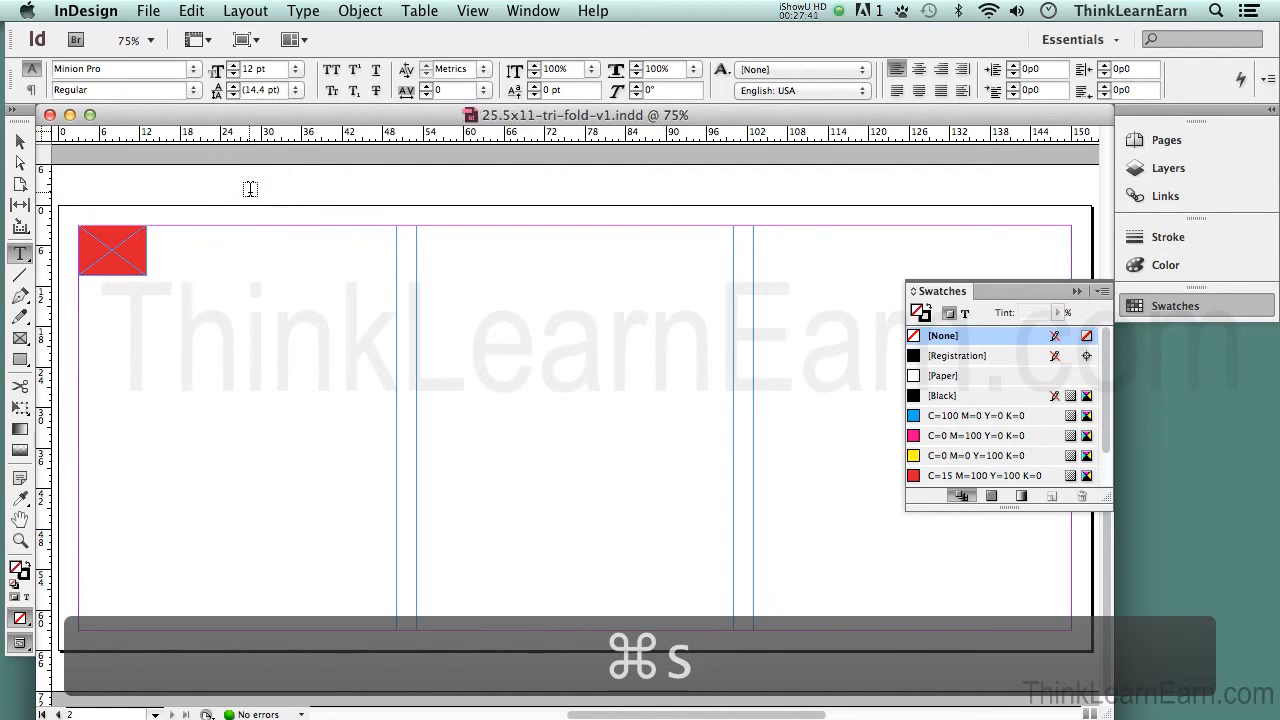